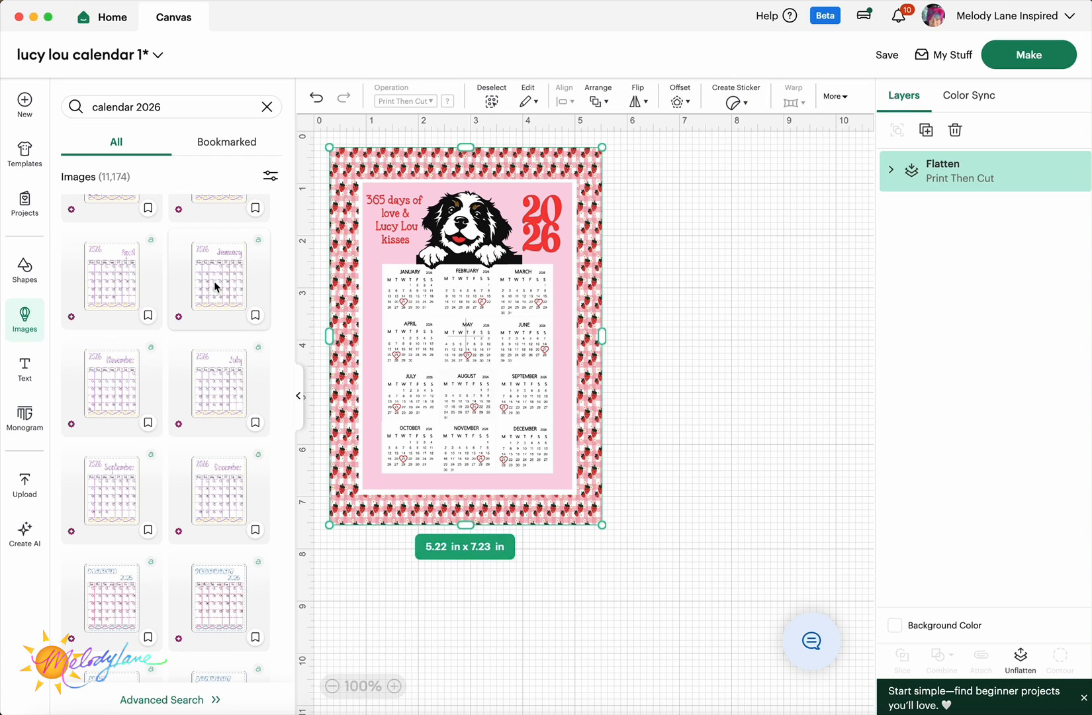
- Scroll down through the 'calendar 2026' image results beside the finished dog calendar
{"action": "scroll", "coordinate": [203, 396], "scroll_direction": "down", "scroll_amount": 15}
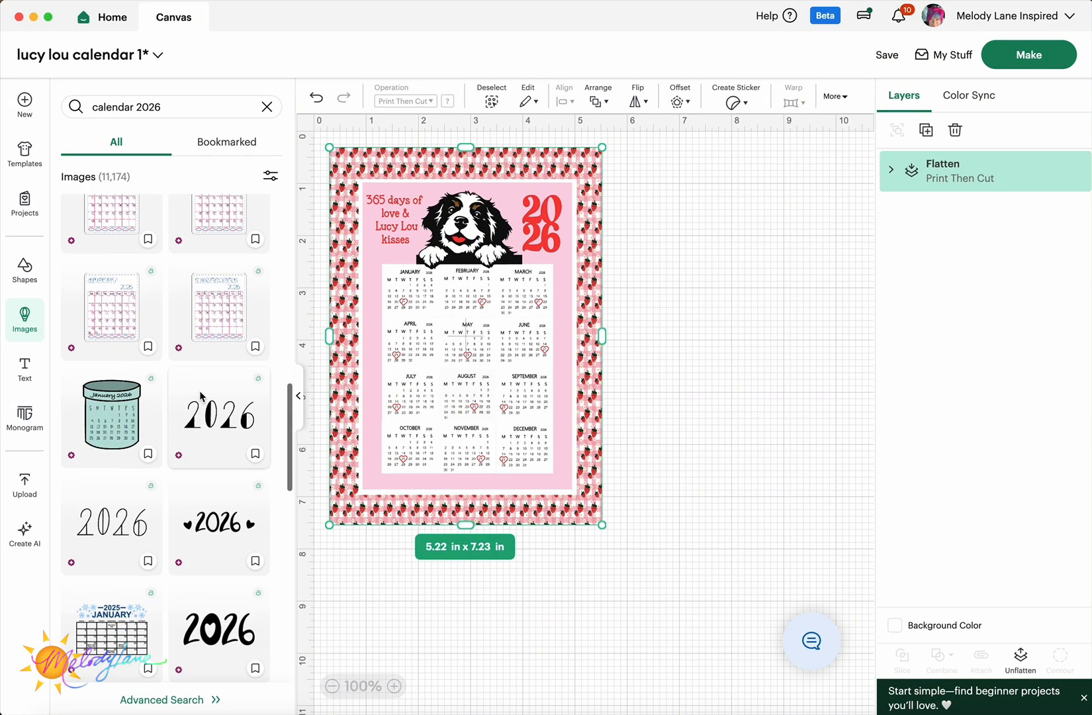
- Filter the calendar 2026 image results to Print Then Cut images only
{"action": "left_click", "coordinate": [271, 176]}
{"action": "left_click", "coordinate": [157, 363]}
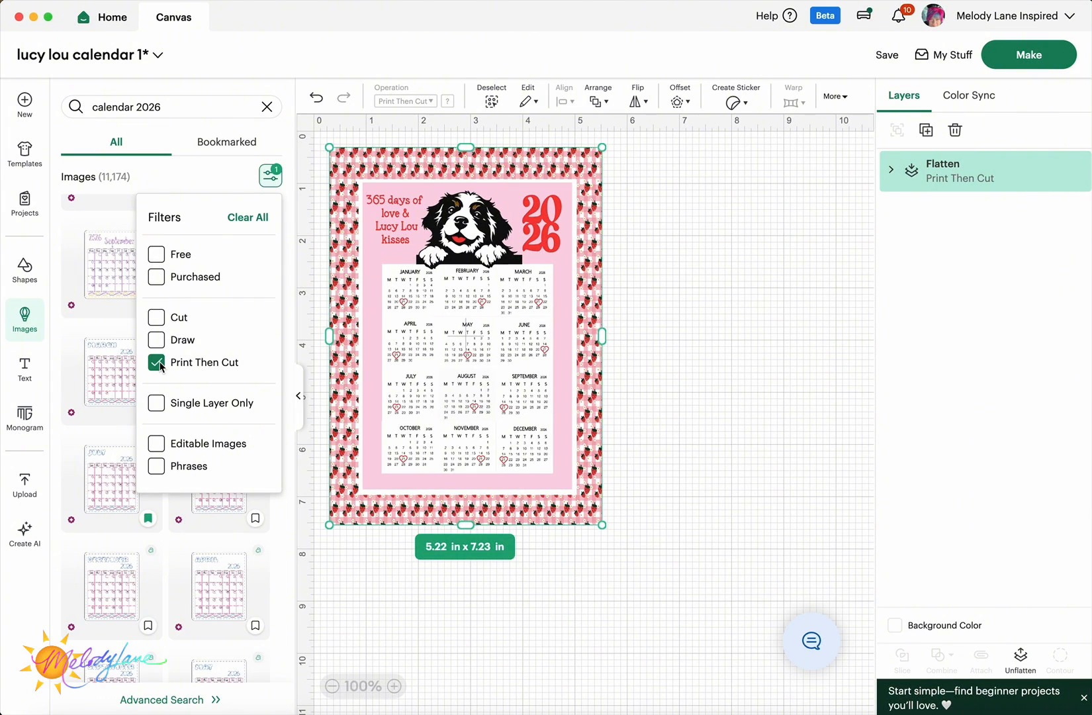
{"action": "left_click", "coordinate": [194, 173]}
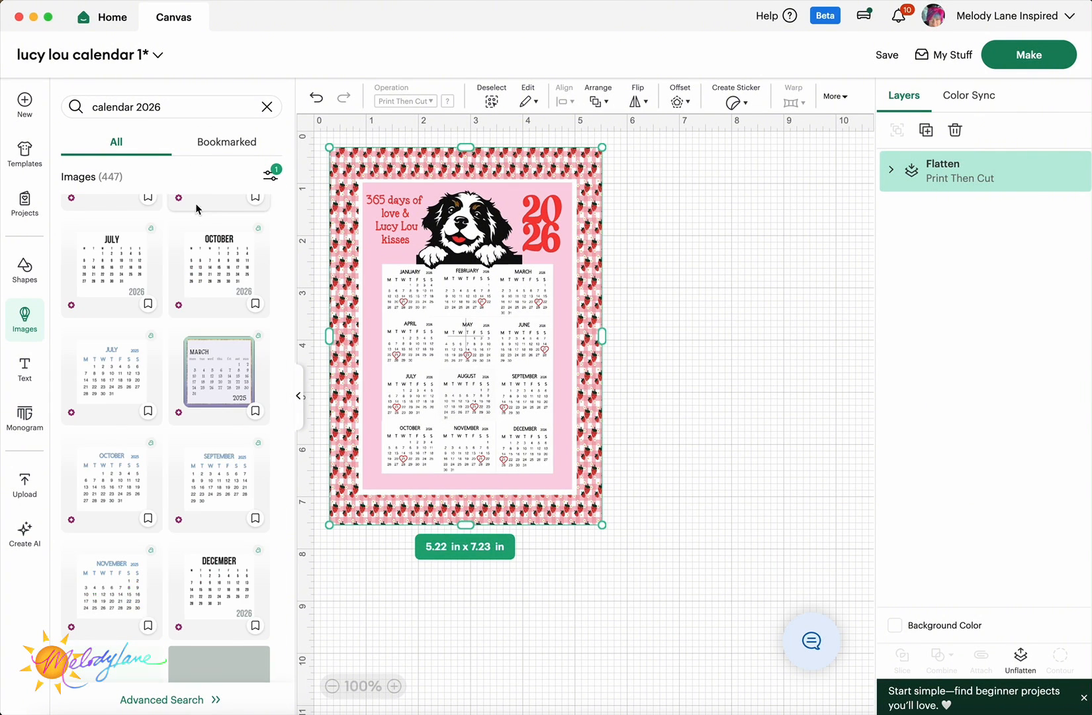
- Open Advanced Search for the full-page calendar 2026 results
{"action": "scroll", "coordinate": [199, 232], "scroll_direction": "up", "scroll_amount": 3}
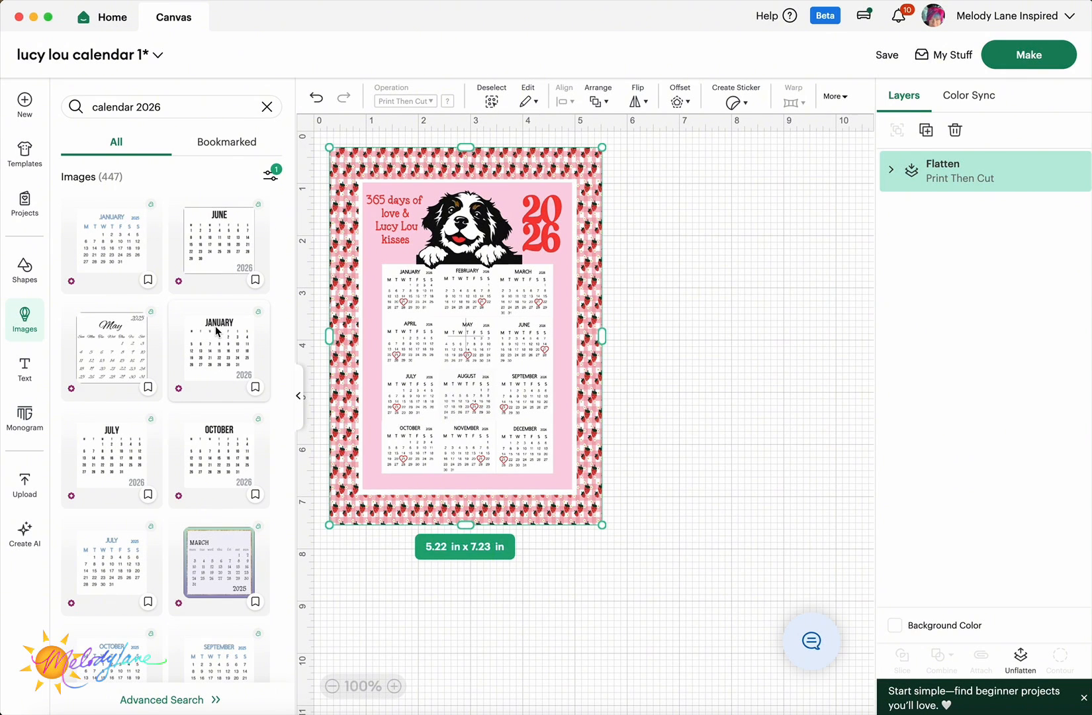
{"action": "scroll", "coordinate": [216, 329], "scroll_direction": "up", "scroll_amount": 5}
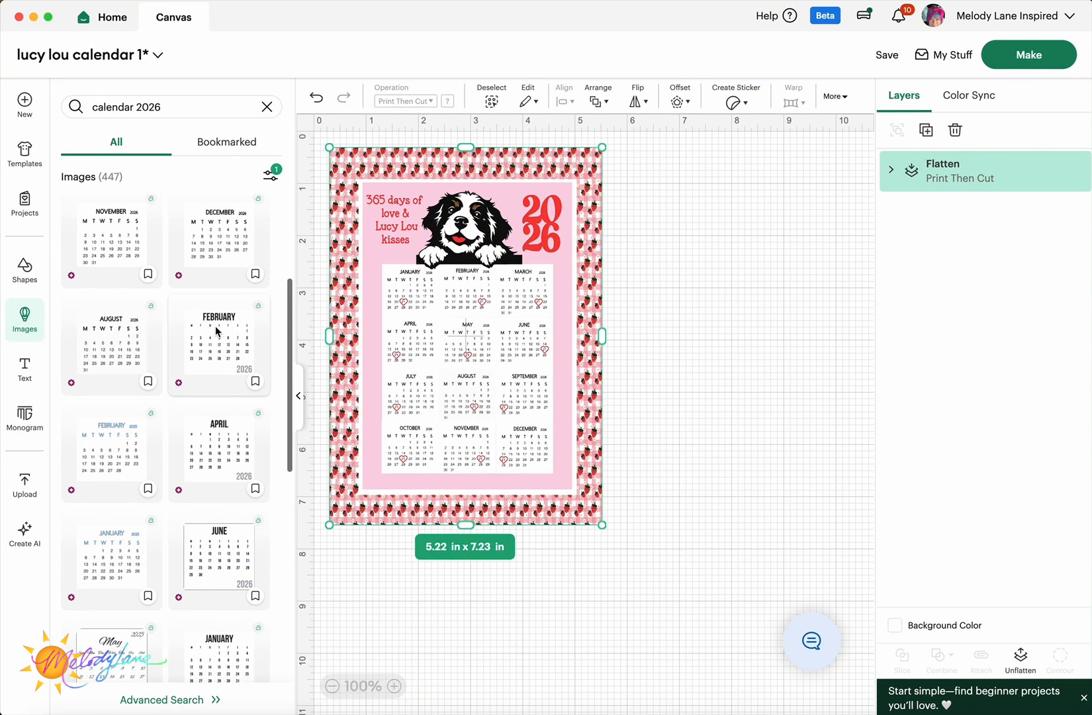
{"action": "scroll", "coordinate": [218, 331], "scroll_direction": "up", "scroll_amount": 2}
{"action": "scroll", "coordinate": [118, 324], "scroll_direction": "up", "scroll_amount": 1}
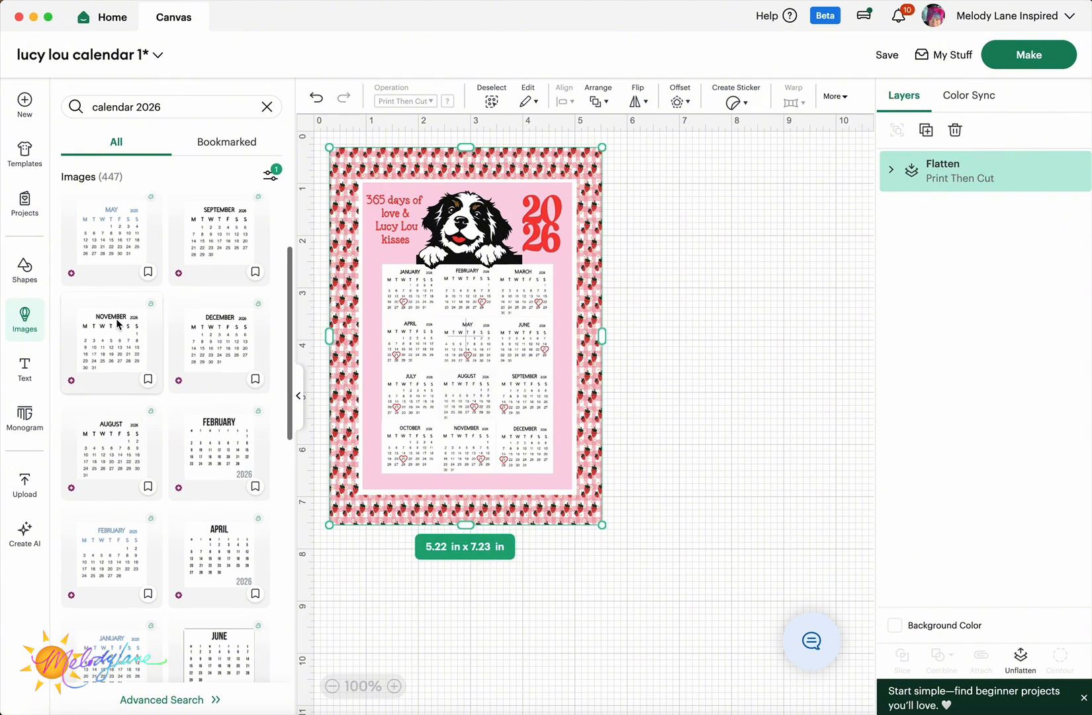
{"action": "left_click", "coordinate": [177, 701]}
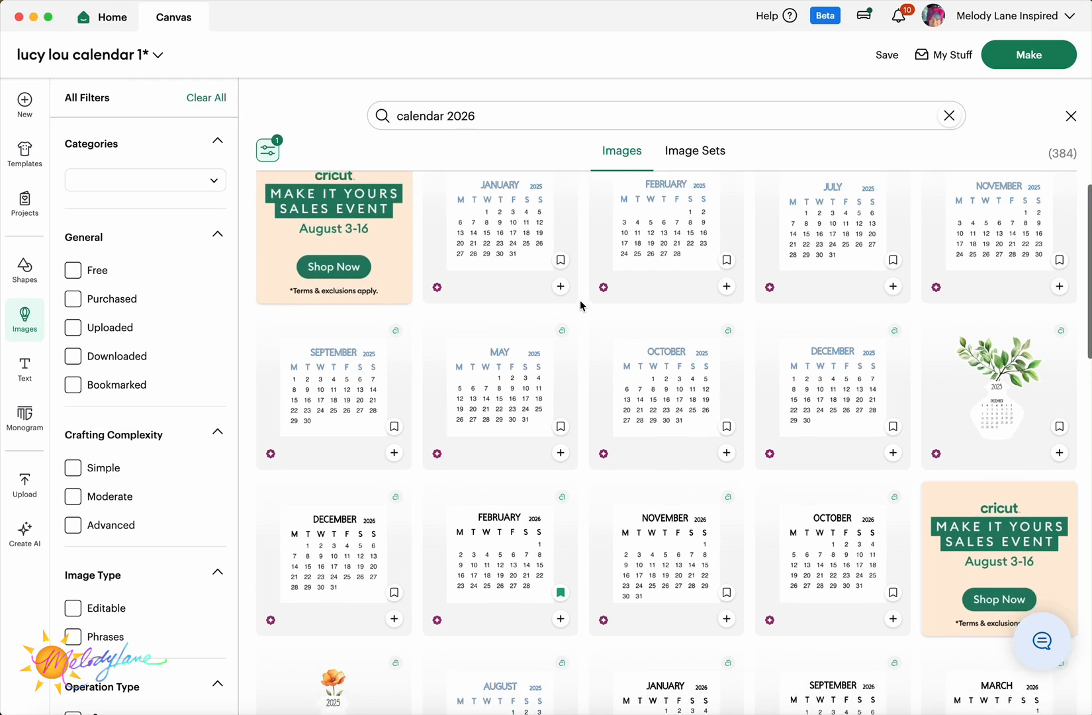
- Add the December 2026 calendar image to the canvas
{"action": "scroll", "coordinate": [580, 305], "scroll_direction": "down", "scroll_amount": 4}
{"action": "scroll", "coordinate": [580, 303], "scroll_direction": "down", "scroll_amount": 2}
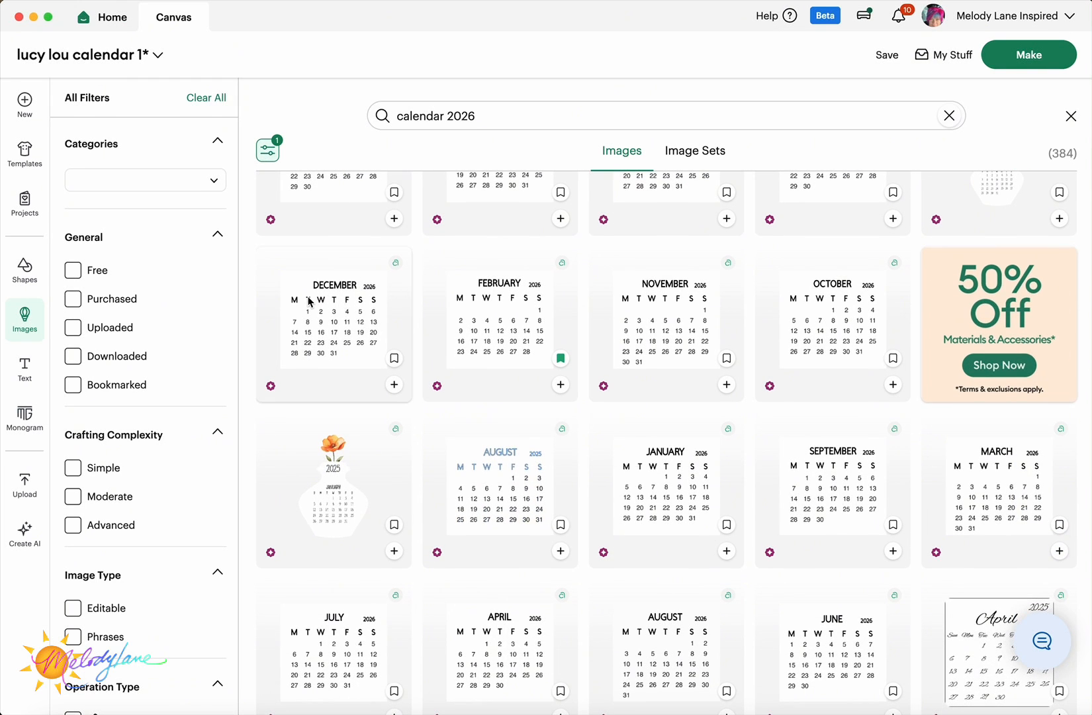
{"action": "left_click", "coordinate": [310, 302]}
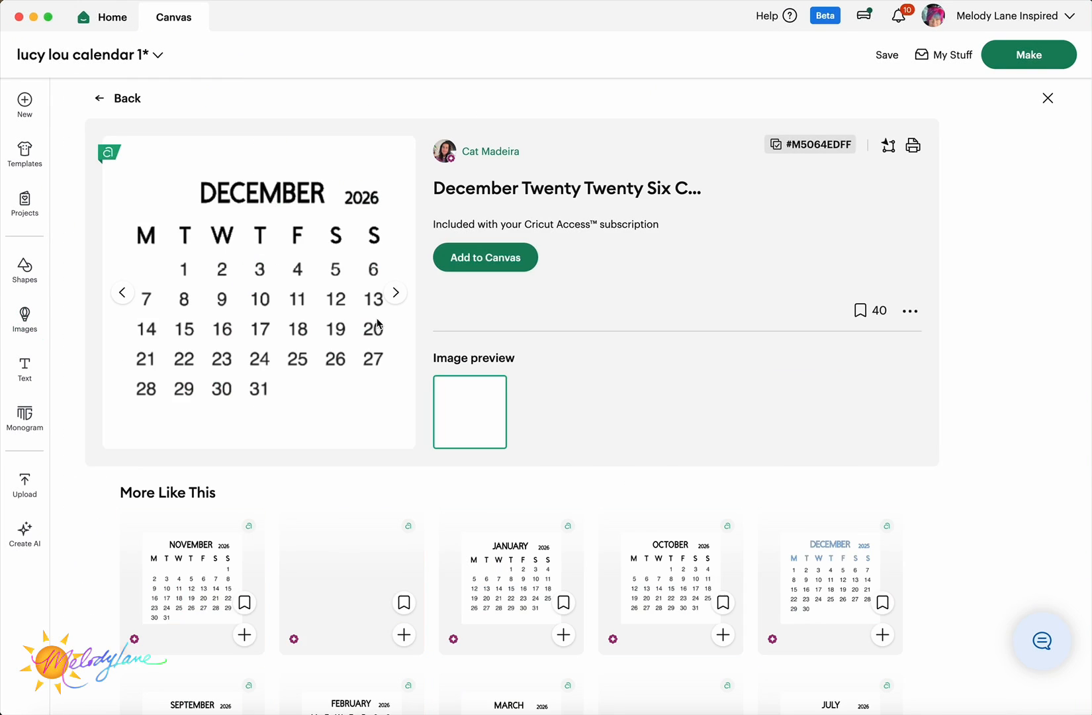
{"action": "left_click", "coordinate": [476, 252]}
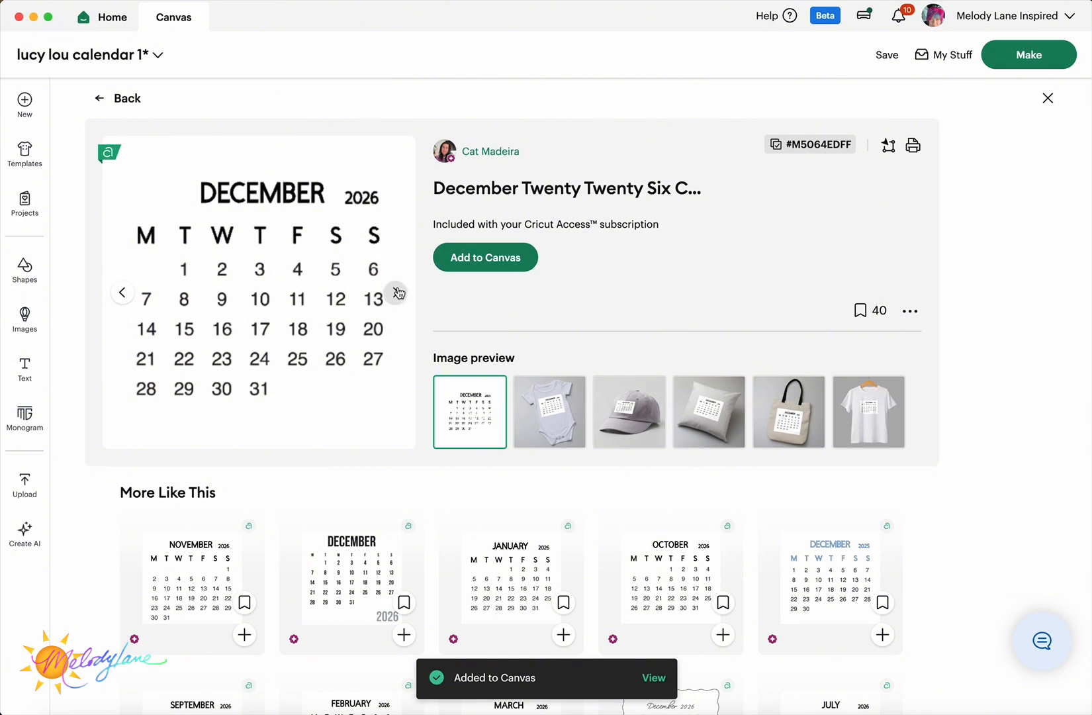
- Add the matching January, October, November, September, March and July 2026 calendars
{"action": "scroll", "coordinate": [395, 417], "scroll_direction": "down", "scroll_amount": 5}
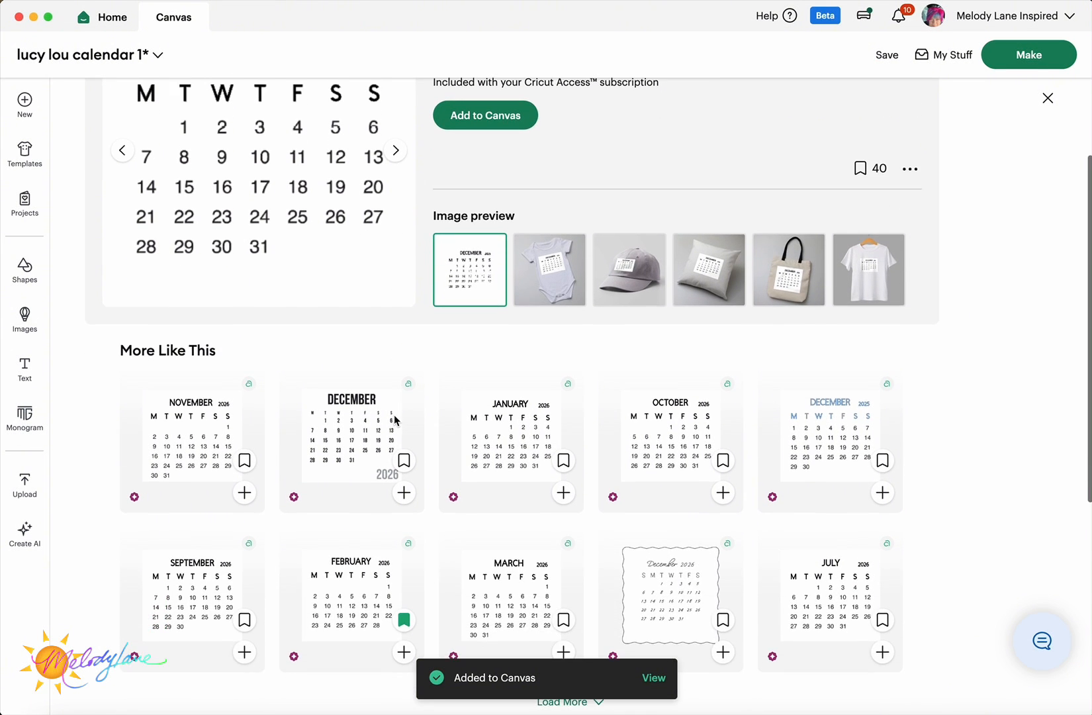
{"action": "scroll", "coordinate": [395, 417], "scroll_direction": "up", "scroll_amount": 2}
{"action": "scroll", "coordinate": [394, 415], "scroll_direction": "down", "scroll_amount": 2}
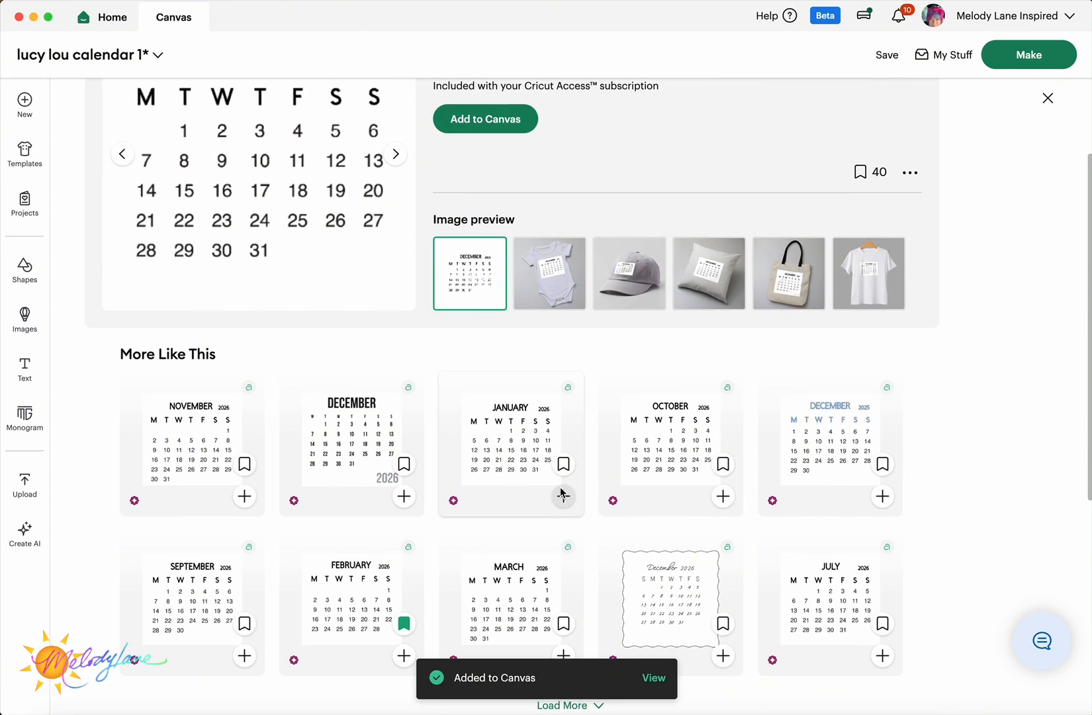
{"action": "left_click", "coordinate": [563, 496]}
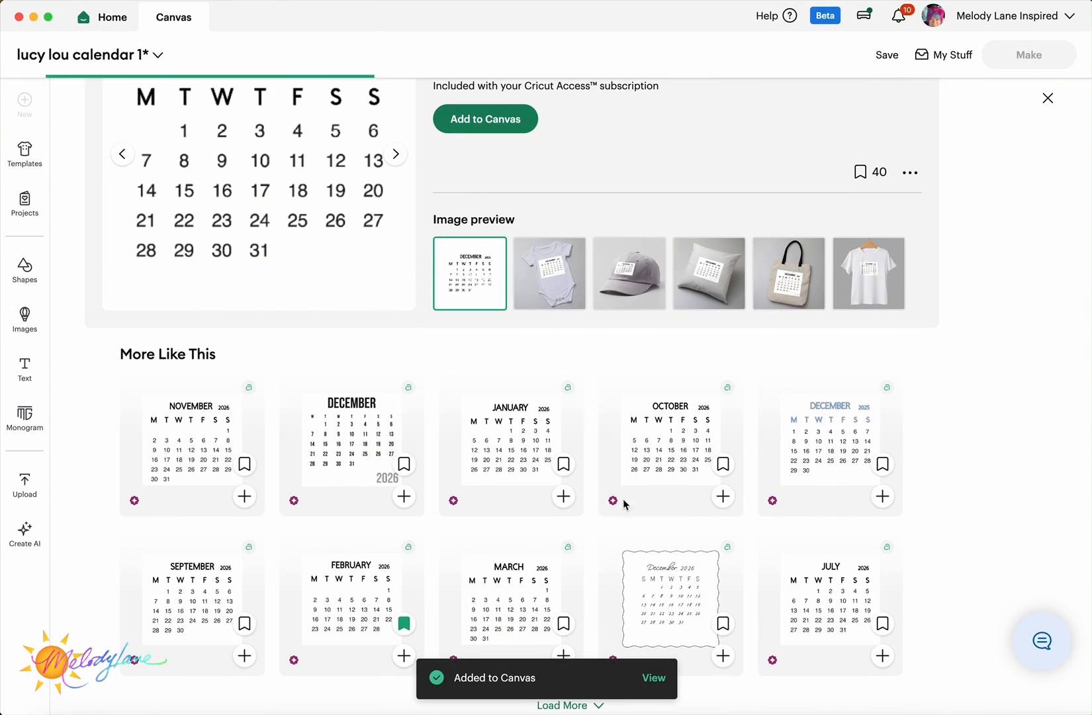
{"action": "left_click", "coordinate": [723, 497]}
{"action": "left_click", "coordinate": [245, 497]}
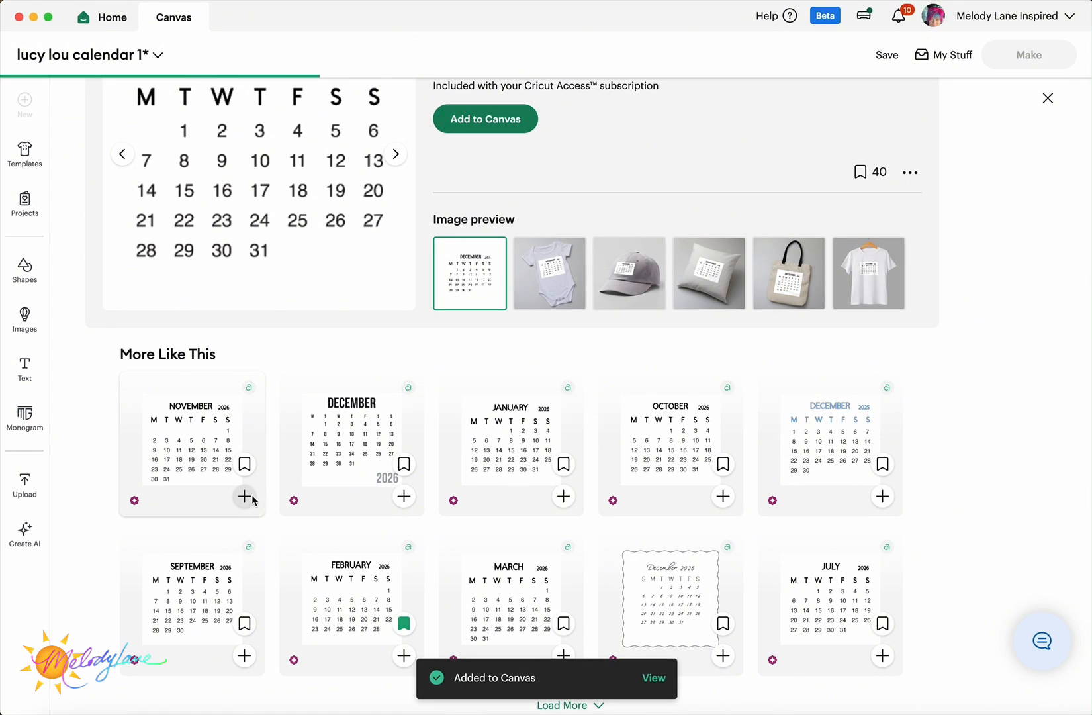
{"action": "scroll", "coordinate": [265, 510], "scroll_direction": "down", "scroll_amount": 3}
{"action": "left_click", "coordinate": [244, 570]}
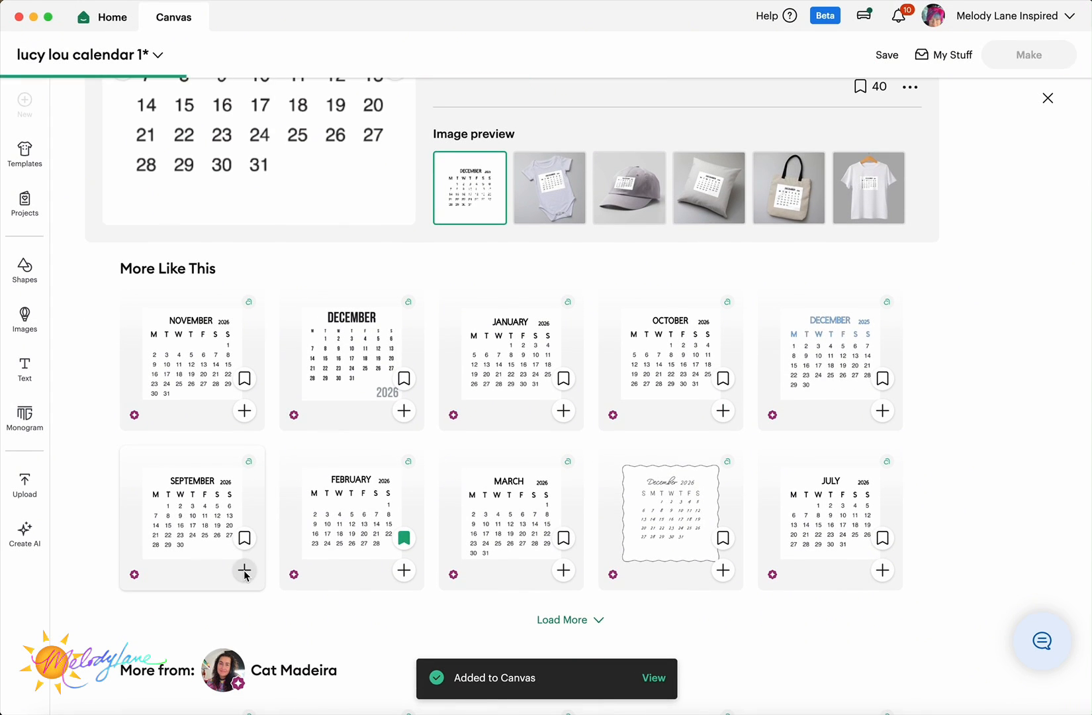
{"action": "left_click", "coordinate": [563, 570]}
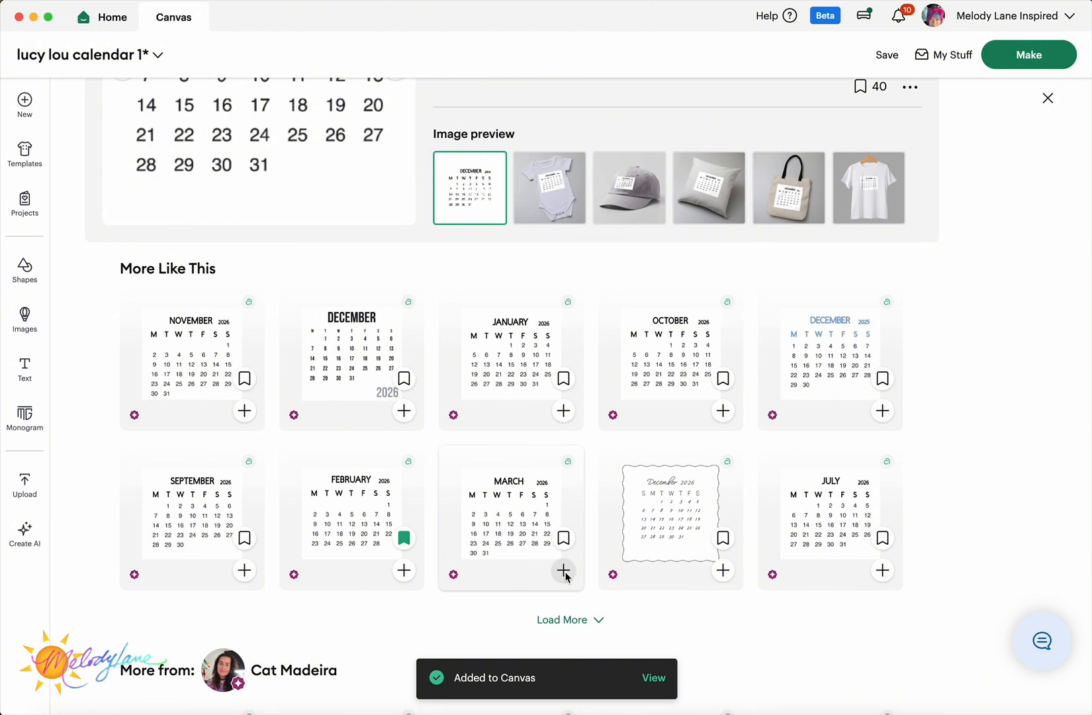
{"action": "left_click", "coordinate": [883, 571]}
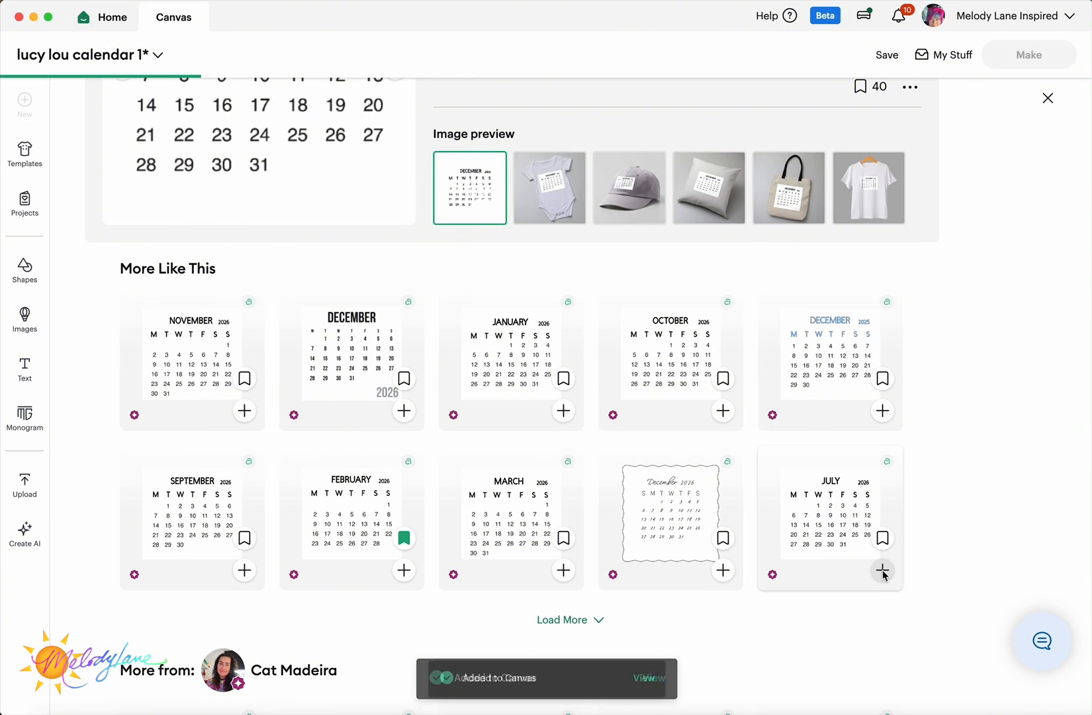
- Load more matches and add the August, April, May and June 2026 calendars
{"action": "left_click", "coordinate": [570, 619]}
{"action": "scroll", "coordinate": [662, 543], "scroll_direction": "down", "scroll_amount": 4}
{"action": "left_click", "coordinate": [723, 478]}
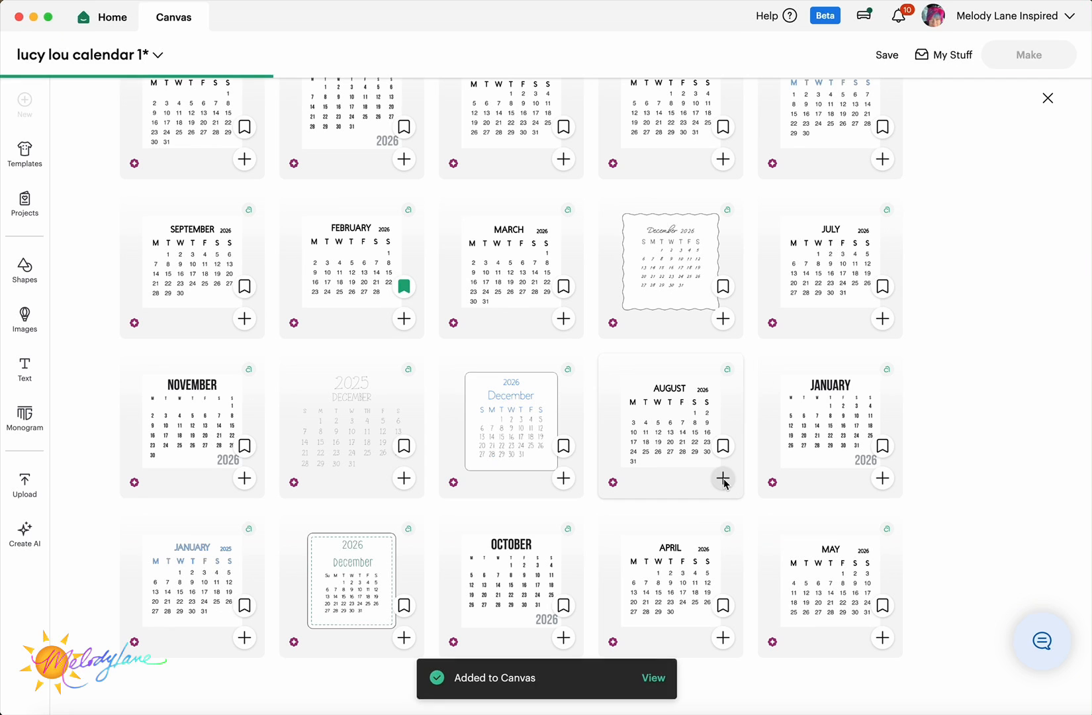
{"action": "left_click", "coordinate": [723, 638]}
{"action": "left_click", "coordinate": [883, 638]}
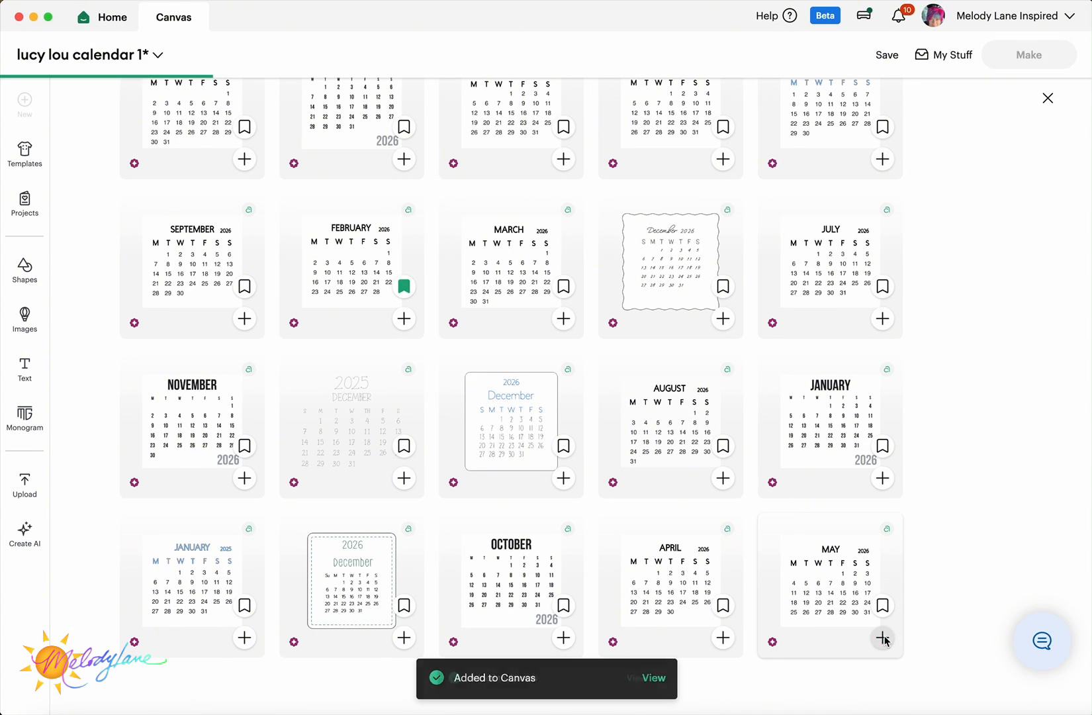
{"action": "scroll", "coordinate": [685, 460], "scroll_direction": "down", "scroll_amount": 5}
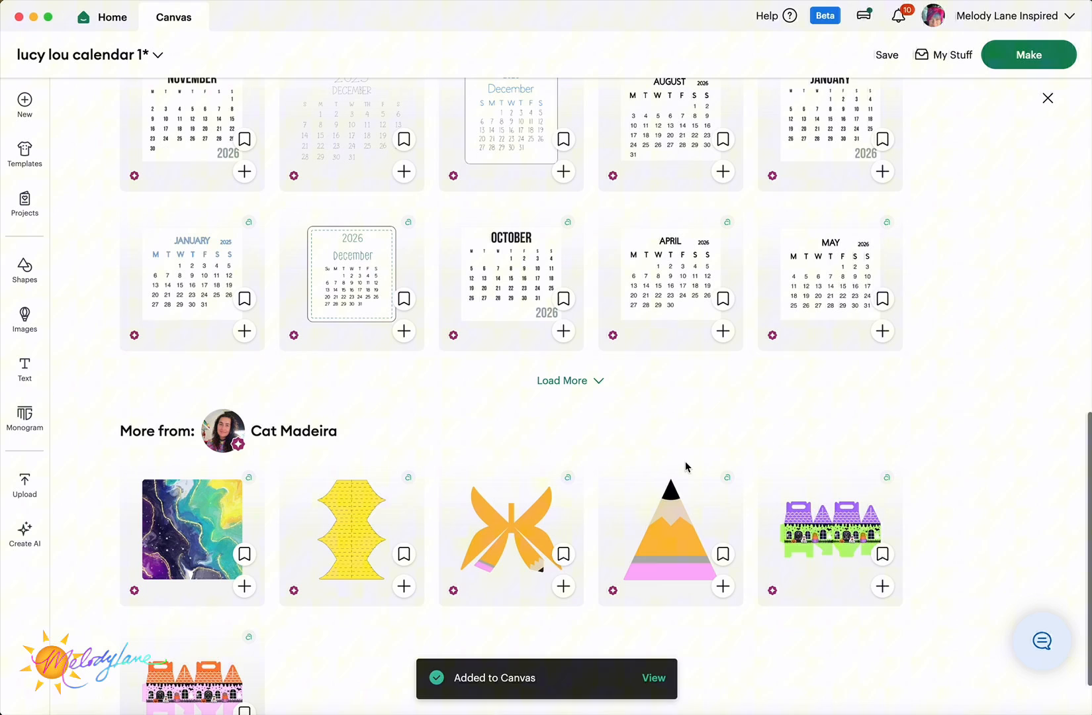
{"action": "left_click", "coordinate": [571, 381]}
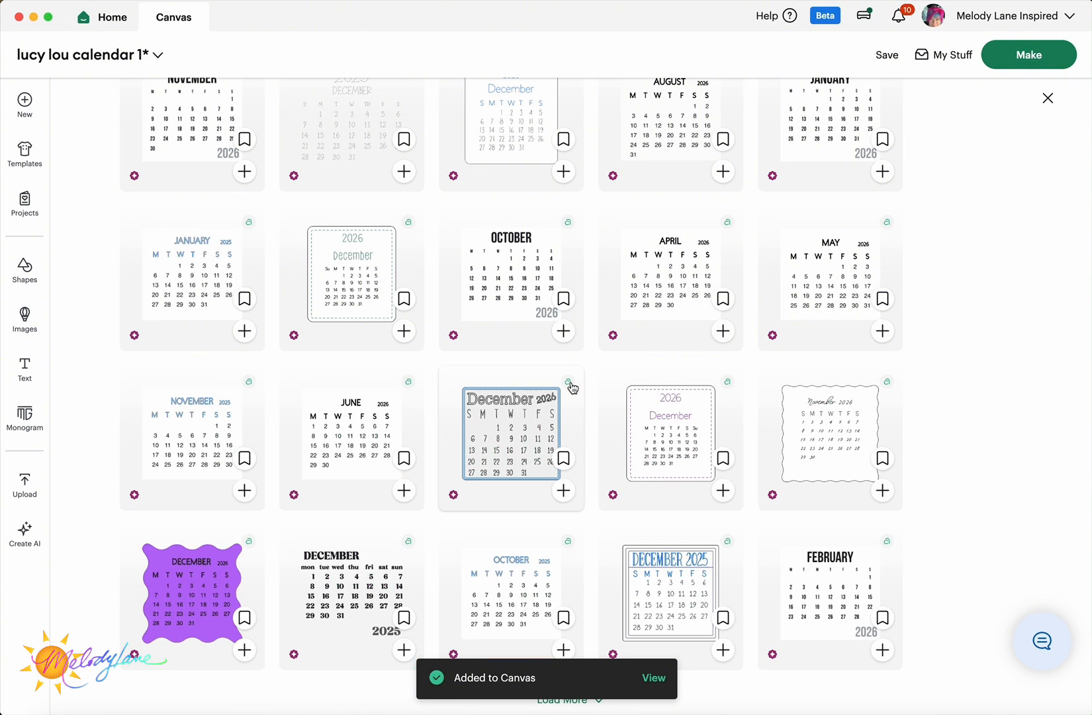
{"action": "left_click", "coordinate": [404, 491]}
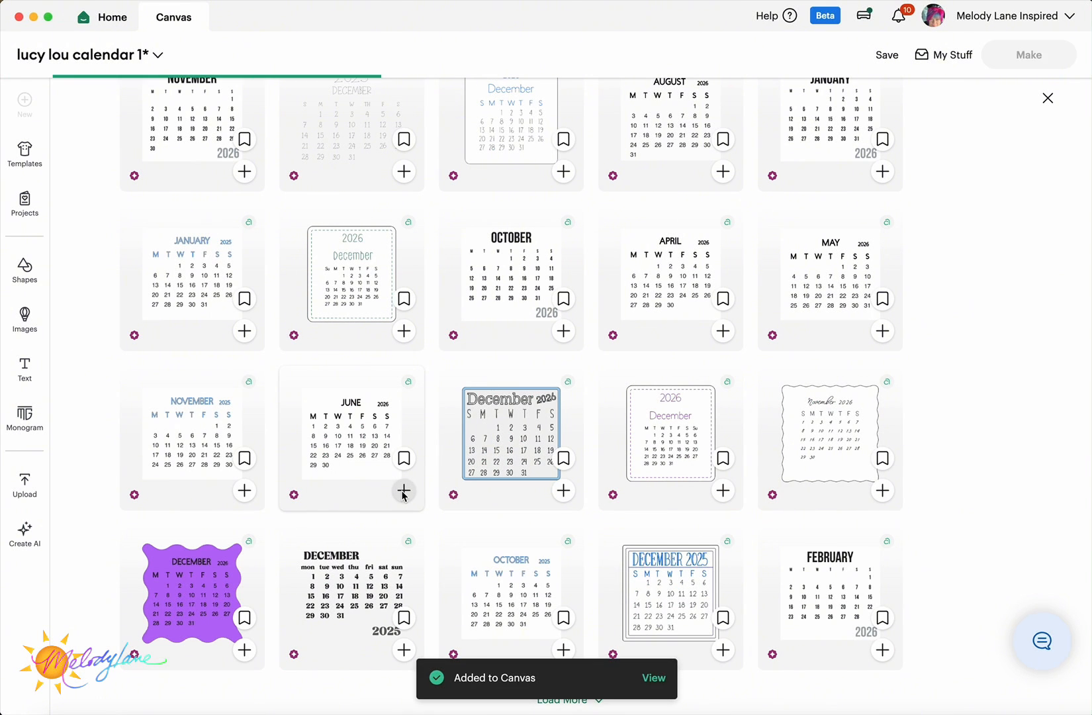
- Return to the calendar 2026 search results
{"action": "scroll", "coordinate": [403, 493], "scroll_direction": "down", "scroll_amount": 4}
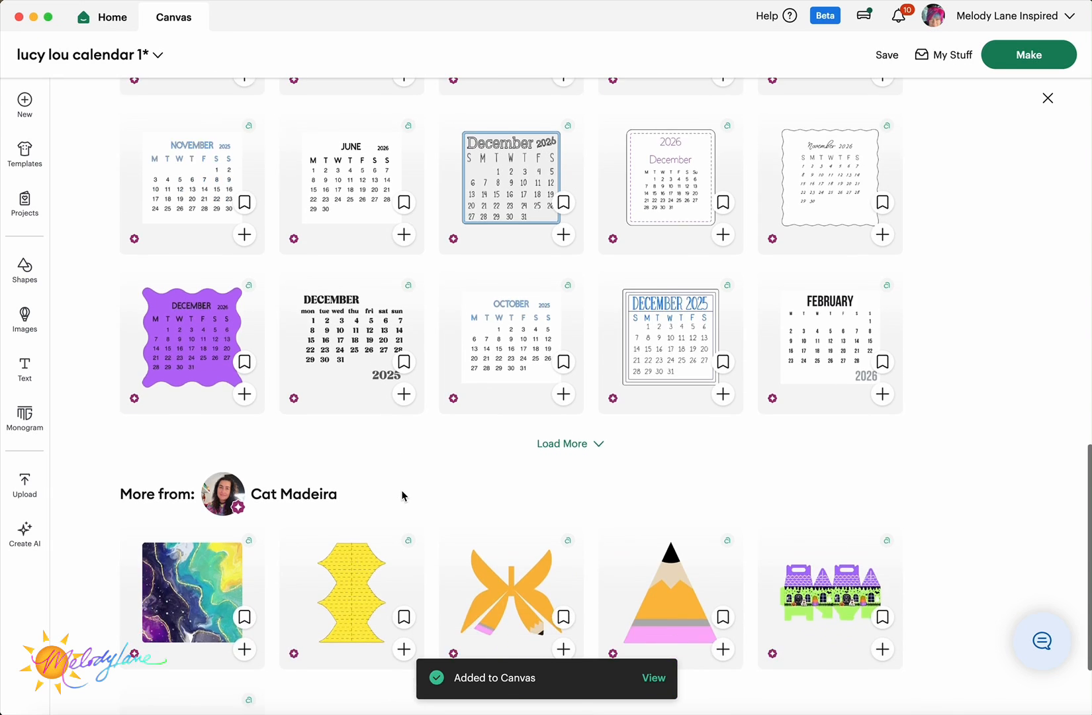
{"action": "scroll", "coordinate": [320, 357], "scroll_direction": "up", "scroll_amount": 9}
{"action": "scroll", "coordinate": [101, 279], "scroll_direction": "up", "scroll_amount": 7}
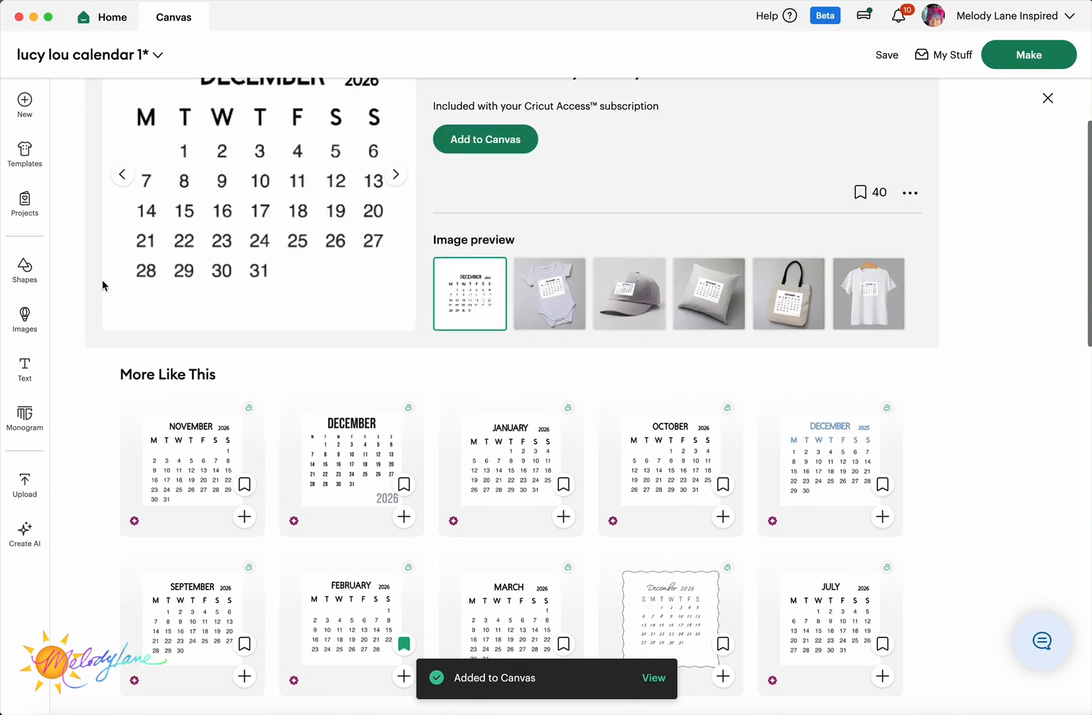
{"action": "left_click", "coordinate": [128, 98]}
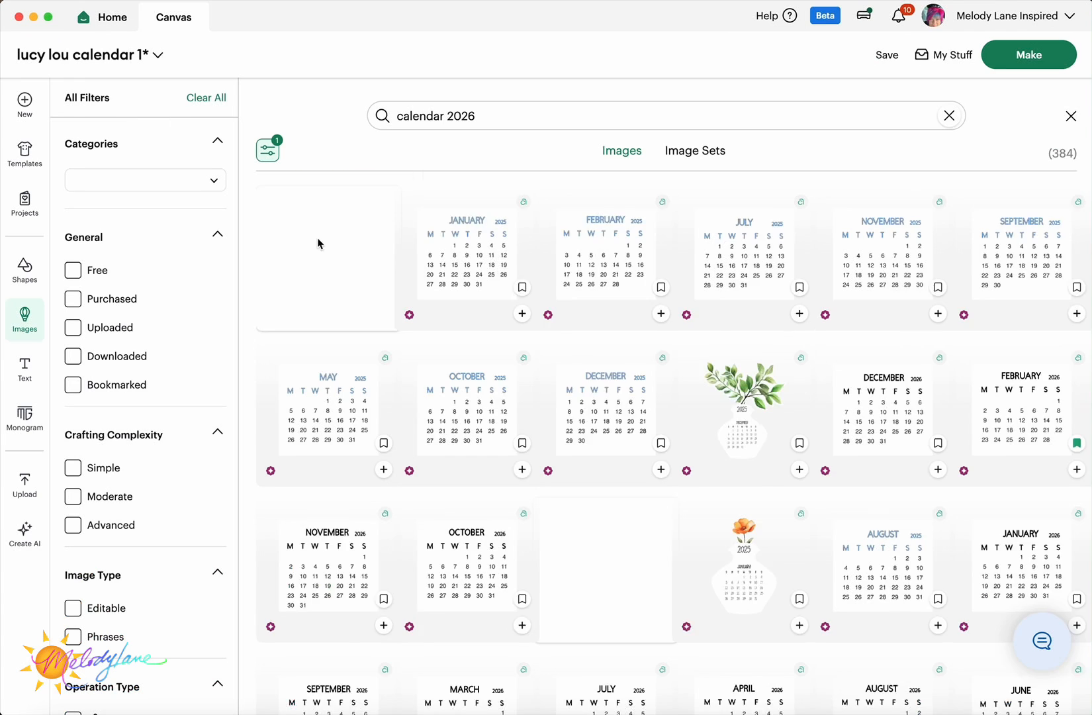
- Back on the canvas, shrink and place the June, May, April, August, July and March calendars
{"action": "left_click", "coordinate": [24, 318]}
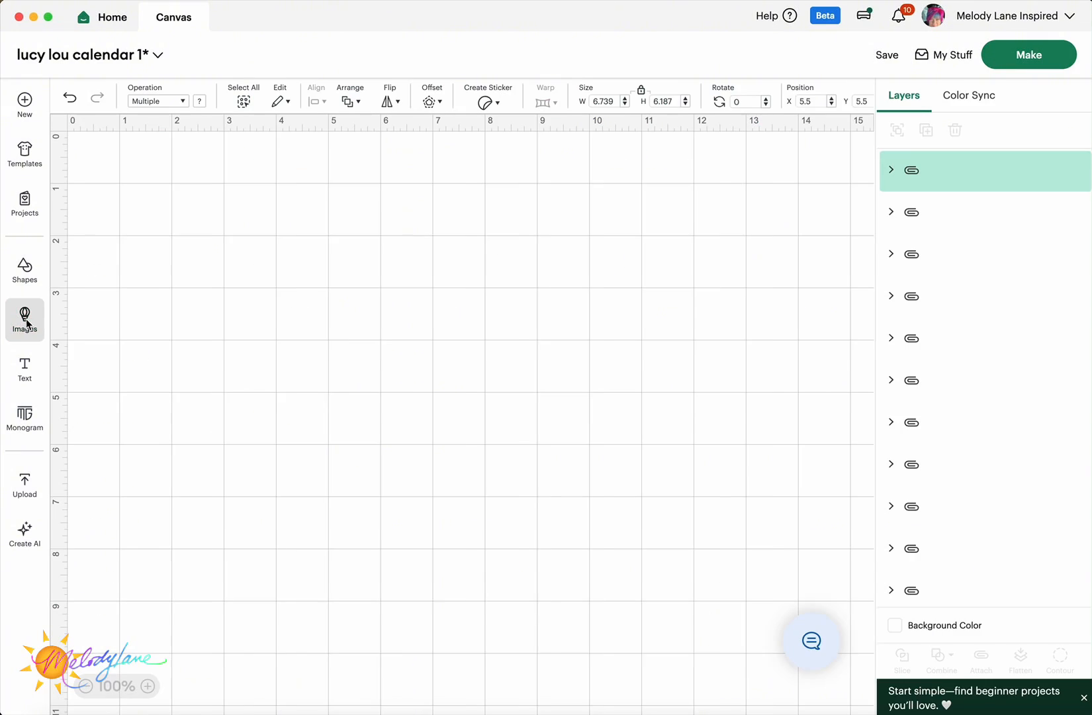
{"action": "left_click_drag", "start_coordinate": [498, 521], "coordinate": [607, 371]}
{"action": "left_click_drag", "start_coordinate": [464, 272], "coordinate": [761, 467]}
{"action": "left_click_drag", "start_coordinate": [749, 517], "coordinate": [741, 283]}
{"action": "left_click_drag", "start_coordinate": [516, 540], "coordinate": [552, 384]}
{"action": "left_click_drag", "start_coordinate": [364, 237], "coordinate": [554, 411]}
{"action": "scroll", "coordinate": [529, 397], "scroll_direction": "right", "scroll_amount": 5}
{"action": "left_click_drag", "start_coordinate": [493, 288], "coordinate": [677, 435]}
{"action": "left_click_drag", "start_coordinate": [178, 442], "coordinate": [554, 610]}
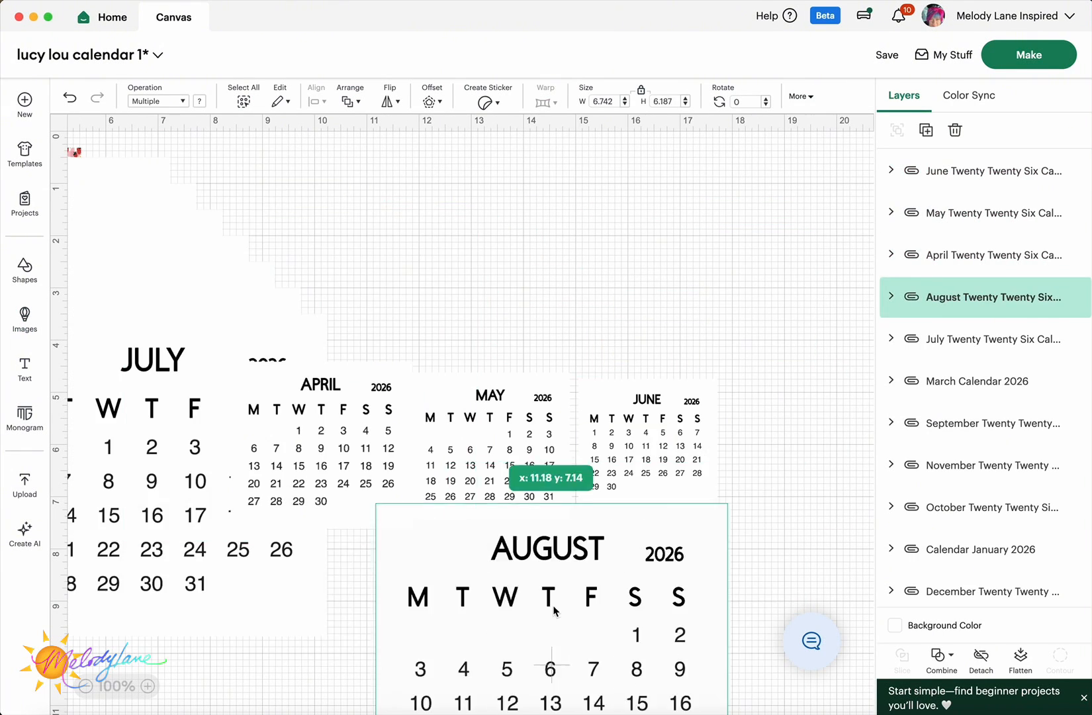
{"action": "left_click_drag", "start_coordinate": [193, 403], "coordinate": [288, 547]}
{"action": "left_click_drag", "start_coordinate": [73, 319], "coordinate": [241, 476]}
{"action": "left_click_drag", "start_coordinate": [172, 334], "coordinate": [594, 246]}
{"action": "left_click_drag", "start_coordinate": [407, 521], "coordinate": [617, 328]}
{"action": "left_click_drag", "start_coordinate": [687, 264], "coordinate": [646, 311]}
- Shrink and place September, November, October, January, December and February into the grid
{"action": "left_click_drag", "start_coordinate": [177, 330], "coordinate": [275, 254]}
{"action": "left_click", "coordinate": [85, 686]}
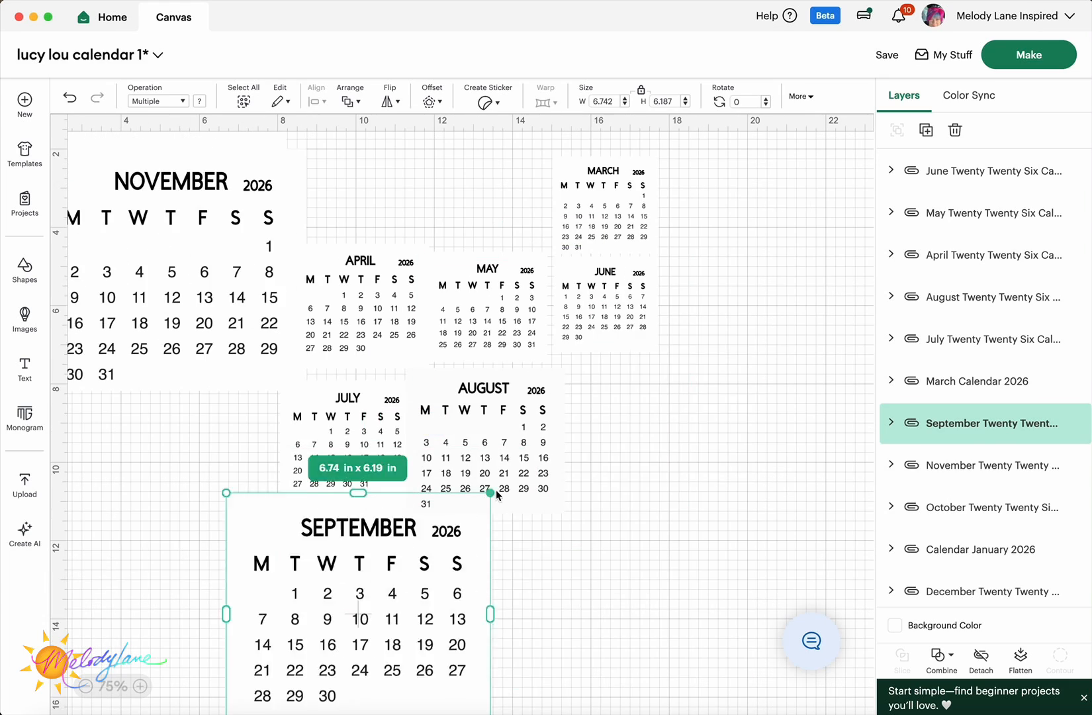
{"action": "left_click_drag", "start_coordinate": [491, 496], "coordinate": [361, 622]}
{"action": "left_click_drag", "start_coordinate": [295, 675], "coordinate": [630, 430]}
{"action": "left_click_drag", "start_coordinate": [560, 639], "coordinate": [459, 566]}
{"action": "left_click_drag", "start_coordinate": [147, 358], "coordinate": [349, 571]}
{"action": "left_click_drag", "start_coordinate": [170, 258], "coordinate": [391, 218]}
{"action": "left_click_drag", "start_coordinate": [488, 311], "coordinate": [424, 246]}
{"action": "left_click", "coordinate": [146, 391]}
{"action": "left_click_drag", "start_coordinate": [146, 391], "coordinate": [742, 669]}
{"action": "left_click_drag", "start_coordinate": [647, 547], "coordinate": [742, 635]}
{"action": "scroll", "coordinate": [459, 463], "scroll_direction": "left", "scroll_amount": 2}
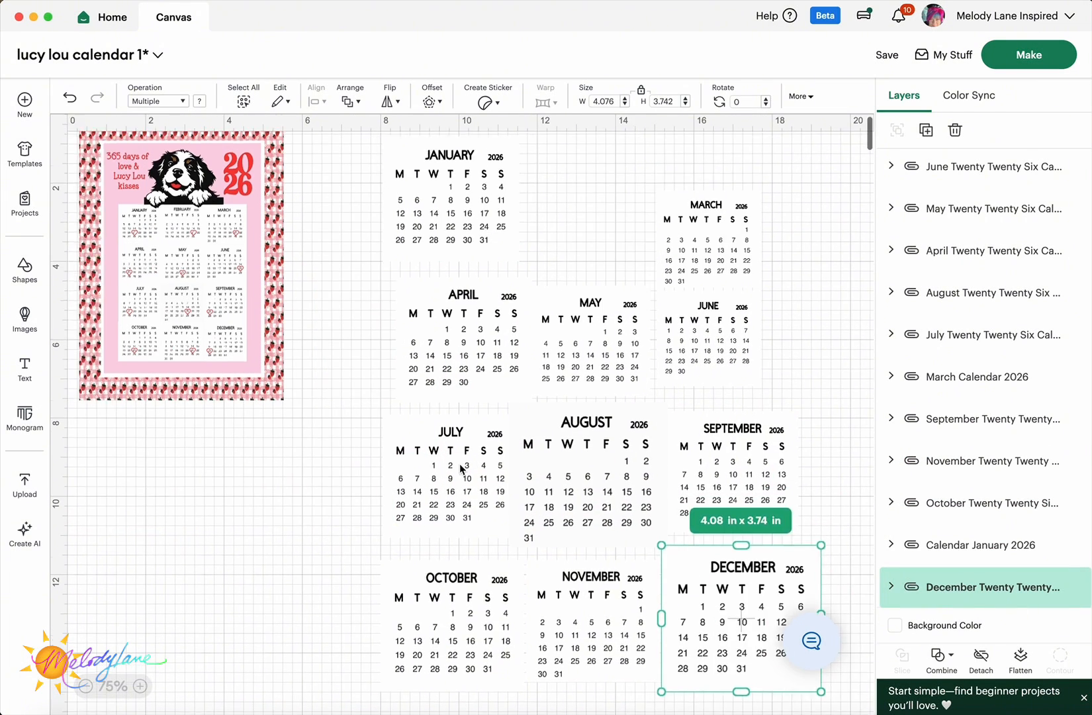
{"action": "scroll", "coordinate": [459, 463], "scroll_direction": "right", "scroll_amount": 1}
{"action": "left_click_drag", "start_coordinate": [459, 331], "coordinate": [578, 231]}
{"action": "left_click_drag", "start_coordinate": [676, 249], "coordinate": [682, 243]}
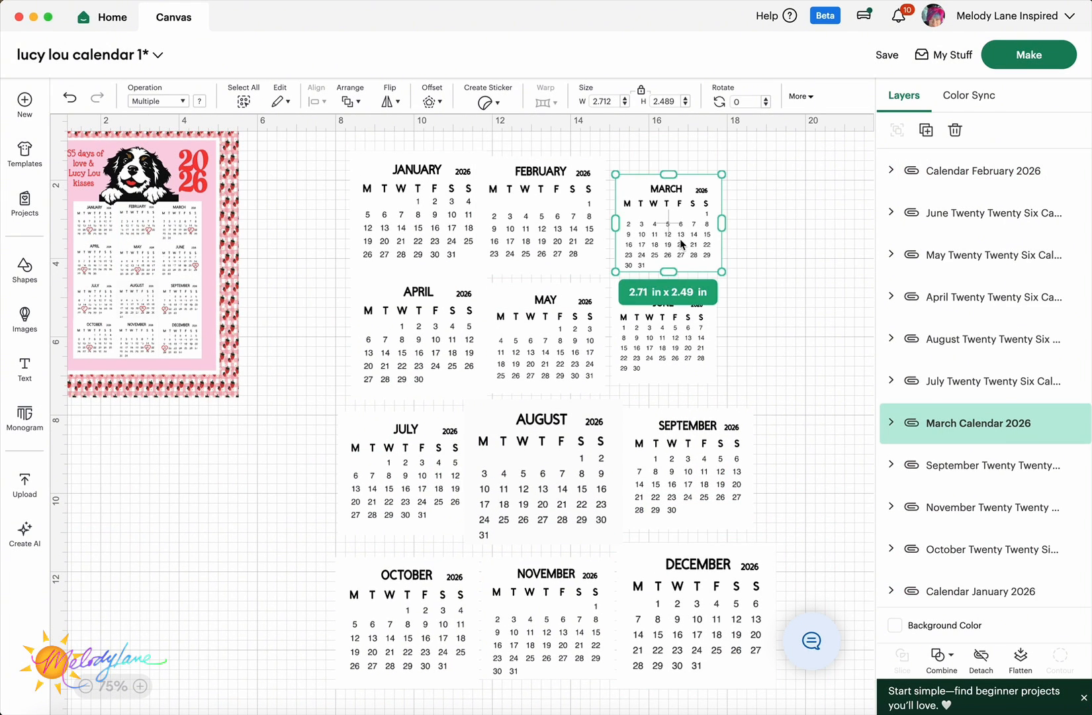
- Resize January and the following top-row calendars to 3.5 in wide
{"action": "left_click", "coordinate": [430, 207]}
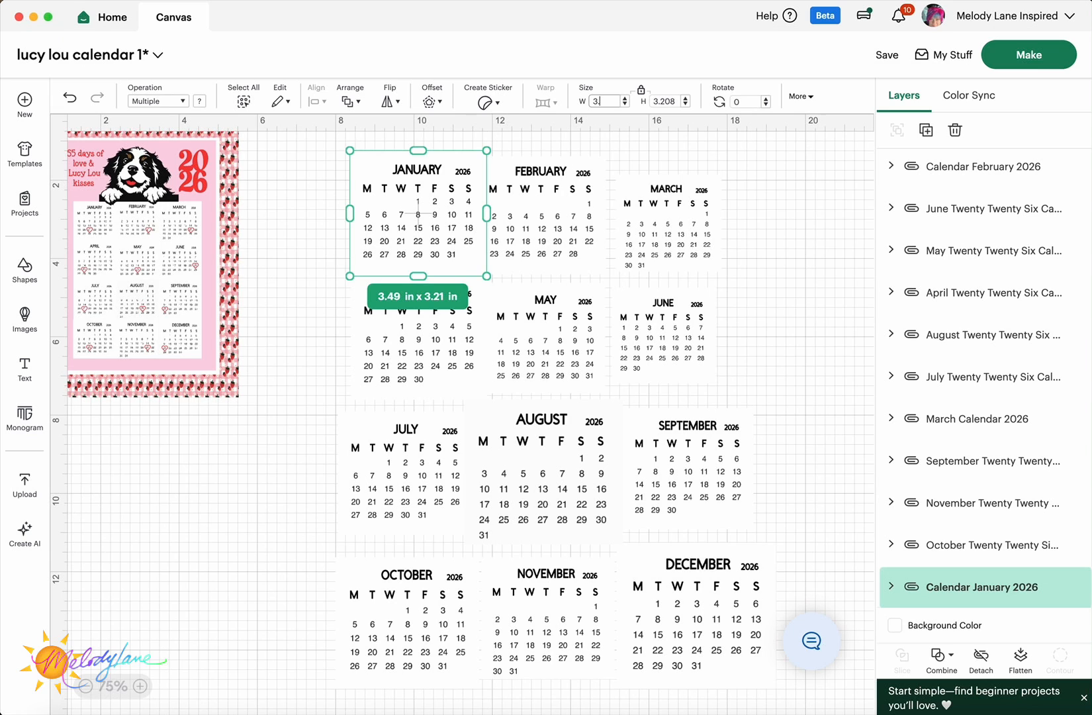
{"action": "key", "text": "Return"}
{"action": "left_click", "coordinate": [564, 209]}
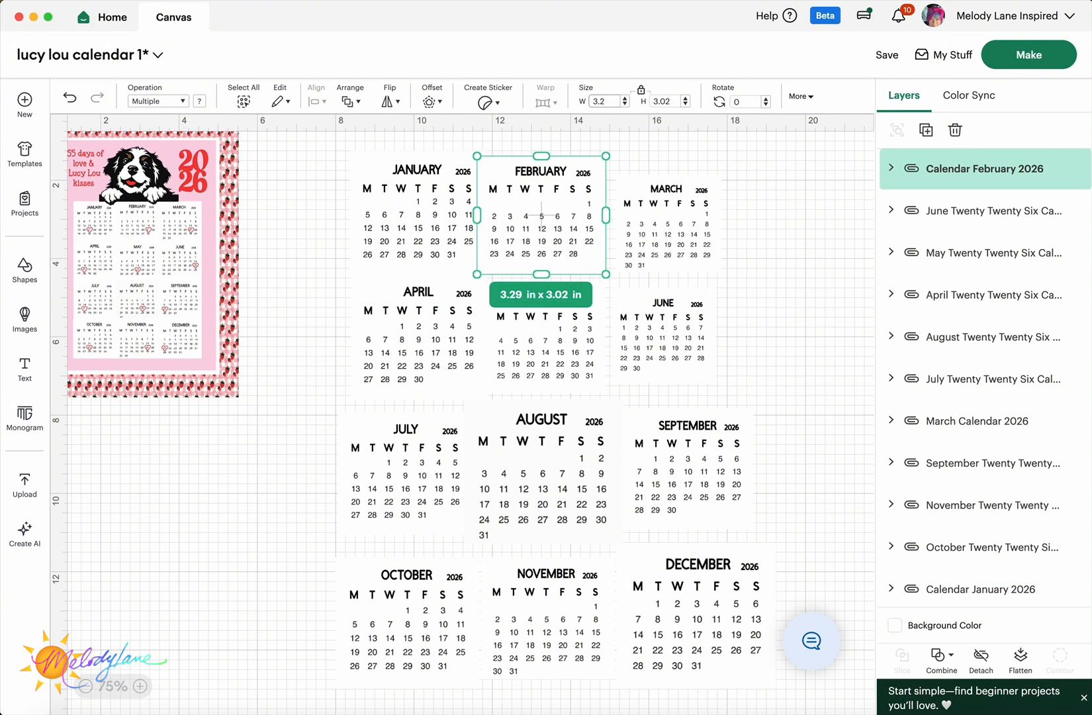
{"action": "left_click", "coordinate": [680, 192]}
{"action": "double_click", "coordinate": [603, 102]}
{"action": "type", "text": "3.5"}
{"action": "left_click", "coordinate": [419, 339]}
- Resize the remaining month calendars, including August, to 3.5 in wide
{"action": "left_click", "coordinate": [545, 341]}
{"action": "left_click", "coordinate": [663, 338]}
{"action": "left_click", "coordinate": [407, 476]}
{"action": "left_click", "coordinate": [543, 473]}
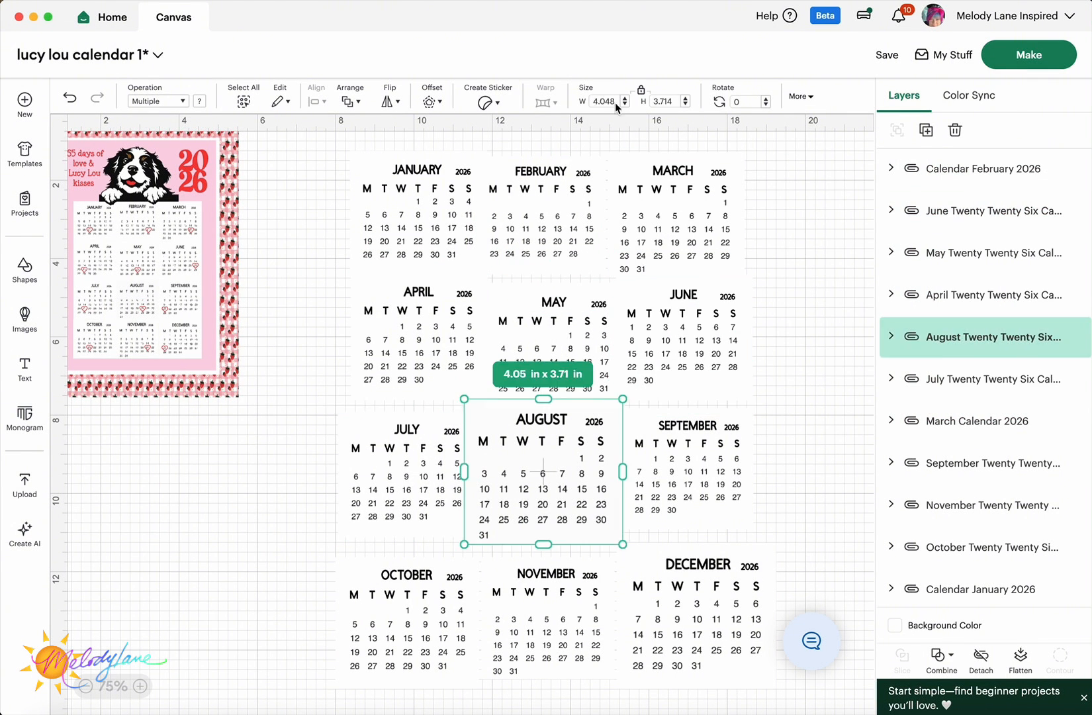
{"action": "double_click", "coordinate": [604, 101]}
{"action": "type", "text": "3.5"}
{"action": "left_click", "coordinate": [687, 471]}
{"action": "left_click", "coordinate": [382, 624]}
{"action": "left_click", "coordinate": [546, 625]}
{"action": "left_click", "coordinate": [702, 594]}
{"action": "double_click", "coordinate": [604, 101]}
{"action": "left_click", "coordinate": [797, 335]}
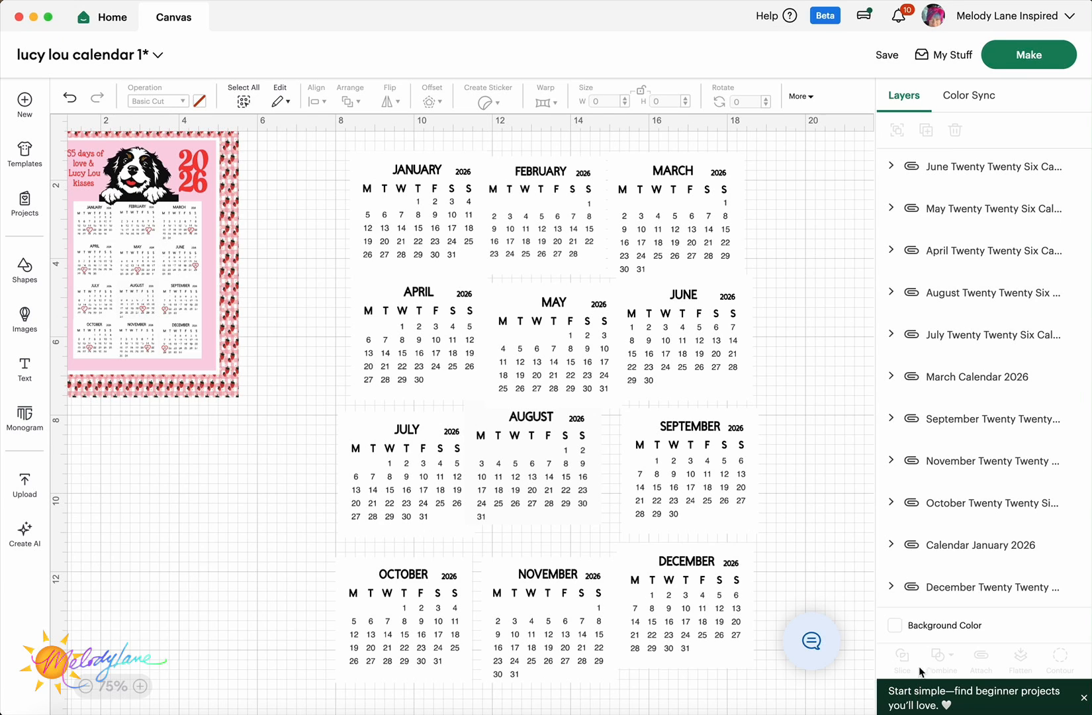
- Set the canvas background color to light blue
{"action": "left_click", "coordinate": [894, 625]}
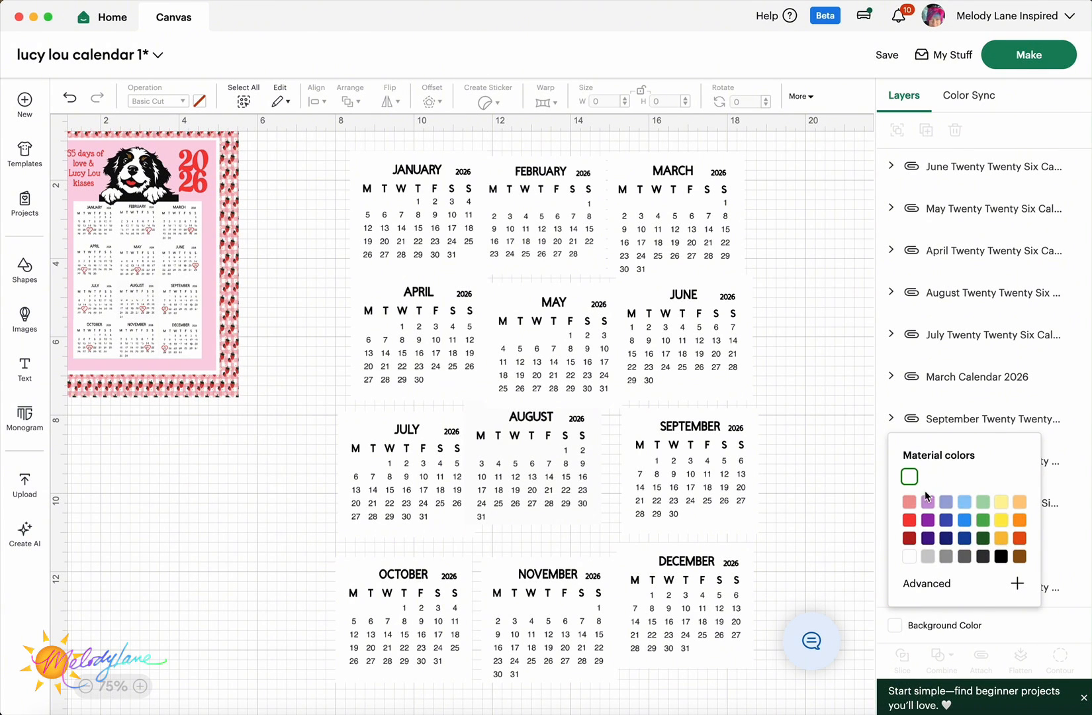
{"action": "left_click", "coordinate": [966, 502]}
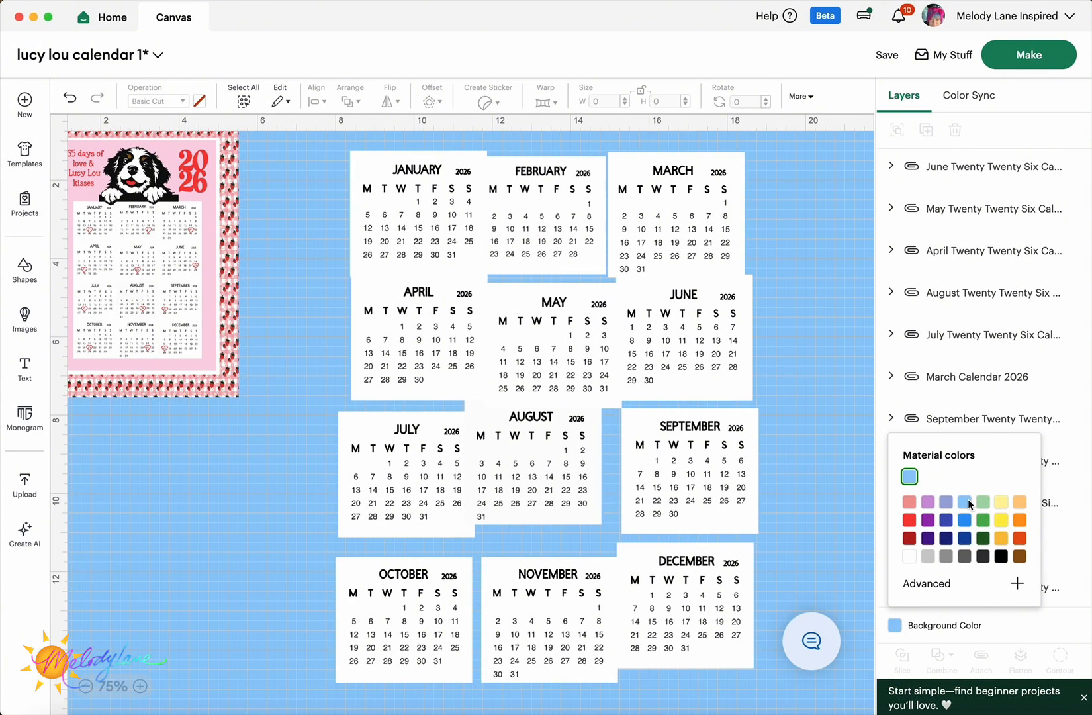
{"action": "left_click", "coordinate": [267, 527]}
{"action": "scroll", "coordinate": [447, 161], "scroll_direction": "right", "scroll_amount": 2}
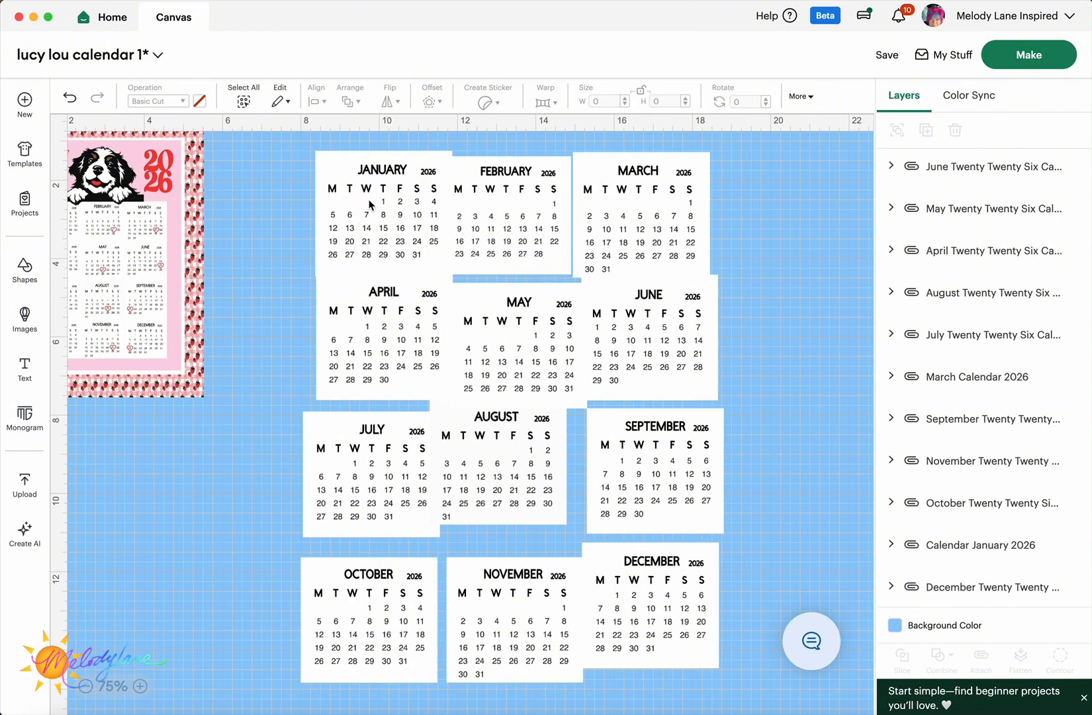
- Nudge January, April, July and October into a column and select all four
{"action": "mouse_move", "coordinate": [369, 205]}
{"action": "left_mouse_down"}
{"action": "mouse_move", "coordinate": [332, 205]}
{"action": "mouse_move", "coordinate": [354, 201]}
{"action": "left_mouse_up"}
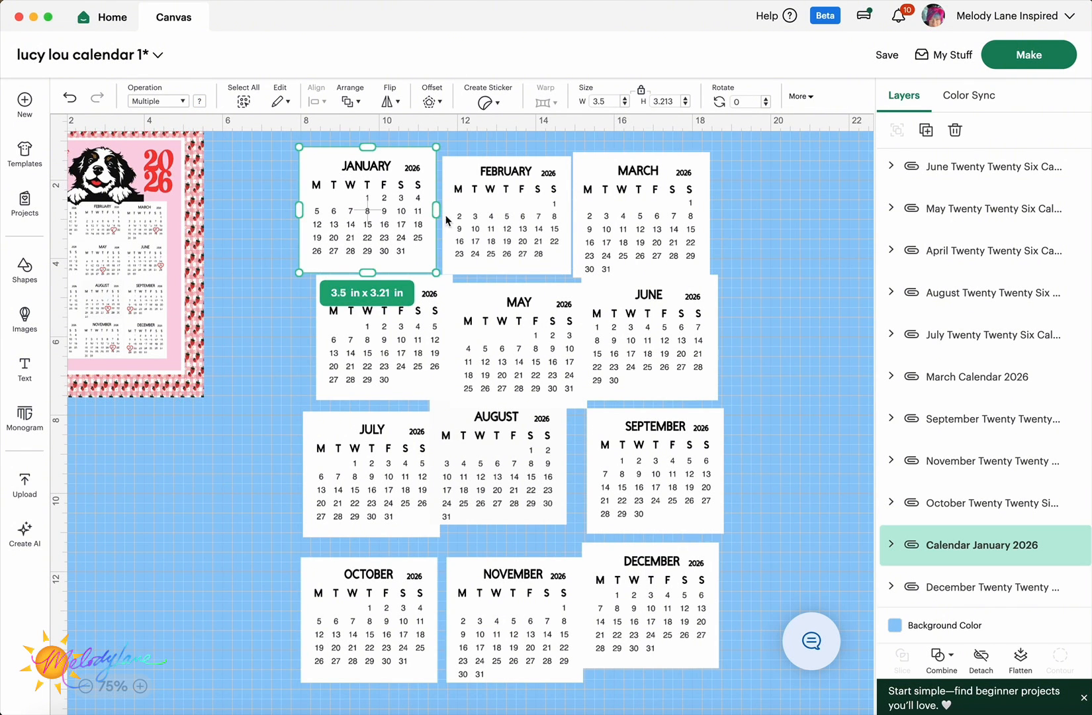
{"action": "left_click_drag", "start_coordinate": [391, 335], "coordinate": [374, 336]}
{"action": "left_click", "coordinate": [240, 417]}
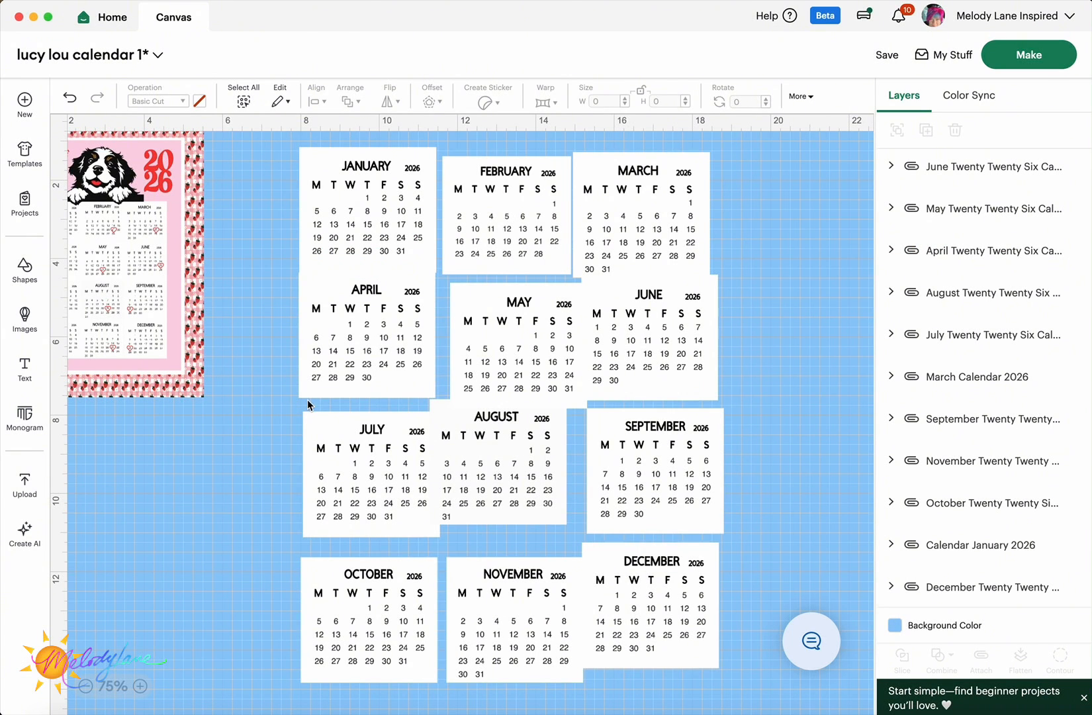
{"action": "left_click", "coordinate": [336, 364]}
{"action": "left_click_drag", "start_coordinate": [358, 564], "coordinate": [355, 563]}
{"action": "left_click_drag", "start_coordinate": [354, 562], "coordinate": [354, 562]}
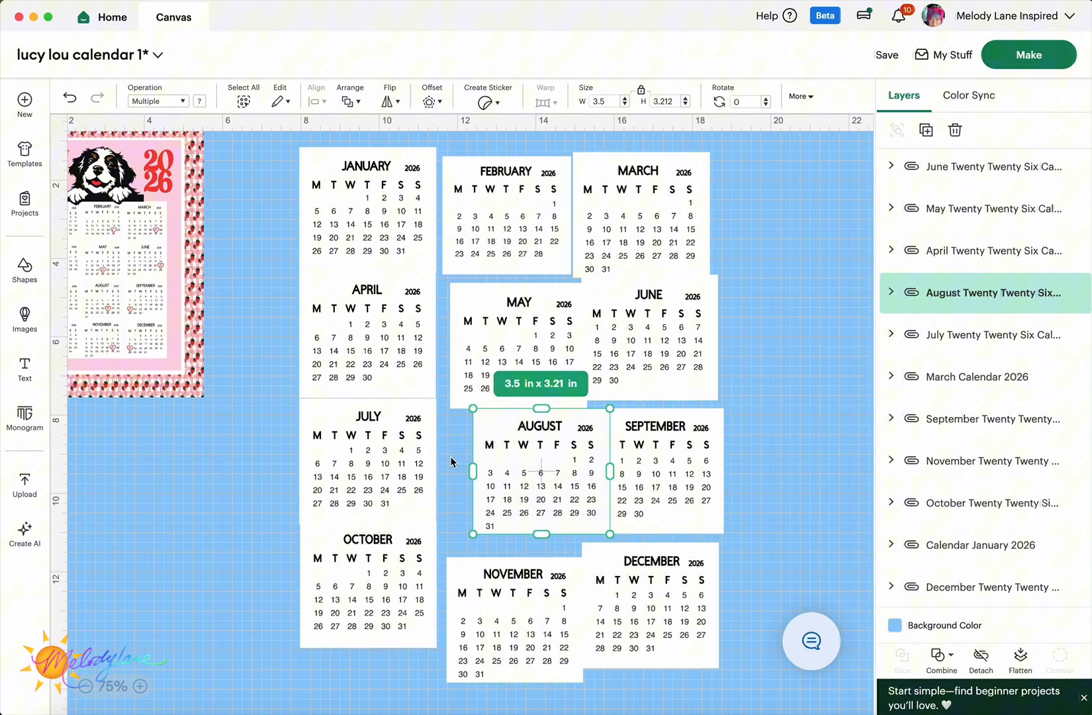
{"action": "left_click_drag", "start_coordinate": [413, 452], "coordinate": [413, 456]}
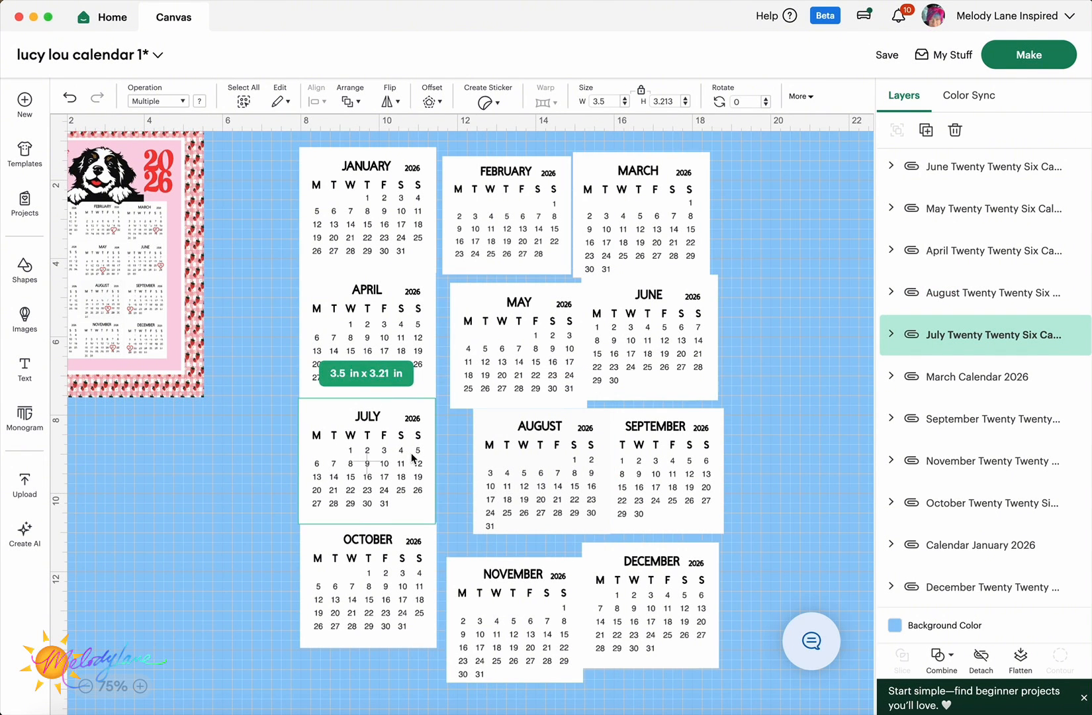
{"action": "left_click", "coordinate": [375, 561]}
{"action": "left_click_drag", "start_coordinate": [374, 556], "coordinate": [373, 557]}
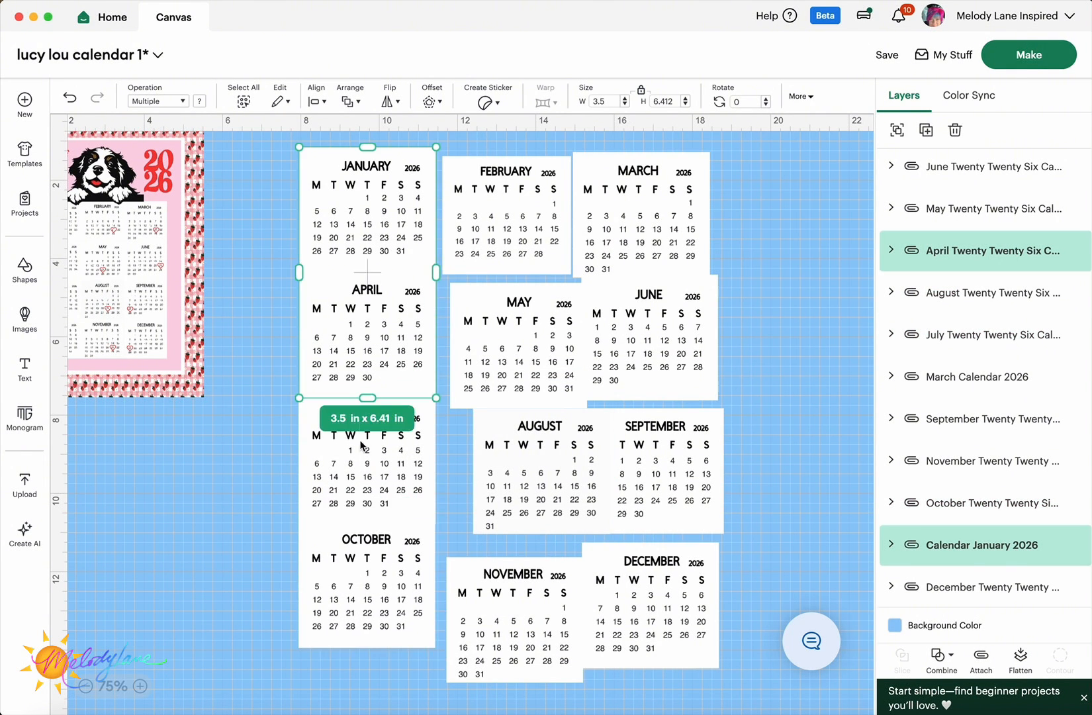
{"action": "left_click", "coordinate": [361, 460], "text": "shift"}
{"action": "left_click", "coordinate": [361, 574], "text": "shift"}
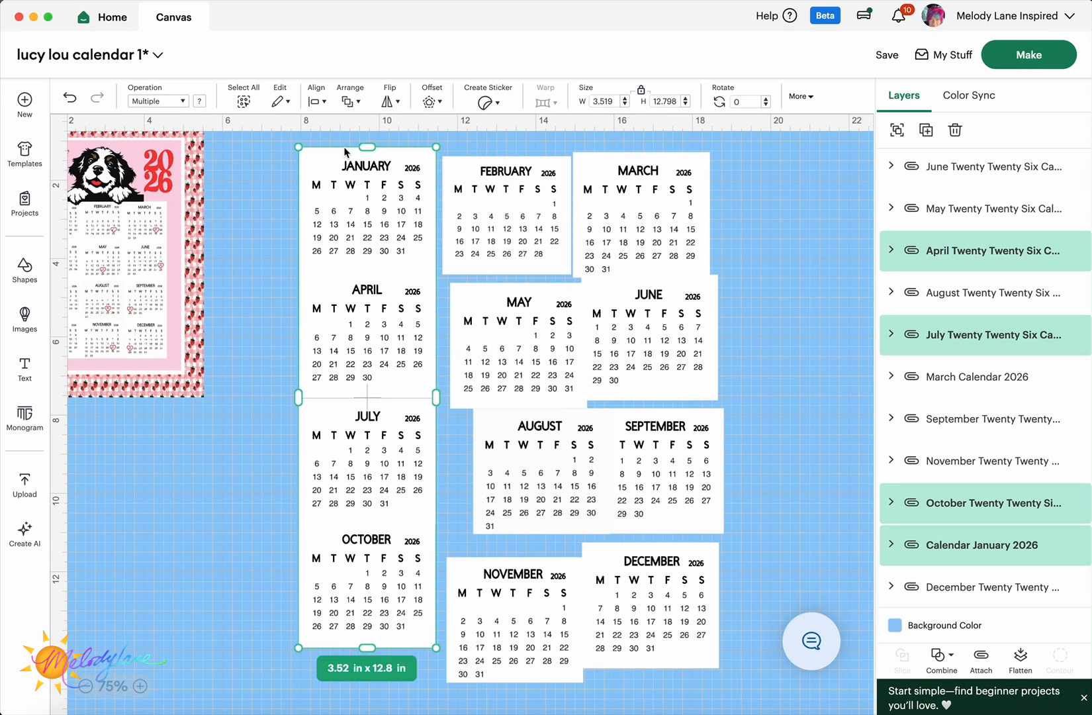
- Left-align the four calendars, then nudge July and October up to close the gaps
{"action": "left_click", "coordinate": [317, 100]}
{"action": "left_click", "coordinate": [337, 154]}
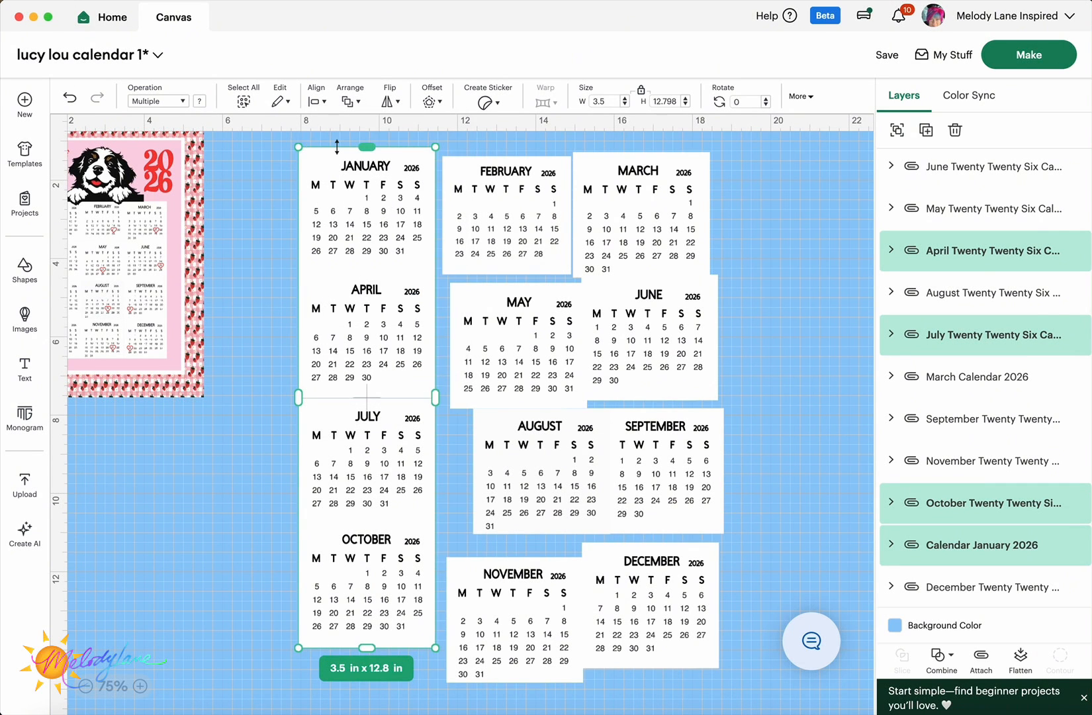
{"action": "left_click", "coordinate": [266, 431]}
{"action": "left_click", "coordinate": [139, 687]}
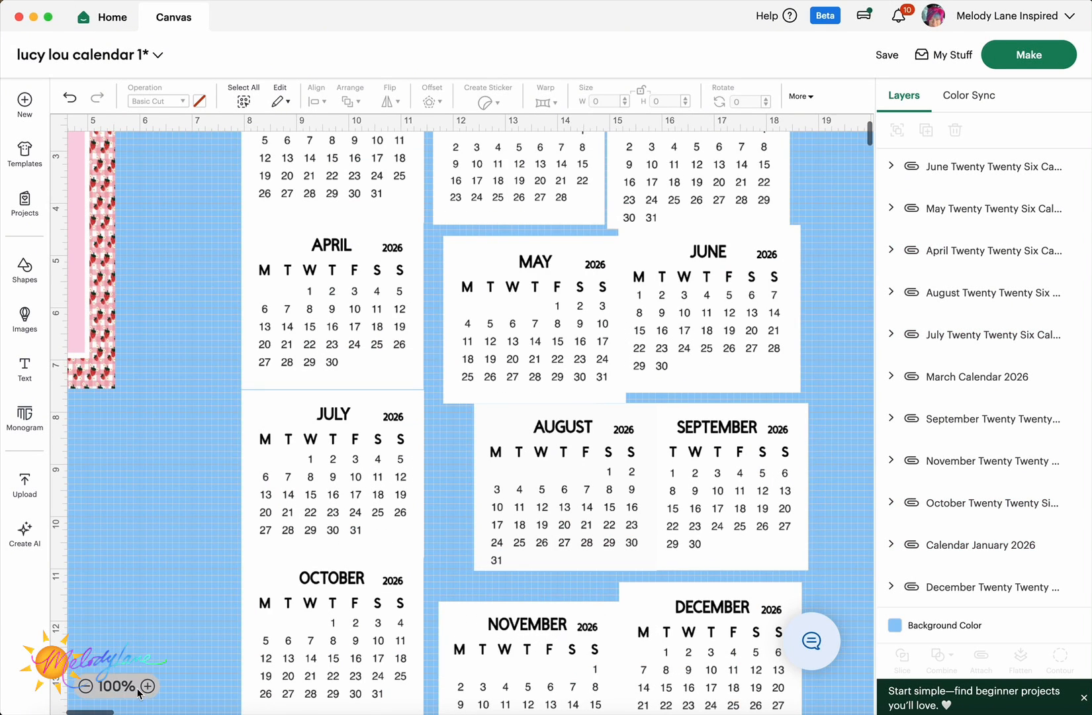
{"action": "left_click", "coordinate": [318, 471]}
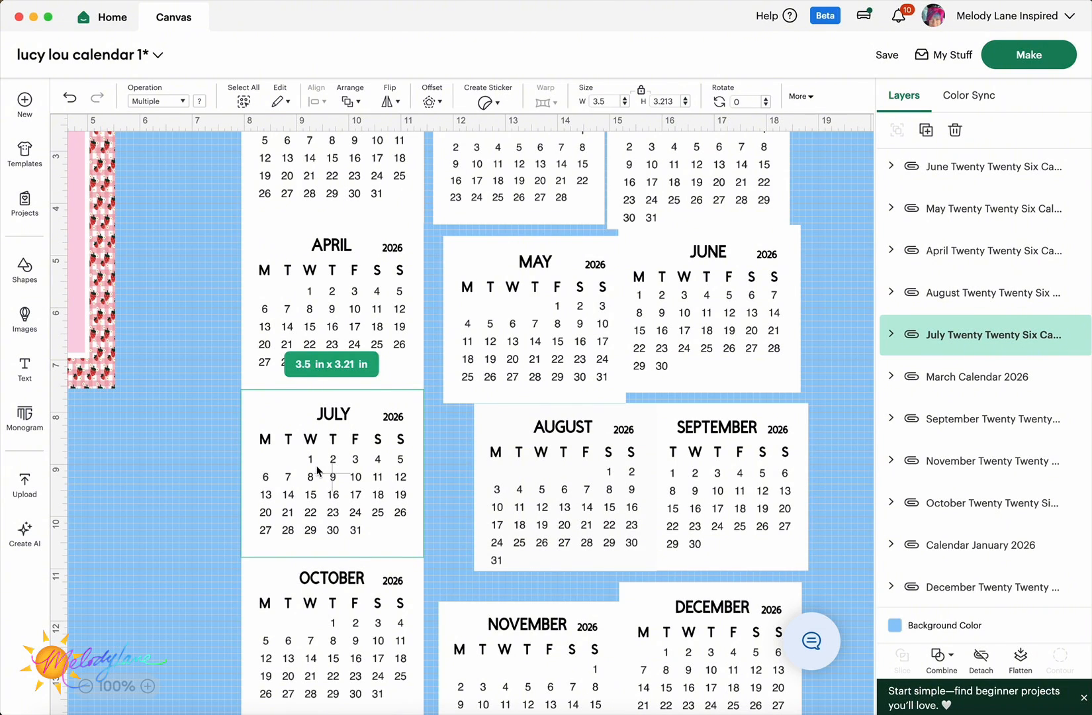
{"action": "left_click_drag", "start_coordinate": [318, 471], "coordinate": [317, 469]}
{"action": "left_click", "coordinate": [323, 588]}
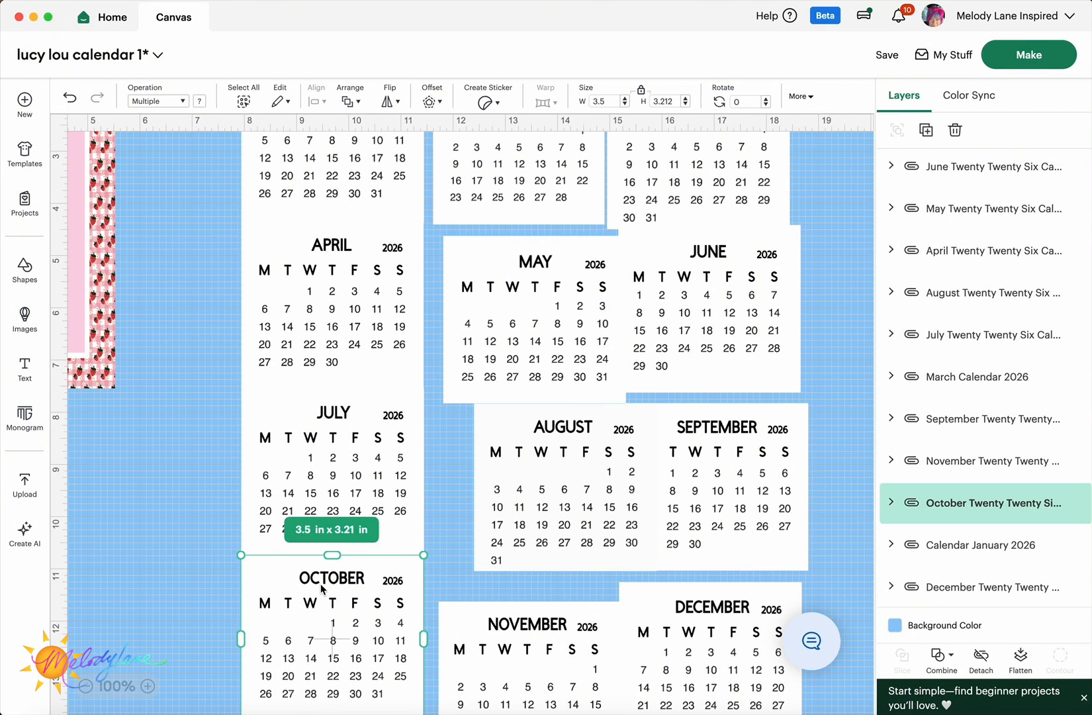
{"action": "left_click_drag", "start_coordinate": [322, 588], "coordinate": [322, 586]}
{"action": "left_click", "coordinate": [221, 541]}
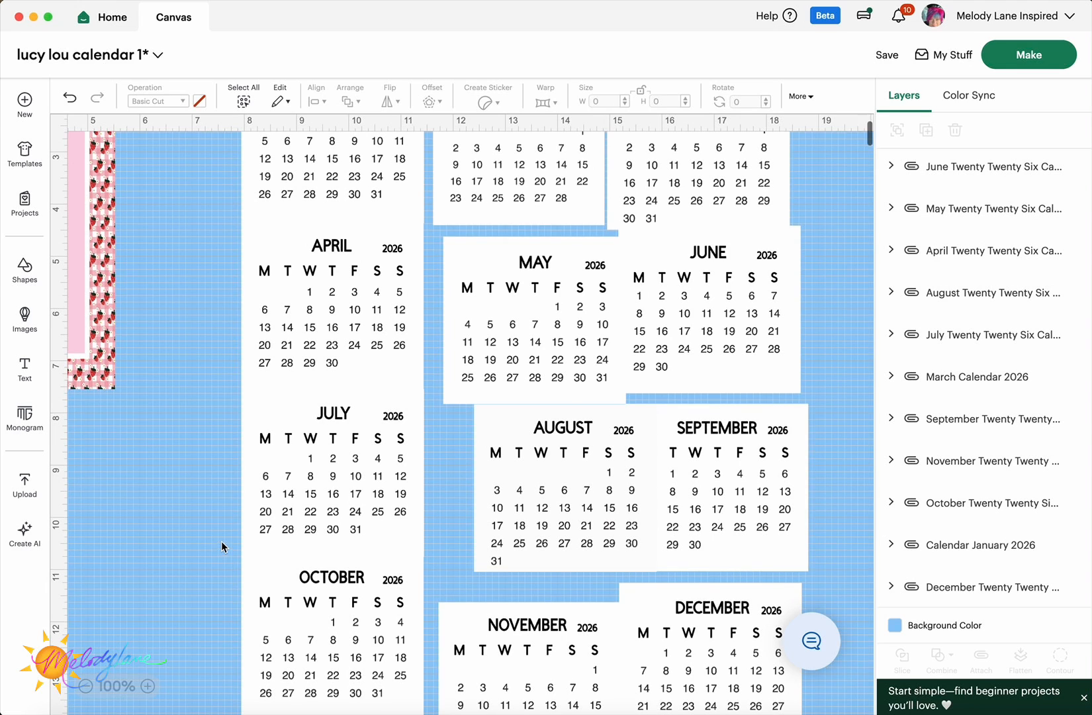
{"action": "left_click", "coordinate": [85, 687]}
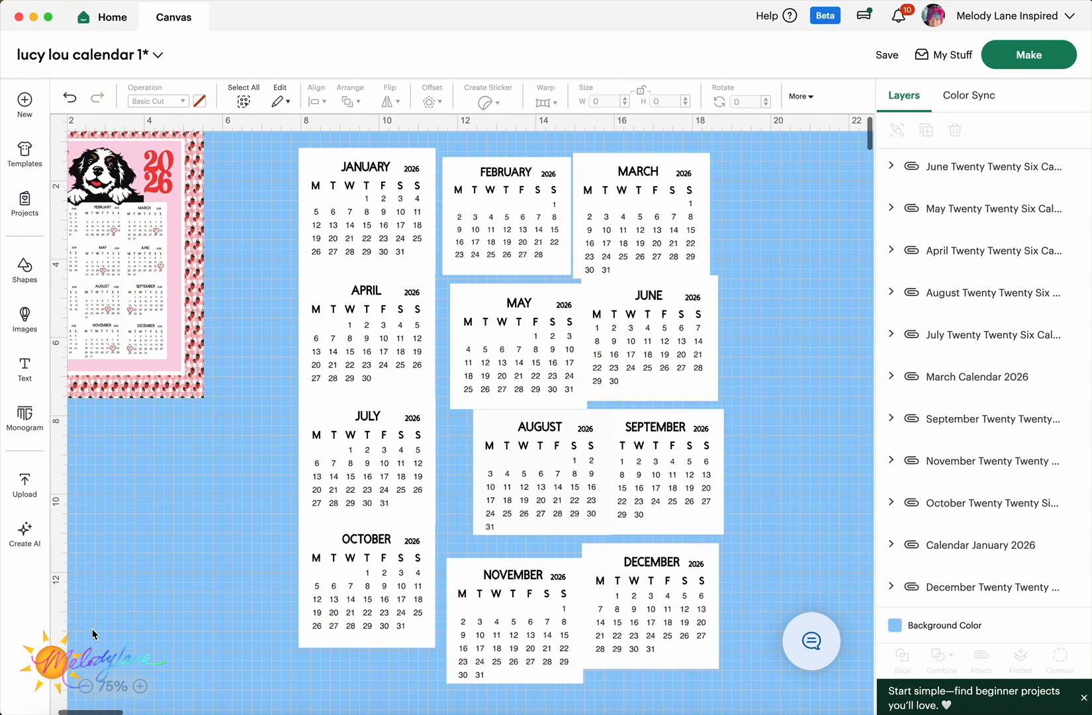
- Marquee-select the January–October column, left-align it and group it
{"action": "left_click_drag", "start_coordinate": [323, 222], "coordinate": [417, 646]}
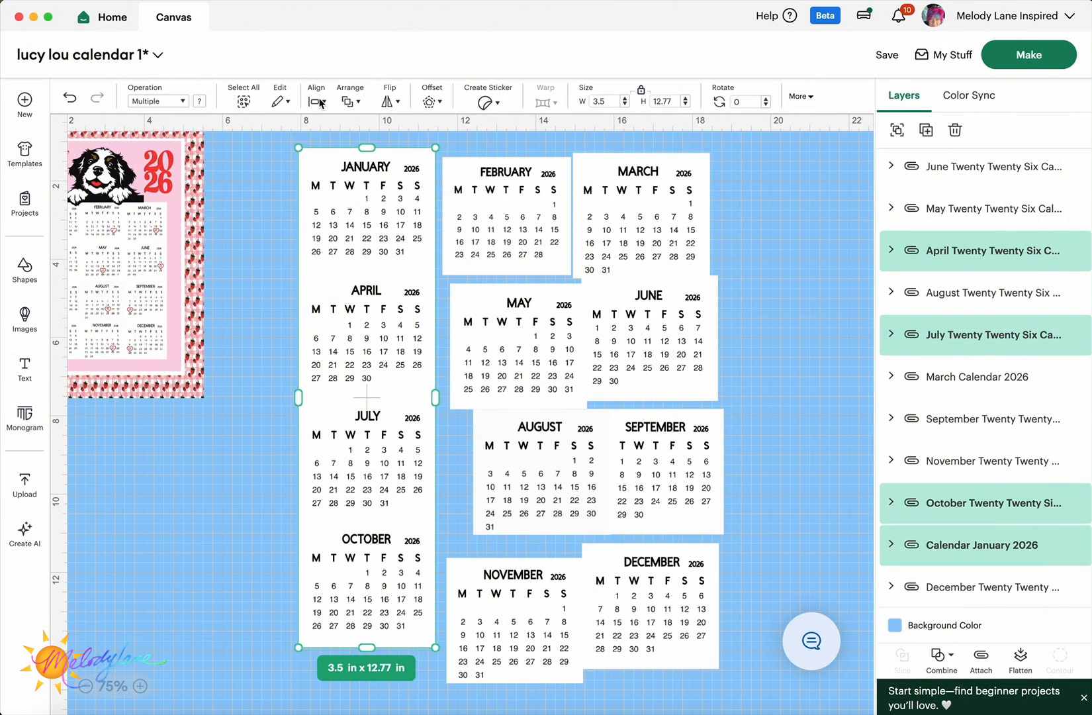
{"action": "left_click", "coordinate": [320, 103]}
{"action": "left_click", "coordinate": [357, 158]}
{"action": "left_click", "coordinate": [896, 131]}
{"action": "left_click", "coordinate": [282, 361]}
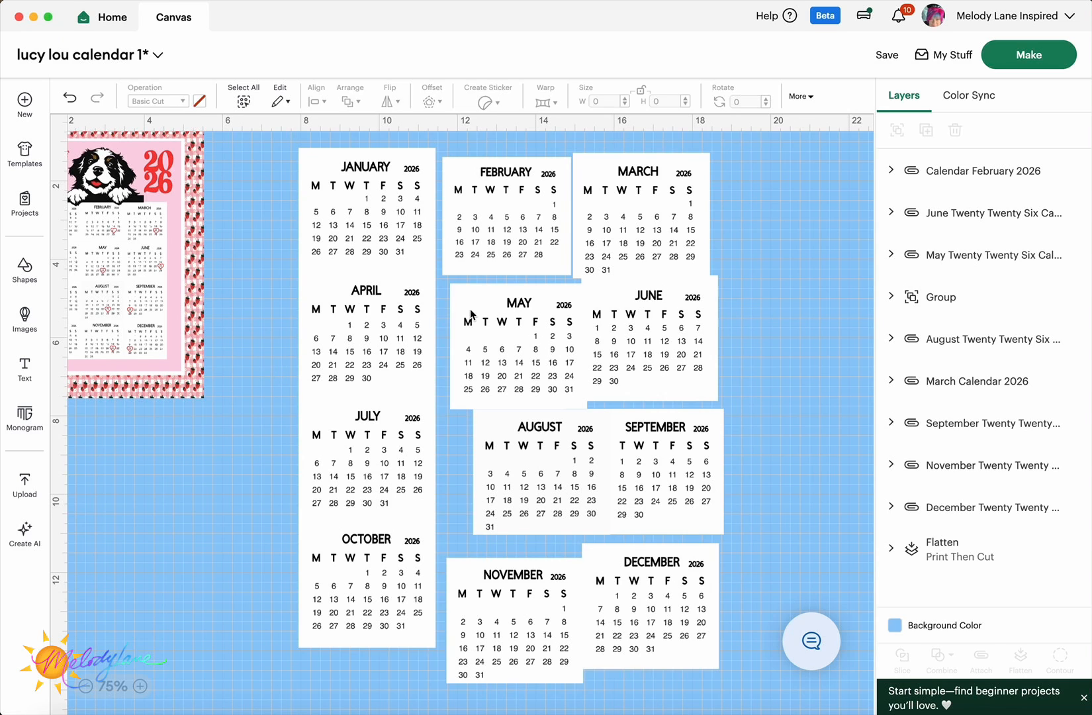
- Shift March and June to the right and set February beside January
{"action": "left_click_drag", "start_coordinate": [631, 249], "coordinate": [688, 242]}
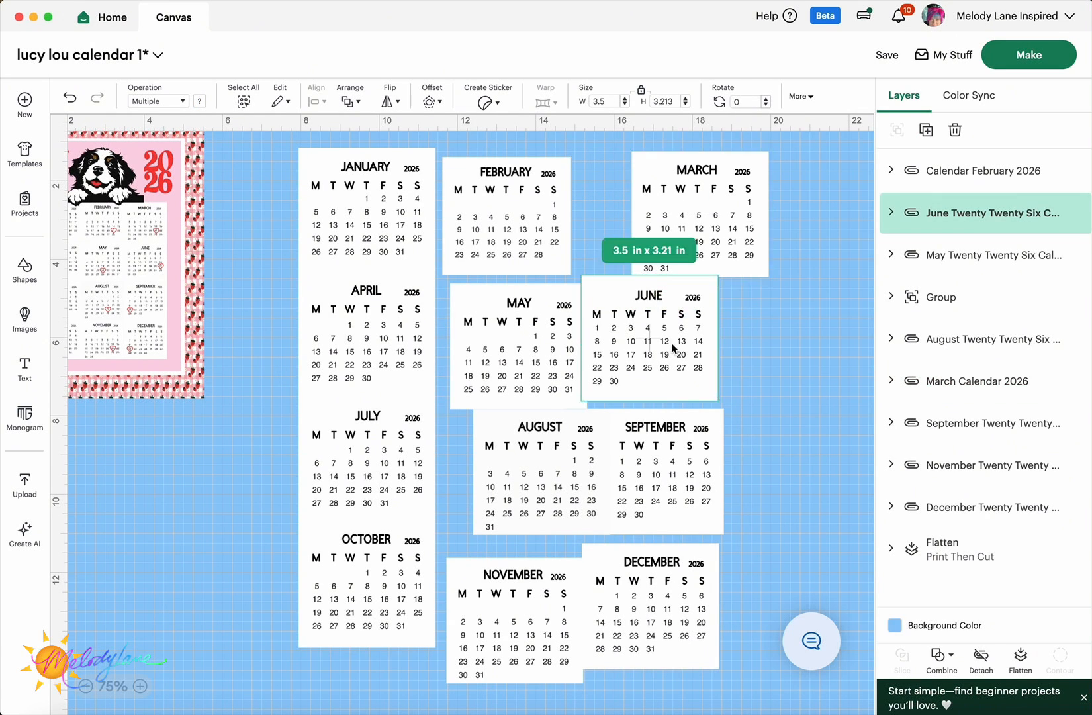
{"action": "left_click_drag", "start_coordinate": [647, 339], "coordinate": [704, 341]}
{"action": "left_click_drag", "start_coordinate": [510, 221], "coordinate": [503, 212]}
{"action": "left_click", "coordinate": [374, 233], "text": "shift"}
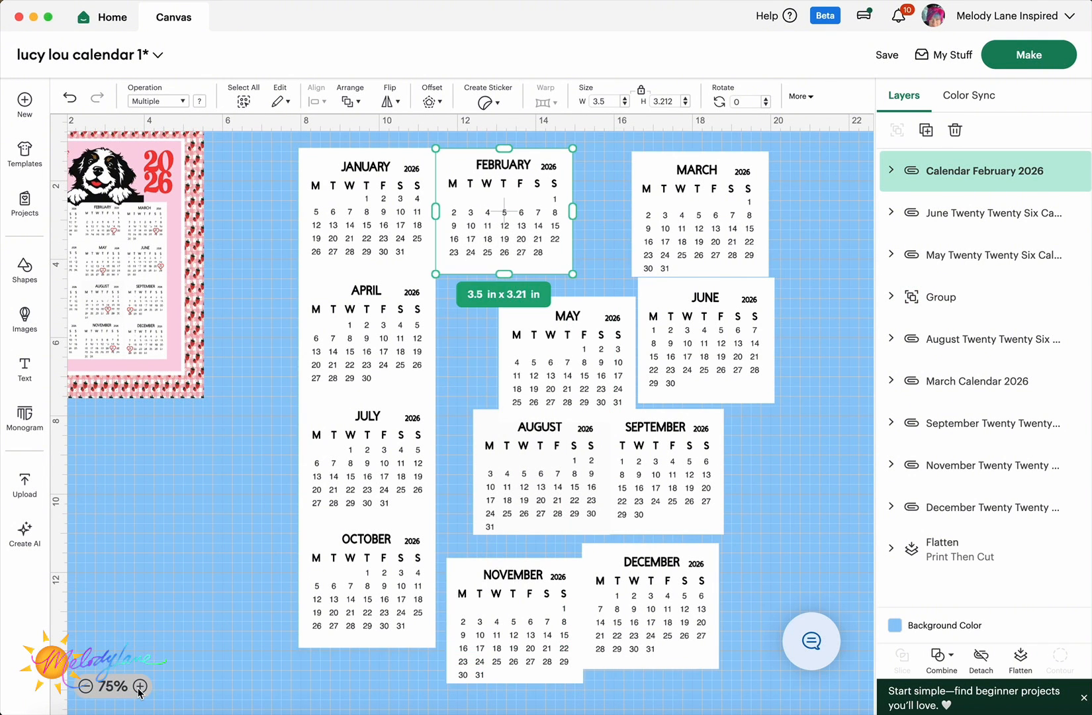
{"action": "left_click", "coordinate": [139, 686]}
{"action": "scroll", "coordinate": [380, 440], "scroll_direction": "up", "scroll_amount": 2}
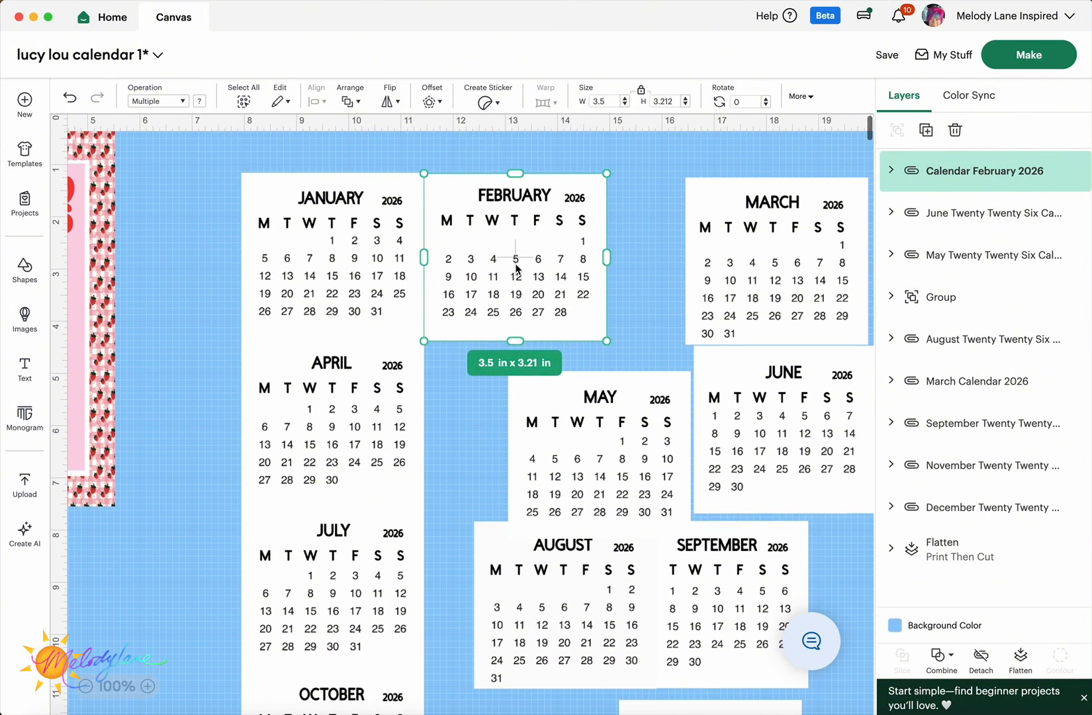
{"action": "scroll", "coordinate": [517, 268], "scroll_direction": "up", "scroll_amount": 1}
{"action": "left_click", "coordinate": [435, 163]}
{"action": "left_click_drag", "start_coordinate": [460, 198], "coordinate": [459, 196]}
{"action": "left_click", "coordinate": [433, 151]}
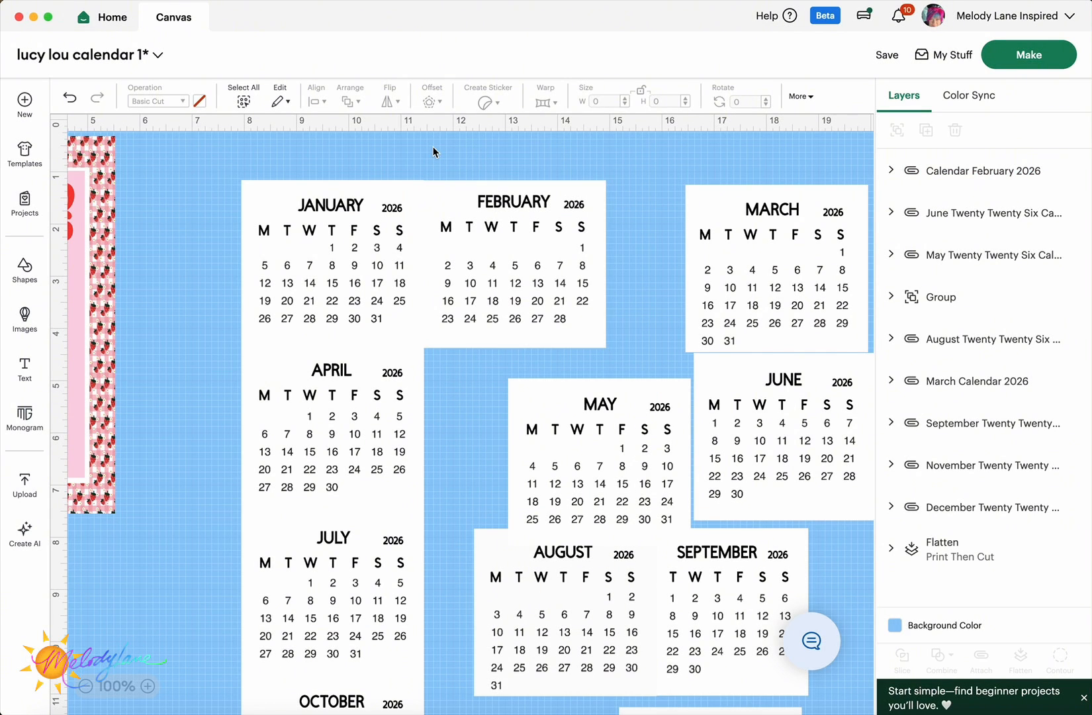
- Align February's top with the January column, then shift both up and left
{"action": "left_click", "coordinate": [354, 237]}
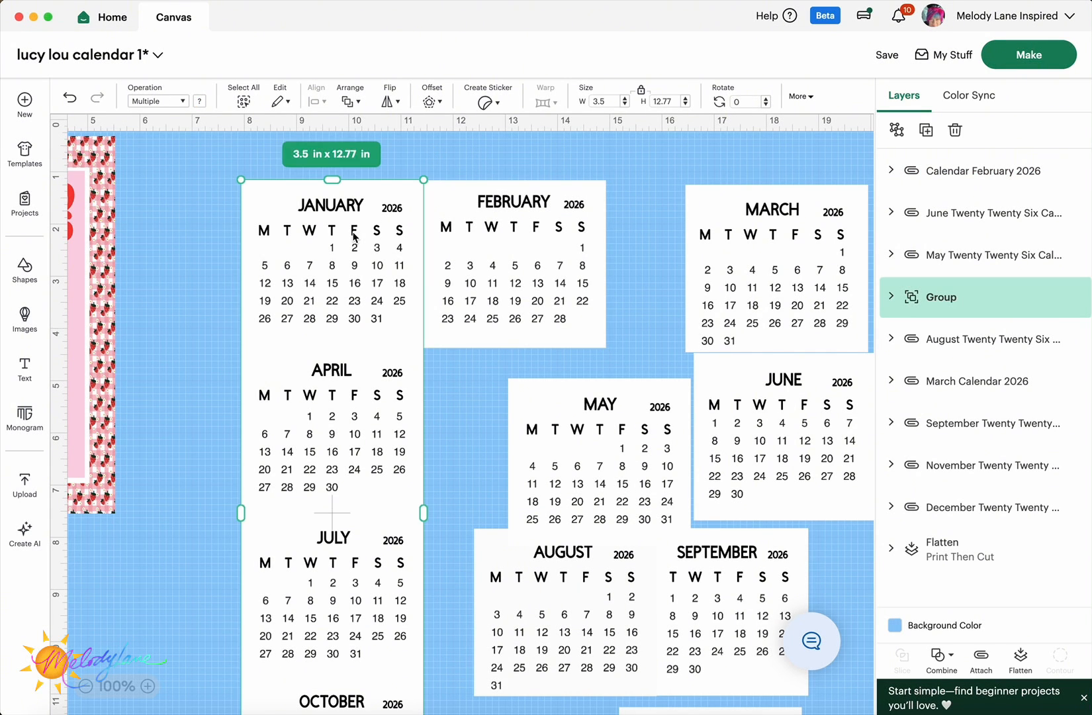
{"action": "left_click", "coordinate": [505, 235], "text": "shift"}
{"action": "left_click", "coordinate": [322, 101]}
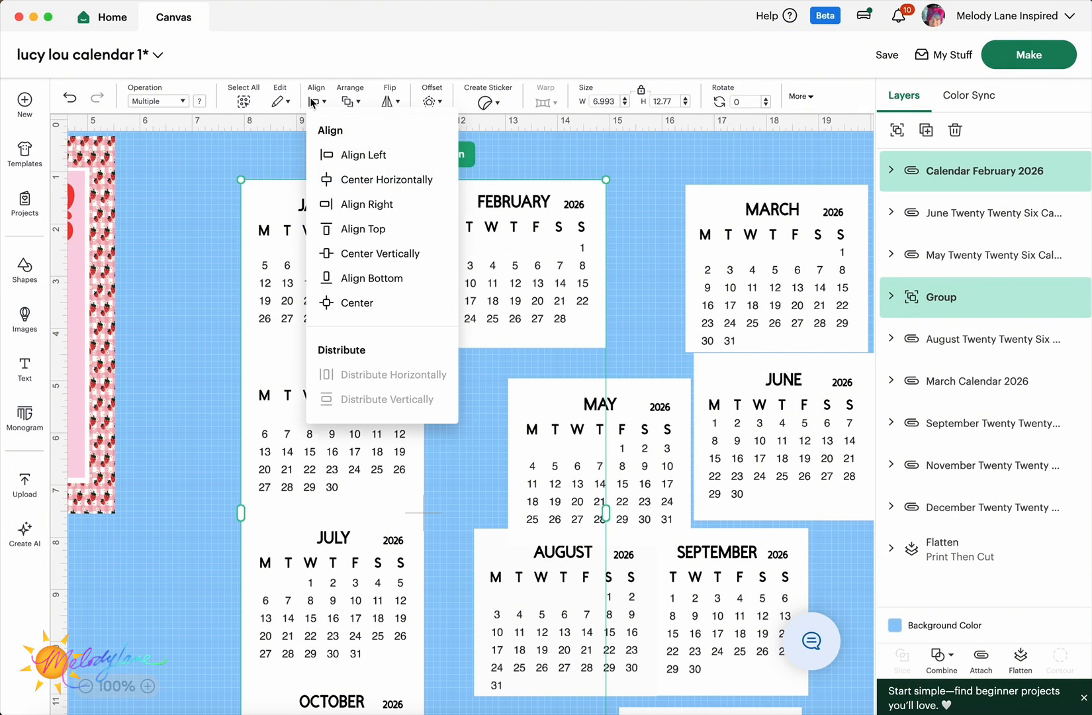
{"action": "left_click", "coordinate": [368, 230]}
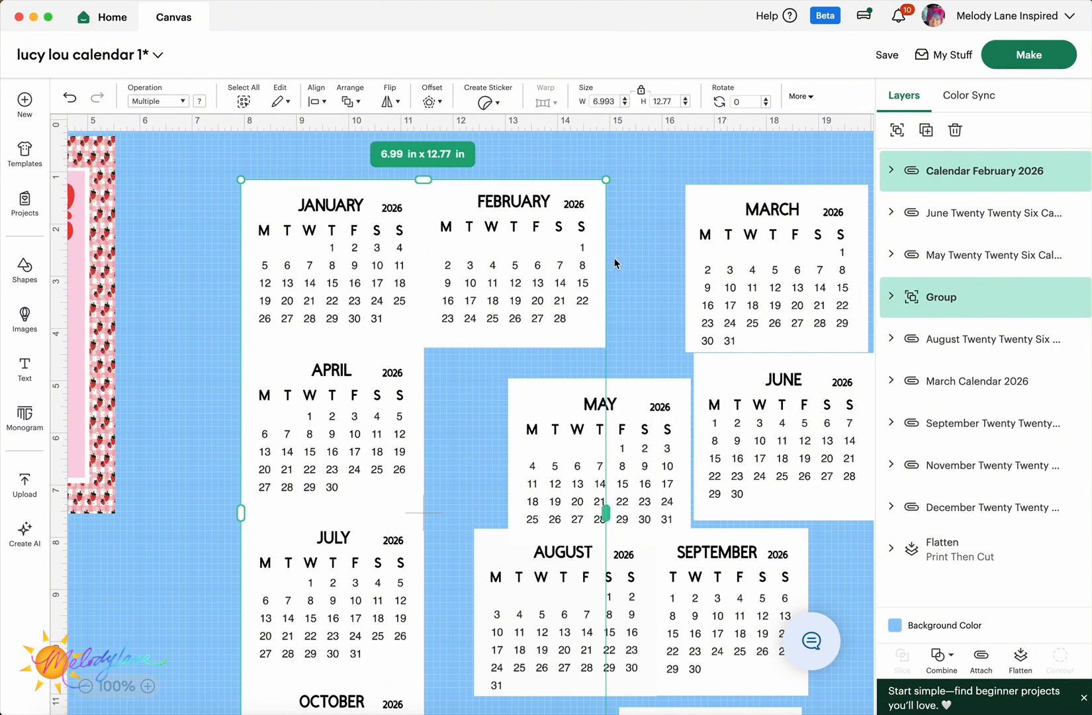
{"action": "scroll", "coordinate": [636, 262], "scroll_direction": "down", "scroll_amount": 1}
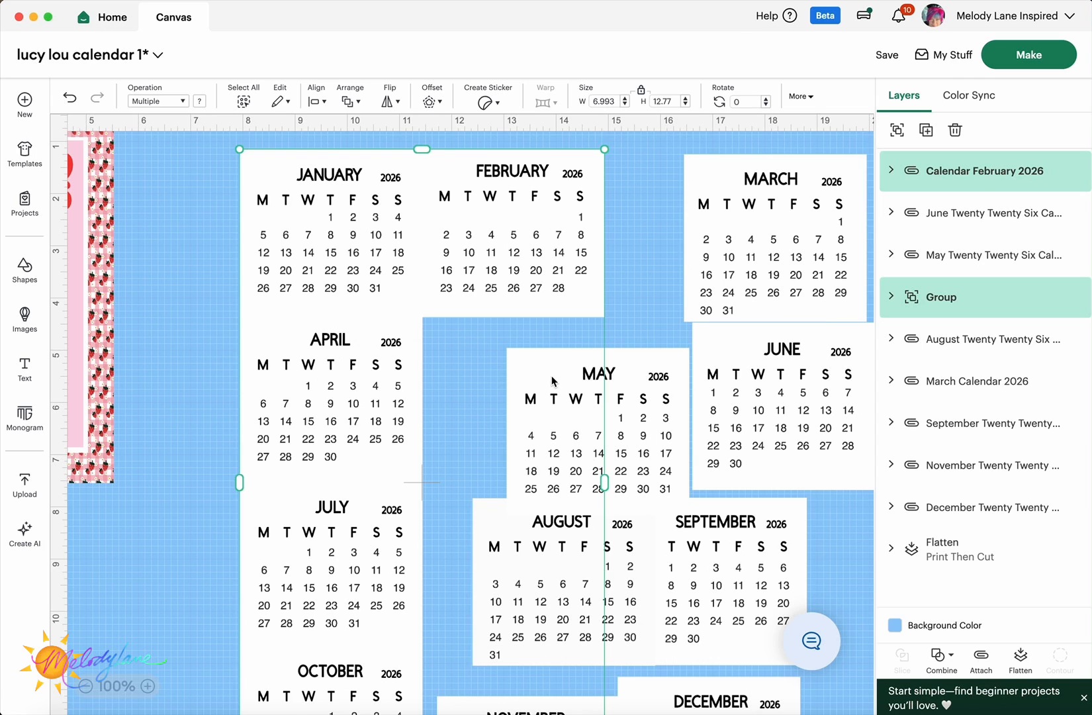
{"action": "left_click_drag", "start_coordinate": [553, 381], "coordinate": [526, 374]}
- Move May up beside April and nudge August into place beside July
{"action": "left_click", "coordinate": [645, 399]}
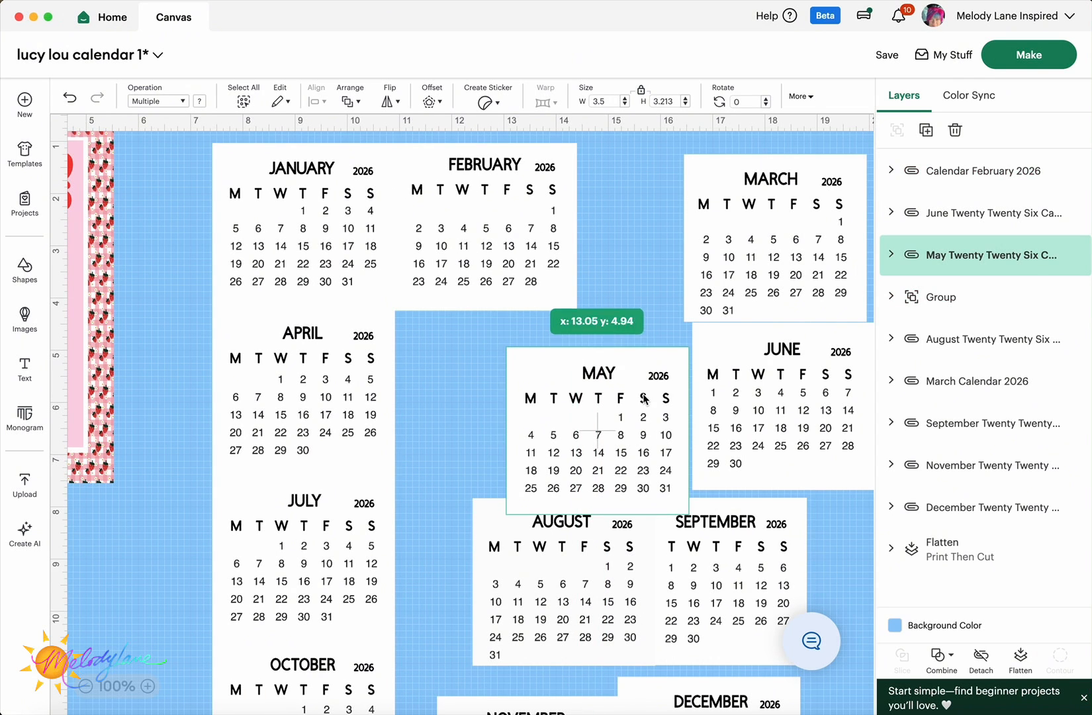
{"action": "left_click_drag", "start_coordinate": [644, 398], "coordinate": [533, 362]}
{"action": "left_click", "coordinate": [532, 362]}
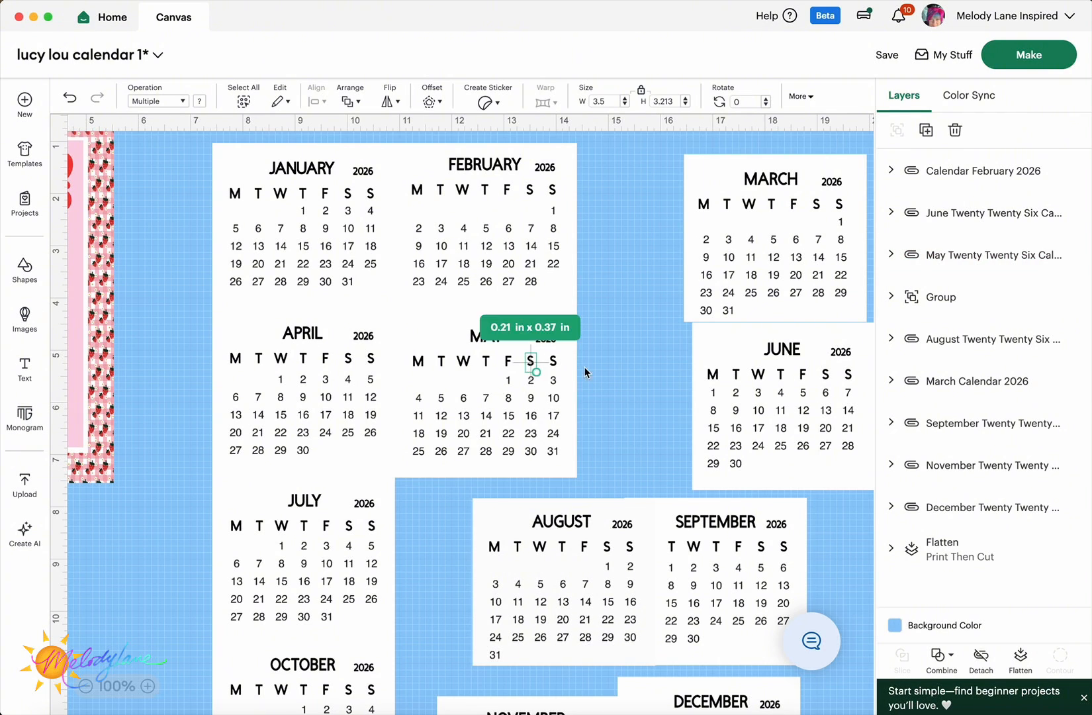
{"action": "left_click", "coordinate": [522, 386]}
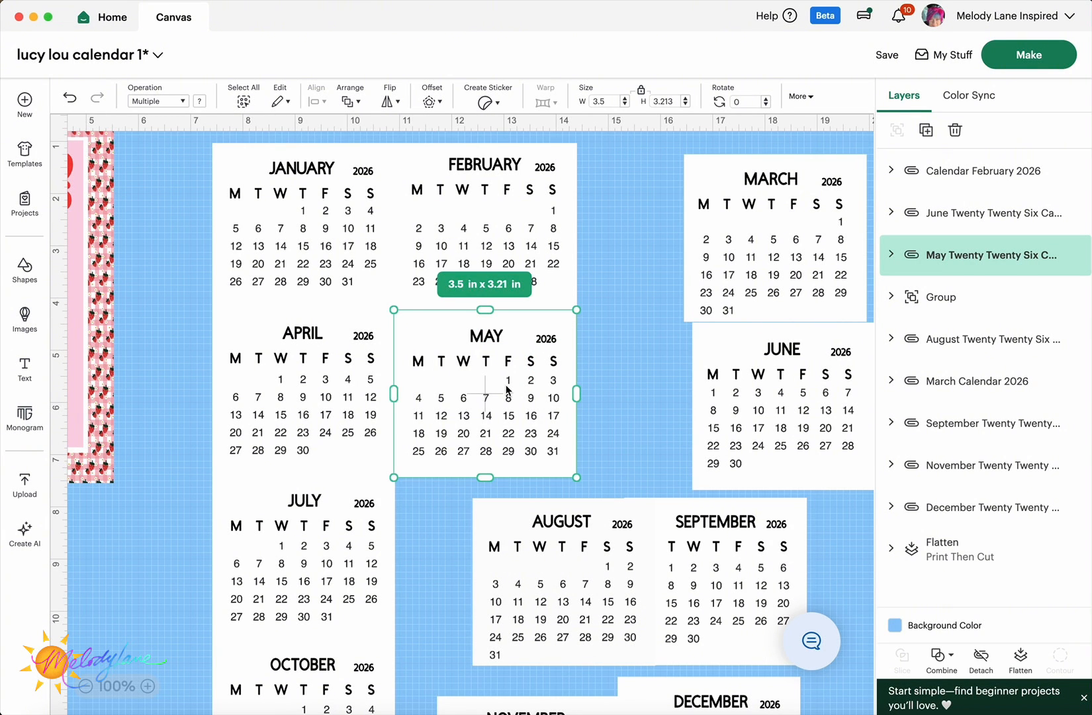
{"action": "scroll", "coordinate": [508, 390], "scroll_direction": "down", "scroll_amount": 3}
{"action": "left_click", "coordinate": [508, 390]}
{"action": "left_click_drag", "start_coordinate": [508, 389], "coordinate": [430, 366]}
{"action": "left_click", "coordinate": [643, 299]}
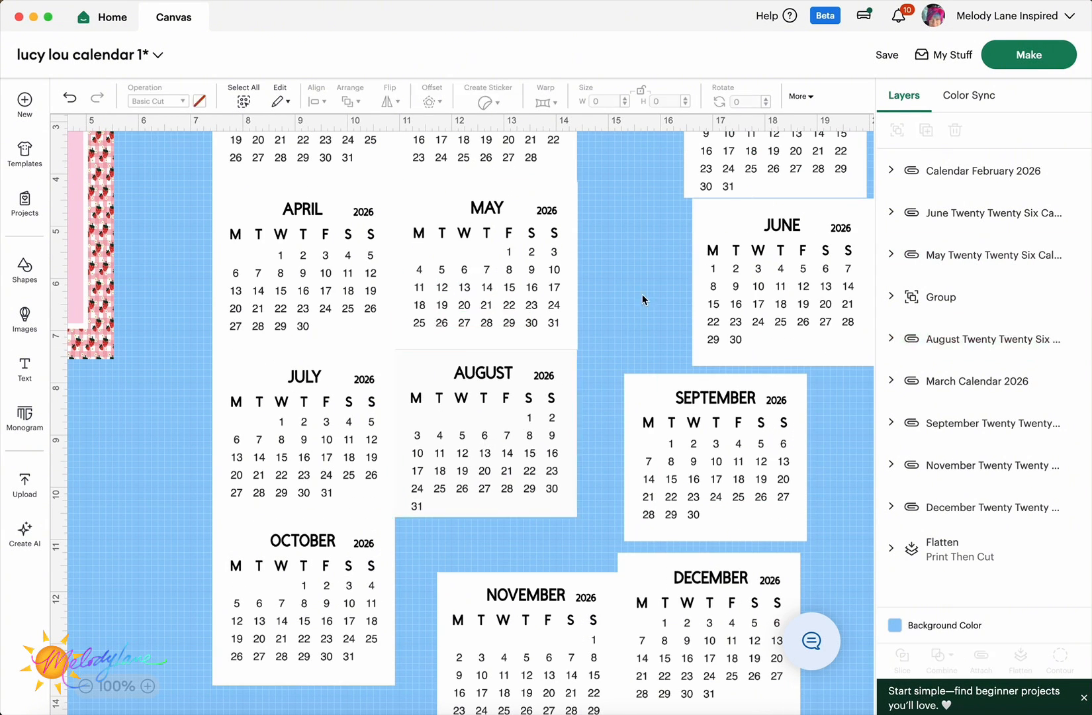
{"action": "left_click_drag", "start_coordinate": [501, 433], "coordinate": [503, 432]}
- Drop November under August beside October and fine-tune August's position
{"action": "left_click", "coordinate": [619, 283]}
{"action": "left_click_drag", "start_coordinate": [530, 637], "coordinate": [488, 584]}
{"action": "left_click_drag", "start_coordinate": [503, 466], "coordinate": [505, 465]}
{"action": "left_click_drag", "start_coordinate": [515, 286], "coordinate": [514, 287]}
{"action": "left_click_drag", "start_coordinate": [523, 416], "coordinate": [524, 418]}
{"action": "left_click_drag", "start_coordinate": [506, 596], "coordinate": [507, 597]}
{"action": "left_click", "coordinate": [618, 386]}
{"action": "scroll", "coordinate": [617, 386], "scroll_direction": "up", "scroll_amount": 2}
{"action": "scroll", "coordinate": [618, 386], "scroll_direction": "down", "scroll_amount": 3}
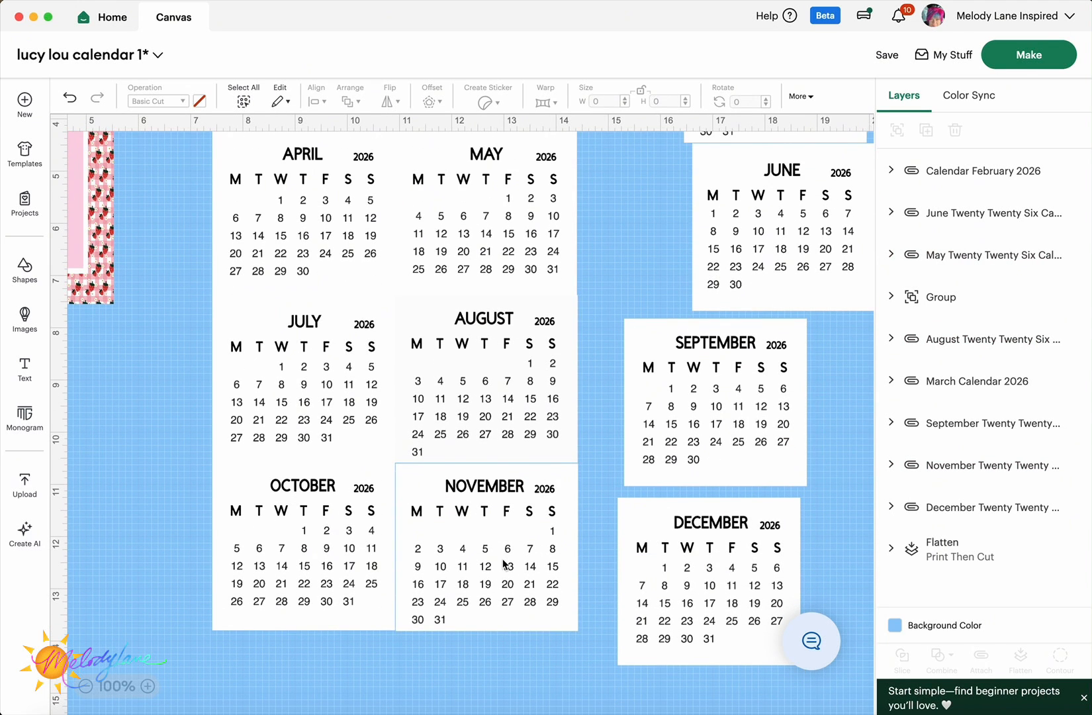
- Align November's bottom edge with the grouped months using Align Bottom
{"action": "left_click", "coordinate": [504, 564]}
{"action": "left_click", "coordinate": [338, 558], "text": "shift"}
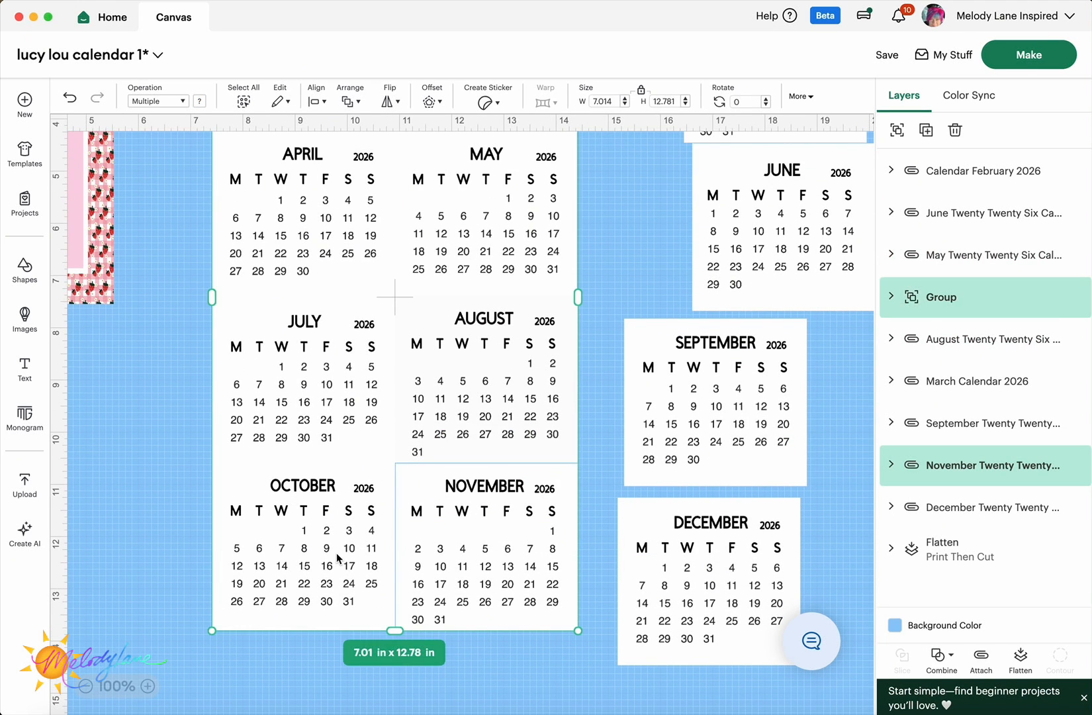
{"action": "left_click", "coordinate": [314, 101]}
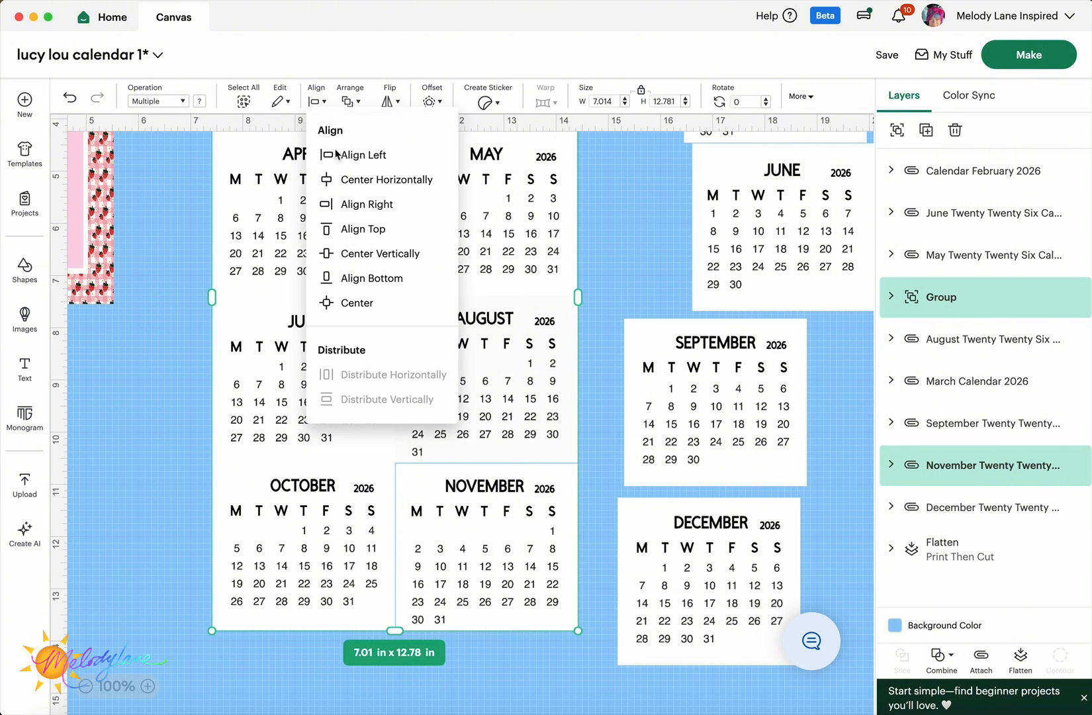
{"action": "left_click", "coordinate": [365, 279]}
{"action": "left_click", "coordinate": [189, 312]}
{"action": "left_click", "coordinate": [472, 379]}
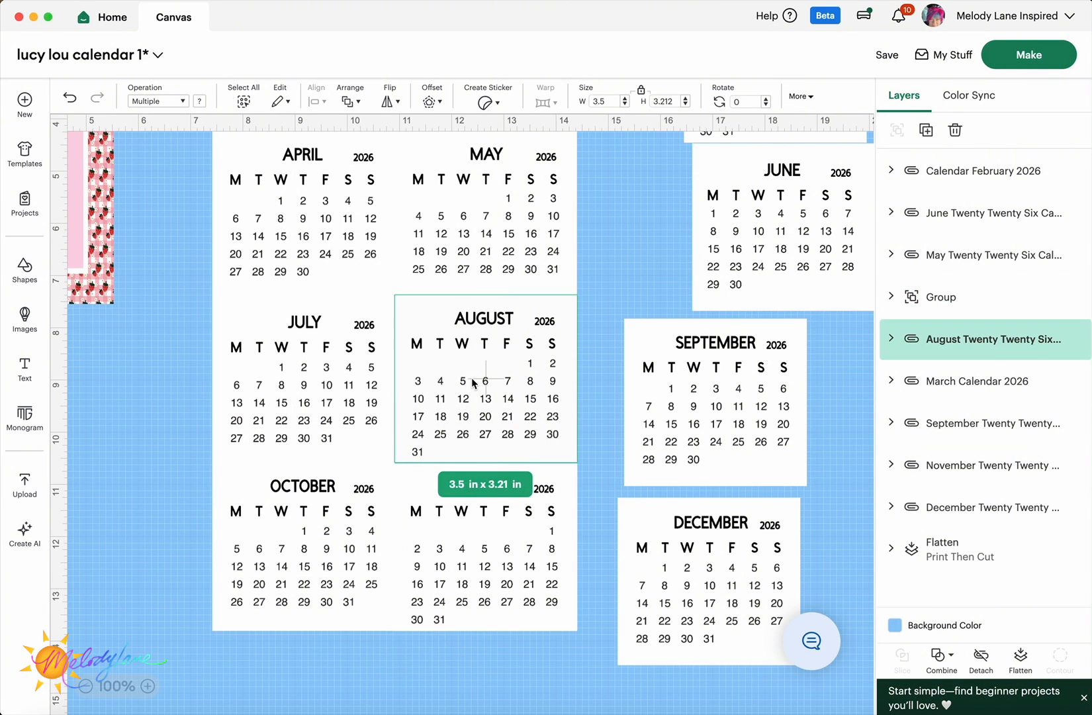
{"action": "left_click", "coordinate": [188, 371]}
- Marquee-select January through November in the first two columns and group them
{"action": "scroll", "coordinate": [378, 248], "scroll_direction": "up", "scroll_amount": 1}
{"action": "left_click", "coordinate": [446, 252]}
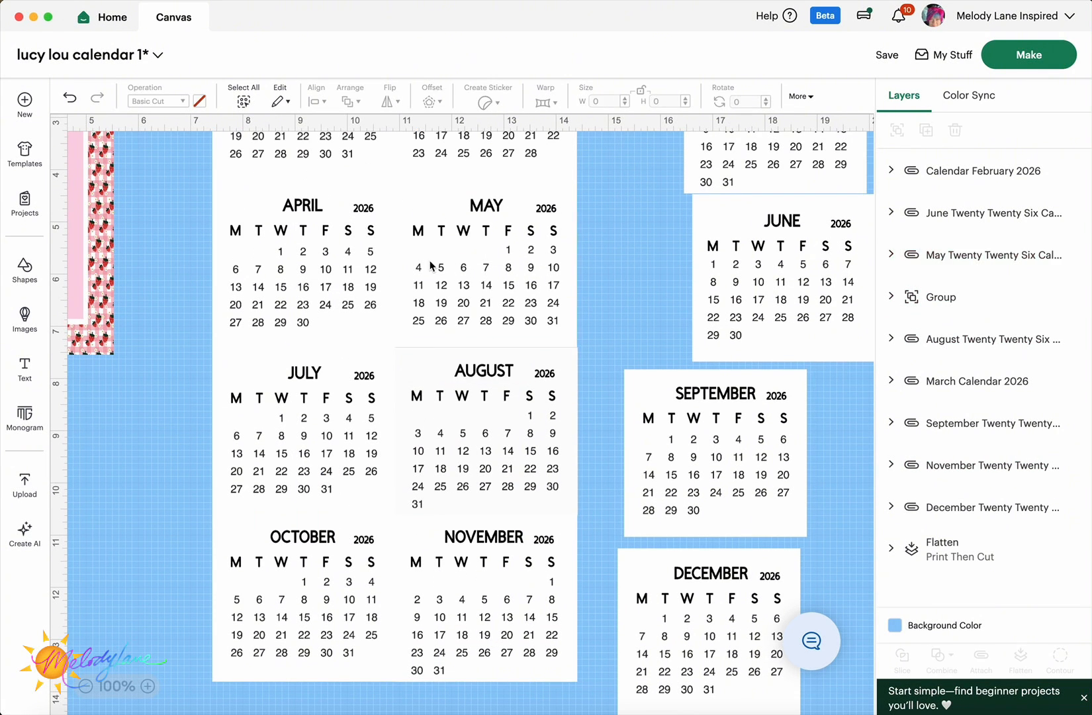
{"action": "scroll", "coordinate": [474, 237], "scroll_direction": "up", "scroll_amount": 3}
{"action": "left_click", "coordinate": [474, 237]}
{"action": "left_click_drag", "start_coordinate": [178, 154], "coordinate": [586, 714]}
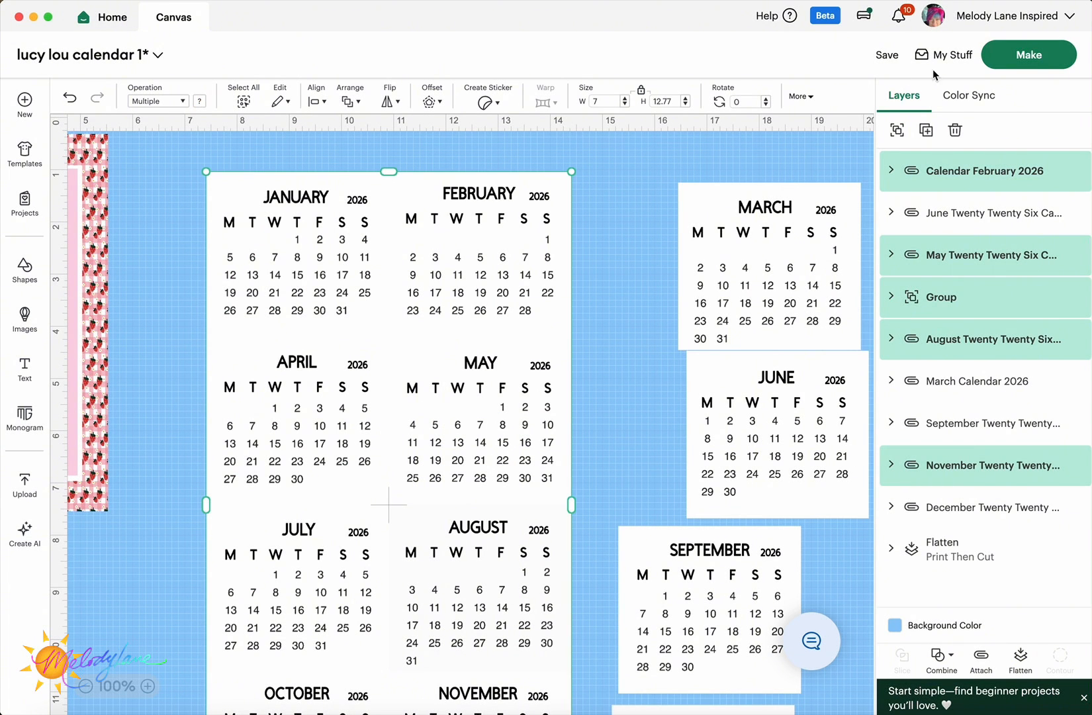
{"action": "left_click", "coordinate": [898, 131]}
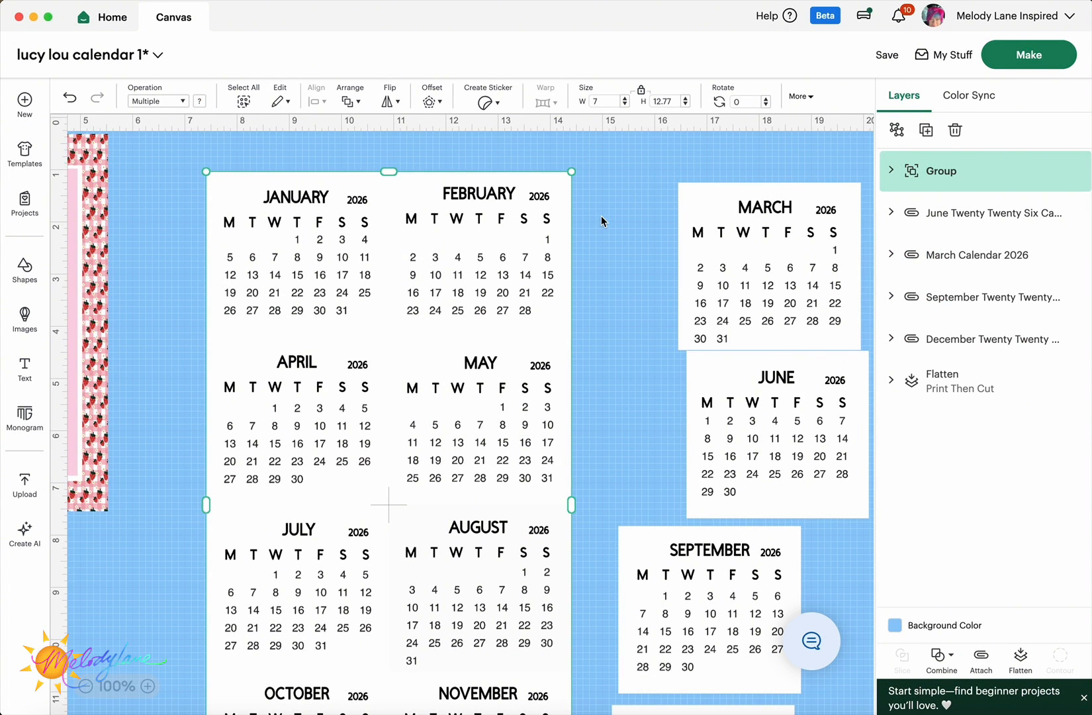
- Move March beside February and align its top with the January row
{"action": "scroll", "coordinate": [601, 216], "scroll_direction": "down", "scroll_amount": 5}
{"action": "scroll", "coordinate": [601, 215], "scroll_direction": "up", "scroll_amount": 3}
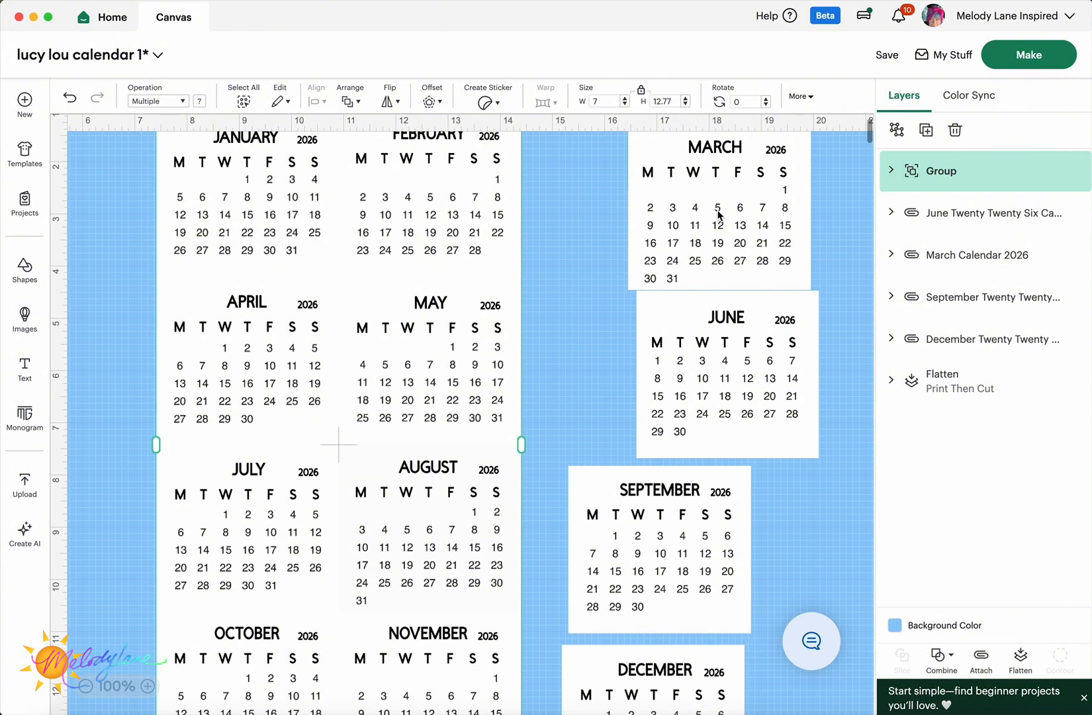
{"action": "left_click_drag", "start_coordinate": [719, 211], "coordinate": [613, 205]}
{"action": "scroll", "coordinate": [645, 240], "scroll_direction": "up", "scroll_amount": 3}
{"action": "left_click", "coordinate": [400, 255]}
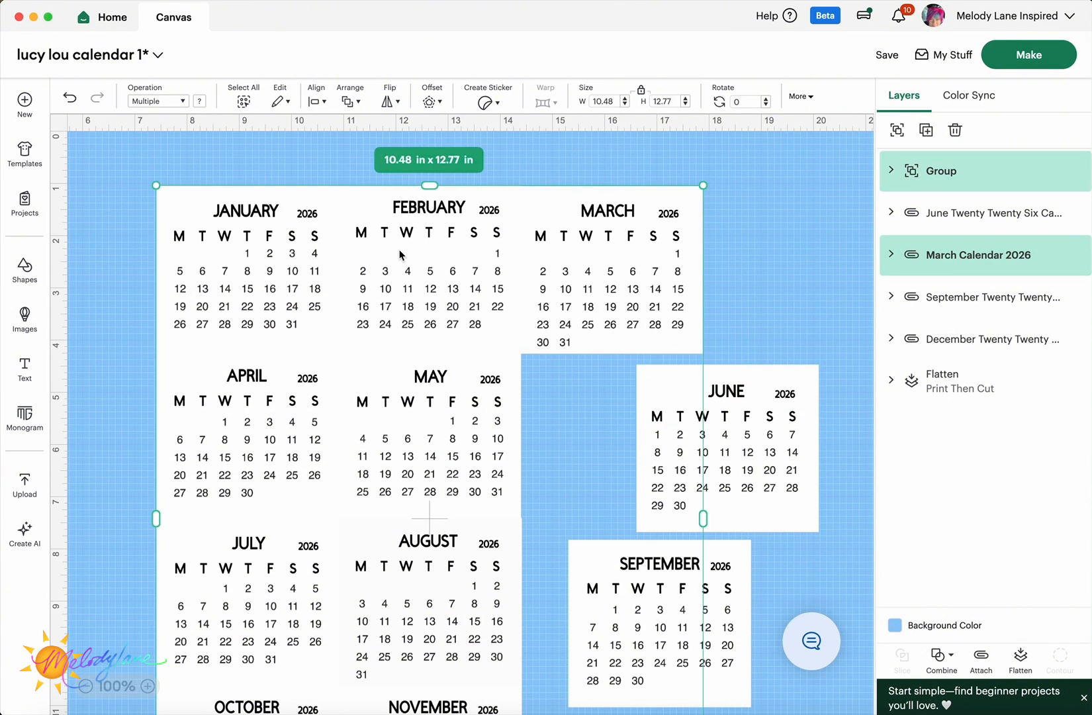
{"action": "left_click", "coordinate": [317, 103]}
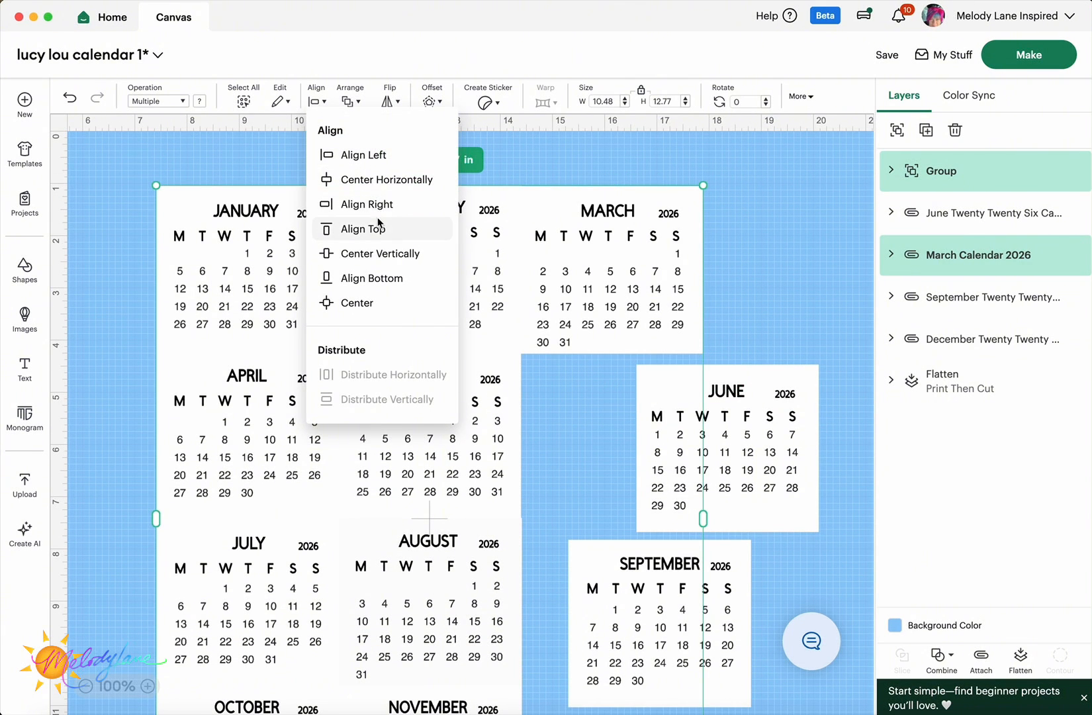
{"action": "left_click", "coordinate": [378, 227]}
{"action": "left_click", "coordinate": [576, 161]}
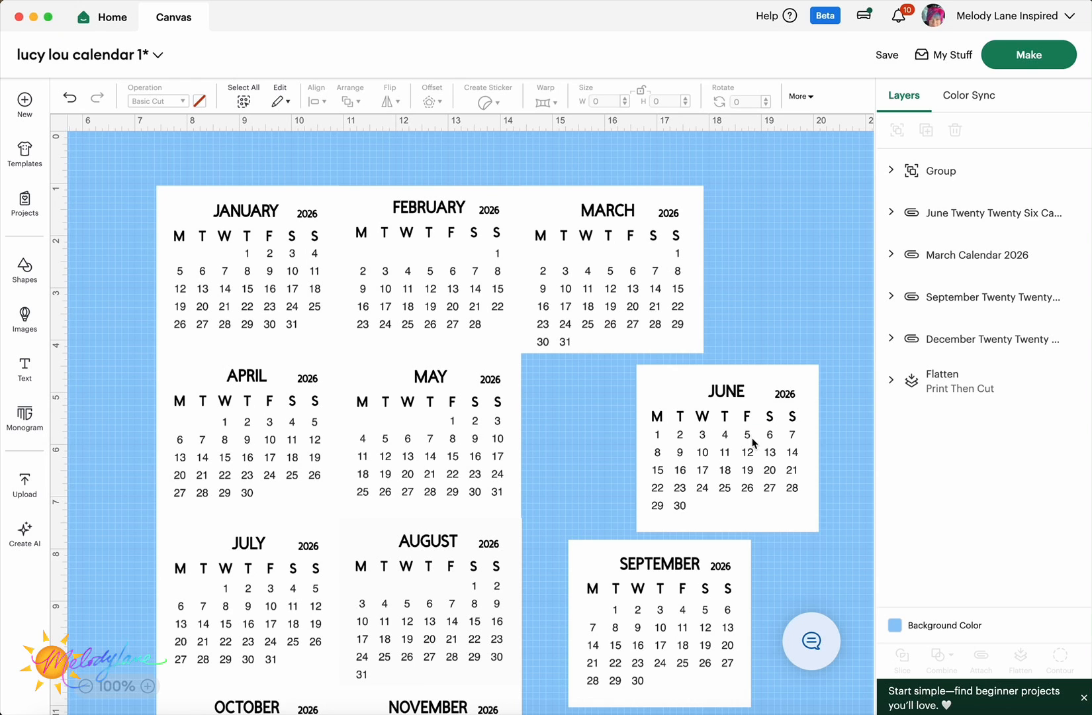
- Place June beside May and December beside November, aligning December's bottom with the group
{"action": "left_click_drag", "start_coordinate": [753, 442], "coordinate": [753, 411]}
{"action": "scroll", "coordinate": [740, 436], "scroll_direction": "down", "scroll_amount": 2}
{"action": "scroll", "coordinate": [741, 435], "scroll_direction": "down", "scroll_amount": 5}
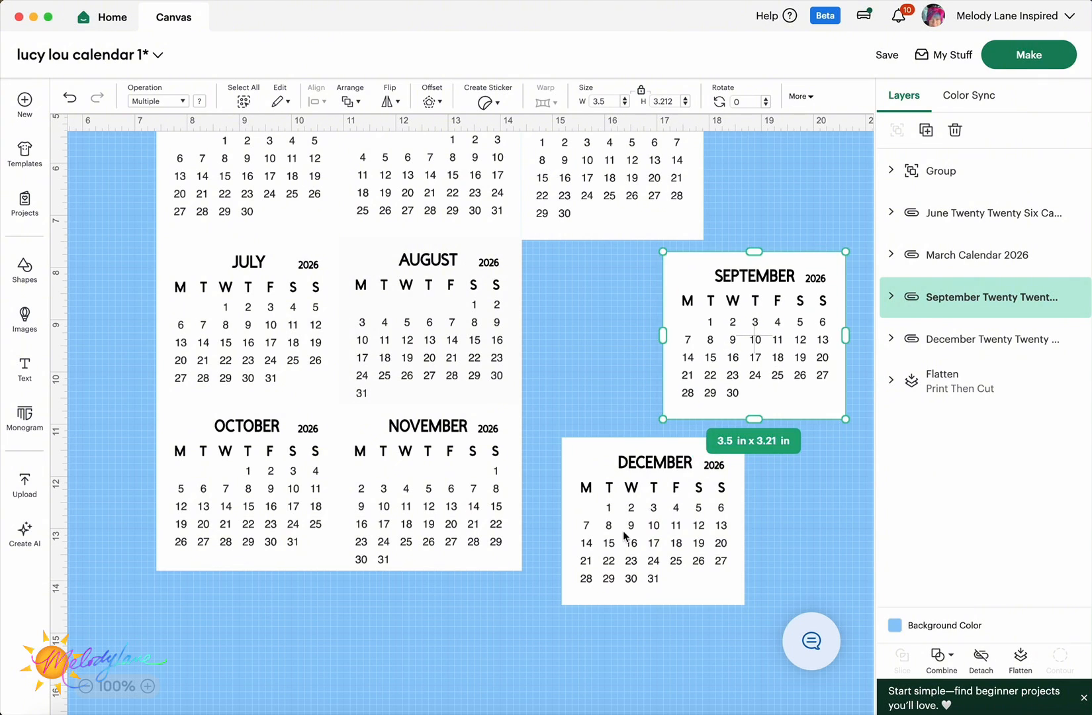
{"action": "left_click_drag", "start_coordinate": [625, 535], "coordinate": [580, 508]}
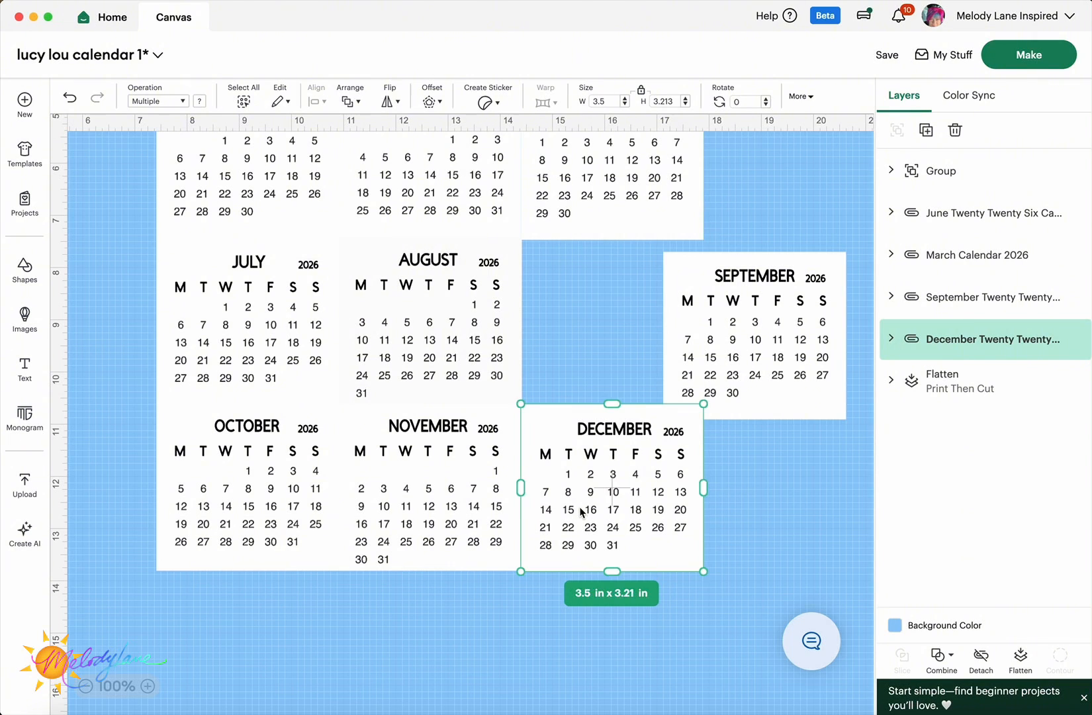
{"action": "left_click", "coordinate": [564, 675]}
{"action": "left_click", "coordinate": [562, 498]}
{"action": "left_click", "coordinate": [479, 485], "text": "shift"}
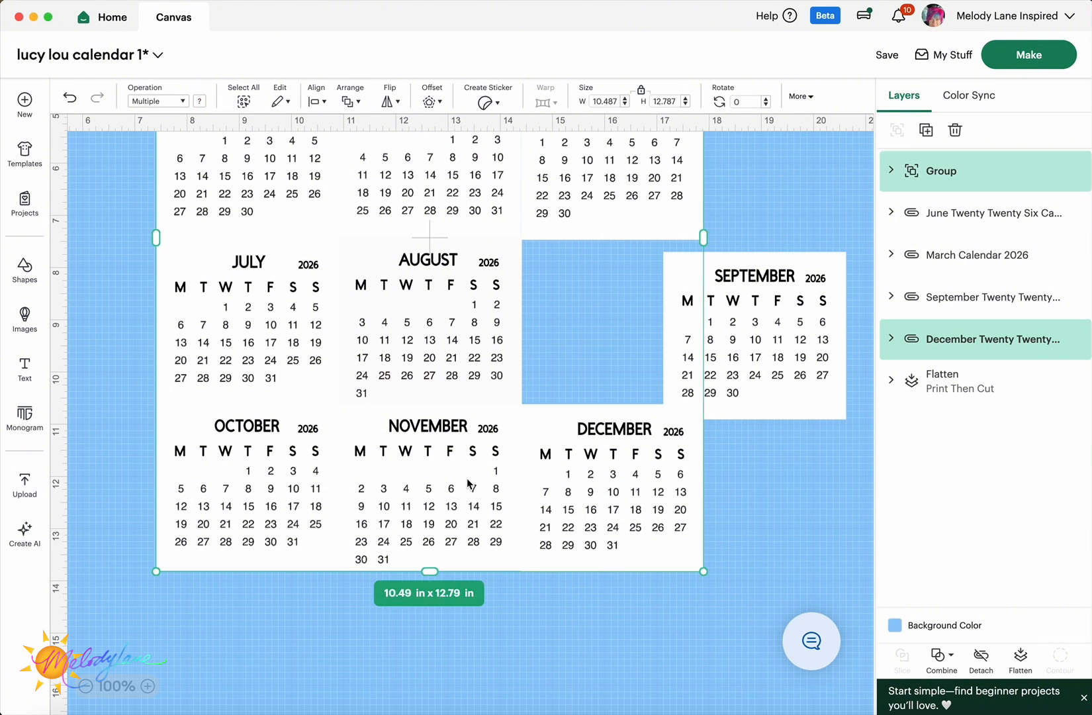
{"action": "left_click", "coordinate": [324, 101]}
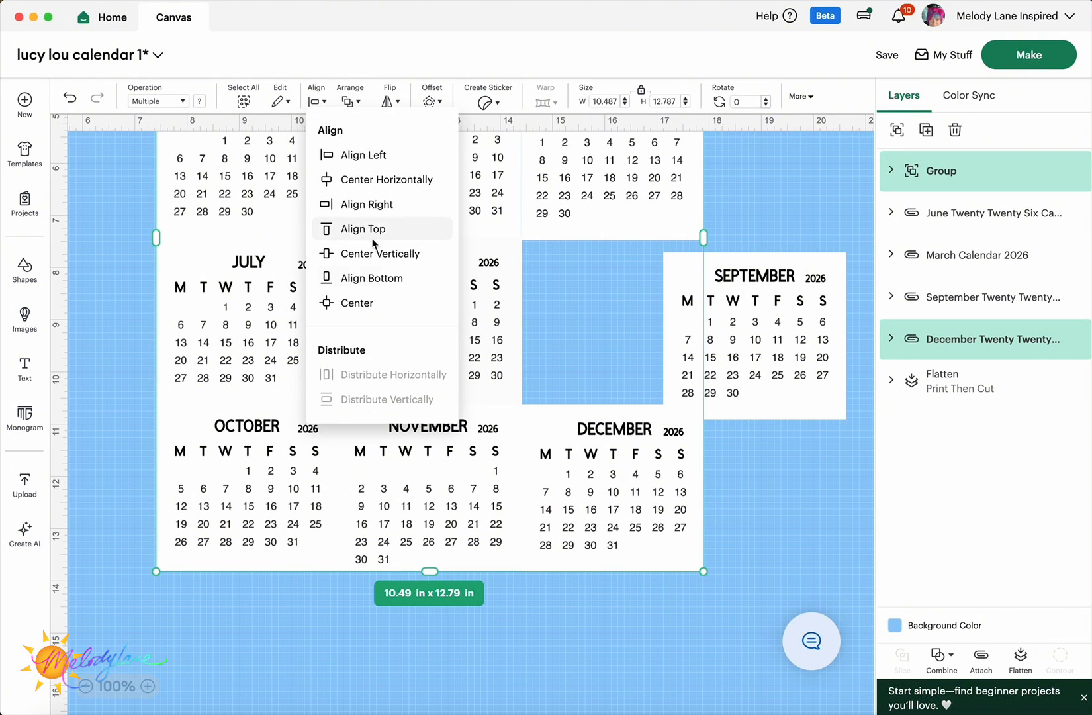
{"action": "left_click", "coordinate": [376, 276]}
- Move September into the gap beside August
{"action": "left_click_drag", "start_coordinate": [773, 341], "coordinate": [634, 330]}
{"action": "left_click", "coordinate": [813, 343]}
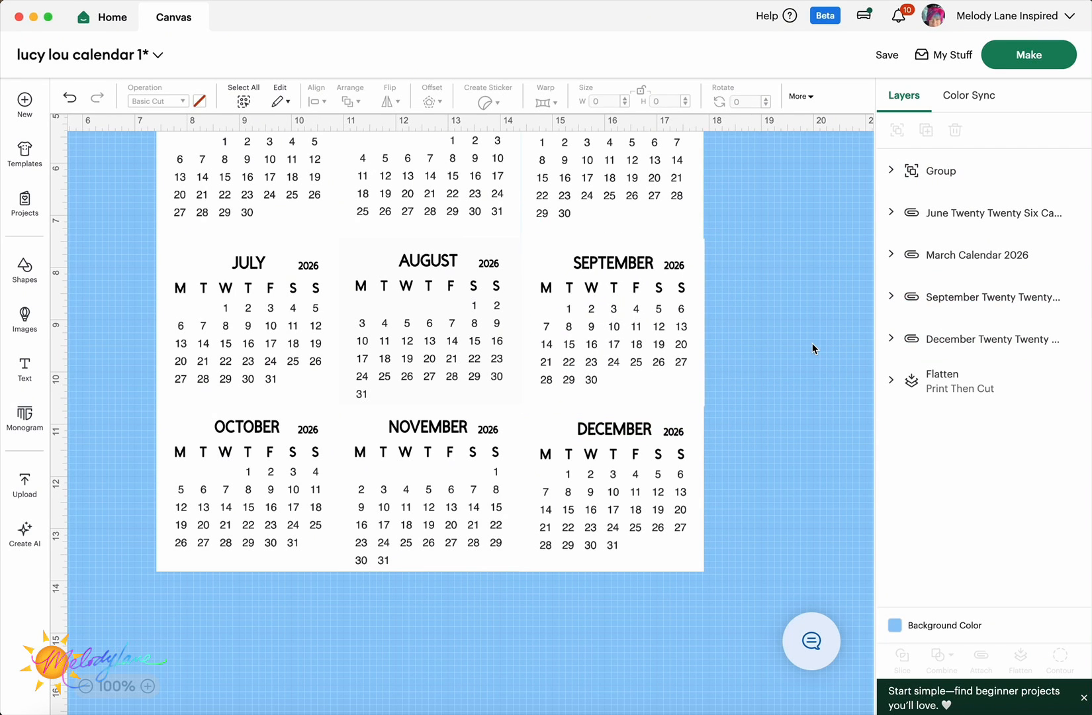
{"action": "scroll", "coordinate": [801, 346], "scroll_direction": "up", "scroll_amount": 2}
{"action": "scroll", "coordinate": [769, 341], "scroll_direction": "up", "scroll_amount": 5}
- Align the right edges of March, June, September and December with Align Right
{"action": "scroll", "coordinate": [760, 339], "scroll_direction": "down", "scroll_amount": 5}
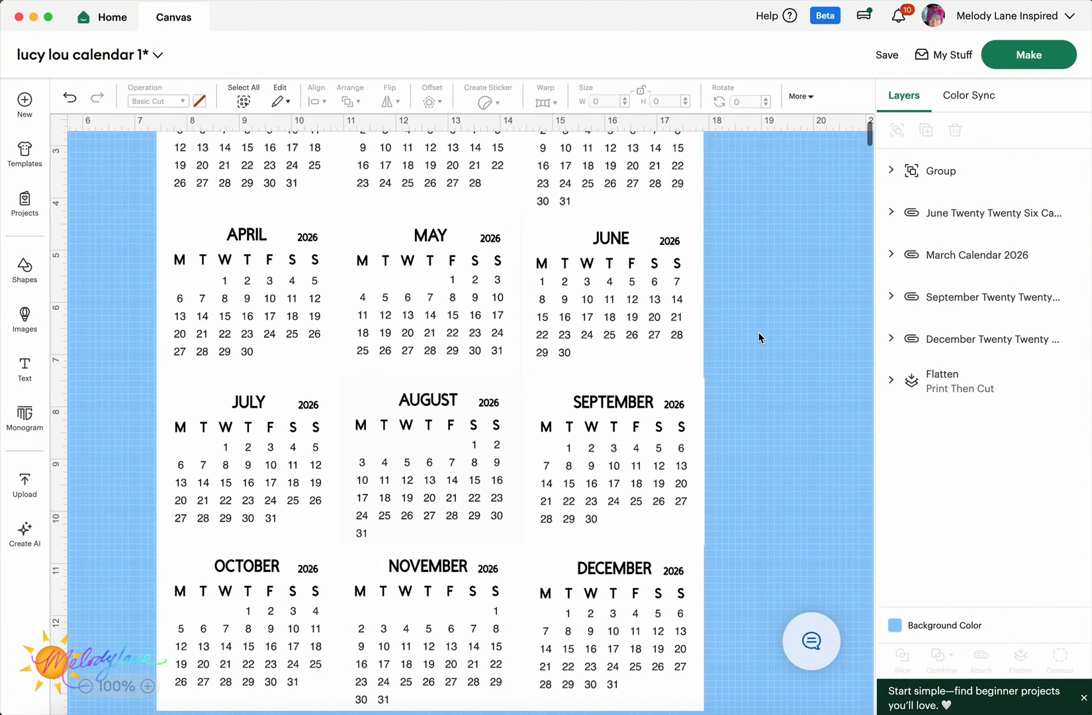
{"action": "scroll", "coordinate": [758, 338], "scroll_direction": "up", "scroll_amount": 7}
{"action": "left_click", "coordinate": [635, 291]}
{"action": "left_click", "coordinate": [631, 367], "text": "shift"}
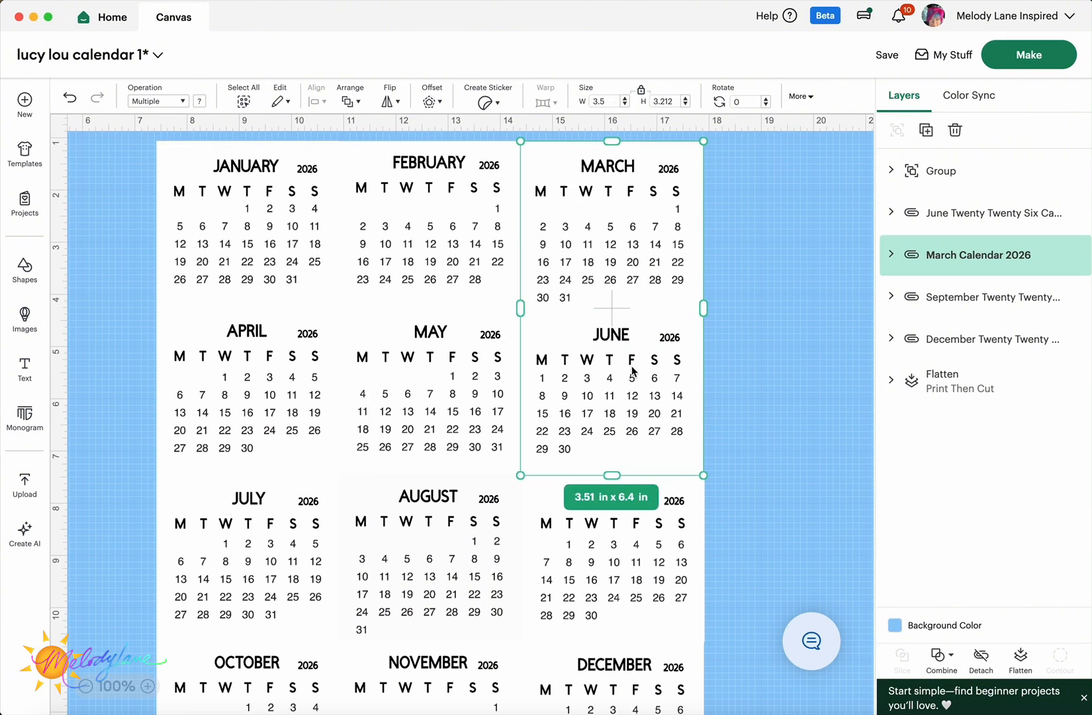
{"action": "left_click", "coordinate": [638, 553], "text": "shift"}
{"action": "left_click", "coordinate": [652, 698], "text": "shift"}
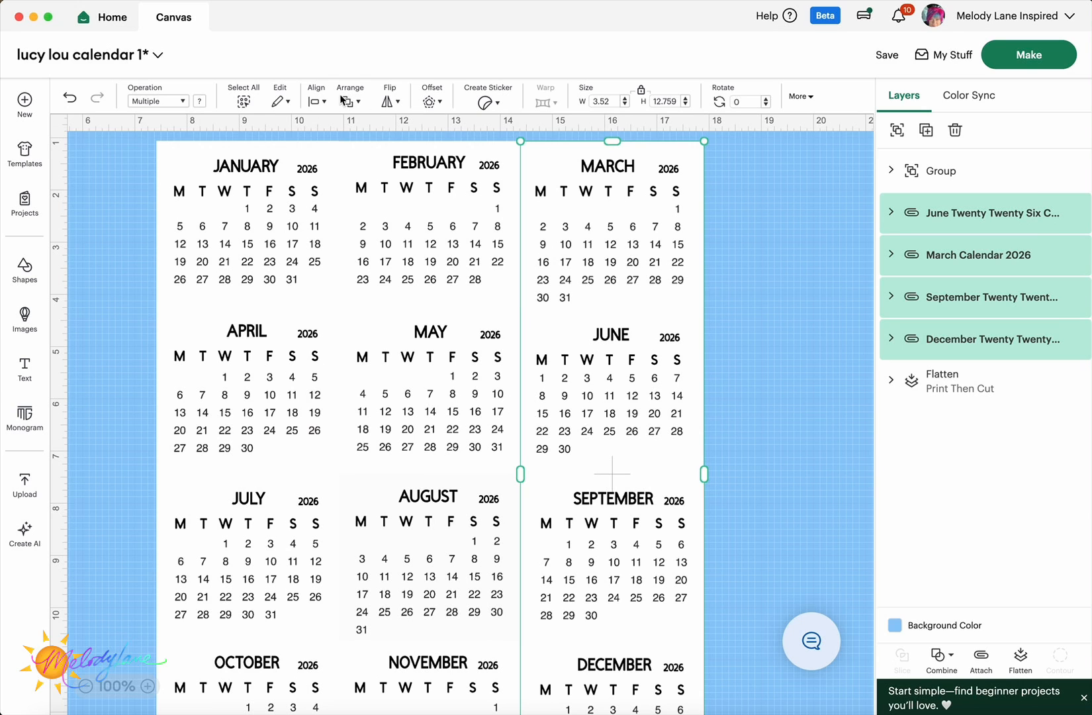
{"action": "left_click", "coordinate": [318, 104]}
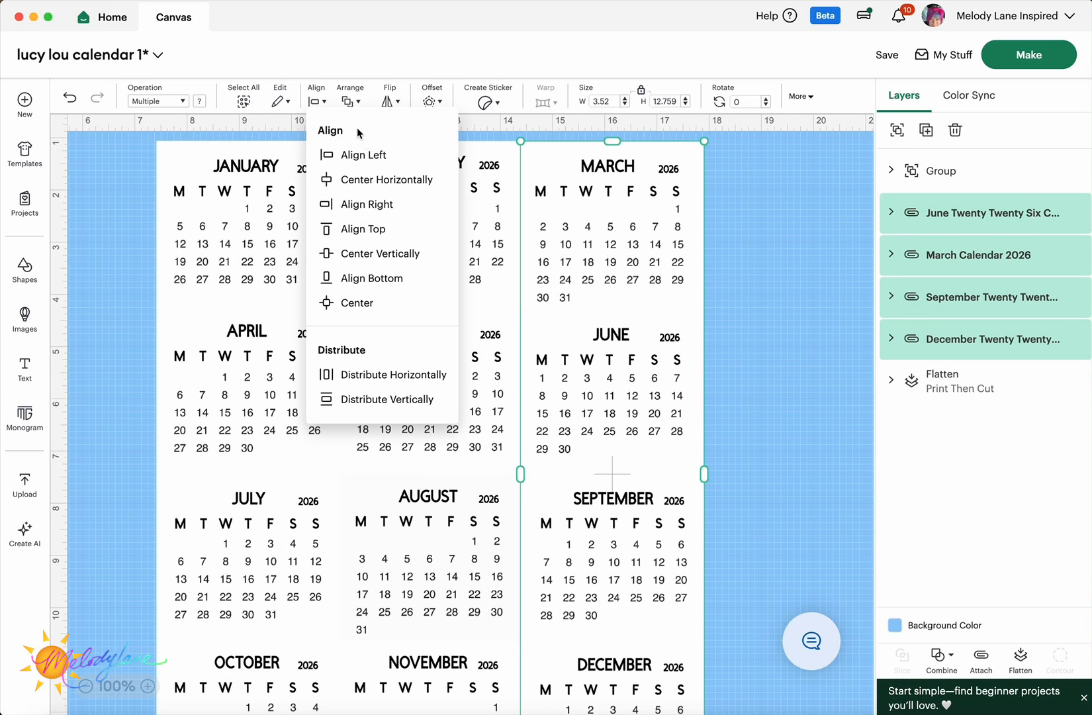
{"action": "left_click", "coordinate": [384, 213]}
{"action": "left_click", "coordinate": [777, 305]}
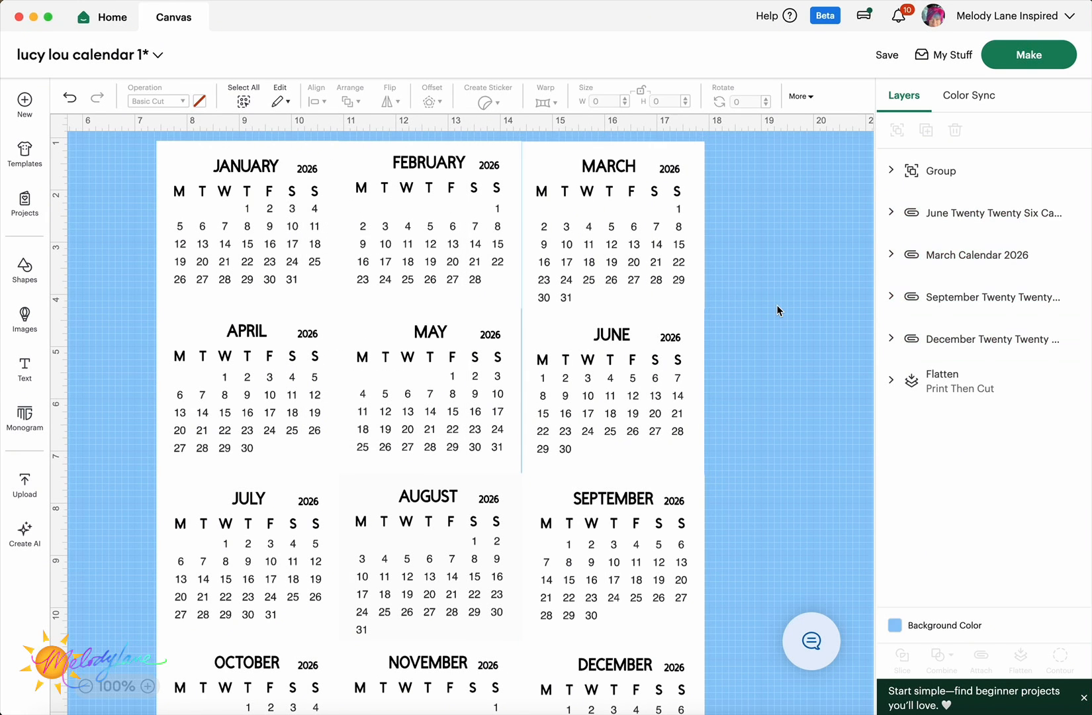
- Group the four right-column months: March, June, September and December
{"action": "scroll", "coordinate": [776, 305], "scroll_direction": "down", "scroll_amount": 1}
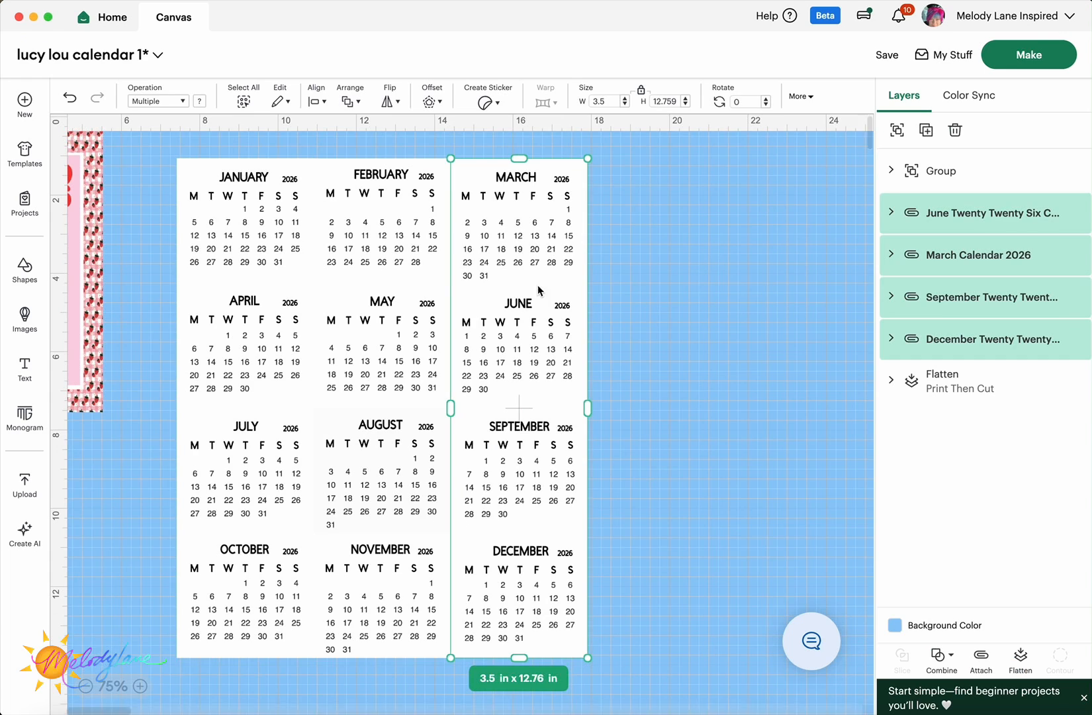
{"action": "left_click", "coordinate": [593, 247]}
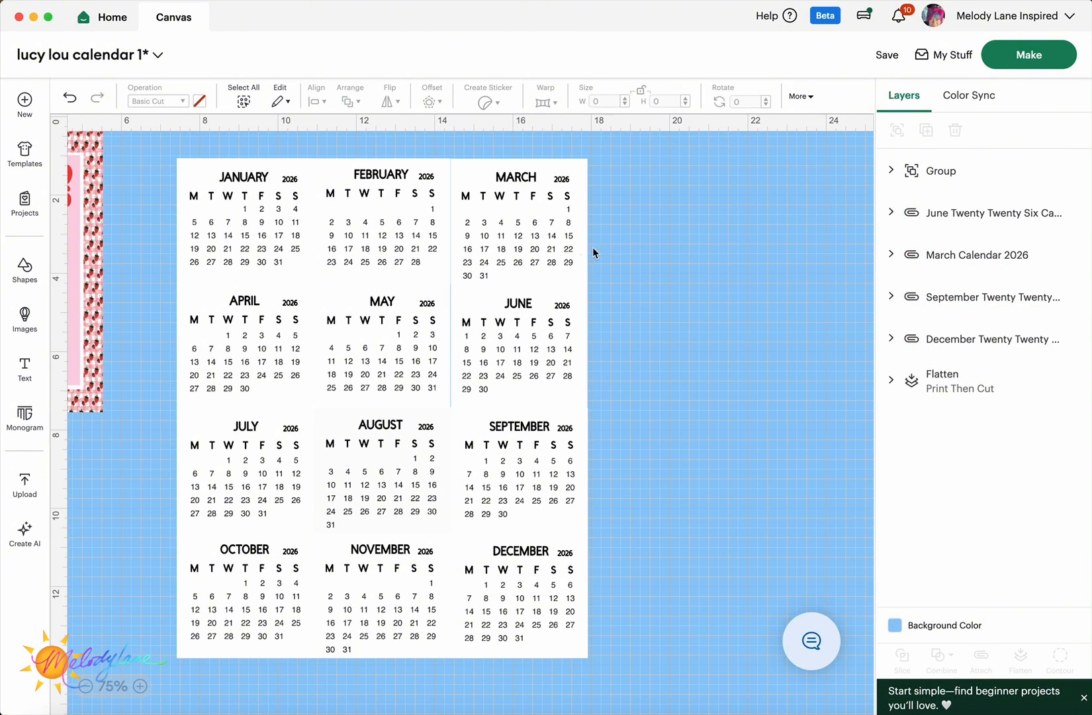
{"action": "left_click", "coordinate": [536, 233]}
{"action": "left_click", "coordinate": [532, 370], "text": "shift"}
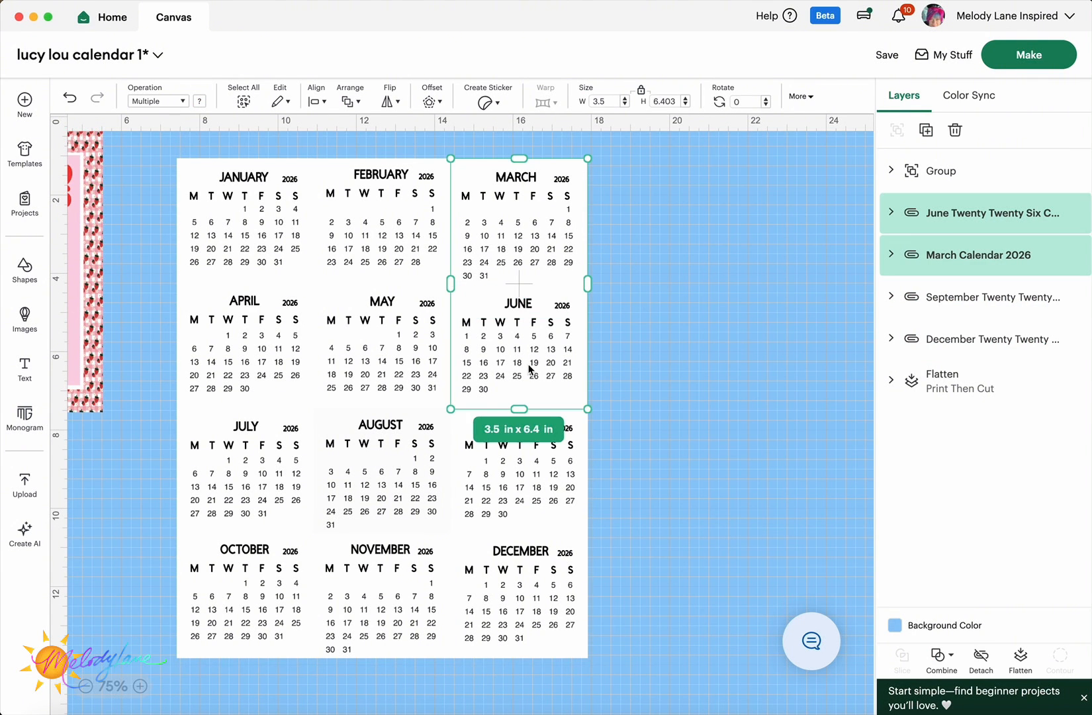
{"action": "left_click", "coordinate": [543, 488], "text": "shift"}
{"action": "left_click", "coordinate": [542, 612], "text": "shift"}
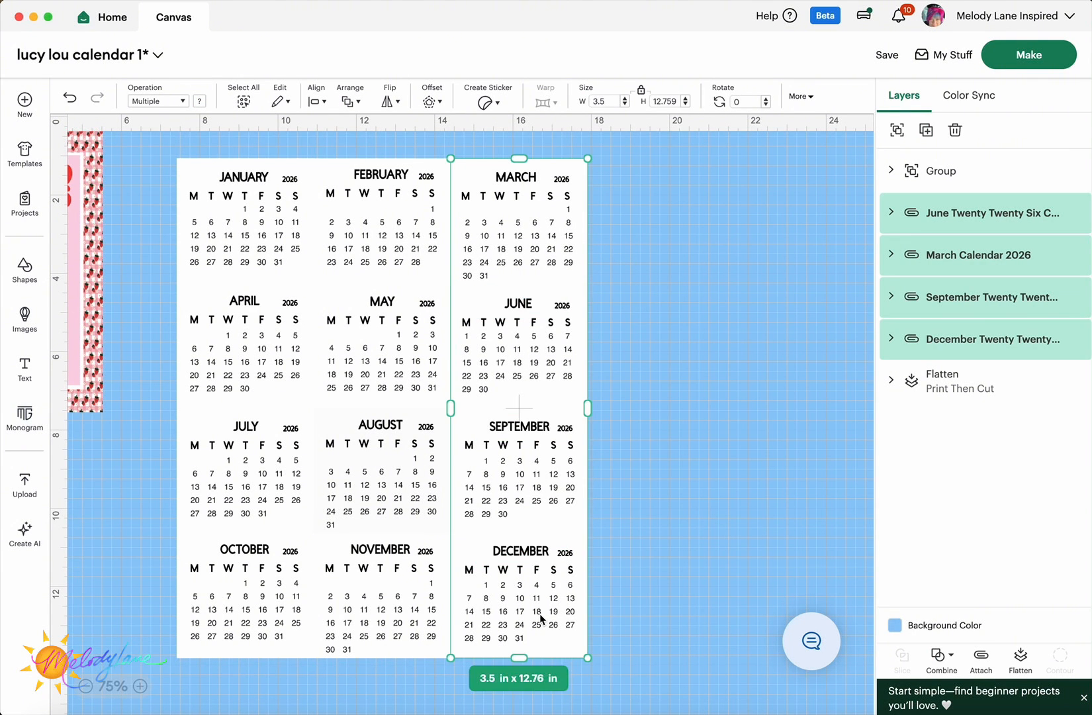
{"action": "left_click", "coordinate": [895, 128]}
- Group both month blocks into one calendar and shift it right and down
{"action": "left_click_drag", "start_coordinate": [164, 143], "coordinate": [632, 668]}
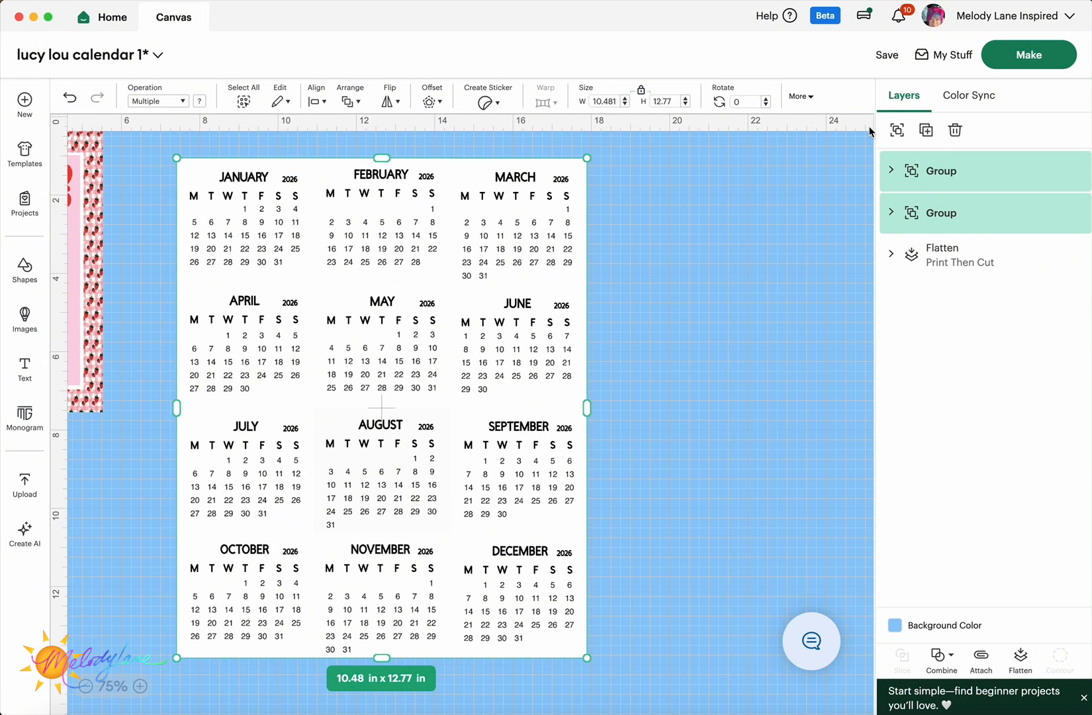
{"action": "left_click", "coordinate": [898, 131]}
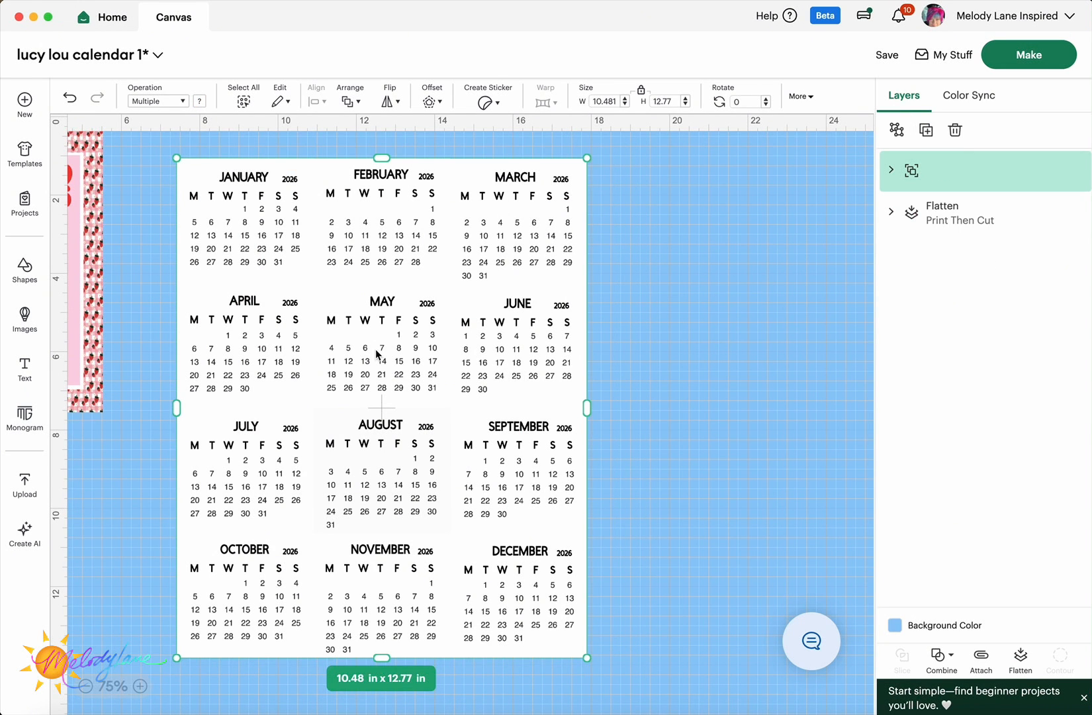
{"action": "left_click_drag", "start_coordinate": [376, 349], "coordinate": [468, 369]}
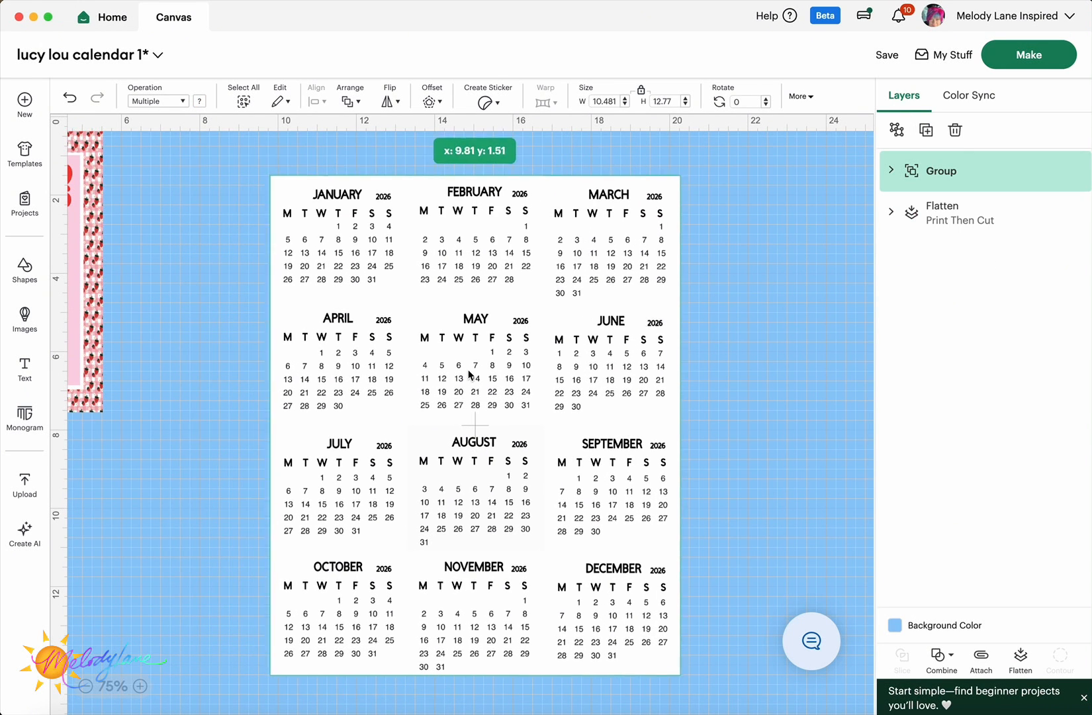
{"action": "left_click", "coordinate": [85, 686]}
- Move the calendar onto the pink design and search images for 'bernedoodle'
{"action": "left_click_drag", "start_coordinate": [402, 333], "coordinate": [429, 495]}
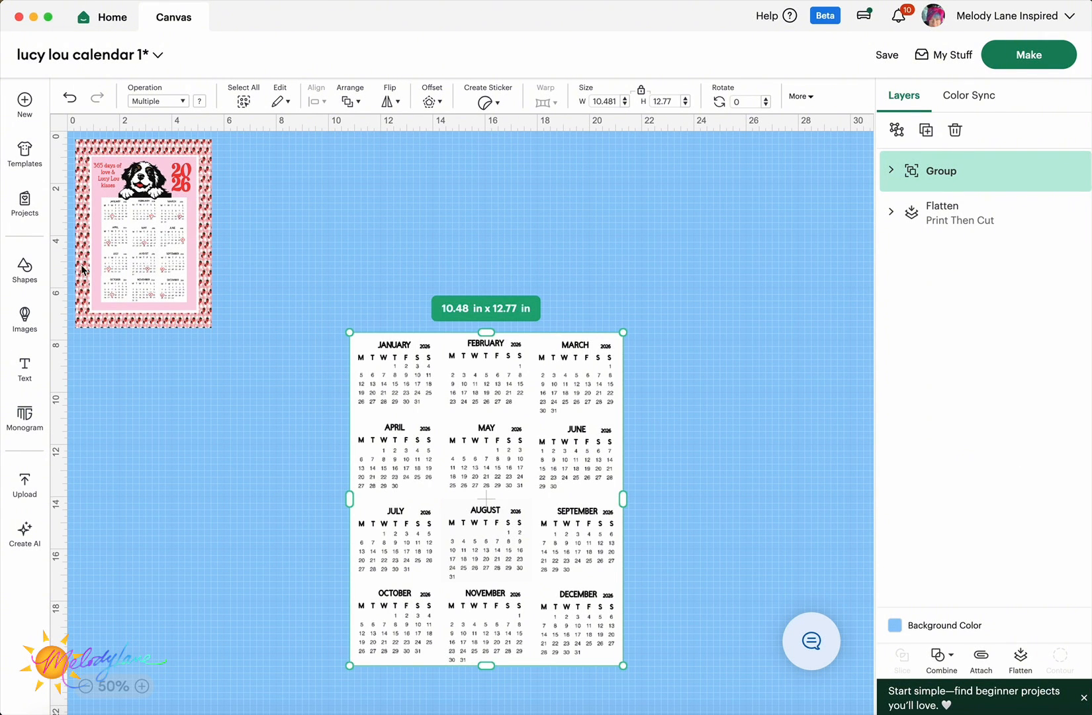
{"action": "left_click", "coordinate": [25, 319]}
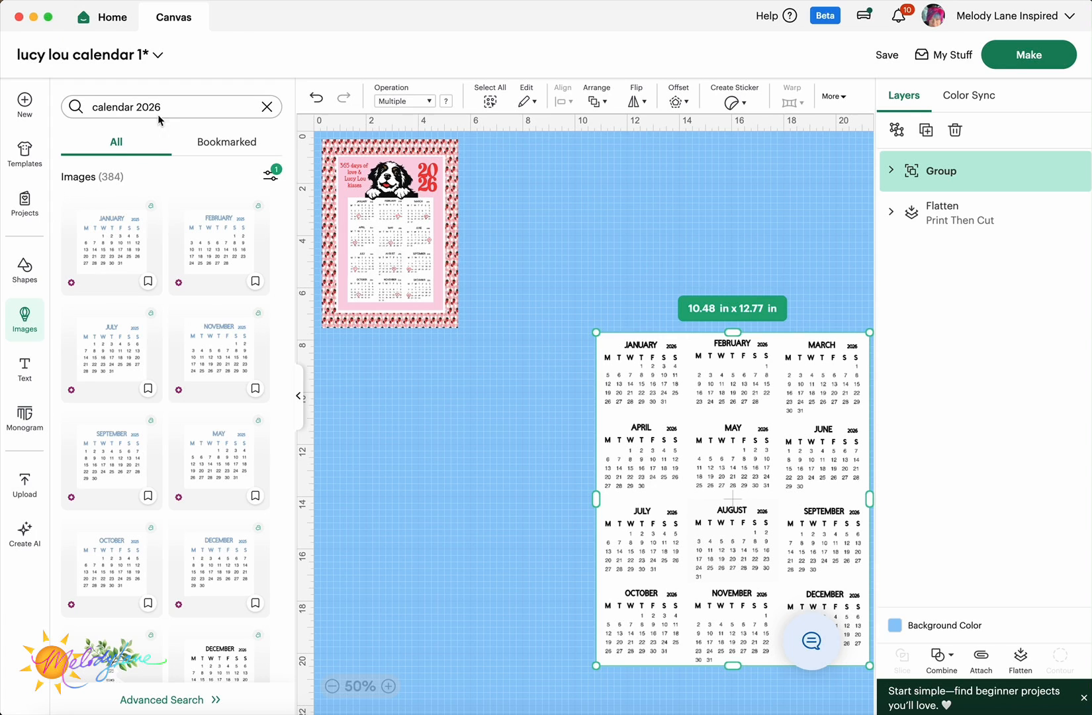
{"action": "left_click", "coordinate": [268, 106]}
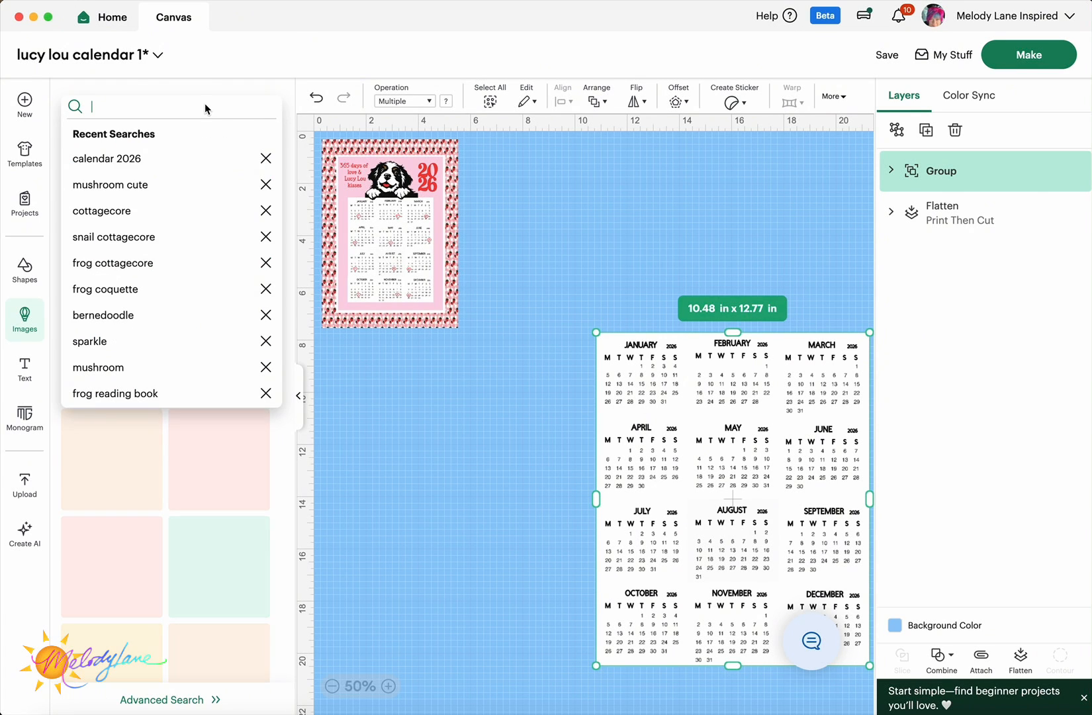
{"action": "type", "text": "bernedd"}
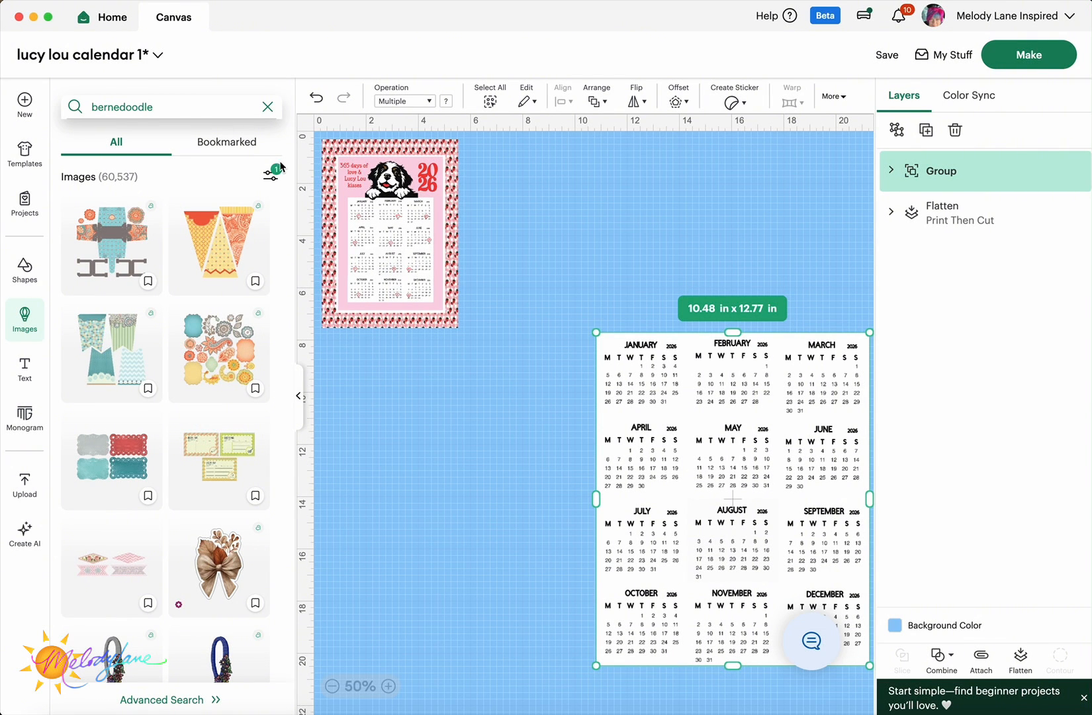
{"action": "key", "text": "Return"}
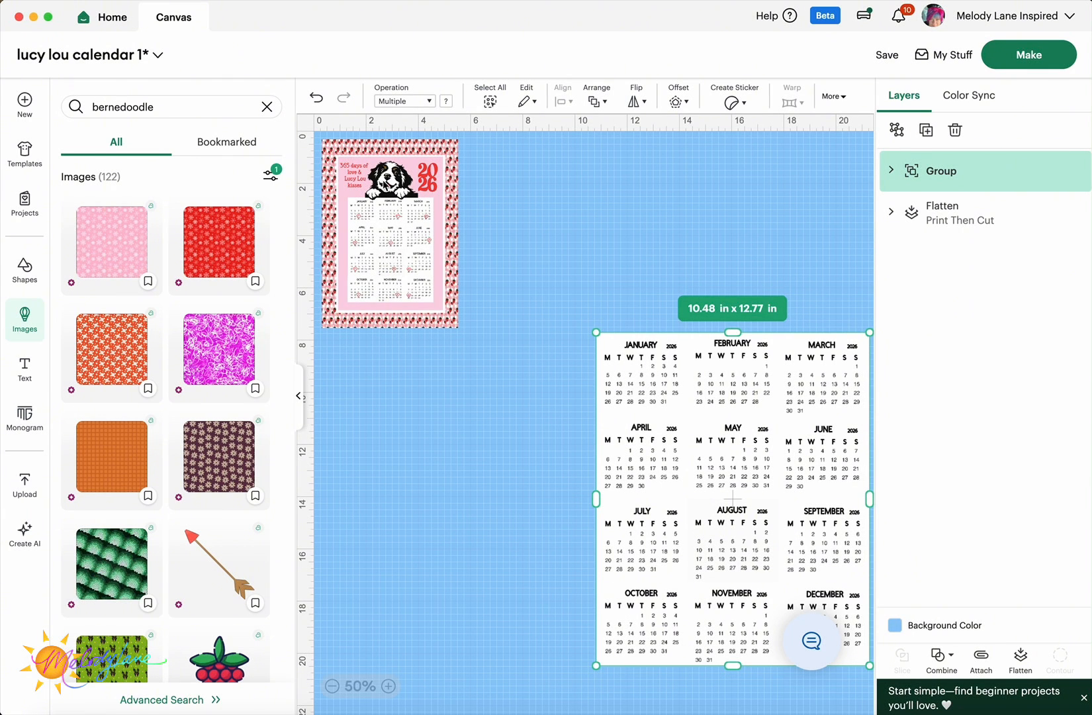
- Scroll through the bernedoodle results, then switch to the Bookmarked images
{"action": "scroll", "coordinate": [165, 437], "scroll_direction": "down", "scroll_amount": 6}
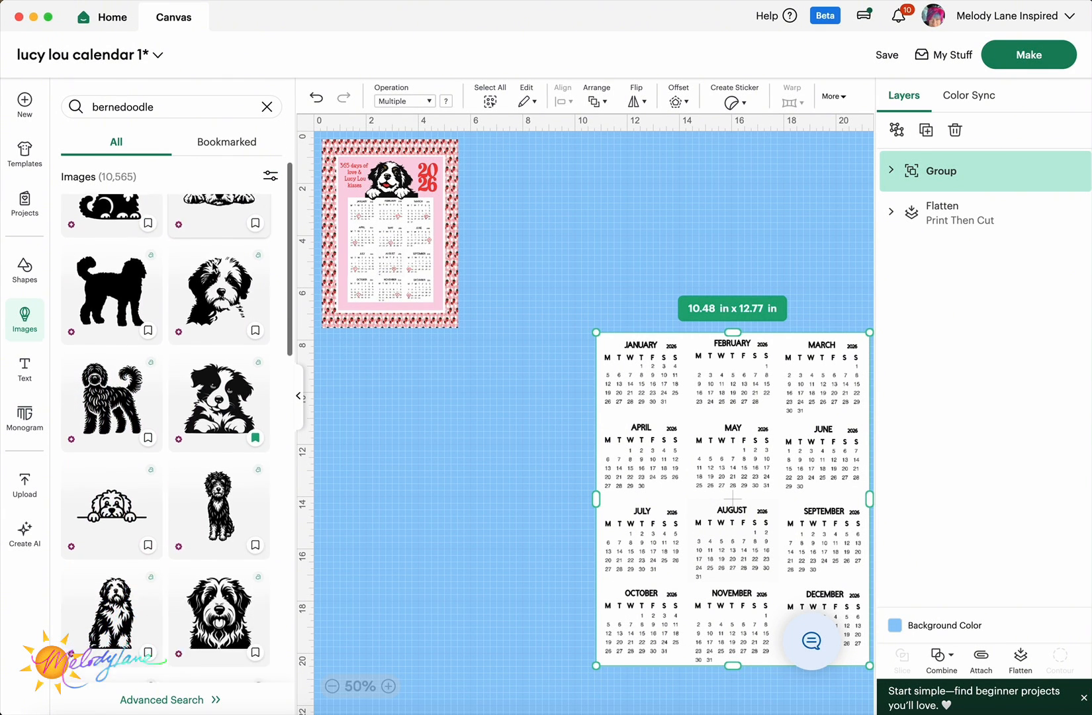
{"action": "scroll", "coordinate": [166, 437], "scroll_direction": "down", "scroll_amount": 5}
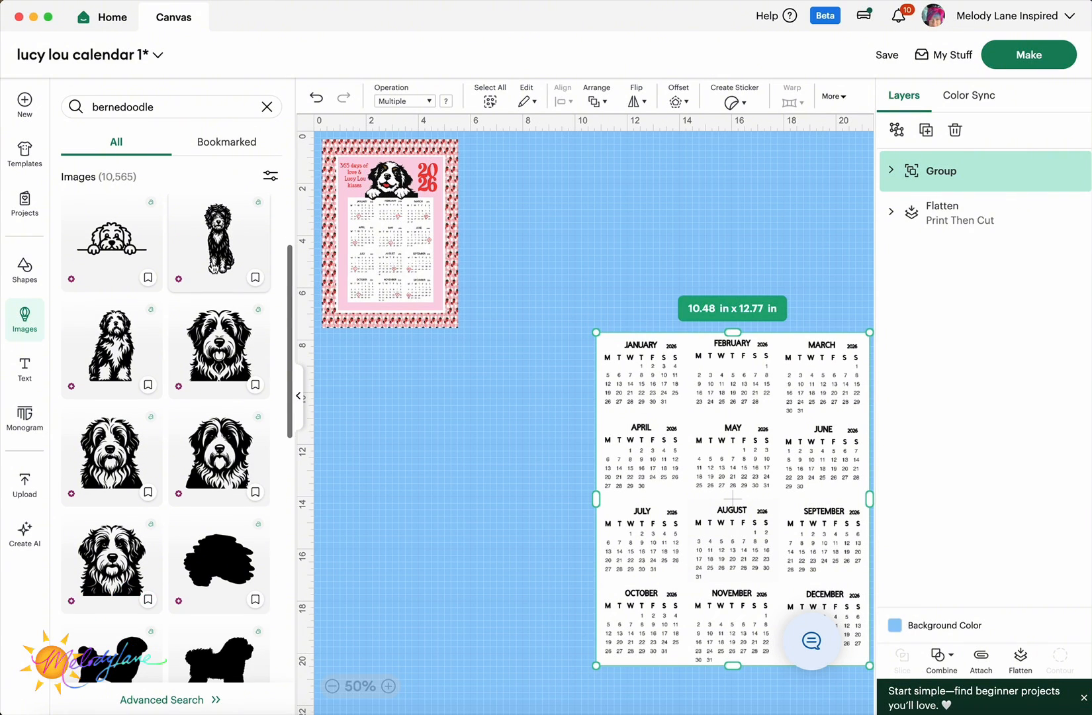
{"action": "scroll", "coordinate": [213, 268], "scroll_direction": "down", "scroll_amount": 10}
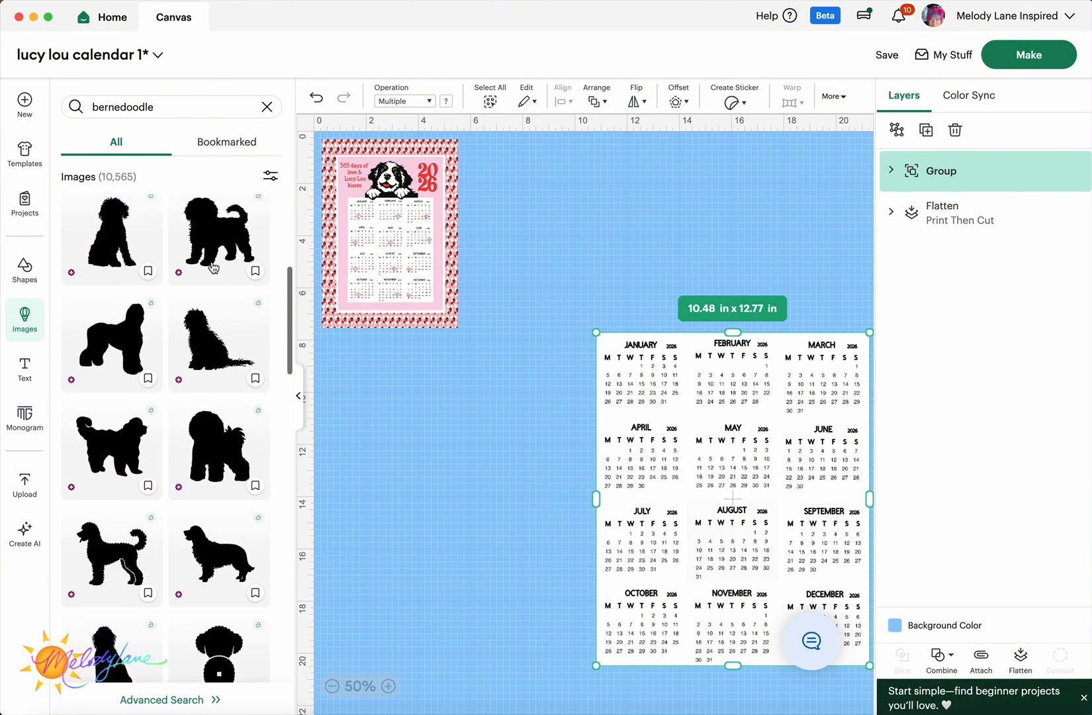
{"action": "scroll", "coordinate": [213, 268], "scroll_direction": "down", "scroll_amount": 10}
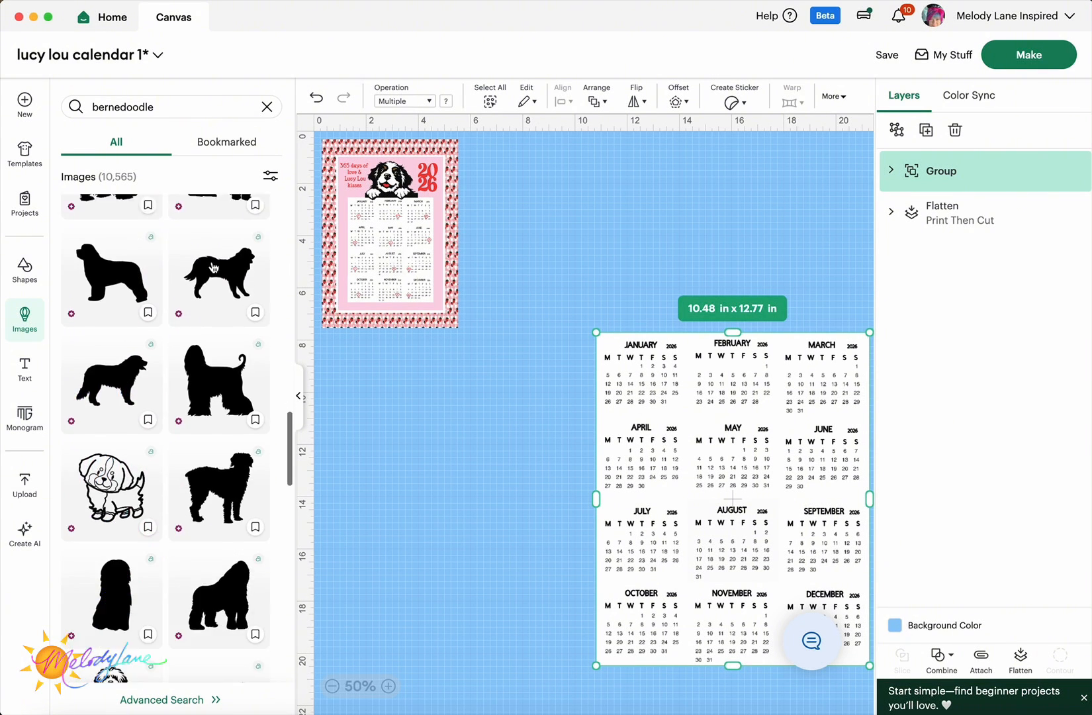
{"action": "left_click", "coordinate": [226, 141]}
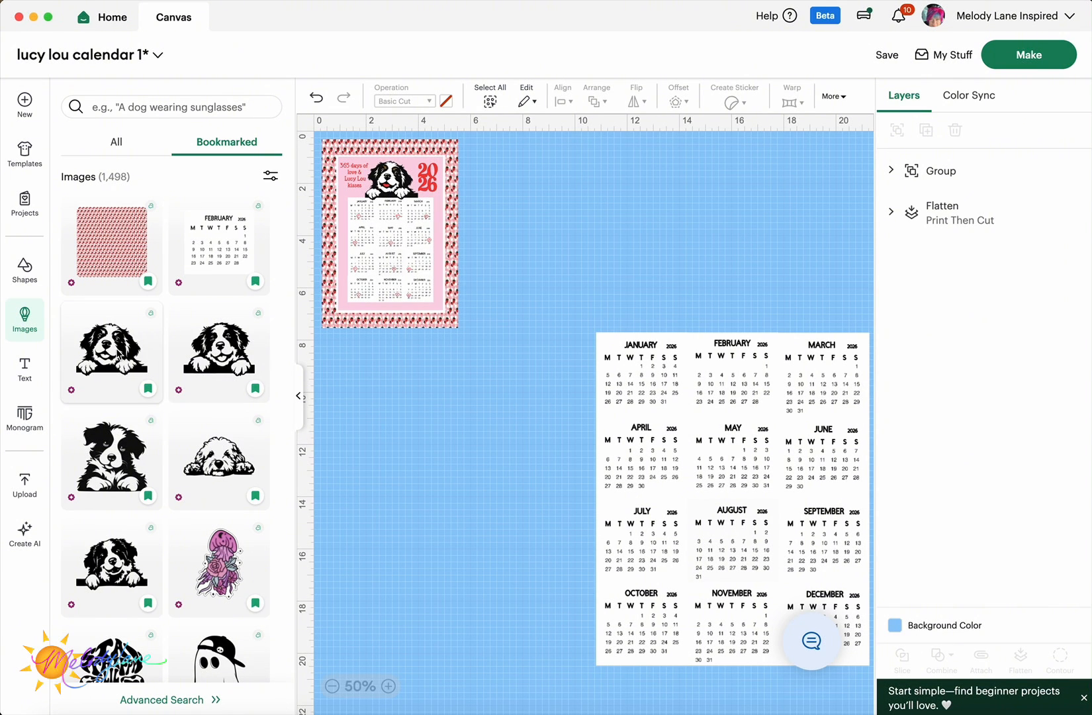
- Add the bookmarked peeking dog and set it on top of the calendar
{"action": "left_click_drag", "start_coordinate": [117, 354], "coordinate": [588, 271]}
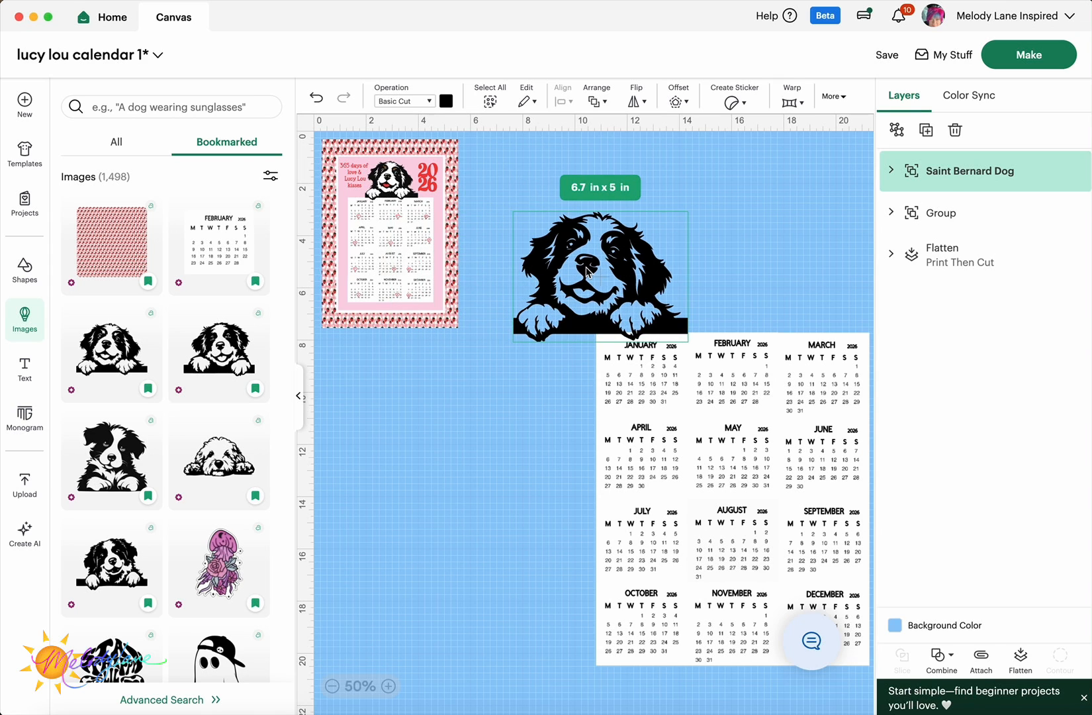
{"action": "left_click", "coordinate": [296, 400]}
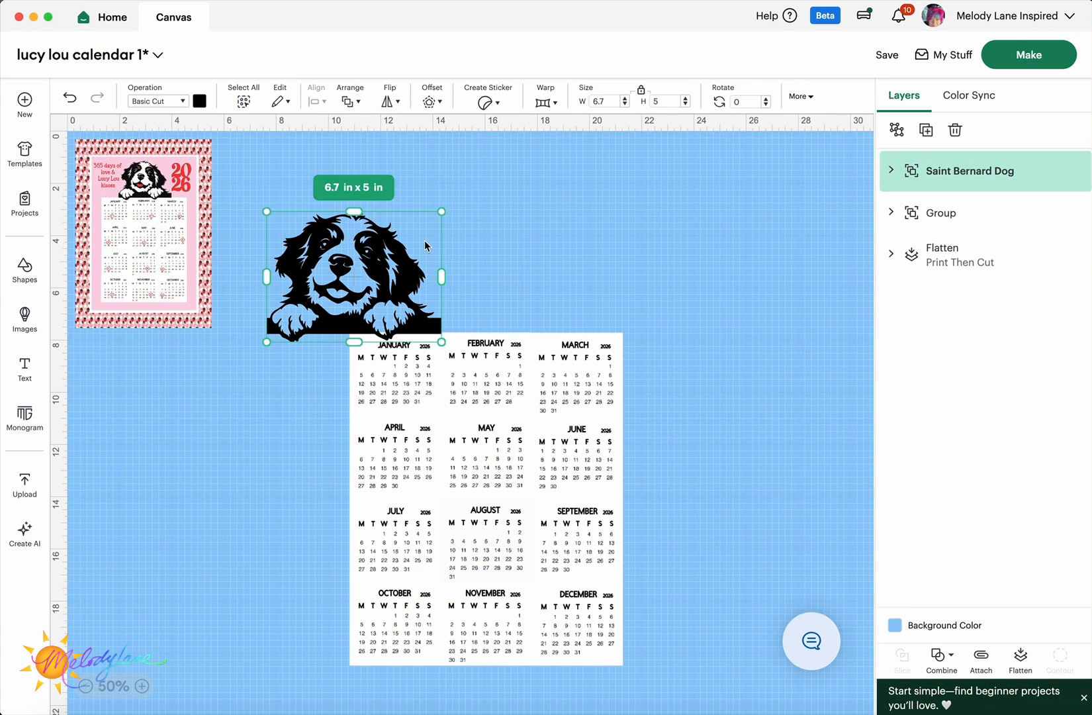
{"action": "left_click_drag", "start_coordinate": [367, 268], "coordinate": [493, 268]}
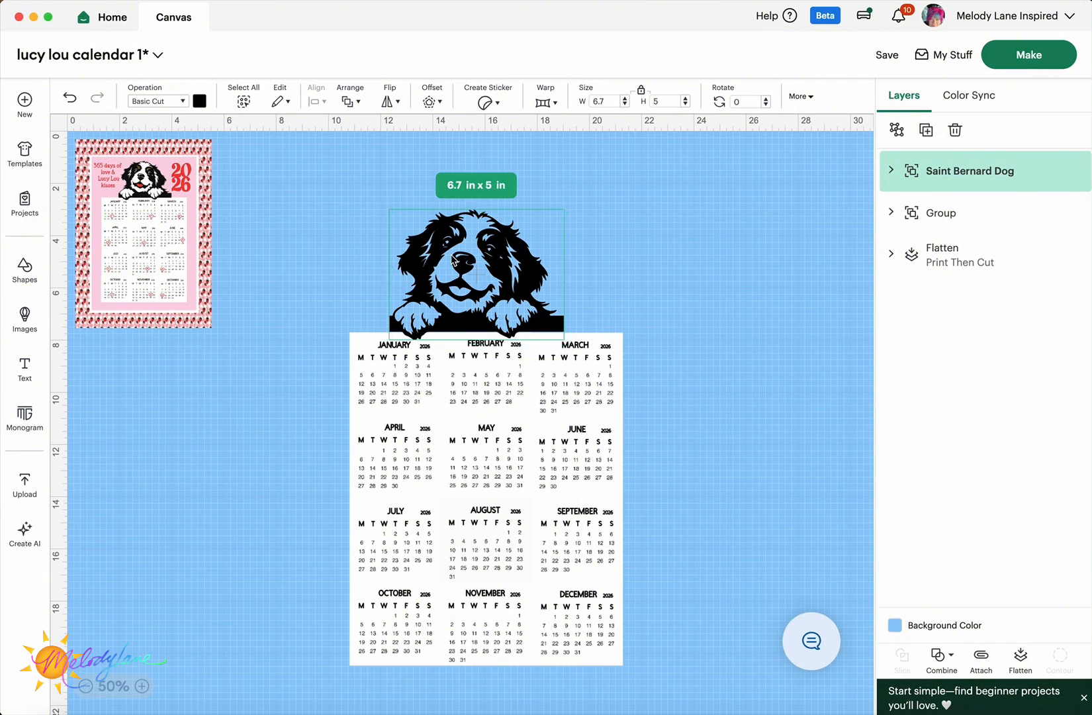
- Add a circle, place it on the dog, and weld the two into one shape
{"action": "left_click", "coordinate": [31, 283]}
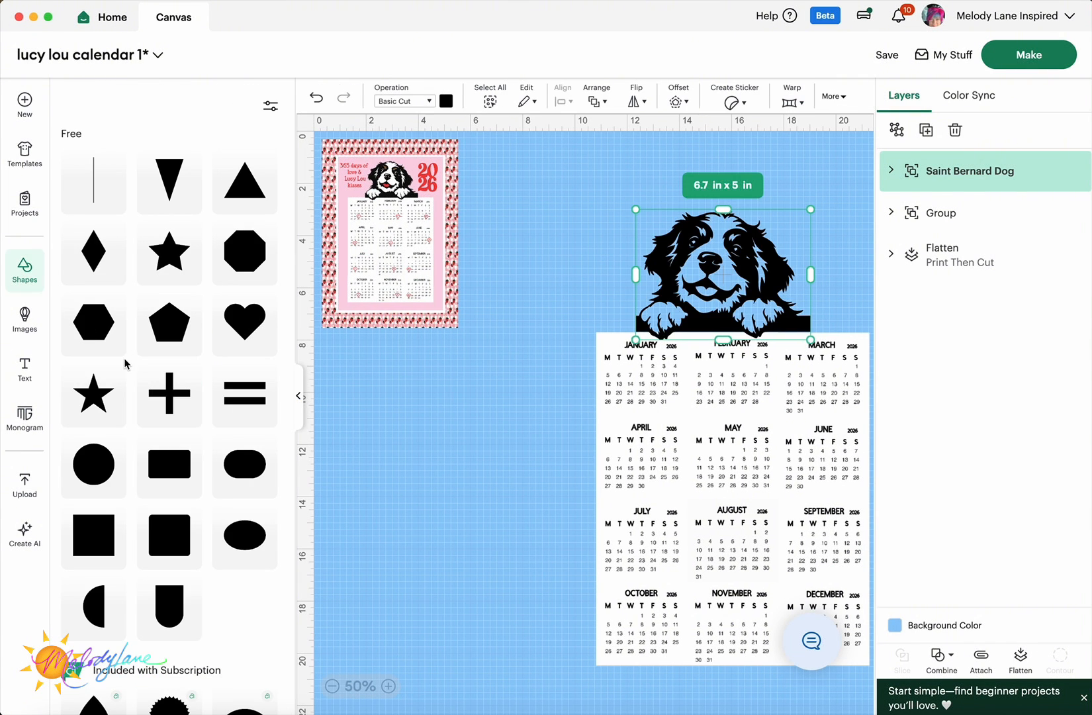
{"action": "left_click", "coordinate": [97, 467]}
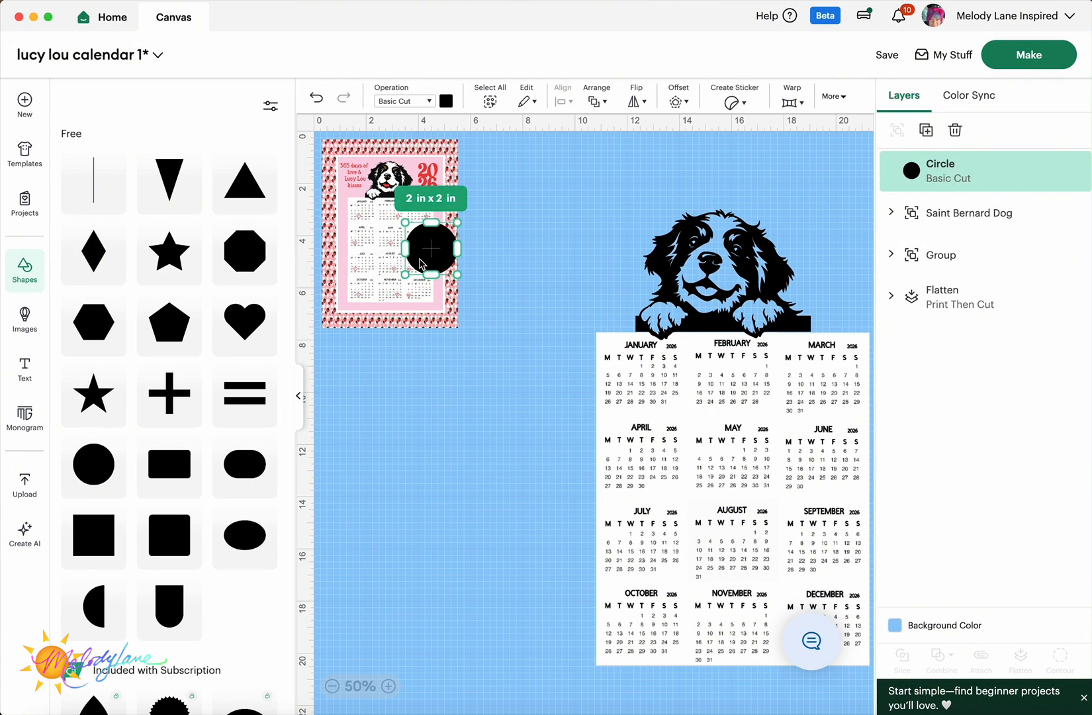
{"action": "left_click_drag", "start_coordinate": [429, 264], "coordinate": [553, 231]}
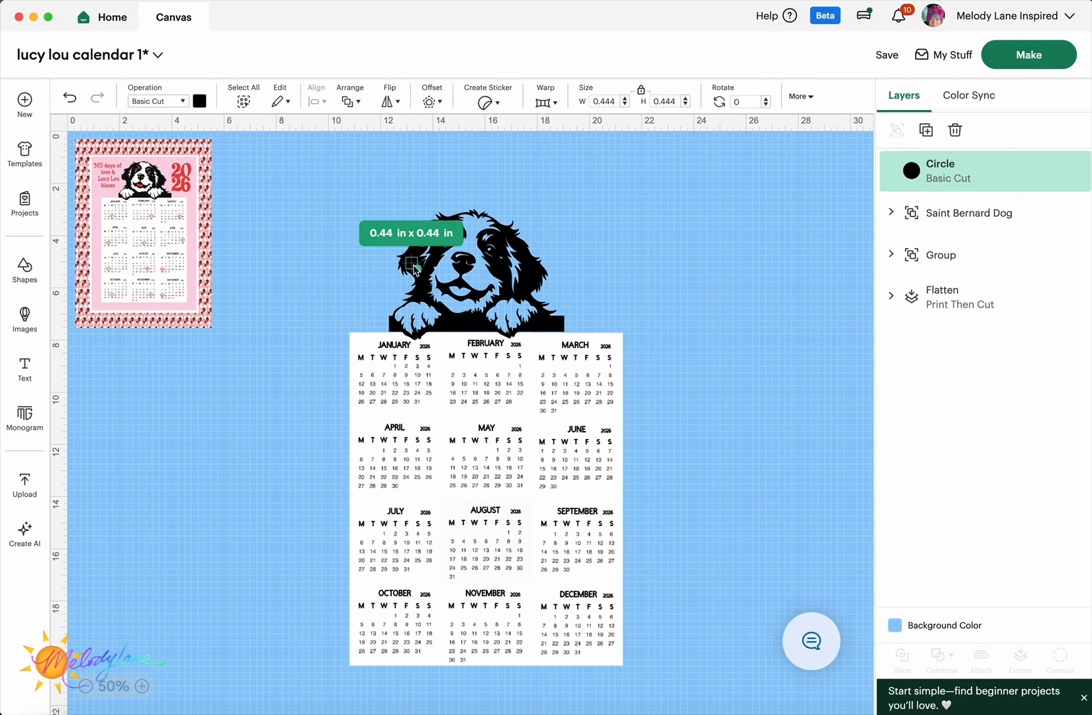
{"action": "left_click", "coordinate": [396, 177]}
{"action": "left_click_drag", "start_coordinate": [391, 184], "coordinate": [563, 317]}
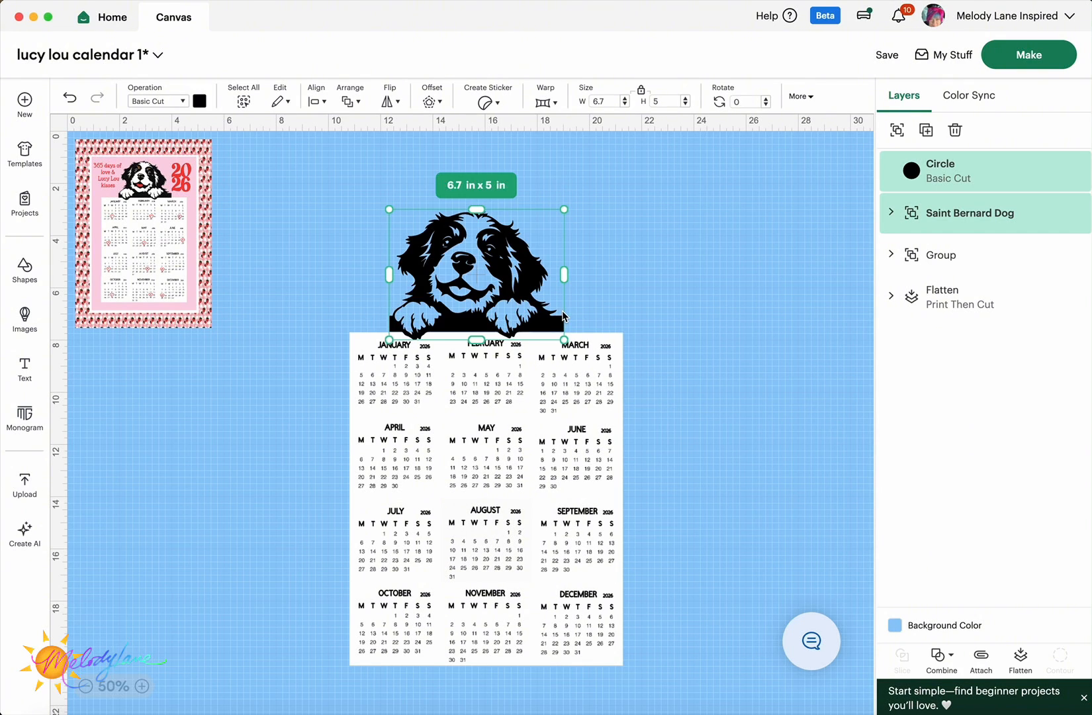
{"action": "left_click", "coordinate": [941, 655]}
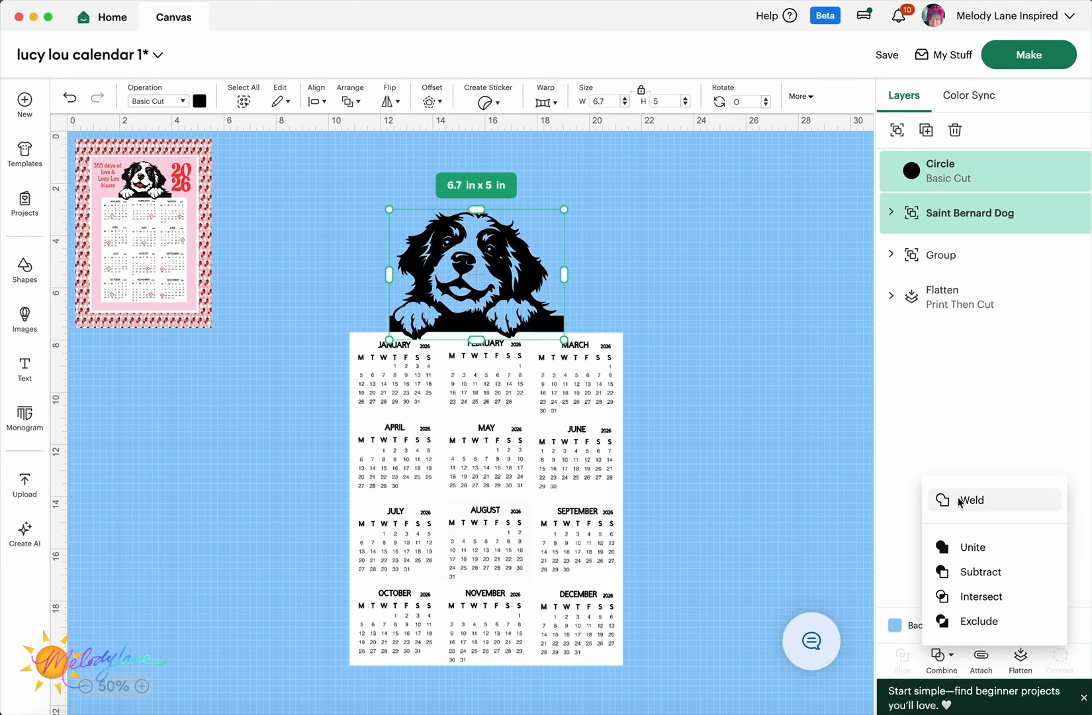
{"action": "left_click", "coordinate": [958, 498]}
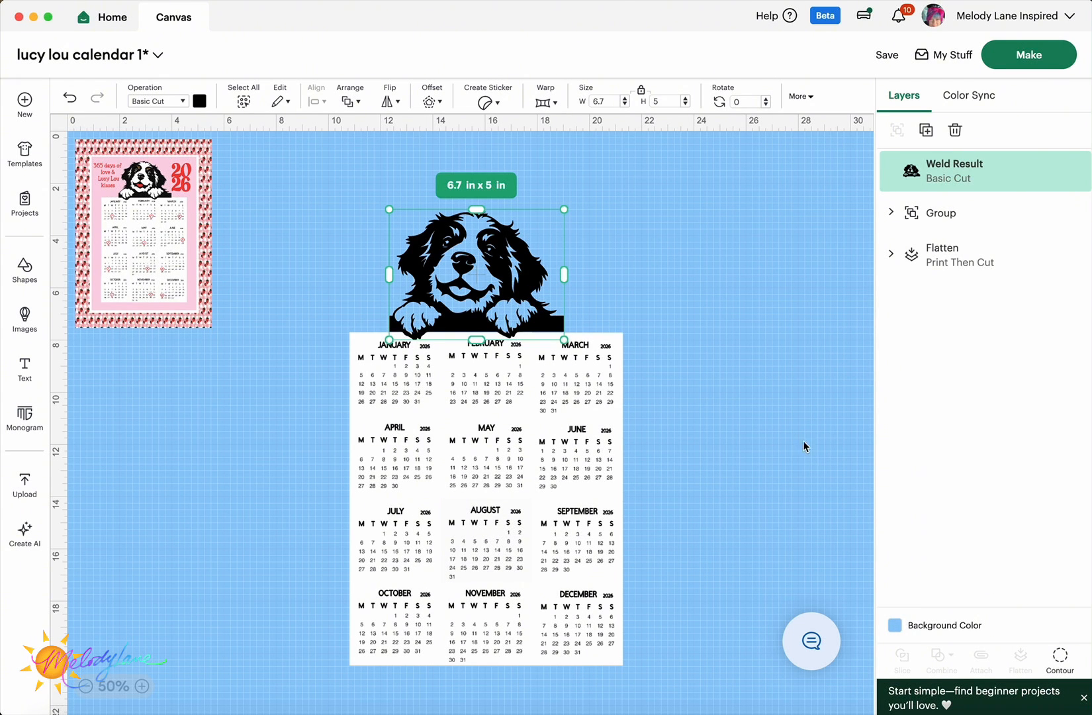
- Duplicate the welded dog three times, spreading the copies to the right
{"action": "right_click", "coordinate": [492, 285]}
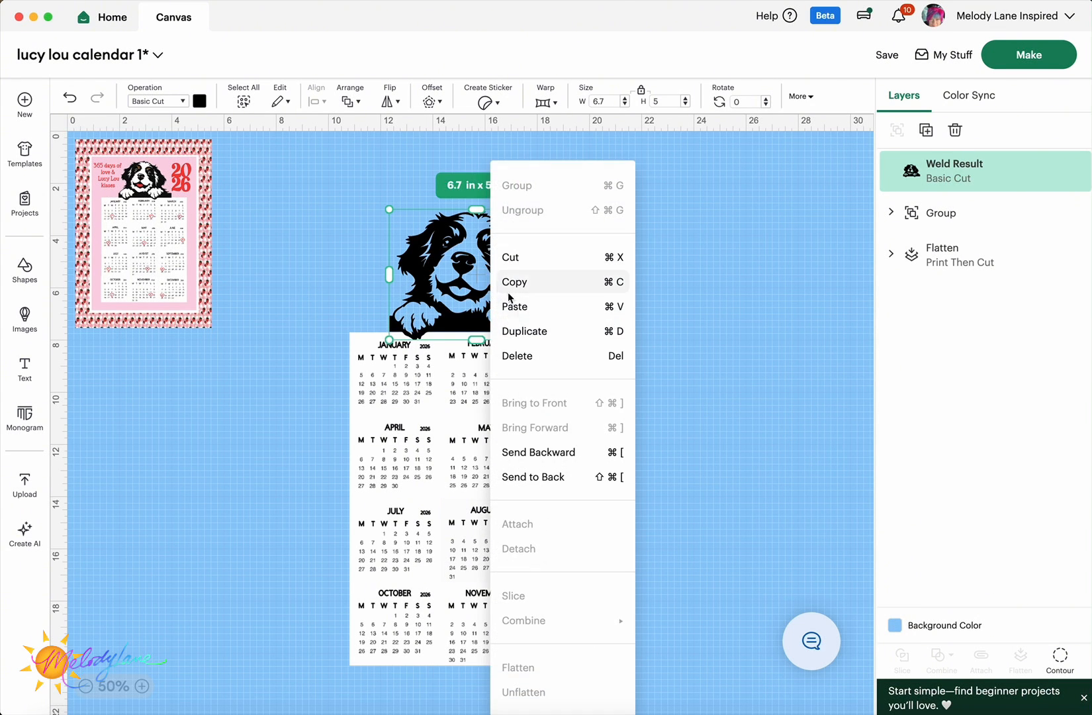
{"action": "left_click", "coordinate": [525, 330]}
{"action": "left_click_drag", "start_coordinate": [525, 330], "coordinate": [309, 270]}
{"action": "right_click", "coordinate": [645, 268]}
{"action": "left_click", "coordinate": [695, 332]}
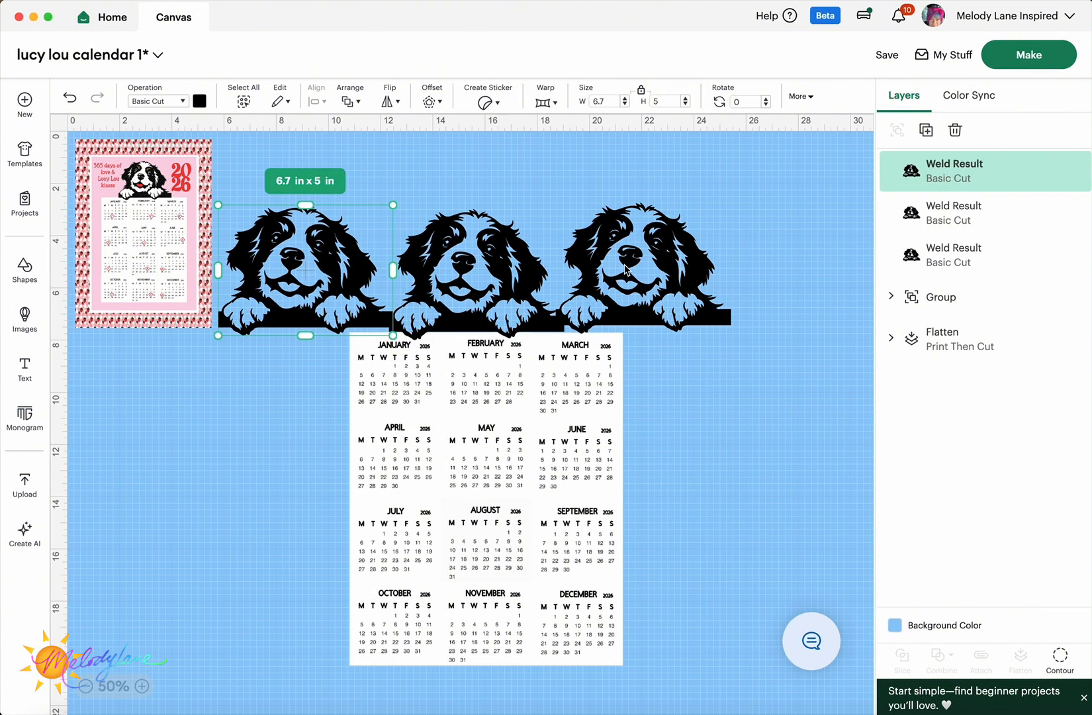
{"action": "right_click", "coordinate": [625, 270]}
{"action": "left_click", "coordinate": [682, 329]}
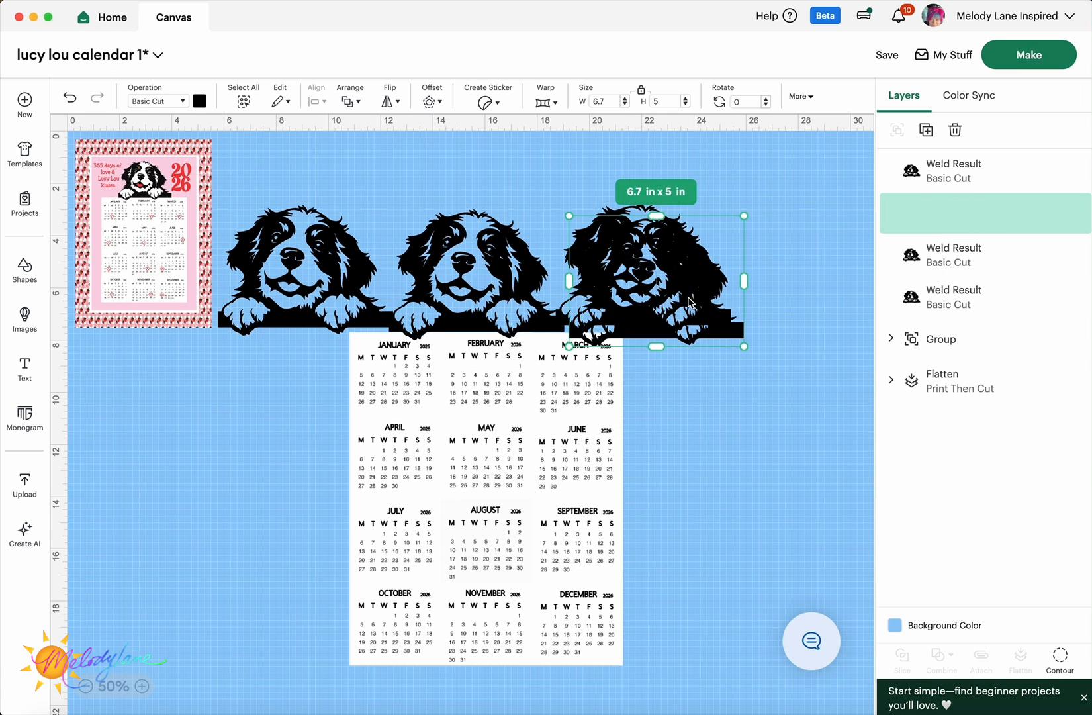
{"action": "left_click_drag", "start_coordinate": [688, 301], "coordinate": [853, 290]}
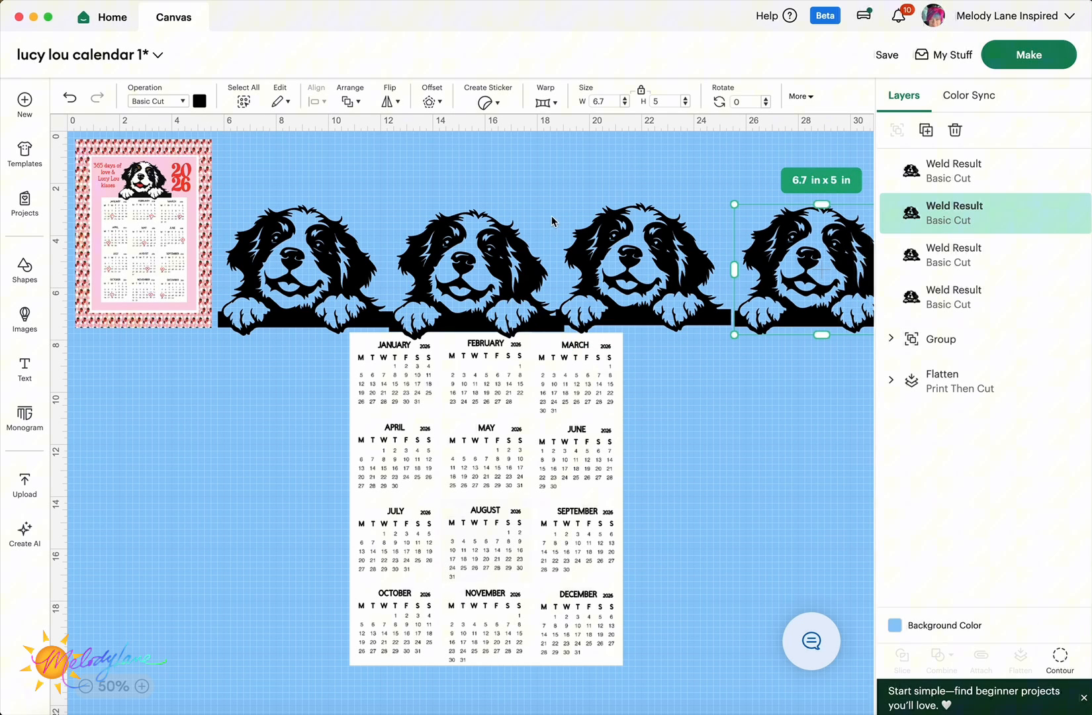
- Hide all contours on the third dog and colour it white as a silhouette
{"action": "left_click", "coordinate": [622, 287]}
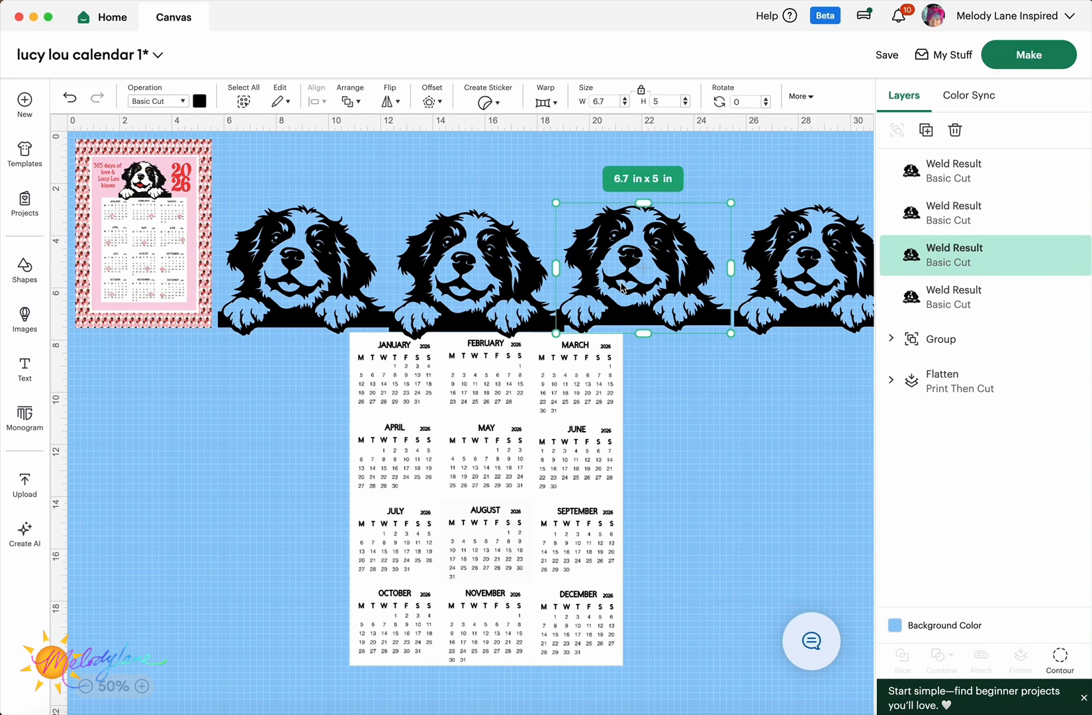
{"action": "left_click", "coordinate": [1060, 656]}
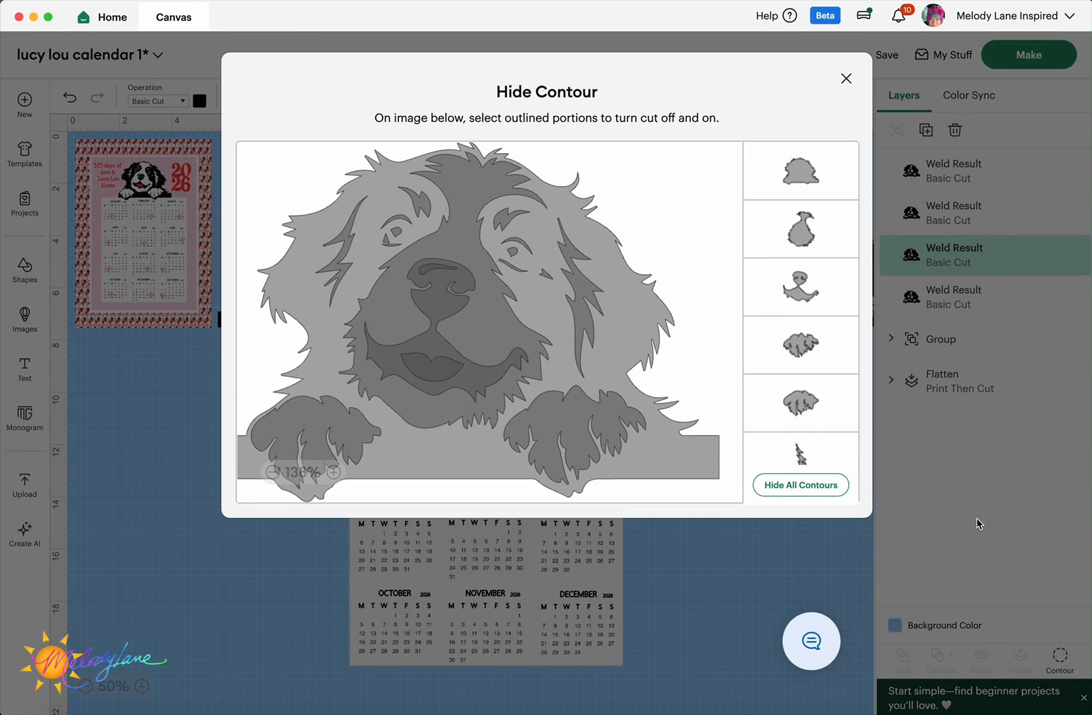
{"action": "left_click", "coordinate": [802, 484]}
{"action": "left_click", "coordinate": [846, 78]}
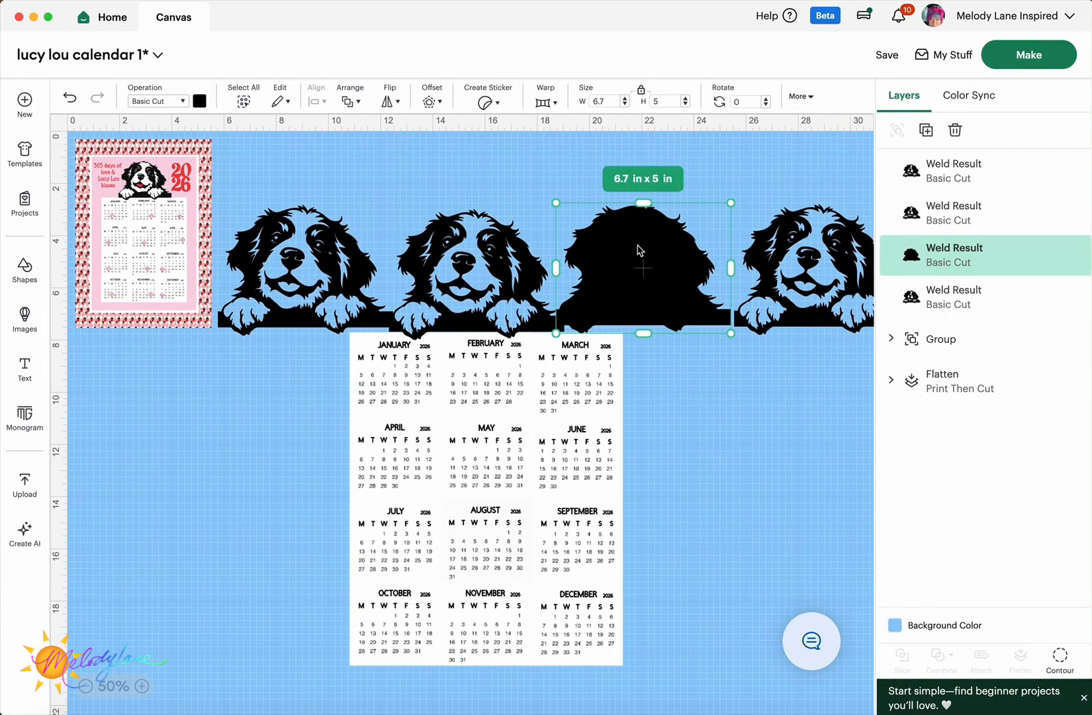
{"action": "left_click", "coordinate": [198, 101]}
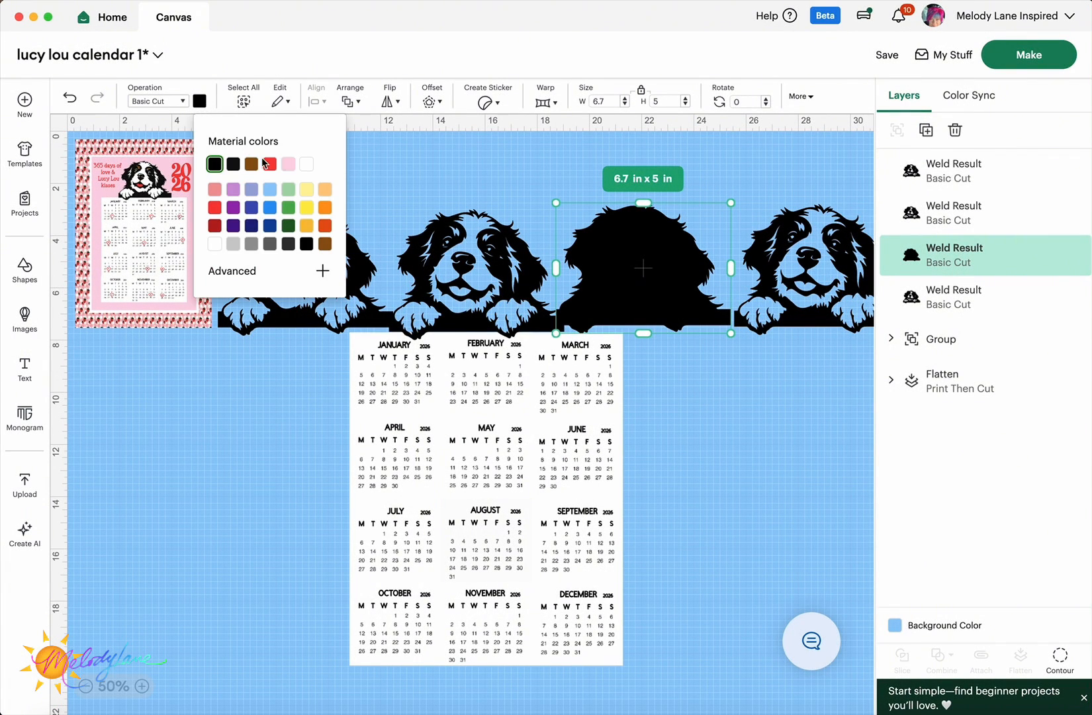
{"action": "left_click", "coordinate": [307, 166]}
- Move the white silhouette behind the dog above the calendar and reposition the right dog
{"action": "left_click_drag", "start_coordinate": [615, 284], "coordinate": [448, 290]}
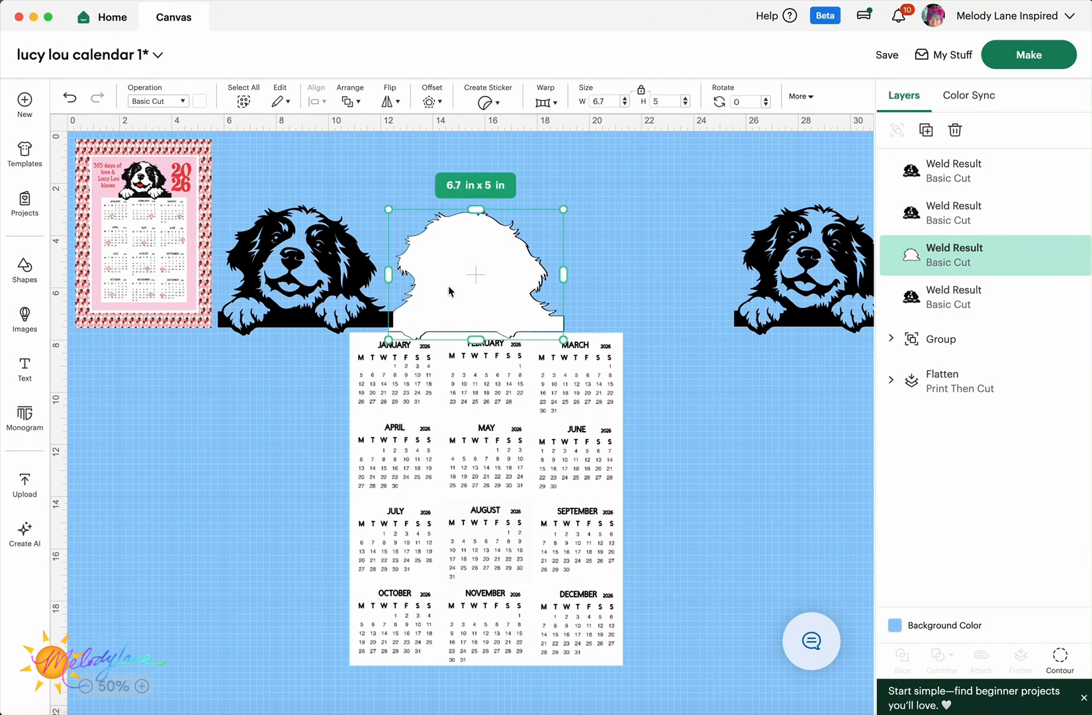
{"action": "right_click", "coordinate": [449, 290]}
{"action": "left_click", "coordinate": [486, 477]}
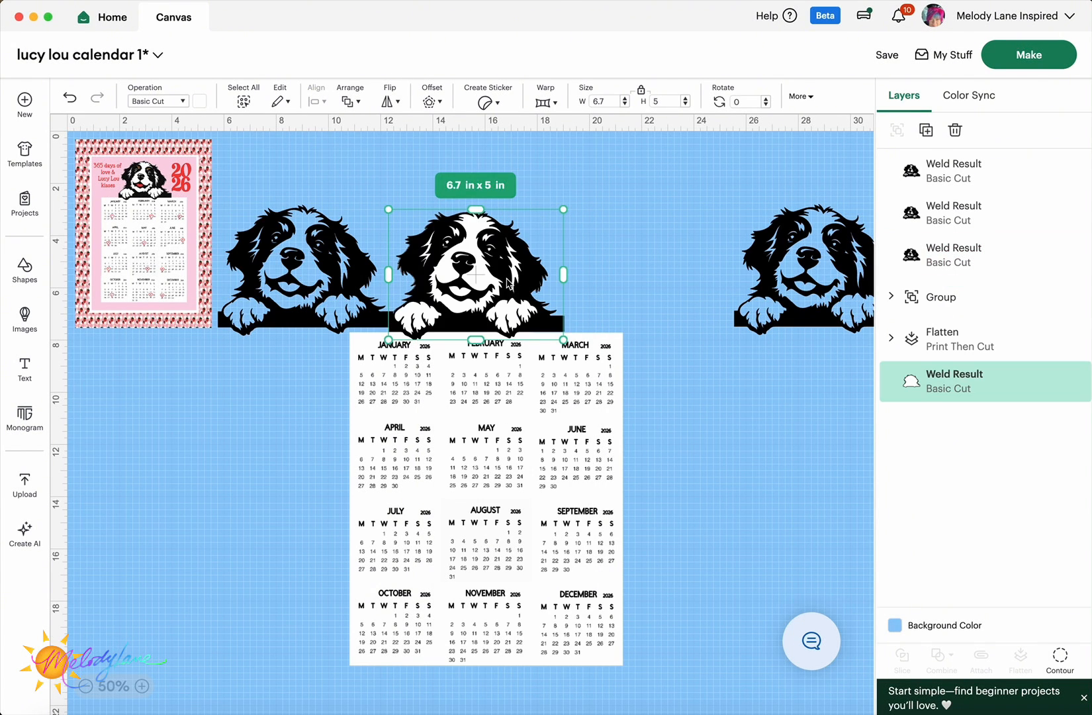
{"action": "left_click_drag", "start_coordinate": [819, 273], "coordinate": [671, 271]}
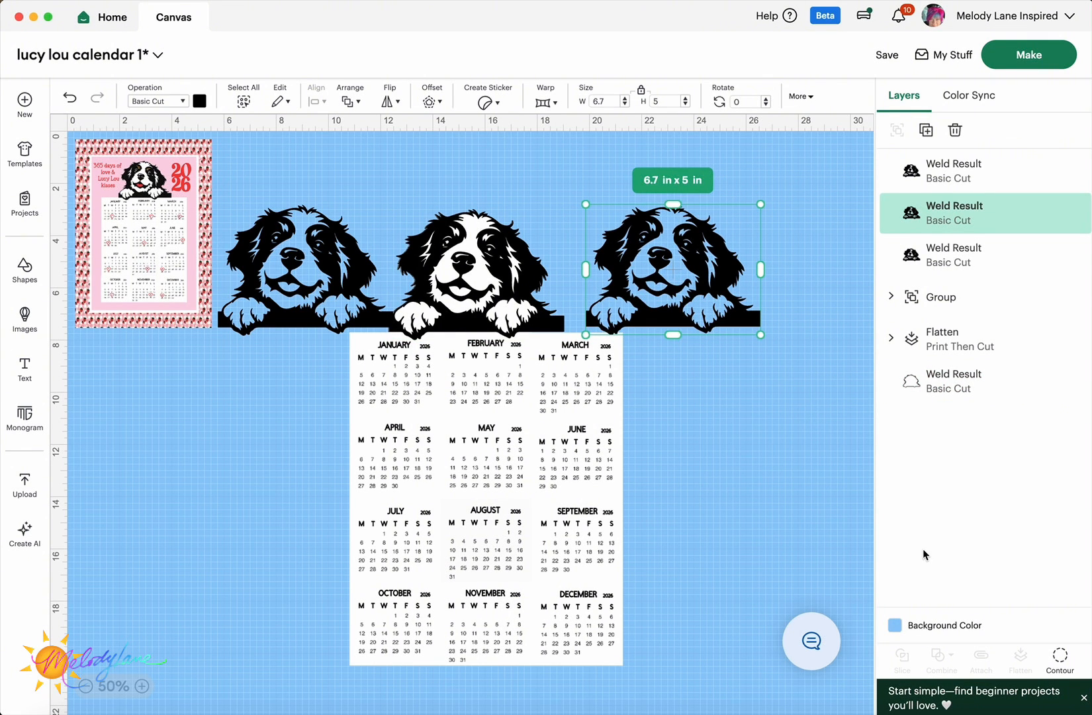
- Hide every contour on the dog copy except the eyebrow patches
{"action": "left_click", "coordinate": [1060, 655]}
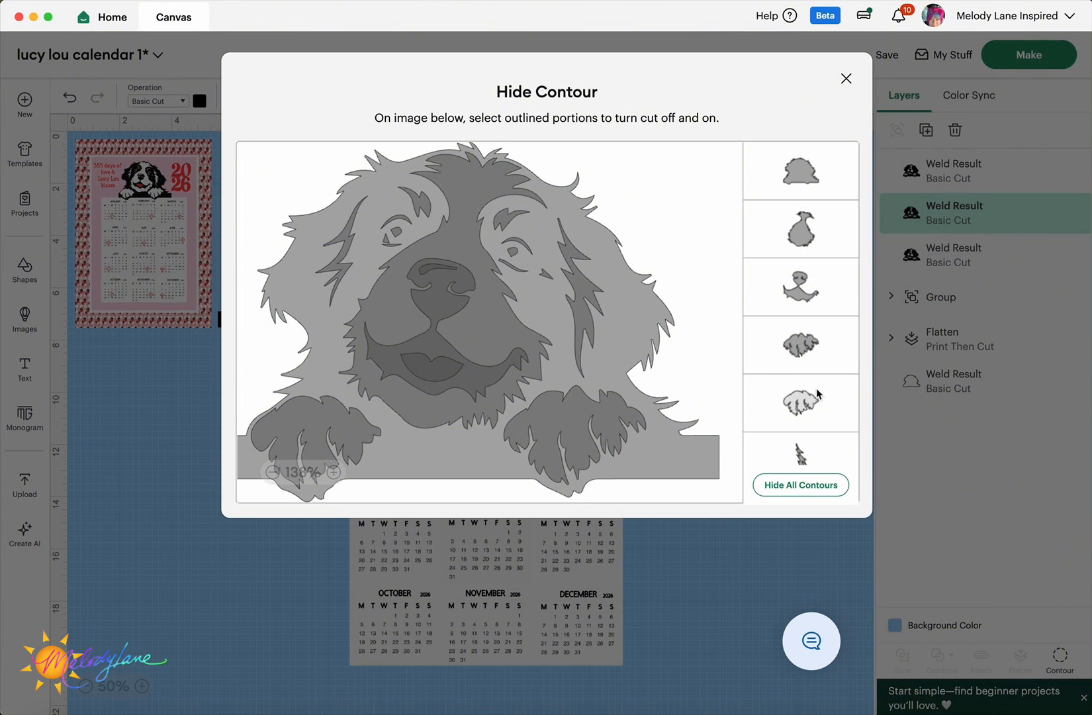
{"action": "left_click", "coordinate": [799, 486]}
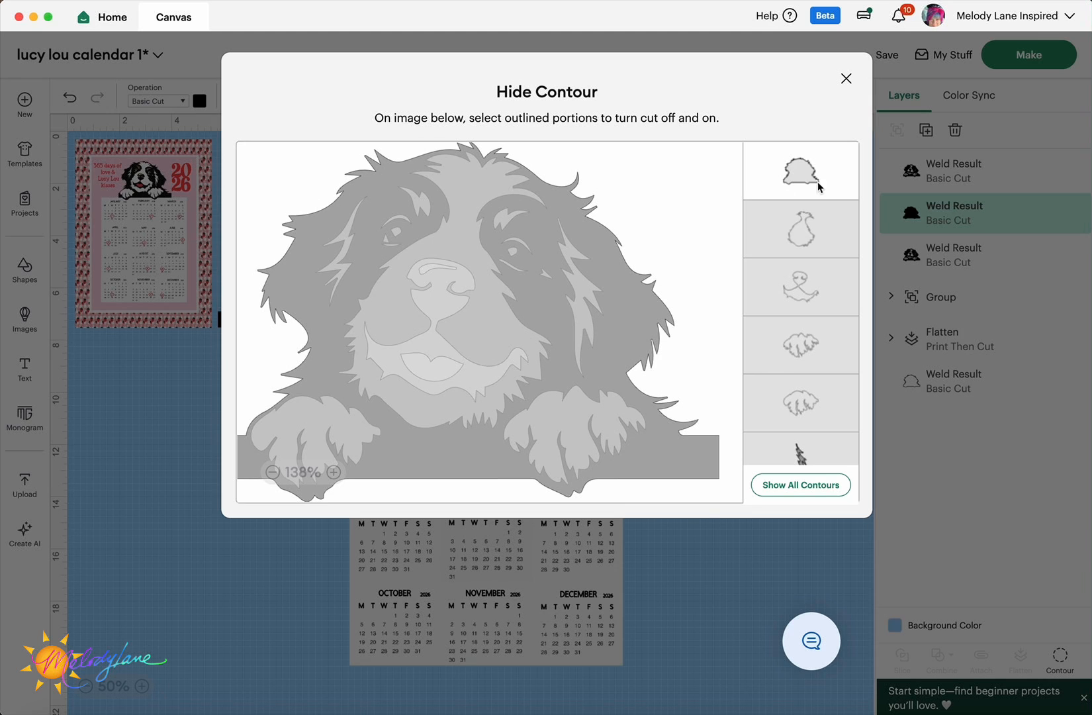
{"action": "left_click", "coordinate": [506, 220]}
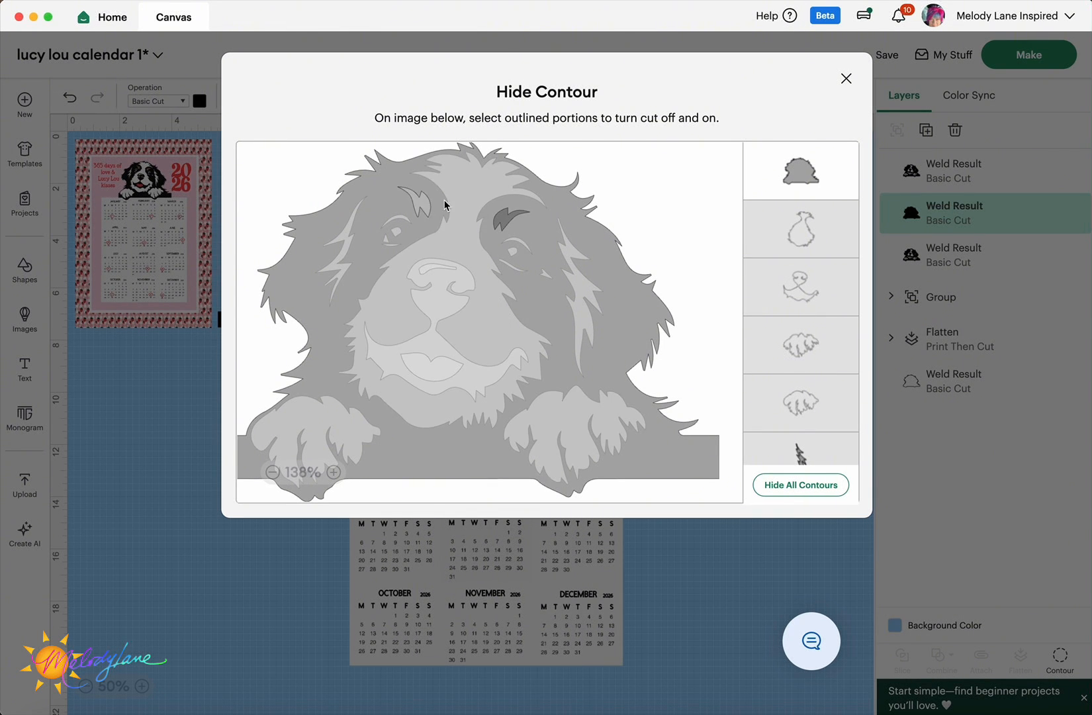
{"action": "left_click", "coordinate": [806, 169]}
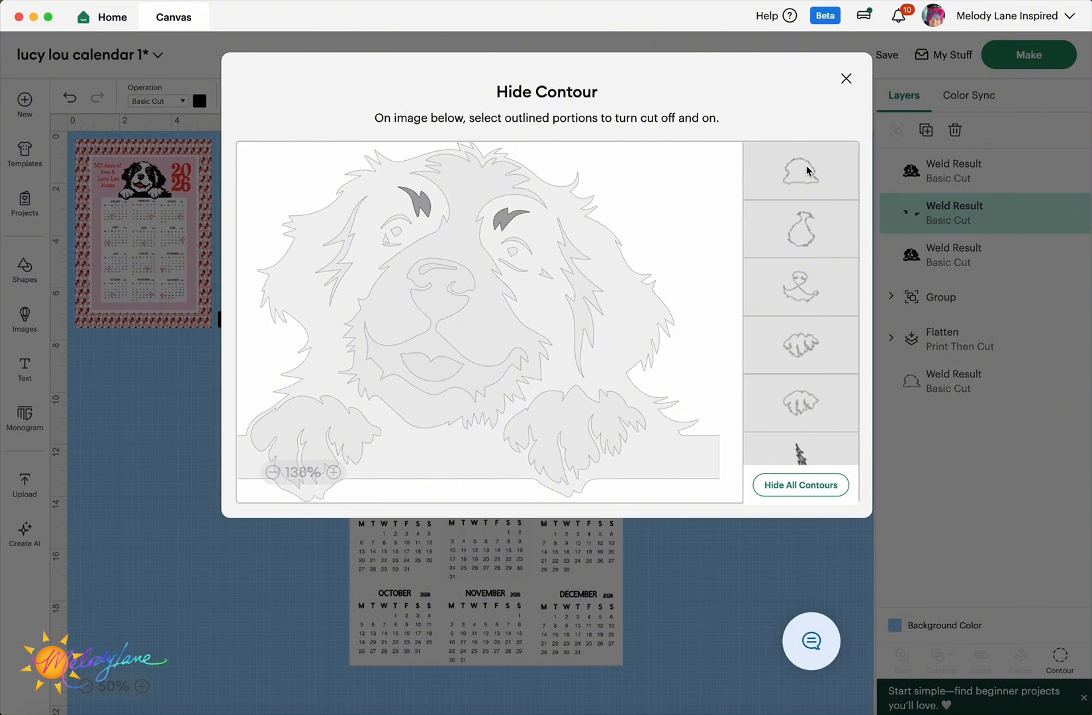
{"action": "left_click", "coordinate": [539, 193]}
{"action": "left_click", "coordinate": [847, 78]}
- Colour the eyebrows brown and place them on the right dog's brows
{"action": "left_click", "coordinate": [199, 101]}
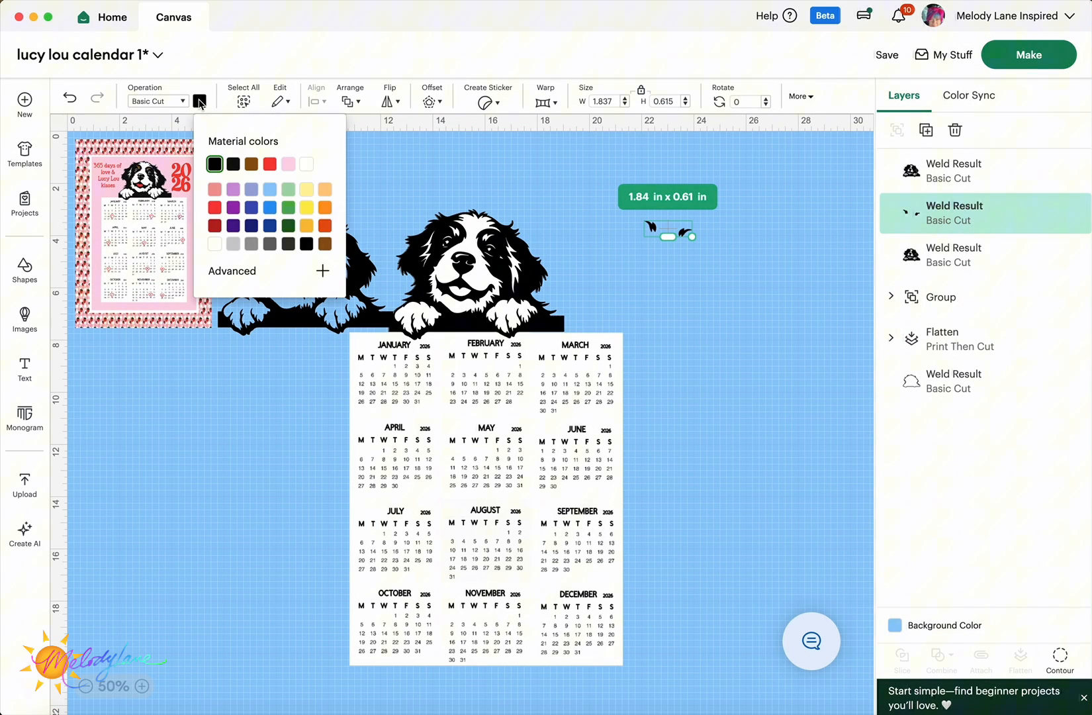
{"action": "left_click", "coordinate": [251, 164]}
{"action": "left_click", "coordinate": [643, 285]}
{"action": "left_click_drag", "start_coordinate": [654, 231], "coordinate": [457, 237]}
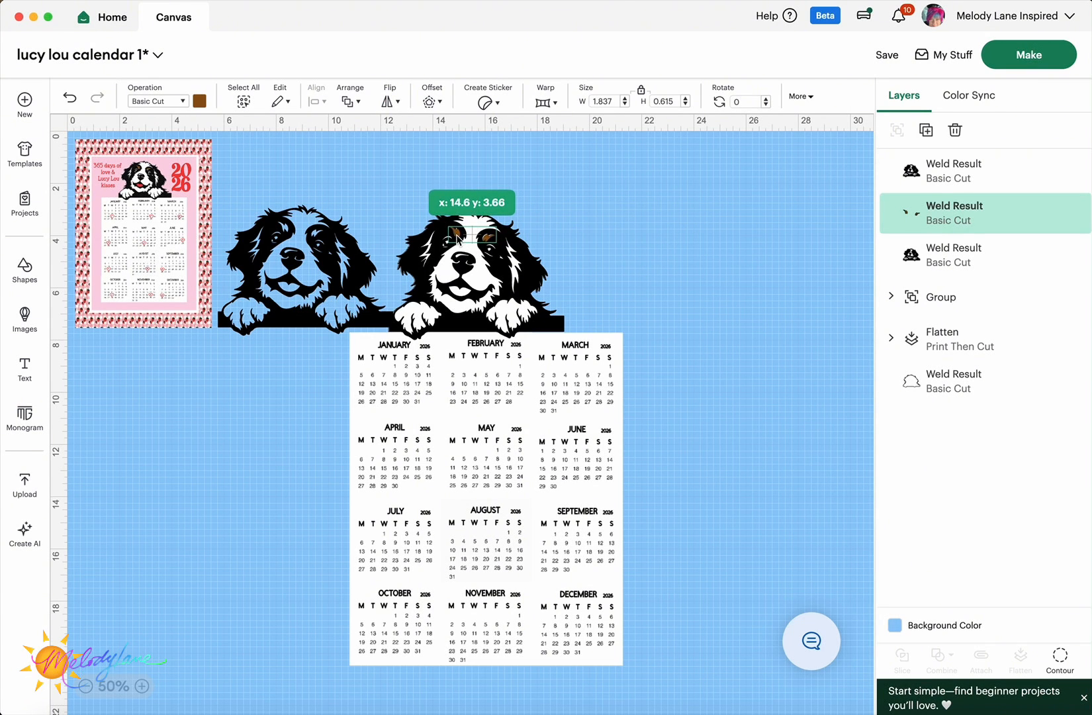
{"action": "left_click", "coordinate": [293, 255]}
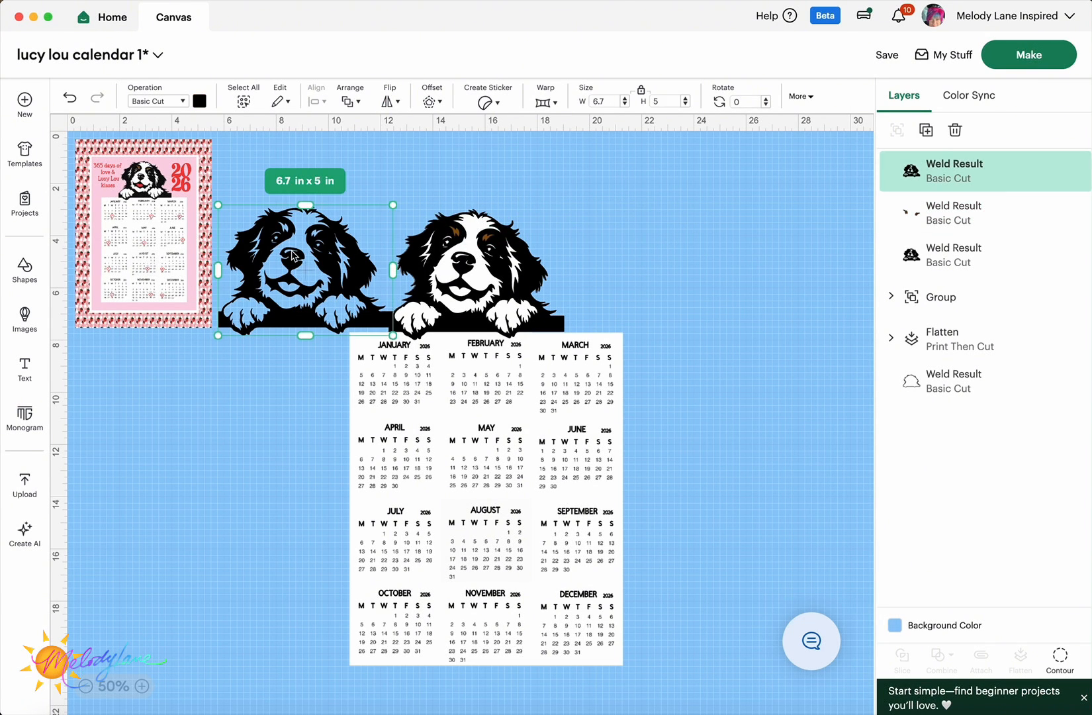
- Hide every contour on the left dog copy except its tongue
{"action": "left_click", "coordinate": [1061, 656]}
{"action": "left_click", "coordinate": [821, 484]}
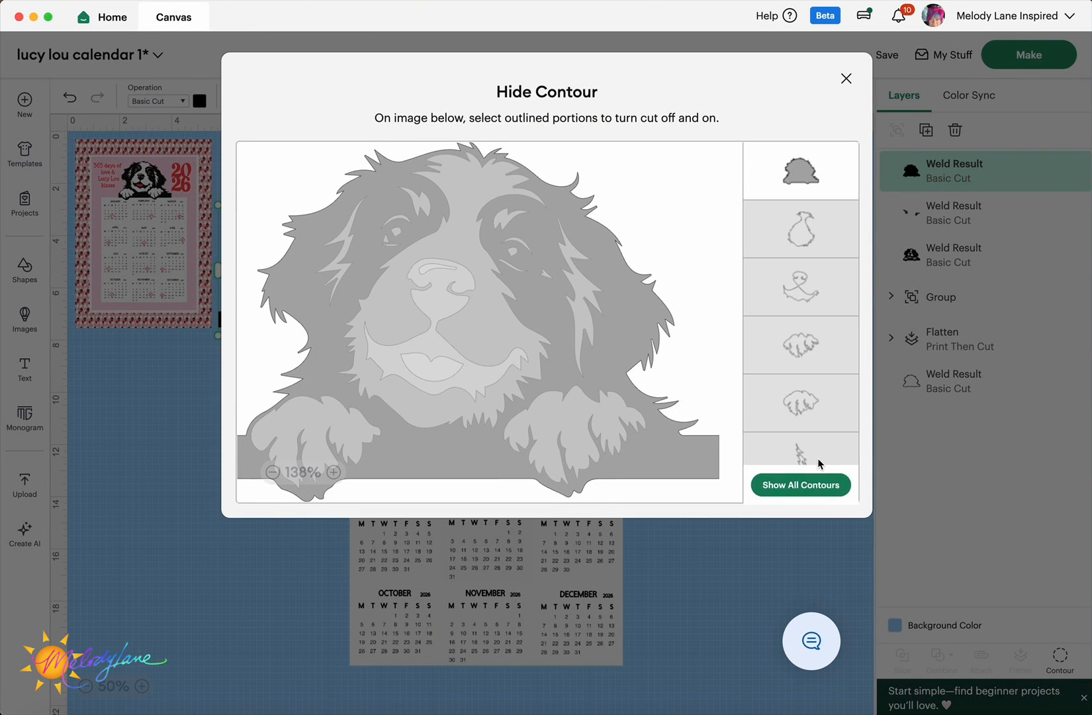
{"action": "left_click", "coordinate": [440, 372]}
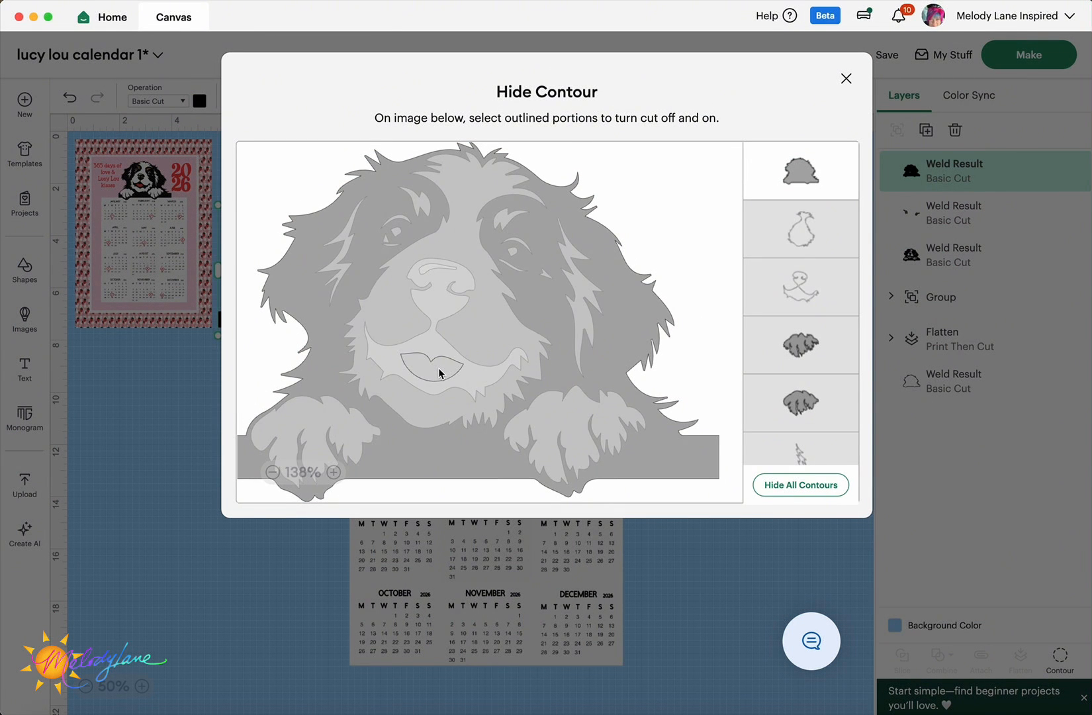
{"action": "left_click", "coordinate": [806, 166]}
{"action": "left_click", "coordinate": [846, 79]}
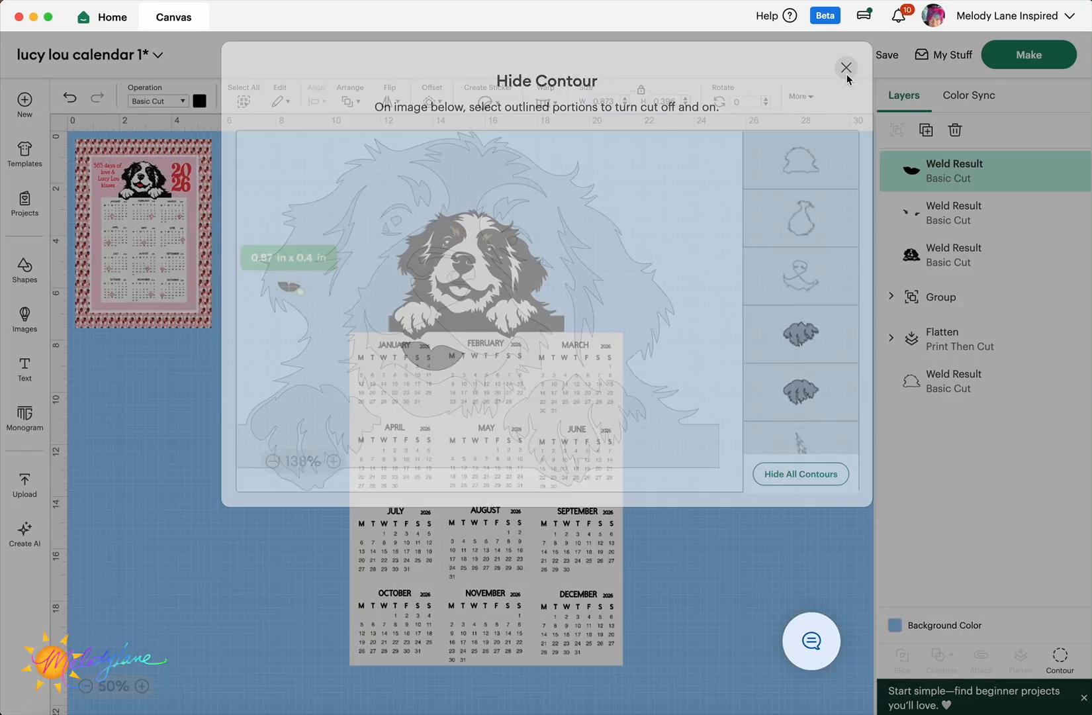
- Colour the tongue red and drag it into the right dog's open mouth
{"action": "left_click", "coordinate": [199, 101]}
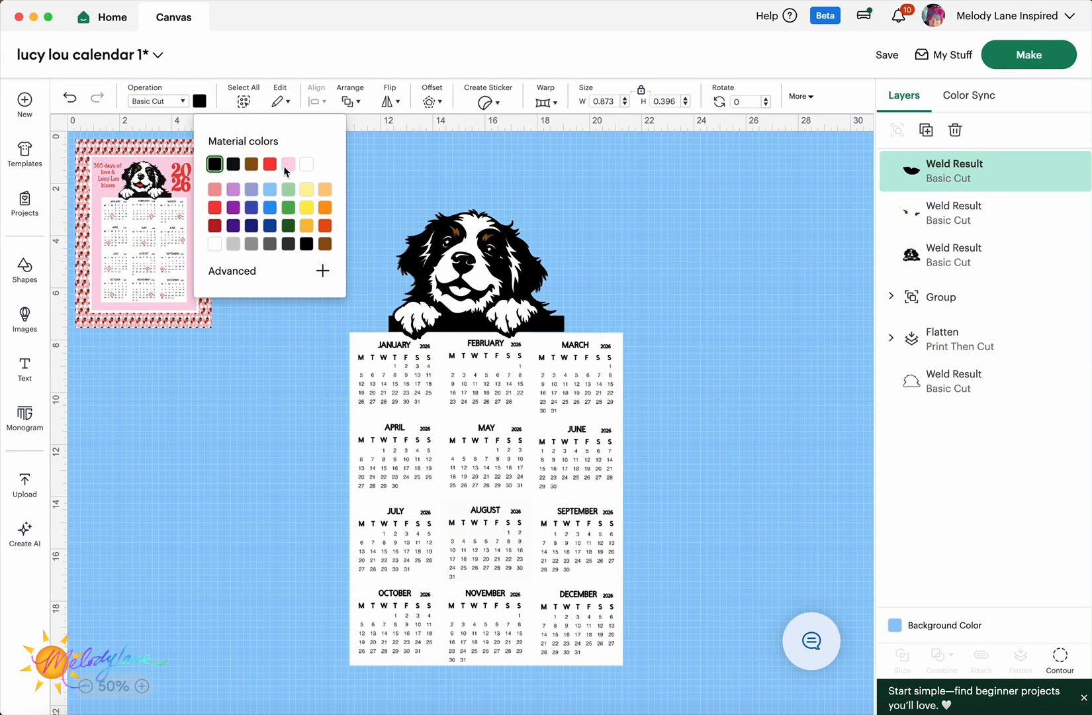
{"action": "left_click", "coordinate": [269, 164]}
{"action": "left_click", "coordinate": [268, 397]}
{"action": "left_click_drag", "start_coordinate": [286, 290], "coordinate": [456, 290]}
- Change the tongue to a deep pink (#f997c1) with the custom colour picker
{"action": "left_click", "coordinate": [200, 101]}
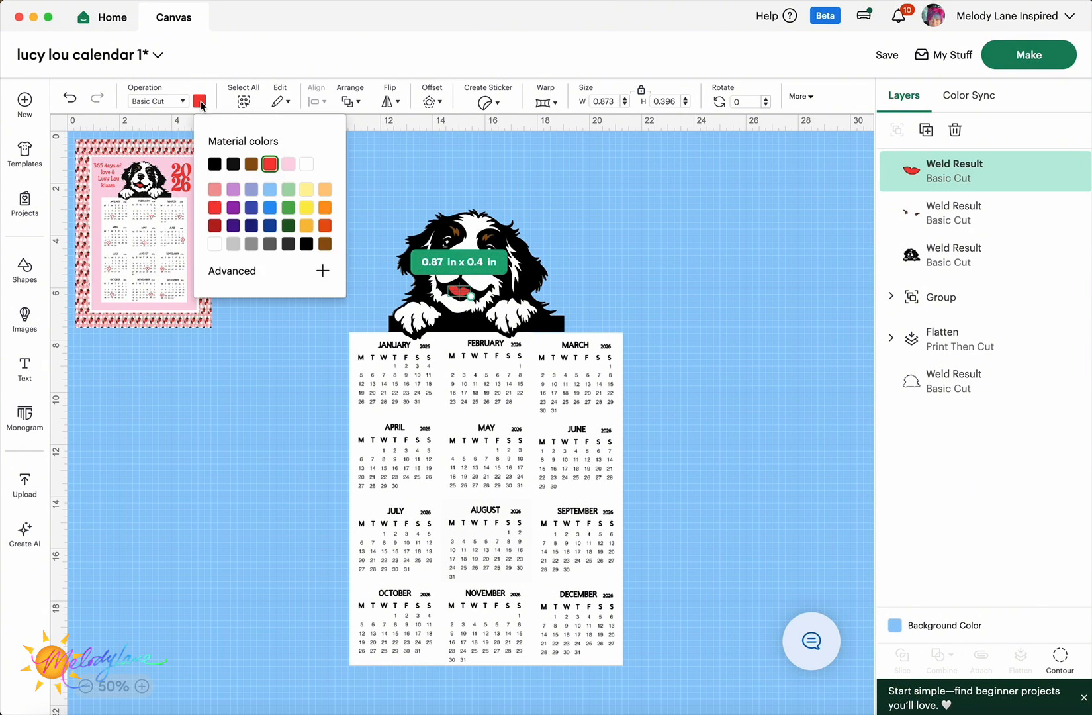
{"action": "left_click", "coordinate": [289, 165]}
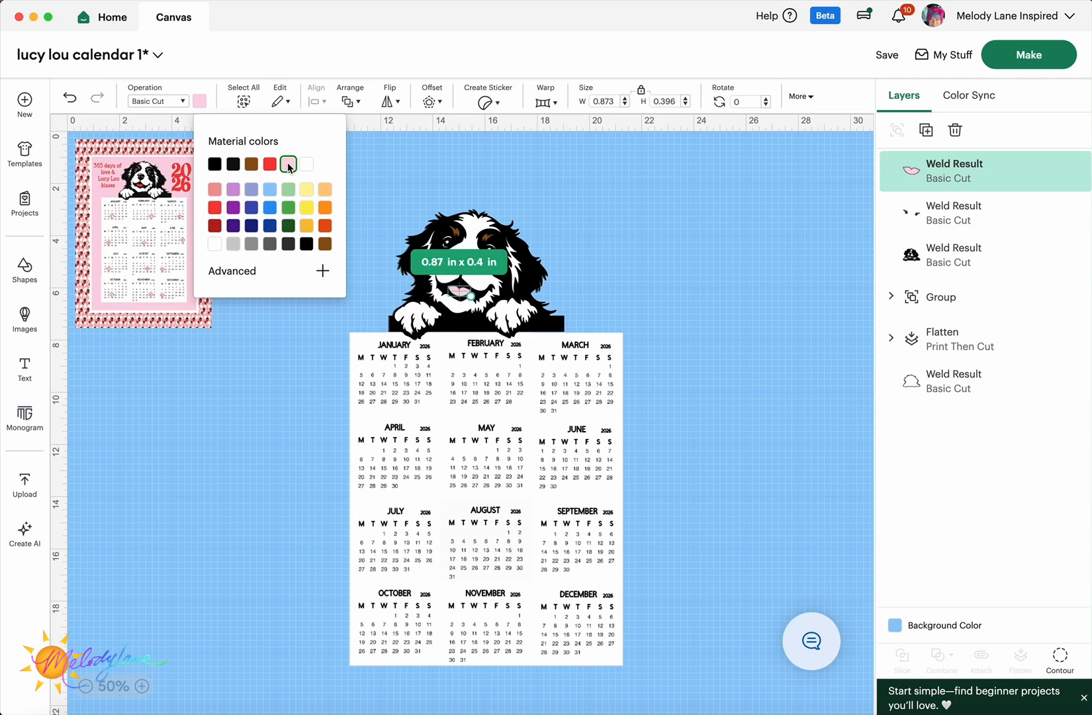
{"action": "left_click", "coordinate": [231, 274]}
{"action": "left_click", "coordinate": [242, 285]}
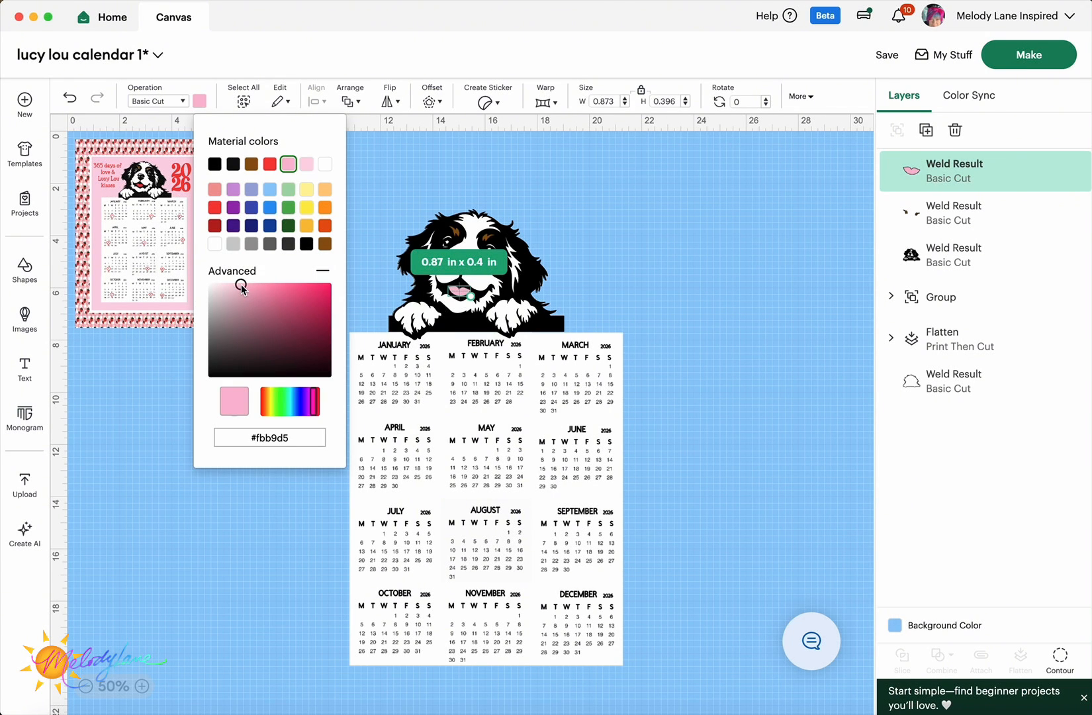
{"action": "left_click", "coordinate": [251, 285]}
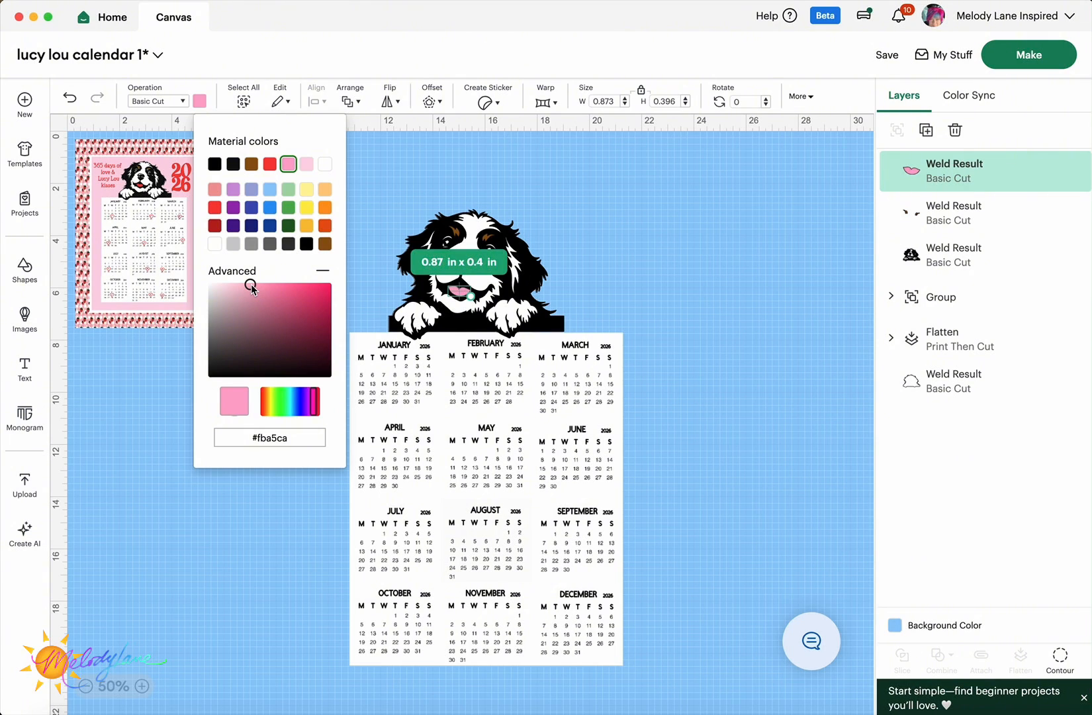
{"action": "left_click", "coordinate": [257, 285]}
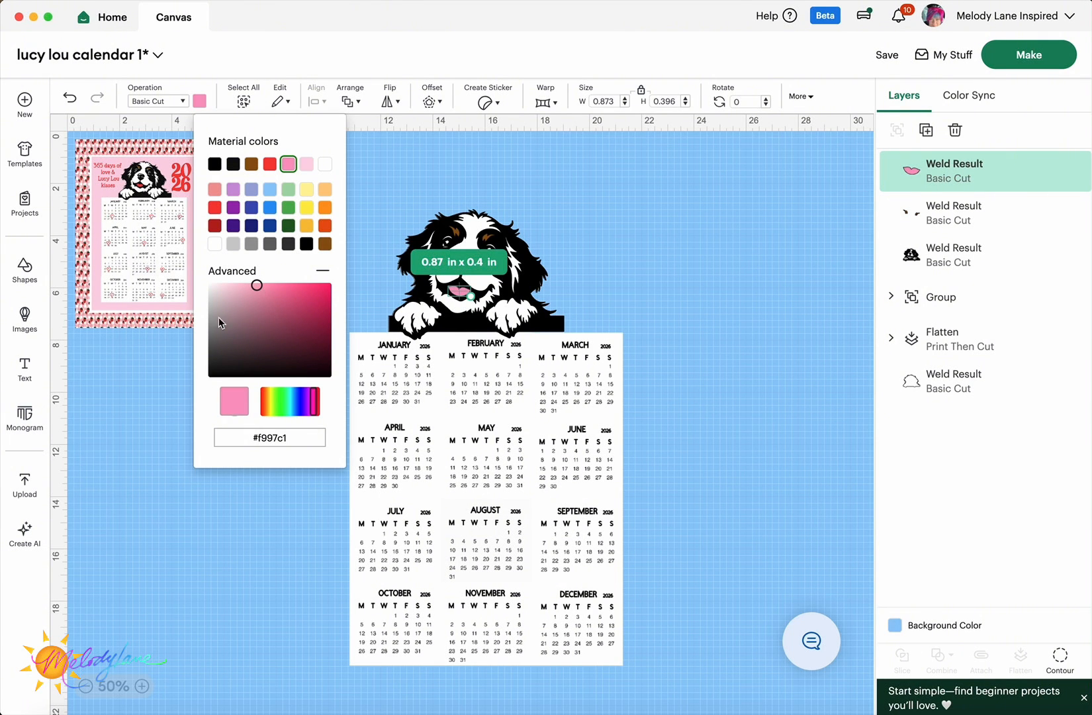
- Marquee-select all of the right dog's parts and group them into one object
{"action": "left_click", "coordinate": [182, 350]}
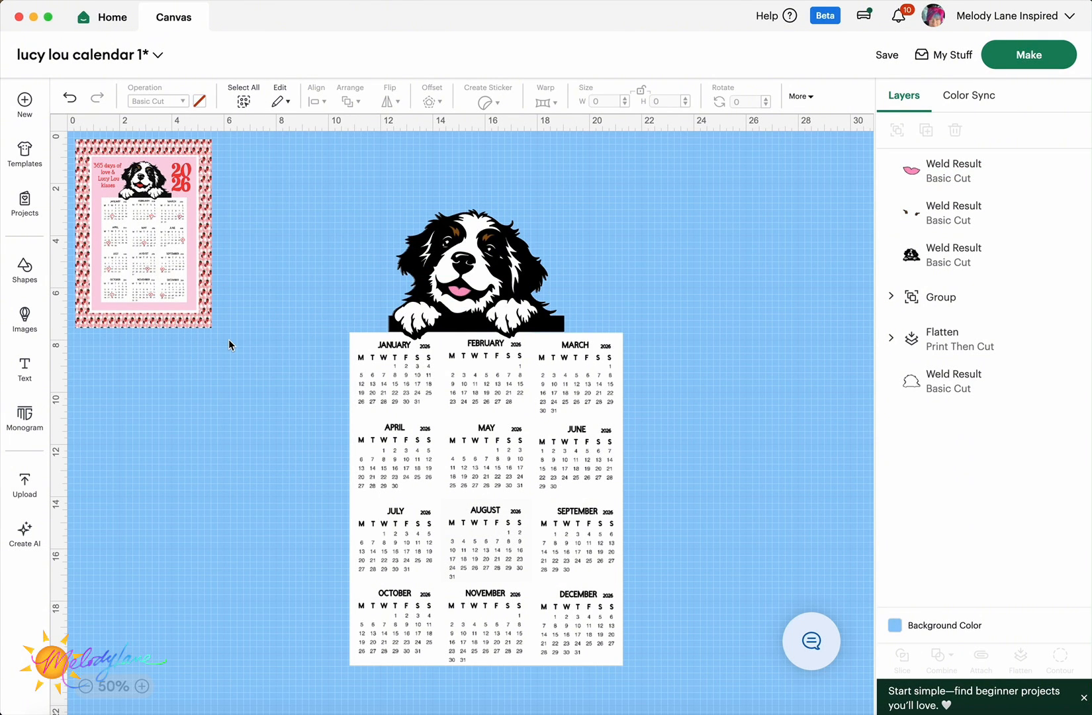
{"action": "left_click_drag", "start_coordinate": [416, 204], "coordinate": [555, 330]}
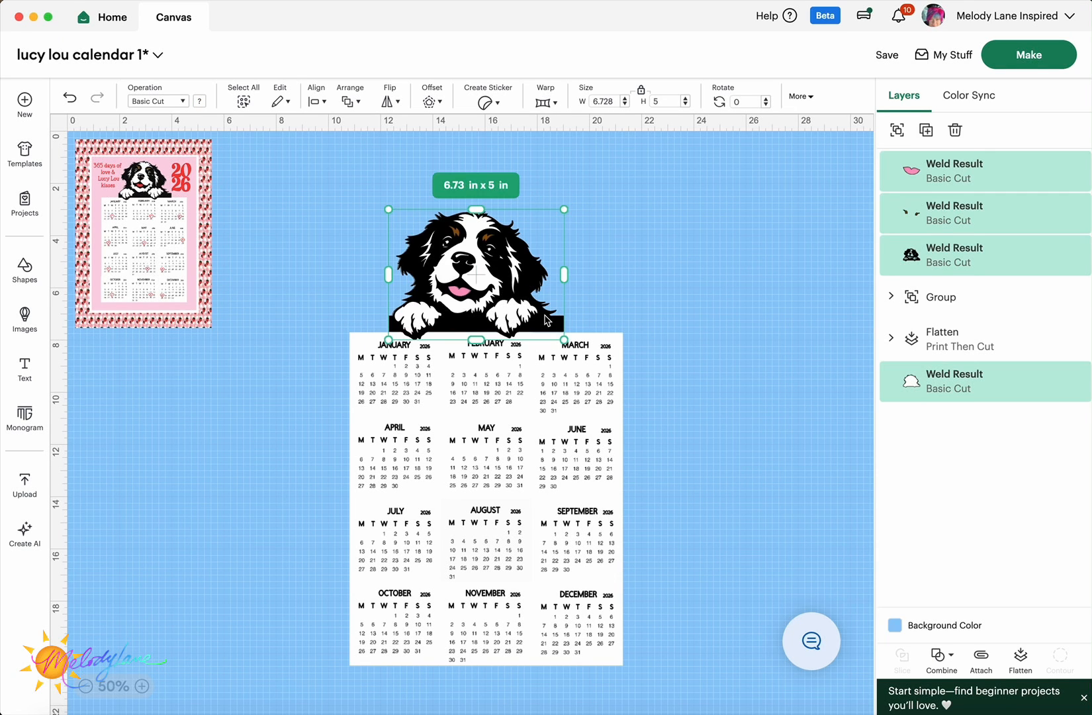
{"action": "left_click", "coordinate": [898, 130]}
- Shrink the dog group to about 5.67 x 4.22 in and sit it on the calendar's top edge
{"action": "left_click", "coordinate": [649, 258]}
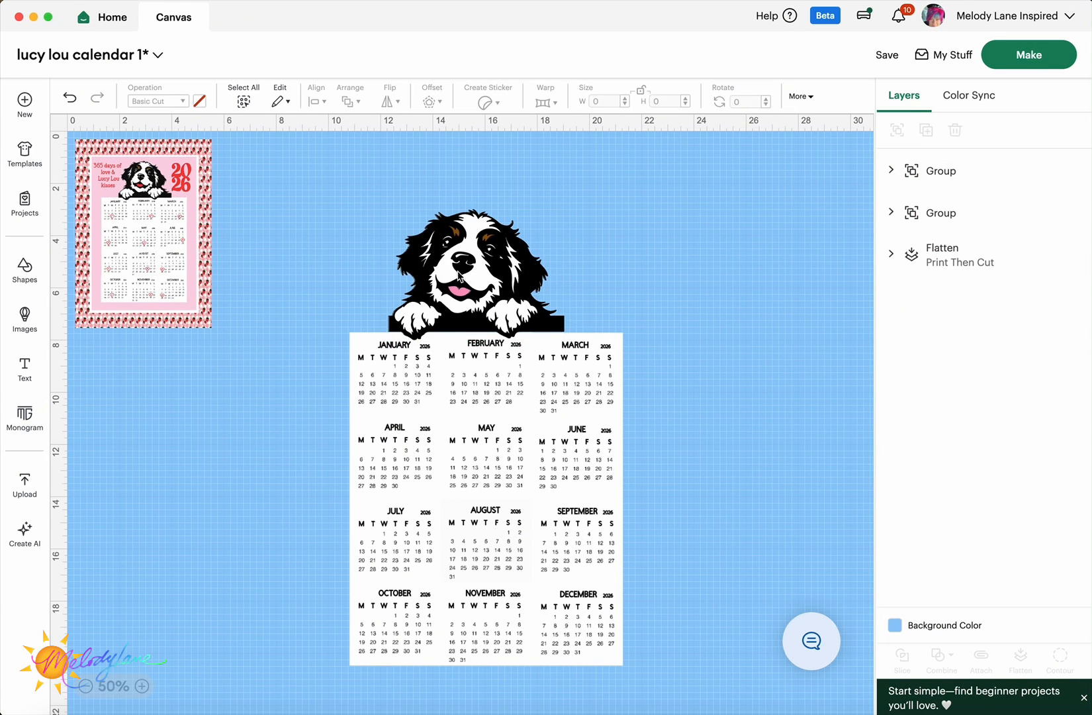
{"action": "left_click_drag", "start_coordinate": [456, 280], "coordinate": [466, 280]}
{"action": "left_click_drag", "start_coordinate": [576, 340], "coordinate": [553, 320]}
{"action": "left_click_drag", "start_coordinate": [499, 285], "coordinate": [509, 303]}
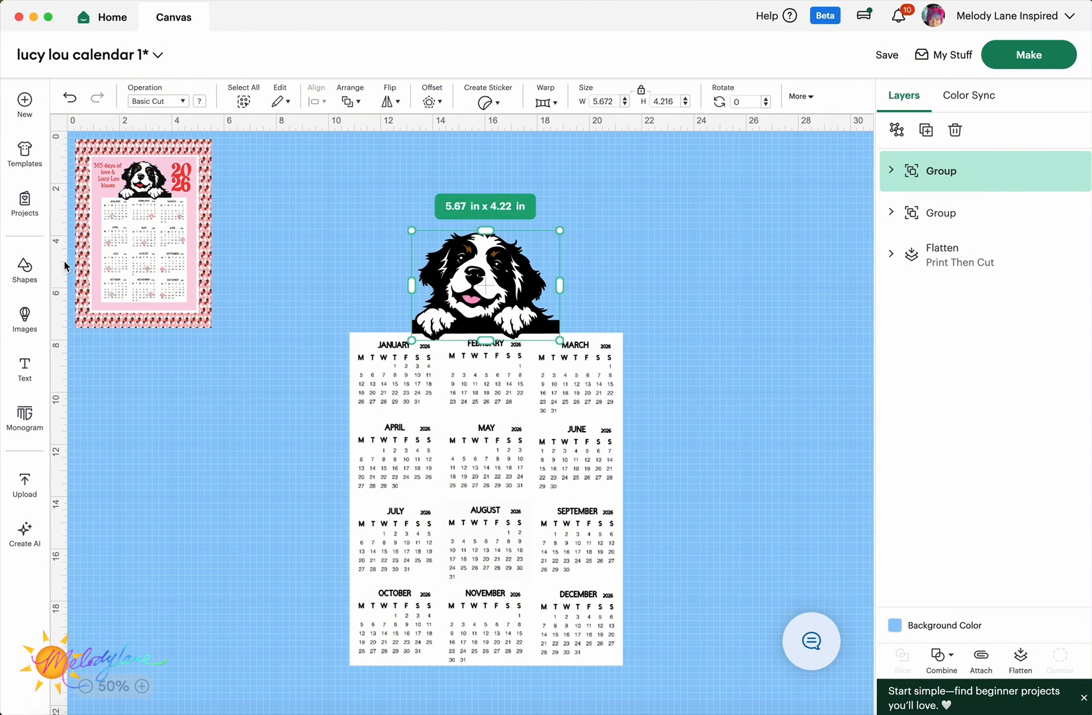
- Add a square and stretch it into a tall 11.72 x 16.77 in rectangle
{"action": "left_click", "coordinate": [23, 268]}
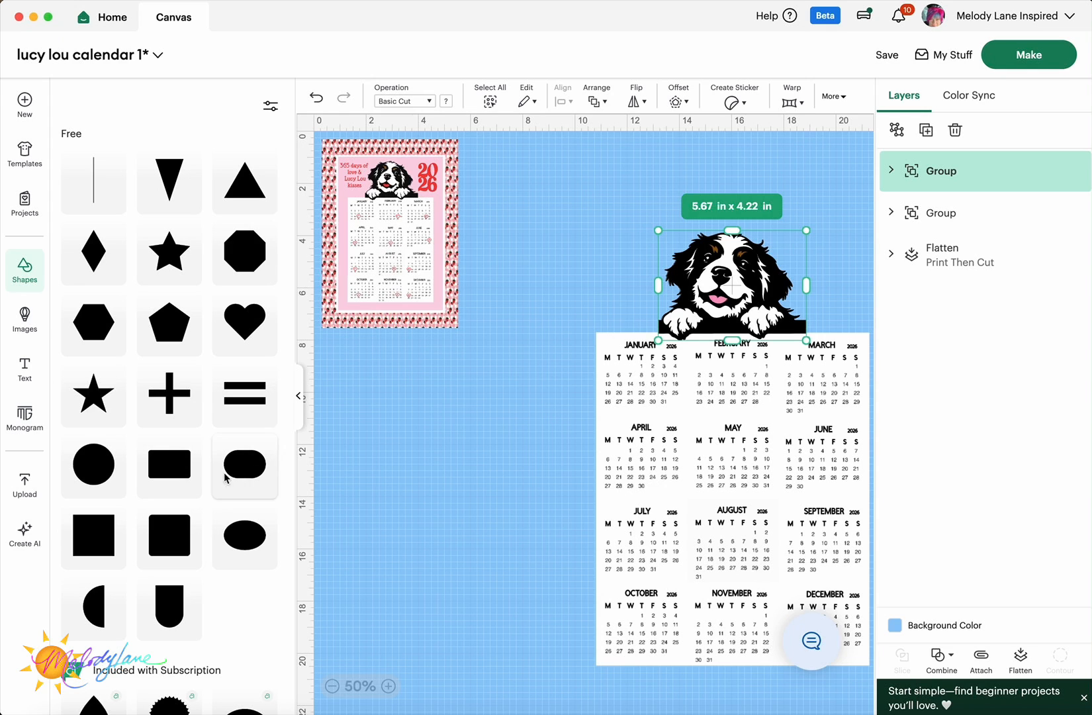
{"action": "left_click", "coordinate": [89, 533]}
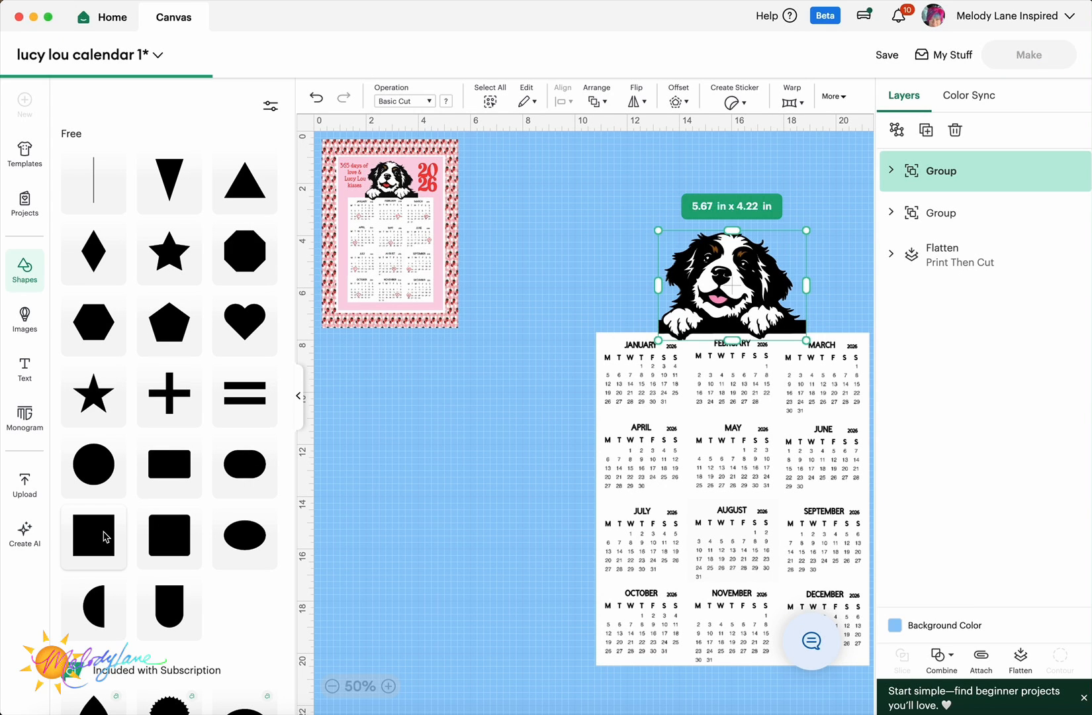
{"action": "left_click", "coordinate": [297, 398]}
{"action": "left_click_drag", "start_coordinate": [239, 300], "coordinate": [282, 287]}
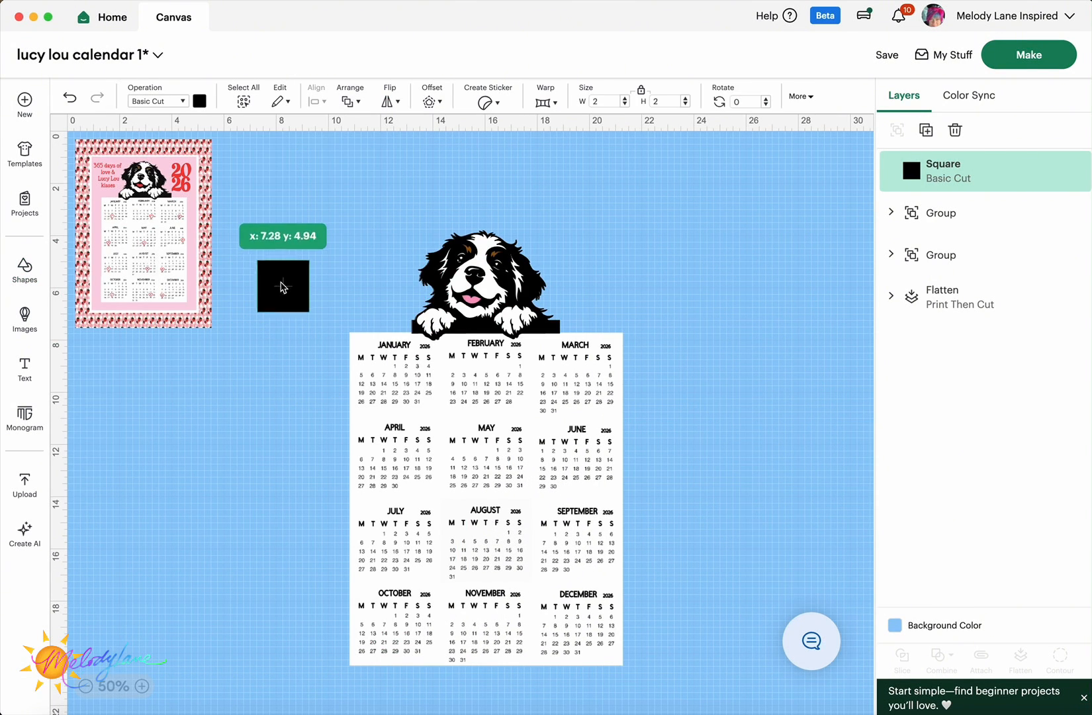
{"action": "left_click_drag", "start_coordinate": [283, 286], "coordinate": [565, 668]}
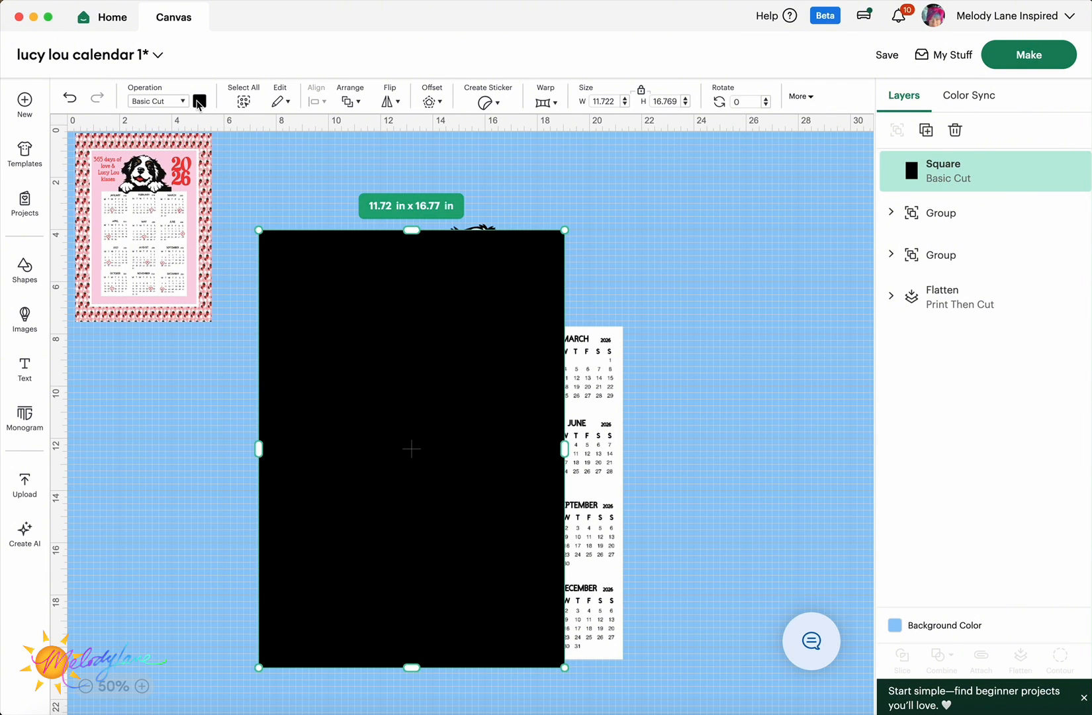
- Colour the rectangle light pink (#fdd5e6), move it over the calendar, and send it to back
{"action": "left_click", "coordinate": [199, 101]}
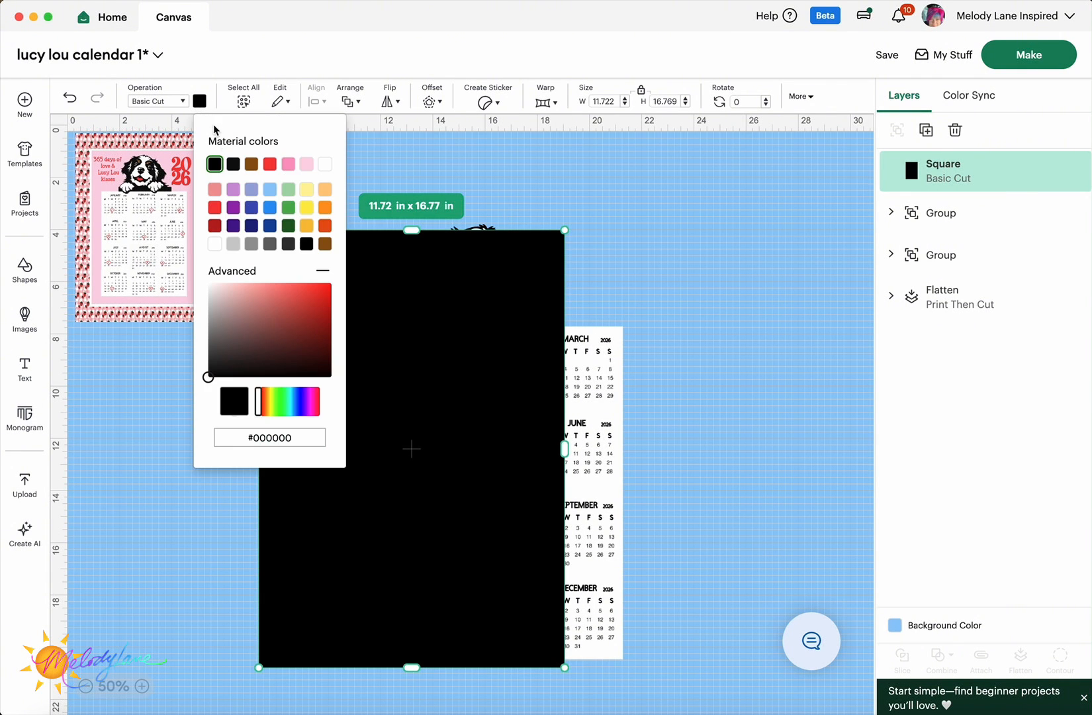
{"action": "left_click", "coordinate": [307, 164]}
{"action": "left_click_drag", "start_coordinate": [460, 401], "coordinate": [536, 415]}
{"action": "right_click", "coordinate": [536, 416]}
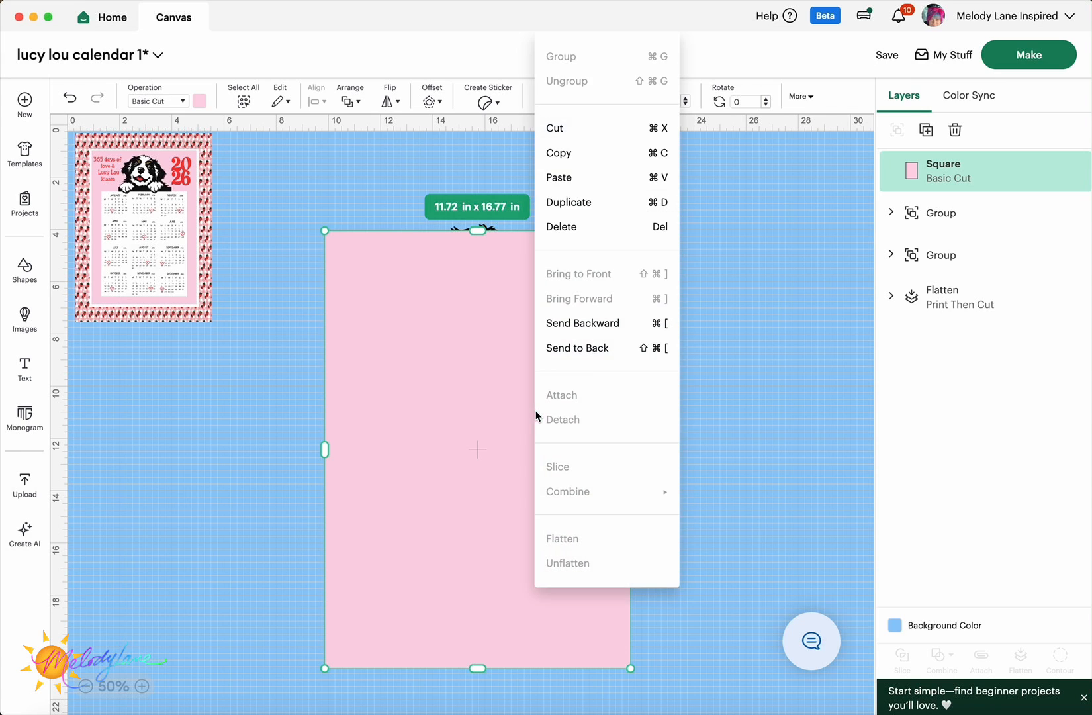
{"action": "left_click", "coordinate": [570, 346]}
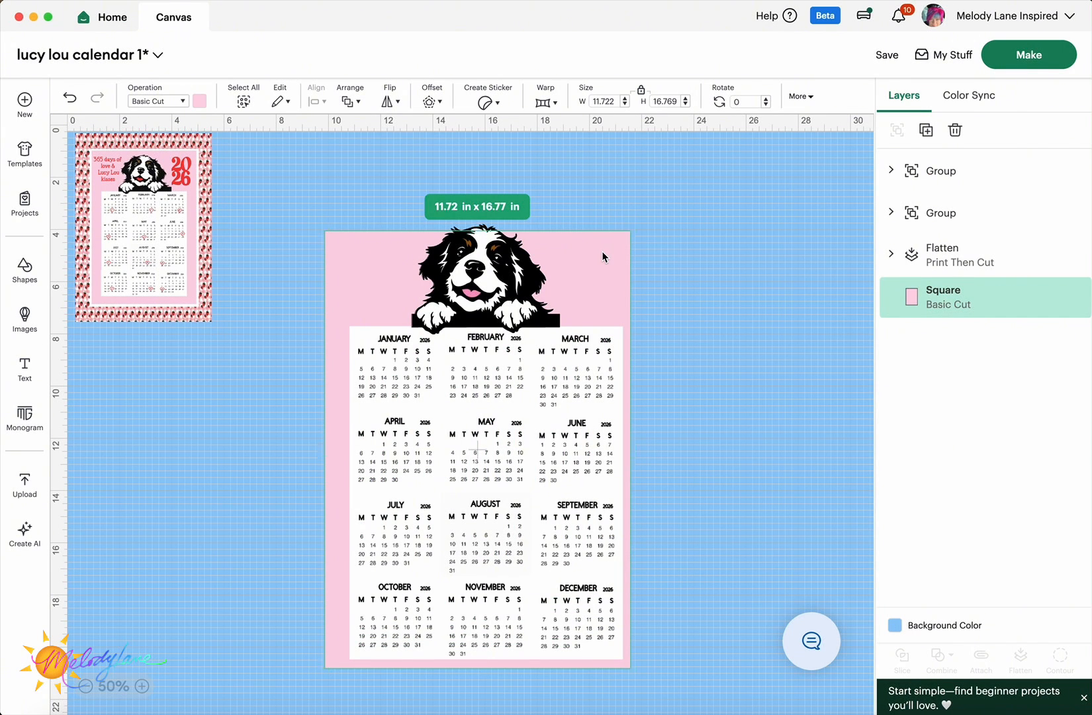
- Enlarge the pink rectangle to about 12.56 x 17.96 in and centre the dog over the calendar
{"action": "left_click_drag", "start_coordinate": [325, 231], "coordinate": [303, 199]}
{"action": "left_click_drag", "start_coordinate": [622, 233], "coordinate": [969, 170]}
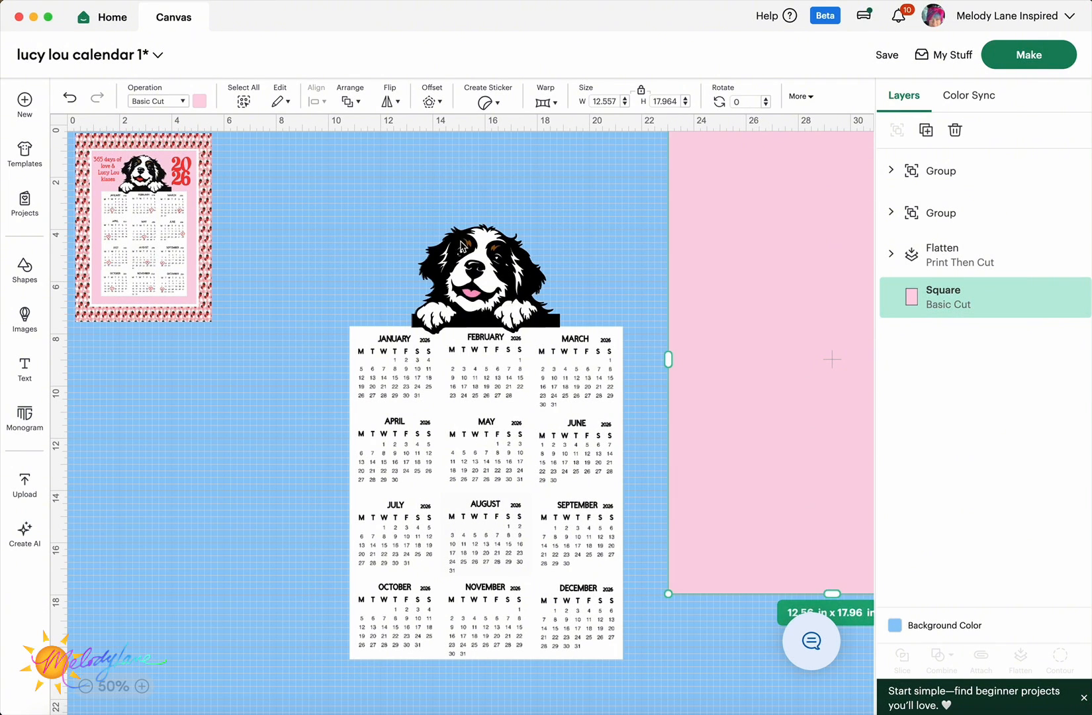
{"action": "left_click_drag", "start_coordinate": [314, 211], "coordinate": [609, 452]}
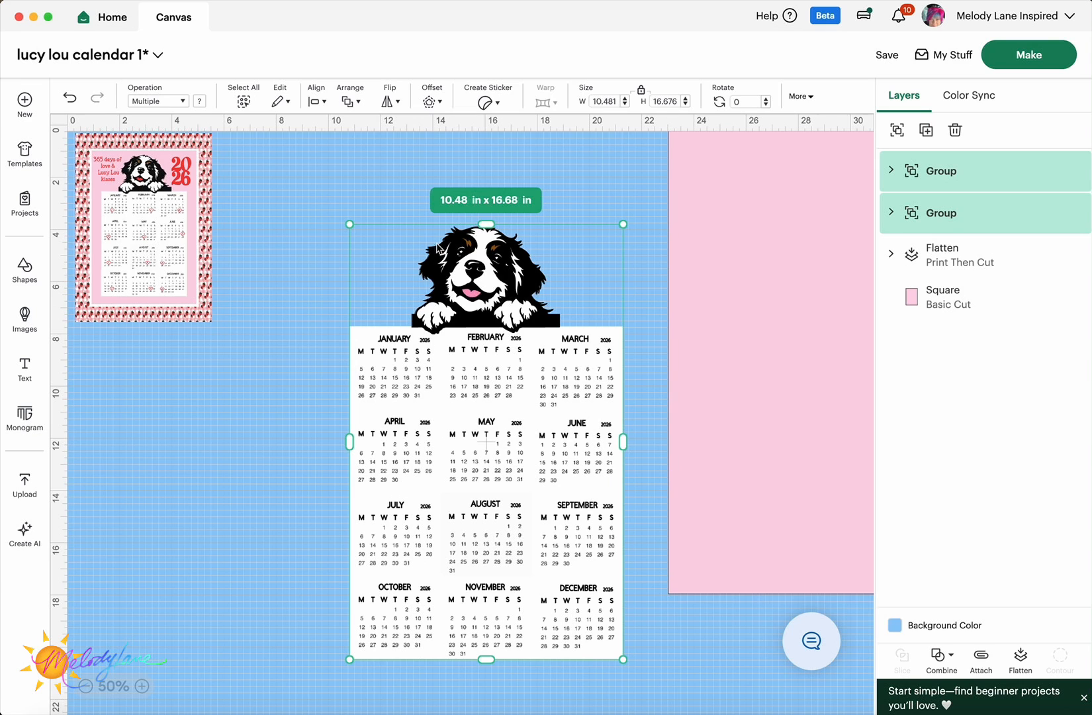
{"action": "left_click", "coordinate": [317, 102]}
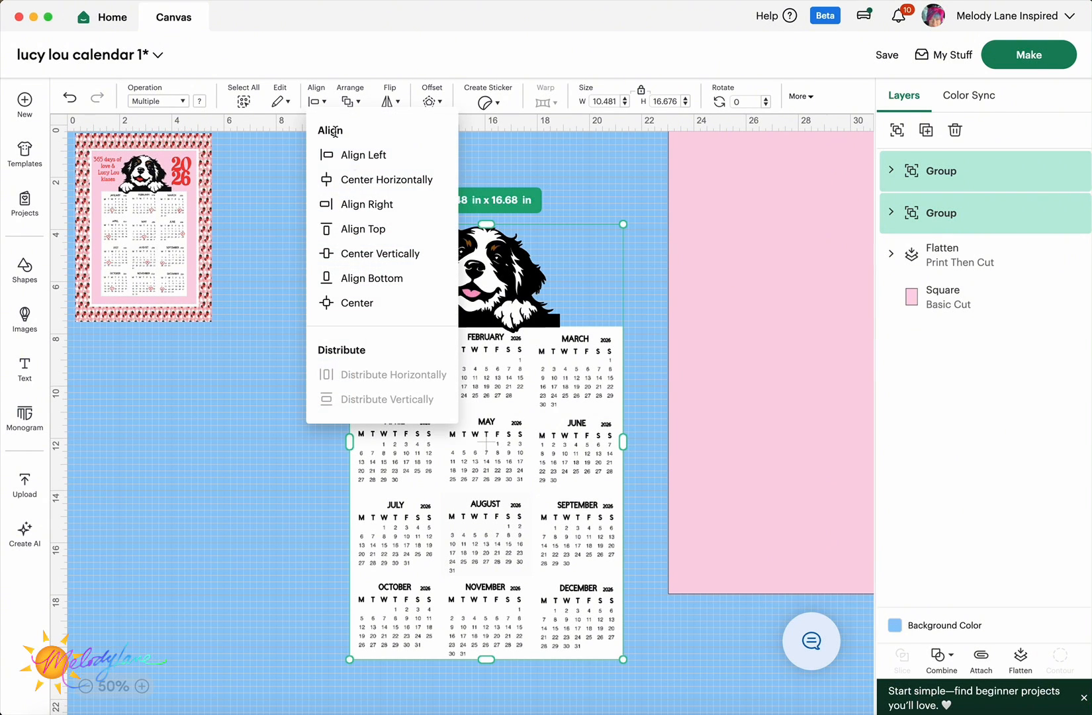
{"action": "left_click", "coordinate": [369, 184]}
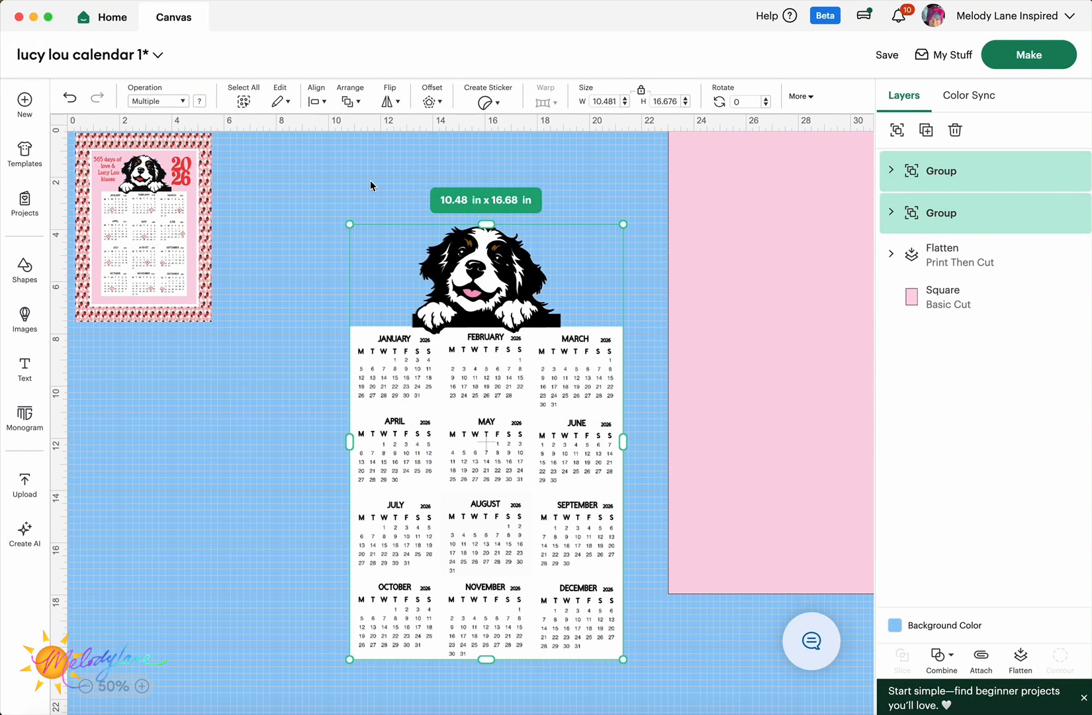
{"action": "left_click", "coordinate": [293, 239]}
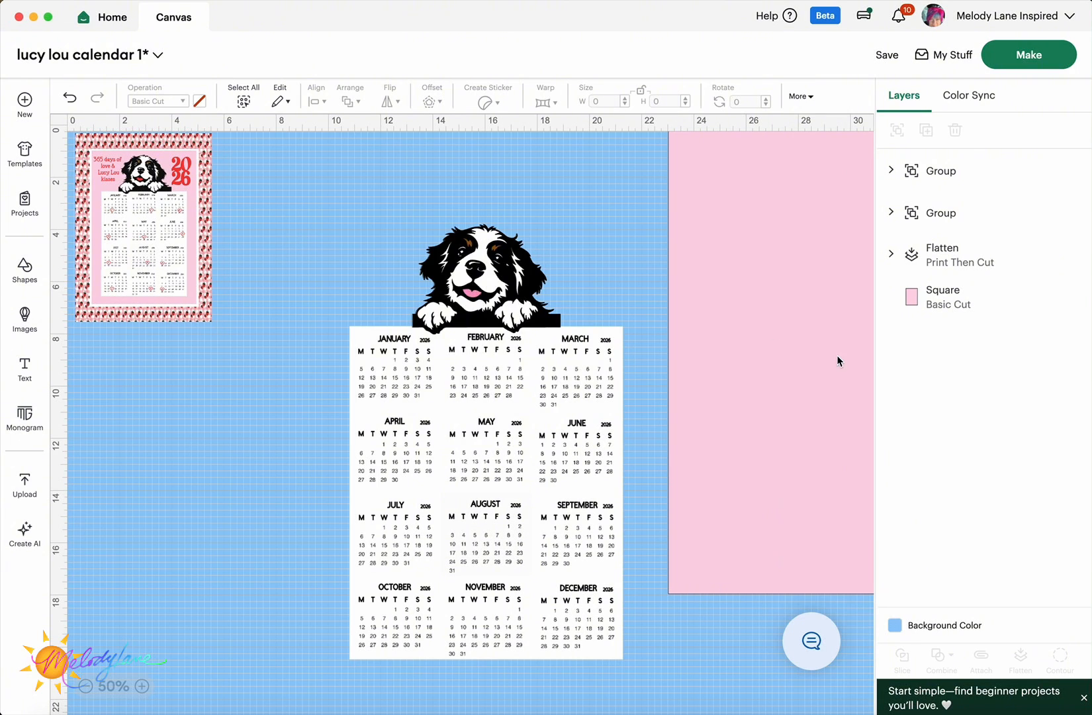
- Group the dog and calendar, then centre that group on the pink rectangle
{"action": "left_click_drag", "start_coordinate": [326, 188], "coordinate": [615, 485]}
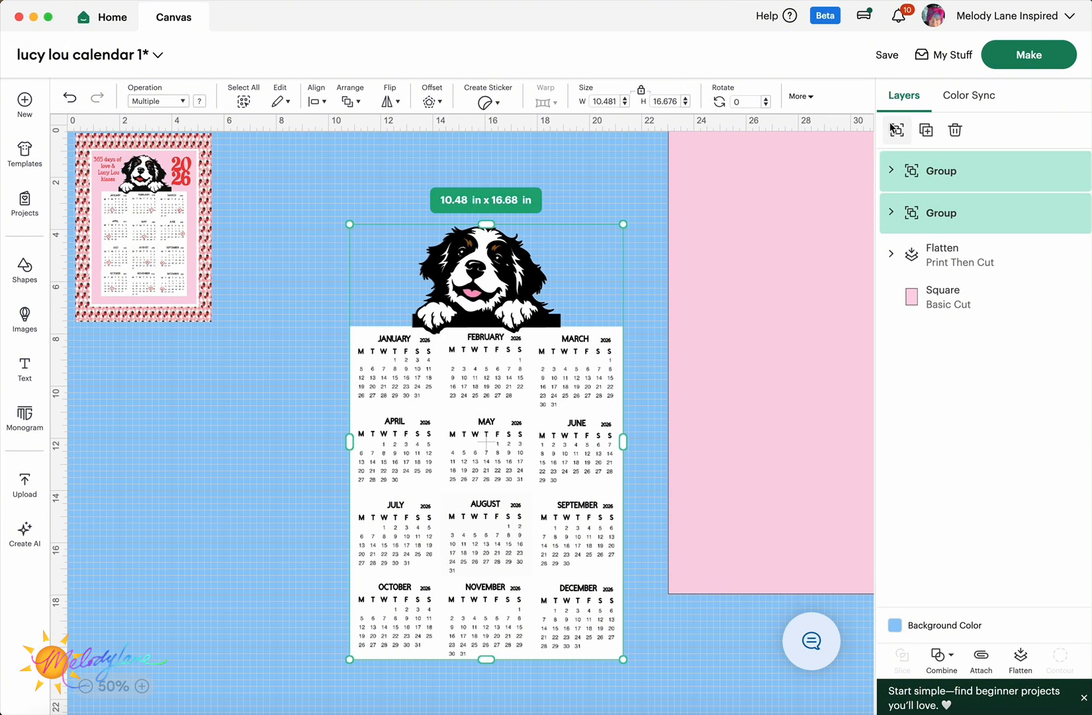
{"action": "left_click", "coordinate": [898, 135]}
{"action": "left_click_drag", "start_coordinate": [772, 319], "coordinate": [426, 404]}
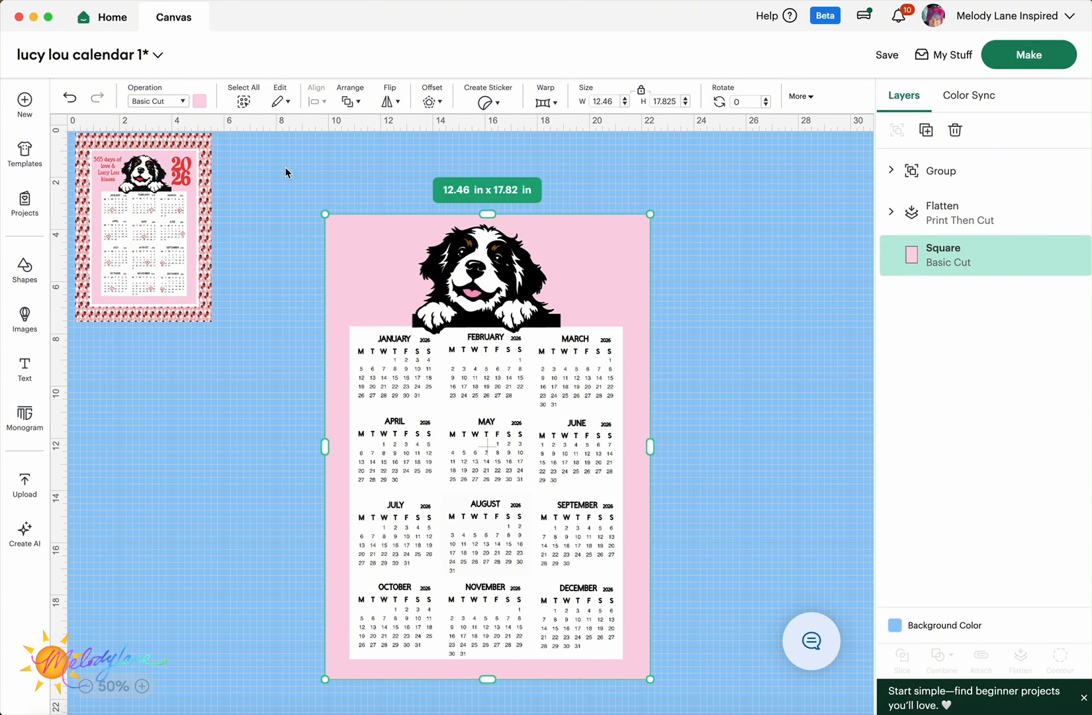
{"action": "left_click_drag", "start_coordinate": [303, 157], "coordinate": [715, 631]}
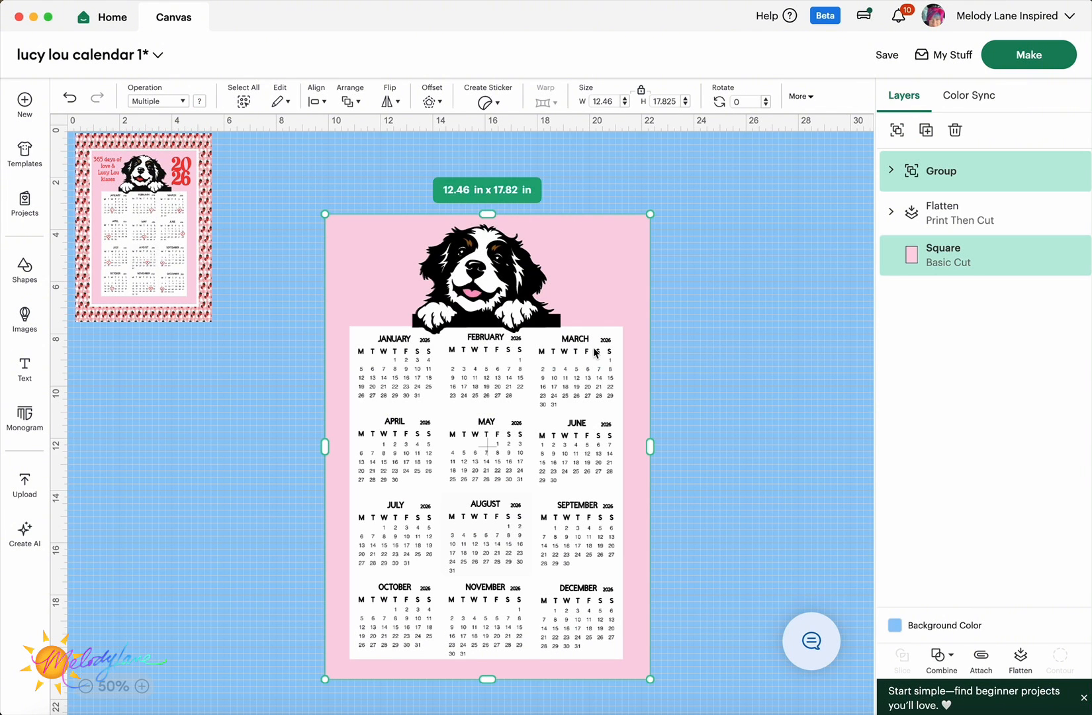
{"action": "left_click", "coordinate": [316, 100]}
{"action": "left_click", "coordinate": [388, 315]}
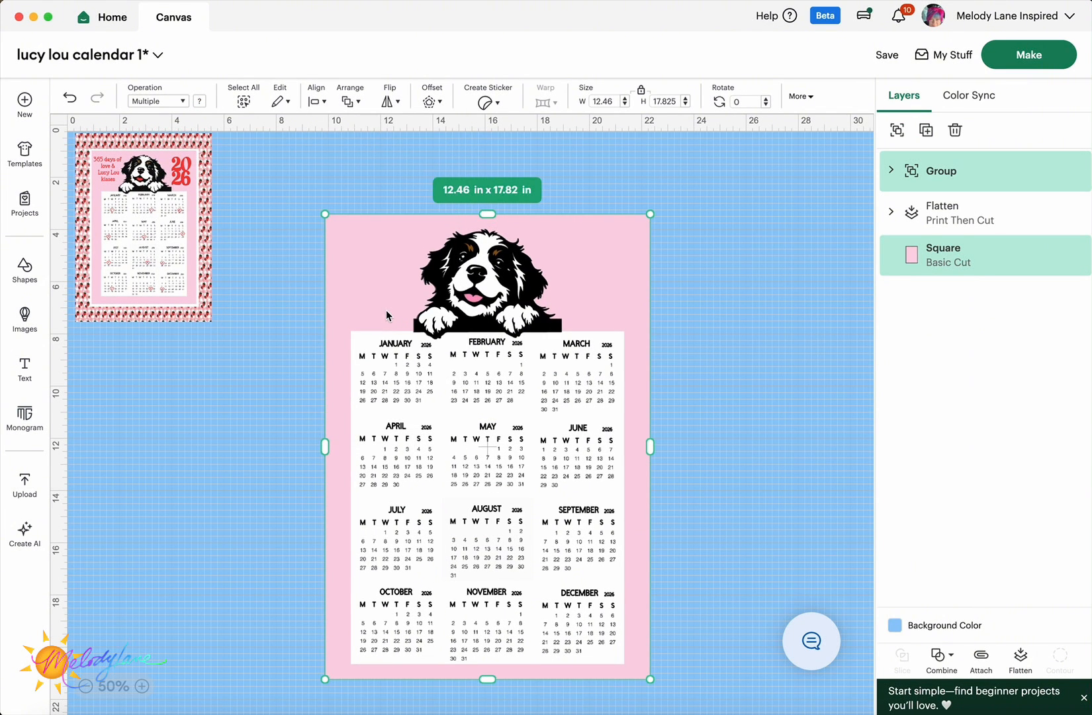
- Apply a square-cornered offset of about 0.194 in around the pink rectangle
{"action": "left_click", "coordinate": [287, 252]}
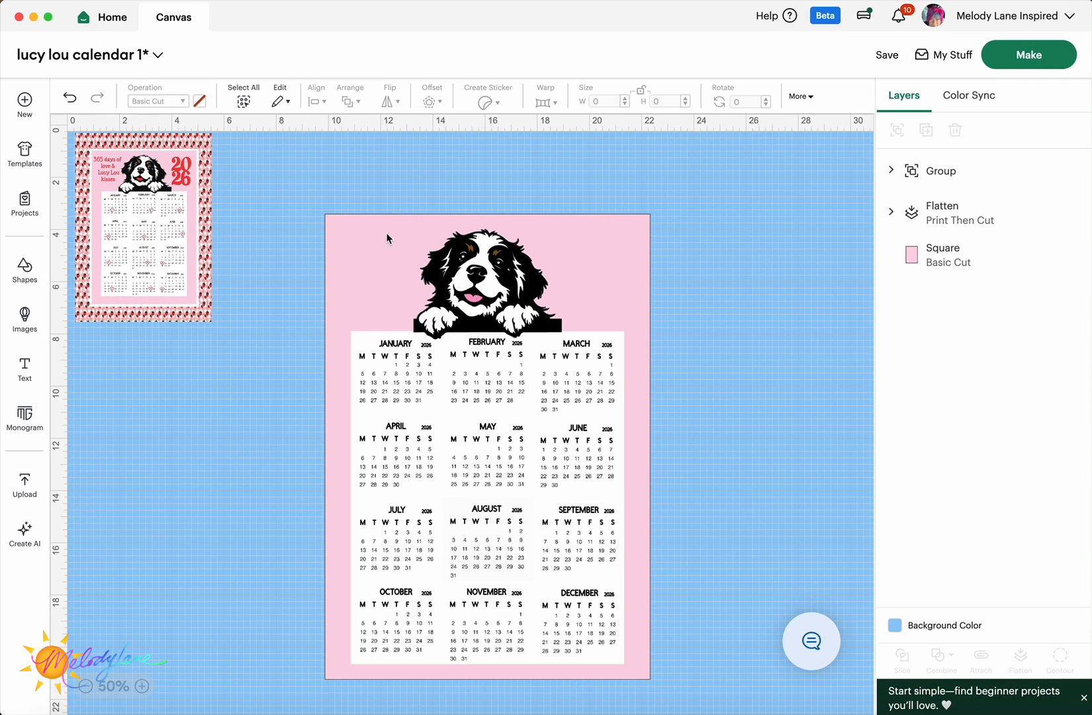
{"action": "left_click", "coordinate": [360, 235]}
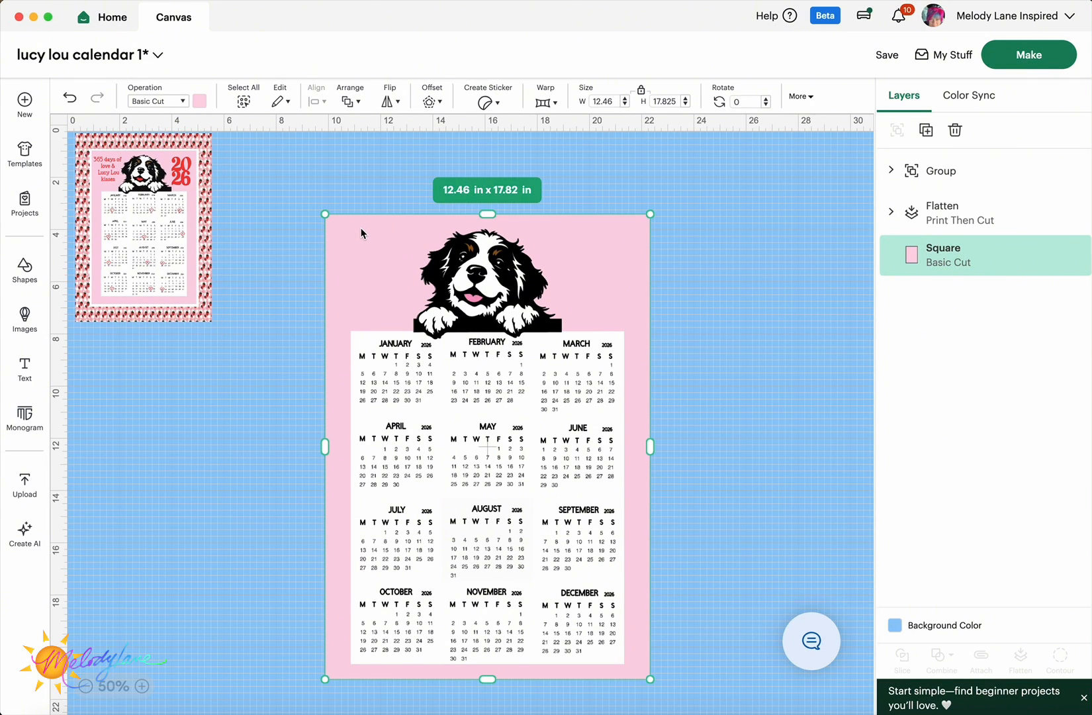
{"action": "left_click", "coordinate": [431, 101]}
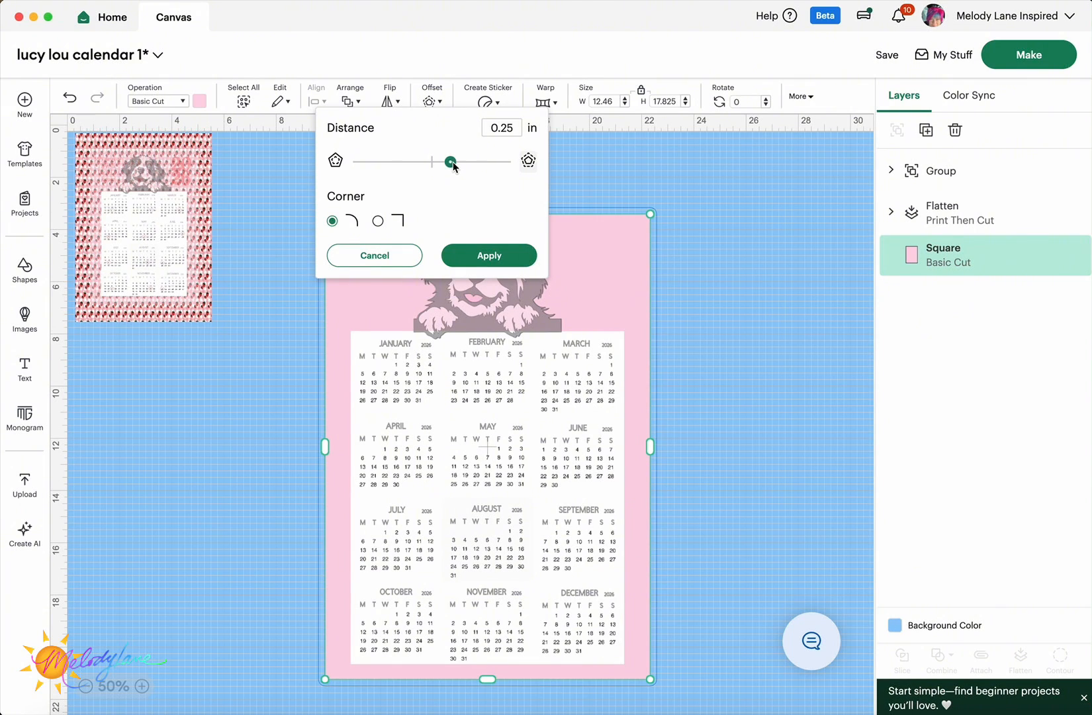
{"action": "left_click_drag", "start_coordinate": [454, 165], "coordinate": [443, 165]}
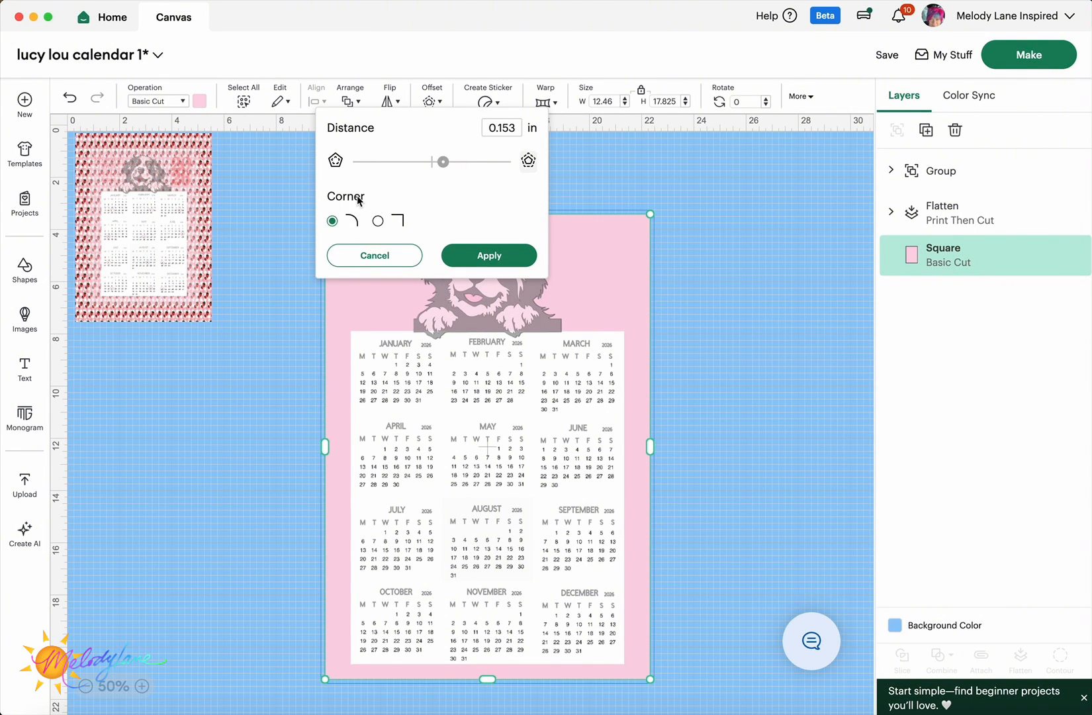
{"action": "left_click", "coordinate": [379, 221]}
{"action": "left_click_drag", "start_coordinate": [442, 165], "coordinate": [448, 165]}
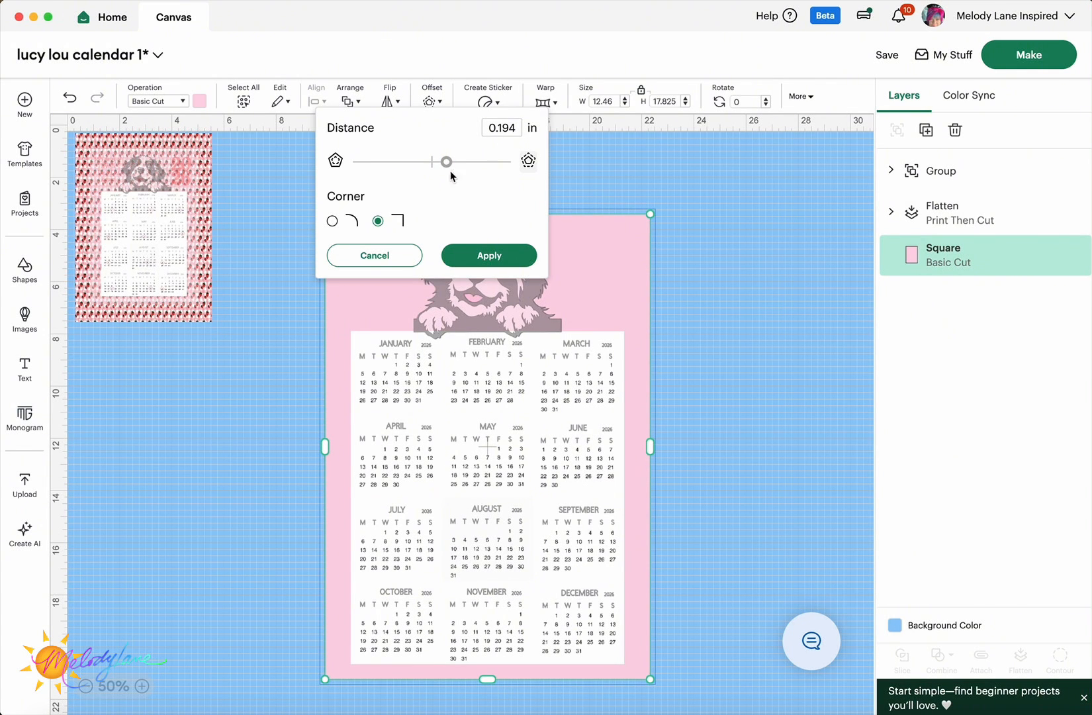
{"action": "left_click", "coordinate": [497, 253]}
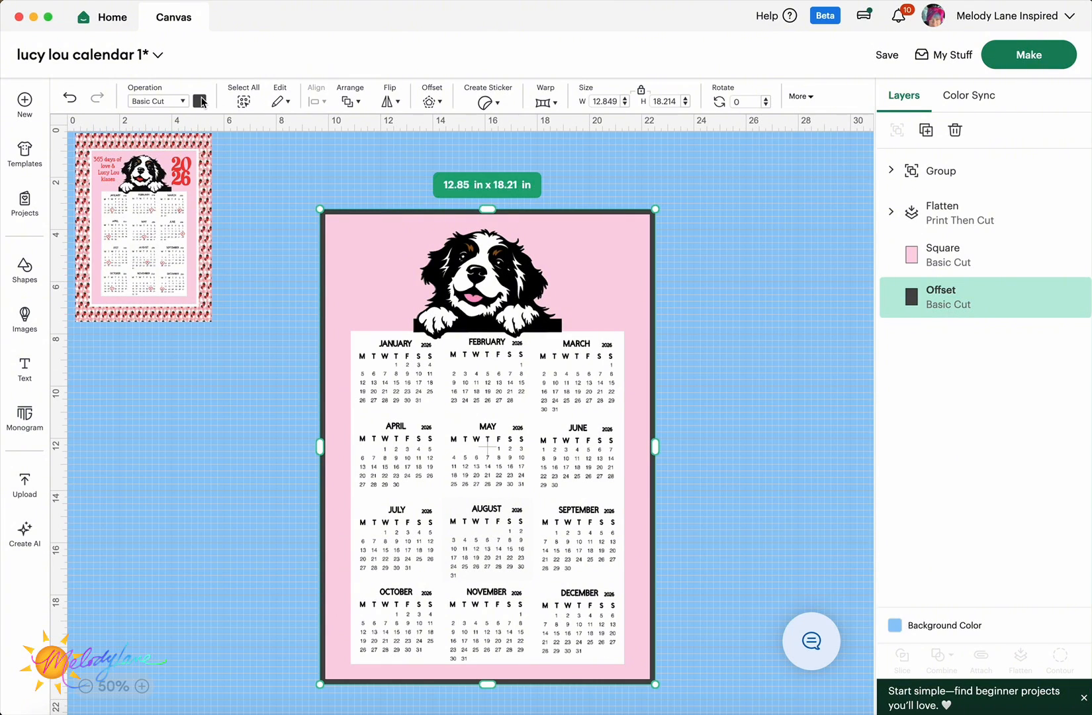
- Colour the new offset border white
{"action": "left_click", "coordinate": [200, 101]}
{"action": "left_click", "coordinate": [216, 183]}
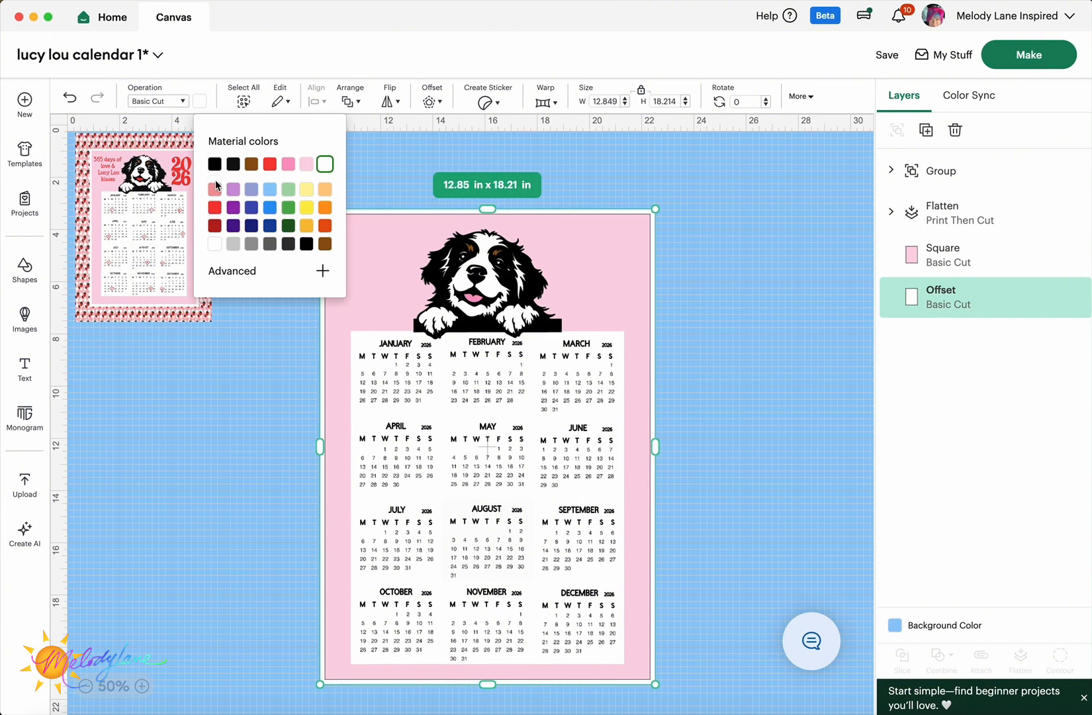
{"action": "left_click", "coordinate": [203, 413]}
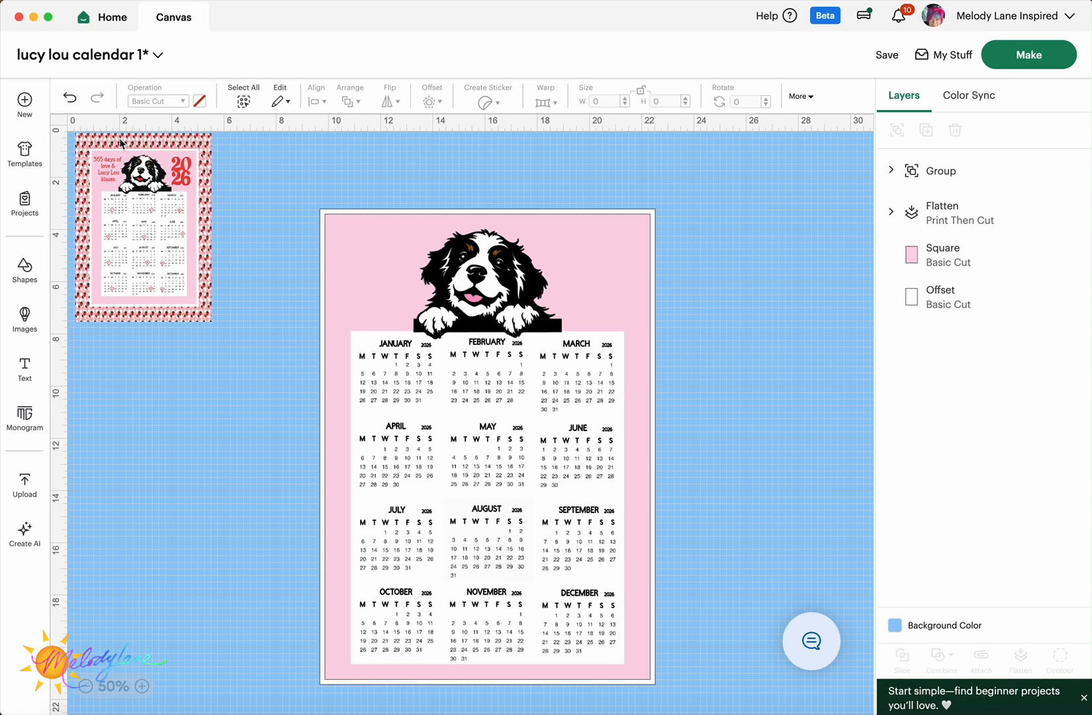
- Search images for 'strawberry pattern' filtered to Print Then Cut and browse the full results
{"action": "left_click", "coordinate": [25, 318]}
{"action": "left_click", "coordinate": [235, 107]}
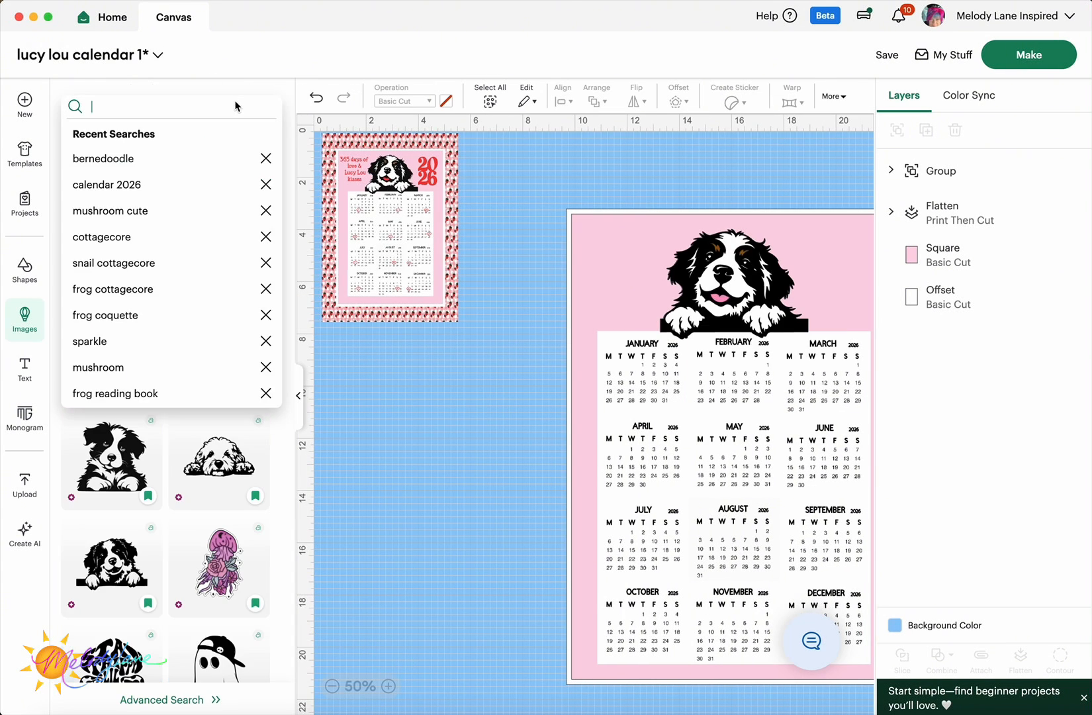
{"action": "type", "text": "strawber"}
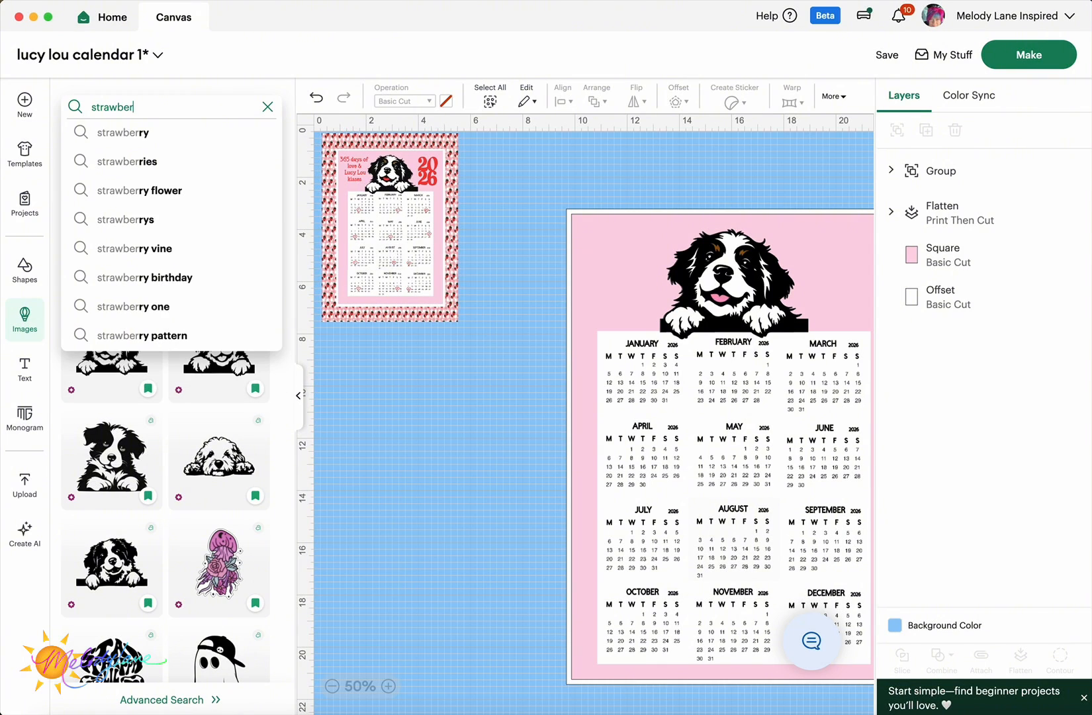
{"action": "type", "text": "ry patte"}
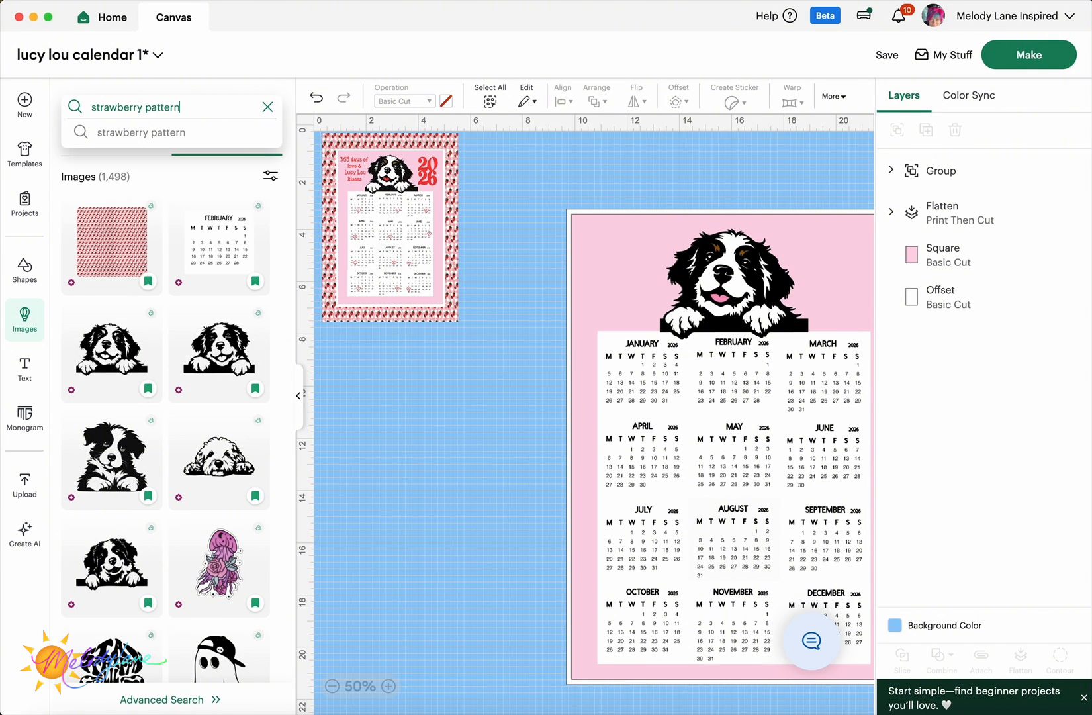
{"action": "type", "text": "rn"}
{"action": "left_click", "coordinate": [270, 175]}
{"action": "left_click", "coordinate": [158, 363]}
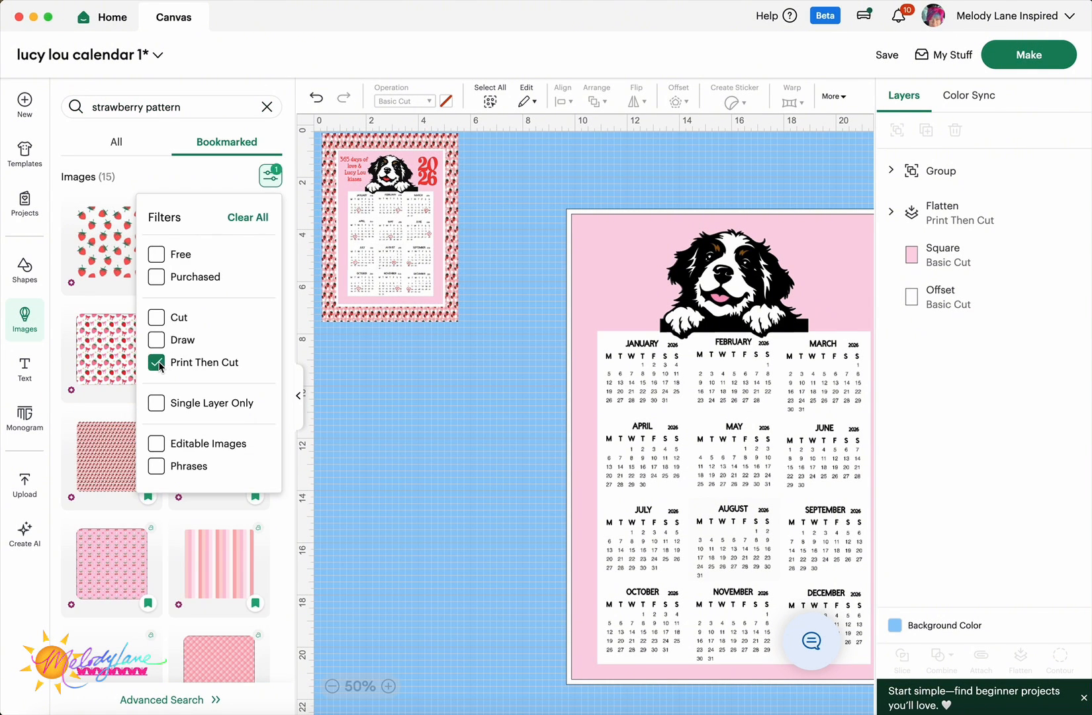
{"action": "left_click", "coordinate": [182, 175]}
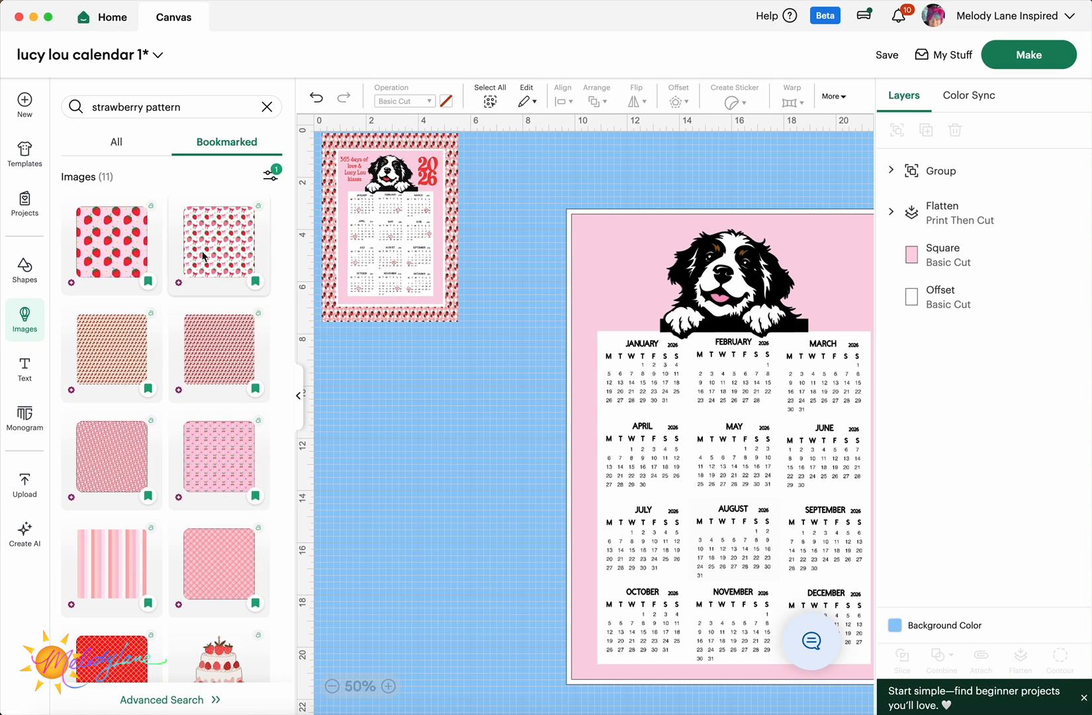
{"action": "left_click", "coordinate": [165, 699]}
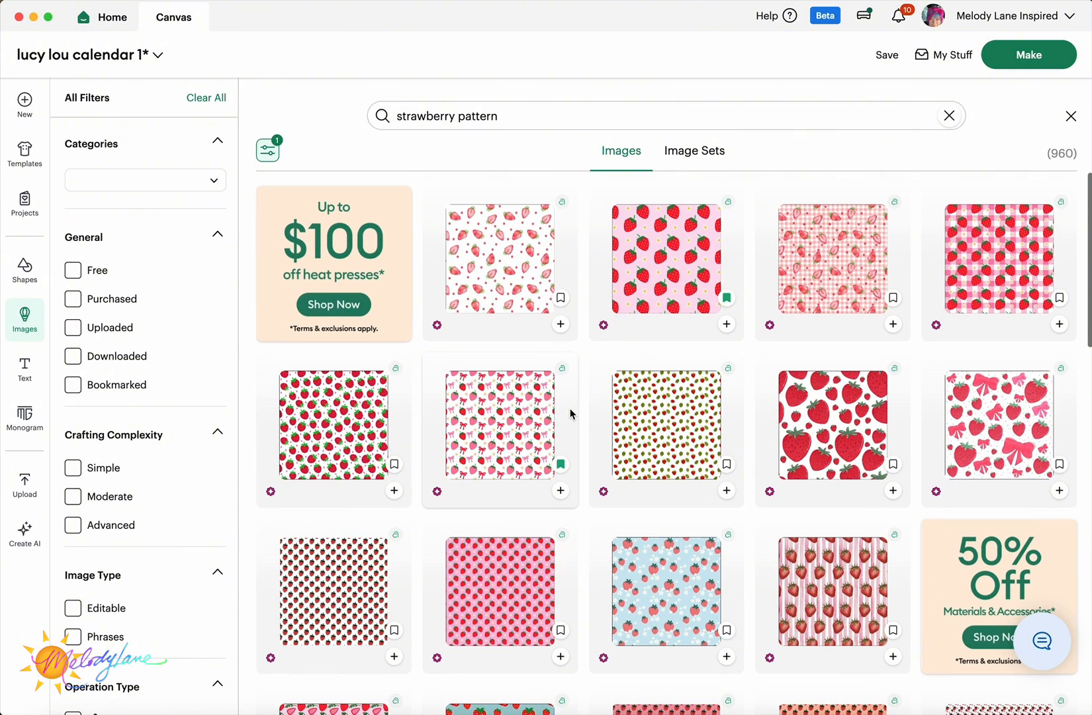
{"action": "scroll", "coordinate": [519, 384], "scroll_direction": "down", "scroll_amount": 3}
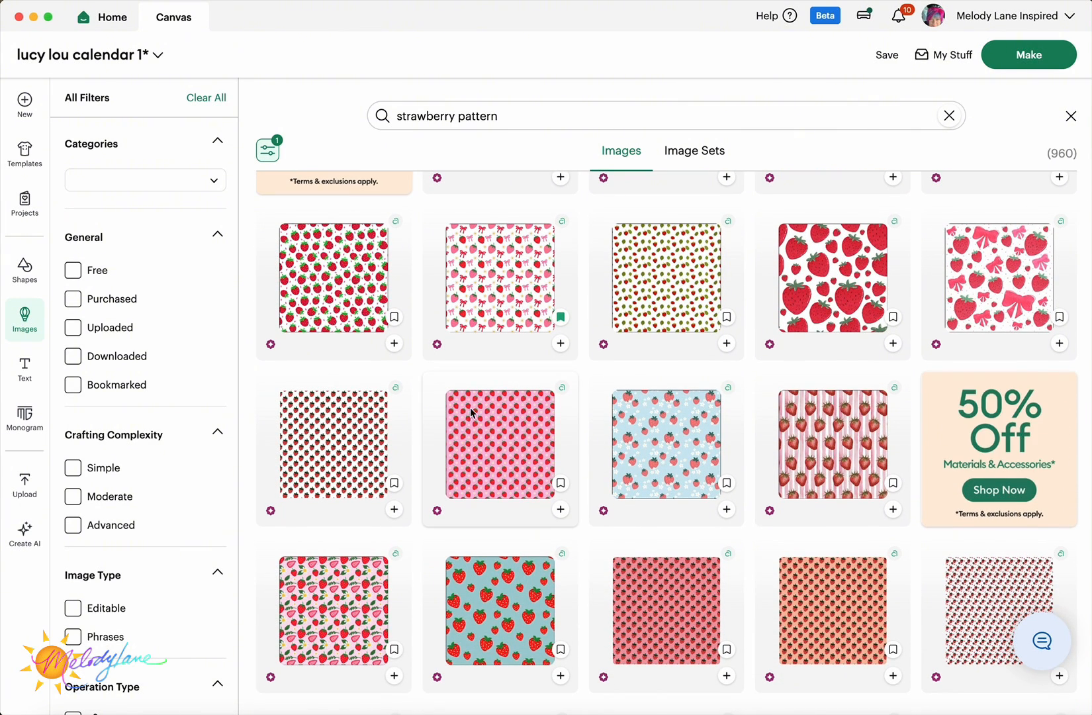
{"action": "scroll", "coordinate": [485, 447], "scroll_direction": "up", "scroll_amount": 3}
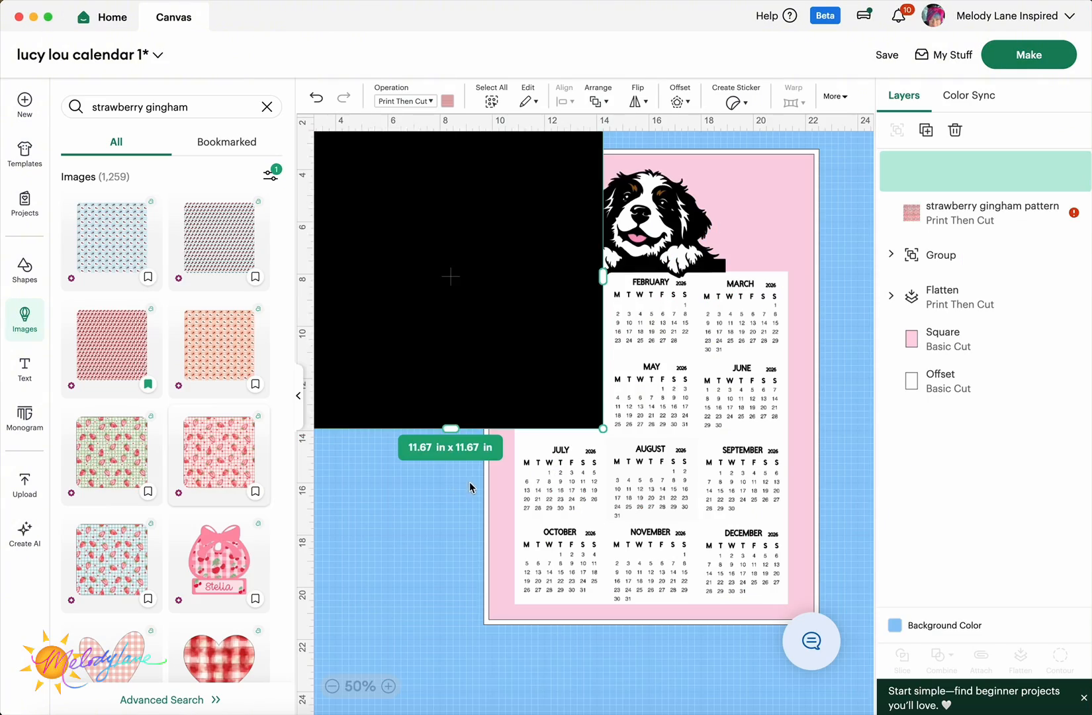
- Delete the unwanted Strawberry Background image from the canvas
{"action": "left_click_drag", "start_coordinate": [506, 384], "coordinate": [503, 649]}
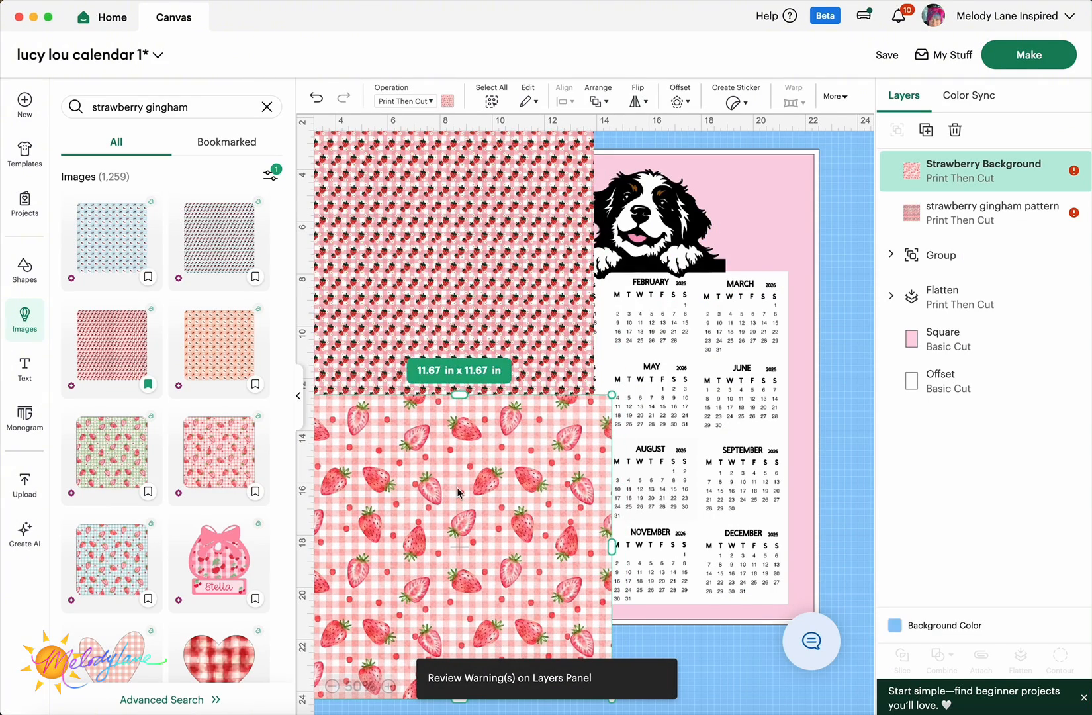
{"action": "left_click", "coordinate": [299, 397]}
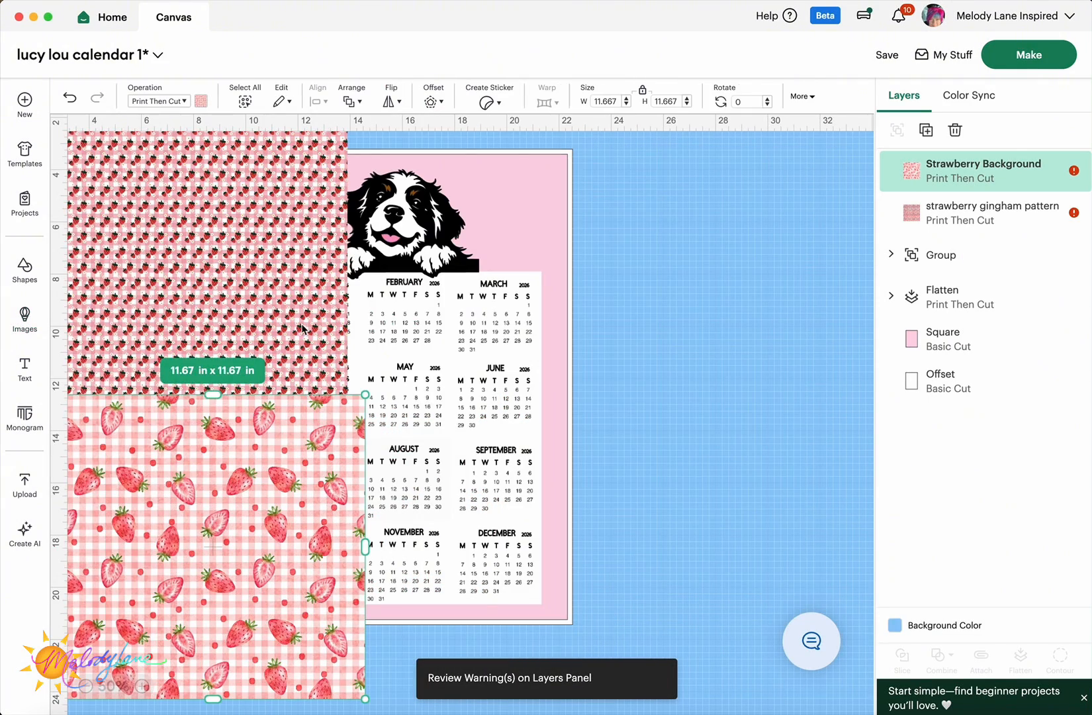
{"action": "left_click_drag", "start_coordinate": [285, 479], "coordinate": [300, 545]}
{"action": "key", "text": "Delete"}
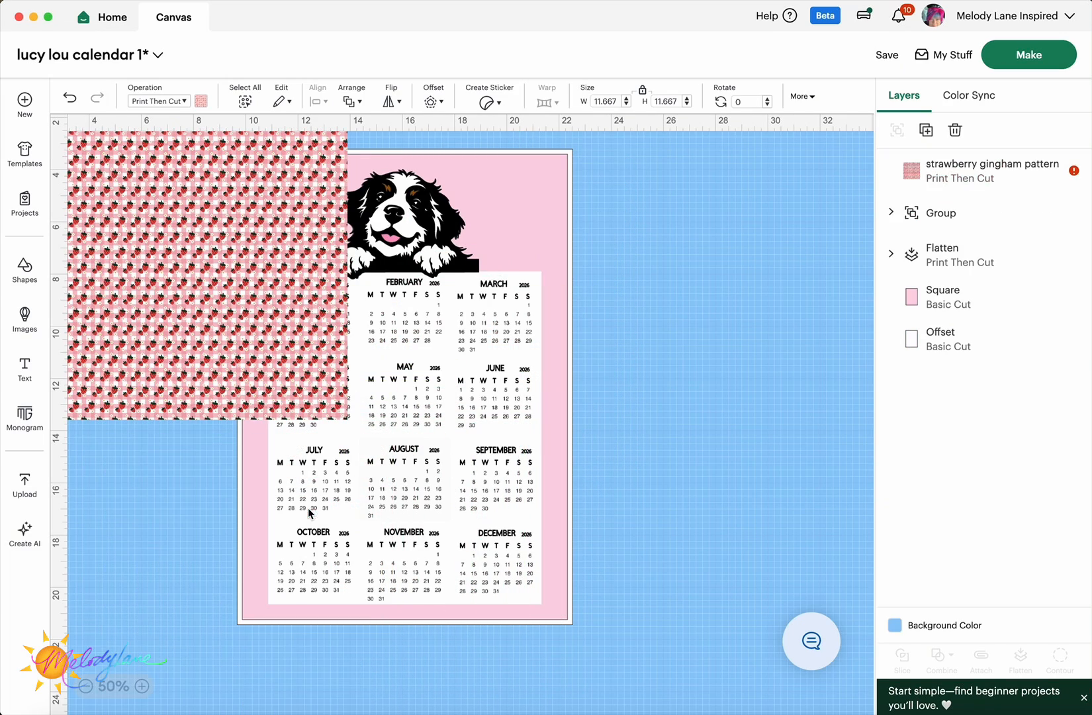
- Enlarge the strawberry gingham pattern over the calendar and send it to the back
{"action": "left_click_drag", "start_coordinate": [244, 298], "coordinate": [405, 325]}
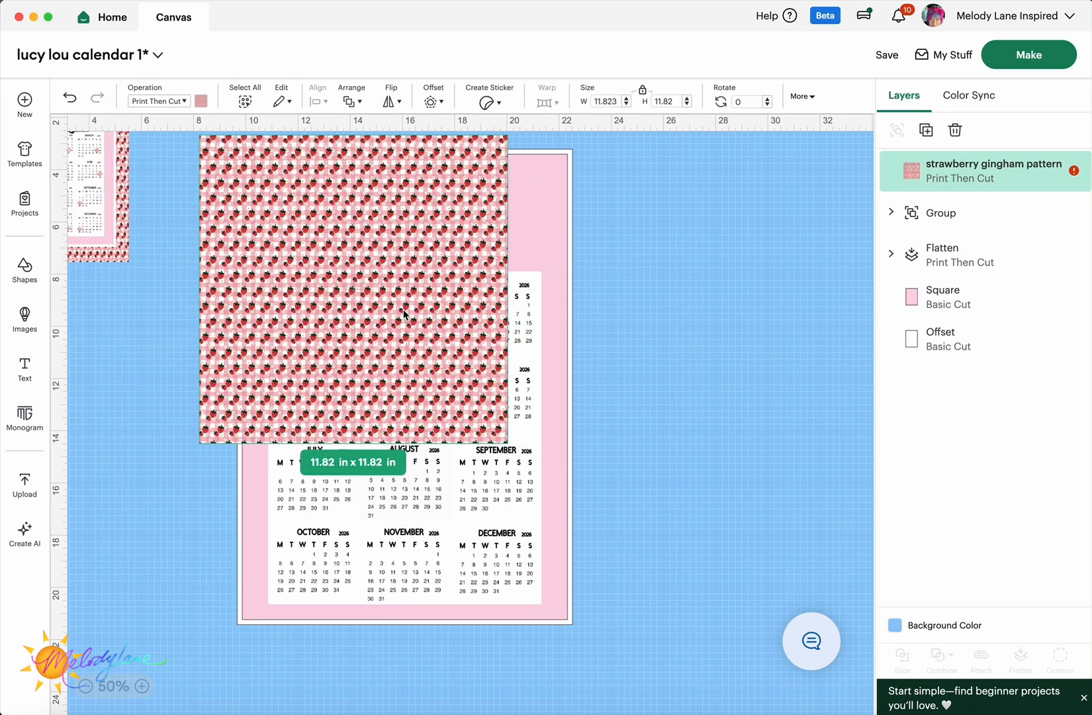
{"action": "left_click_drag", "start_coordinate": [508, 443], "coordinate": [731, 669]}
{"action": "scroll", "coordinate": [306, 568], "scroll_direction": "up", "scroll_amount": 1}
{"action": "left_click_drag", "start_coordinate": [306, 568], "coordinate": [284, 548]}
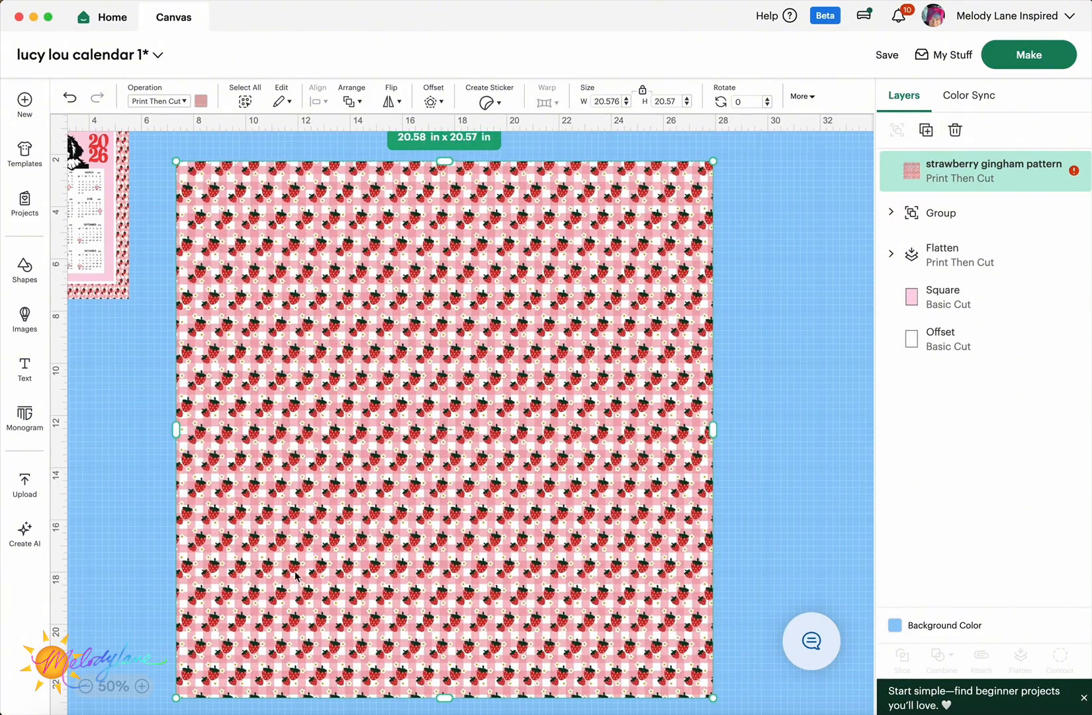
{"action": "right_click", "coordinate": [172, 546]}
{"action": "left_click", "coordinate": [215, 348]}
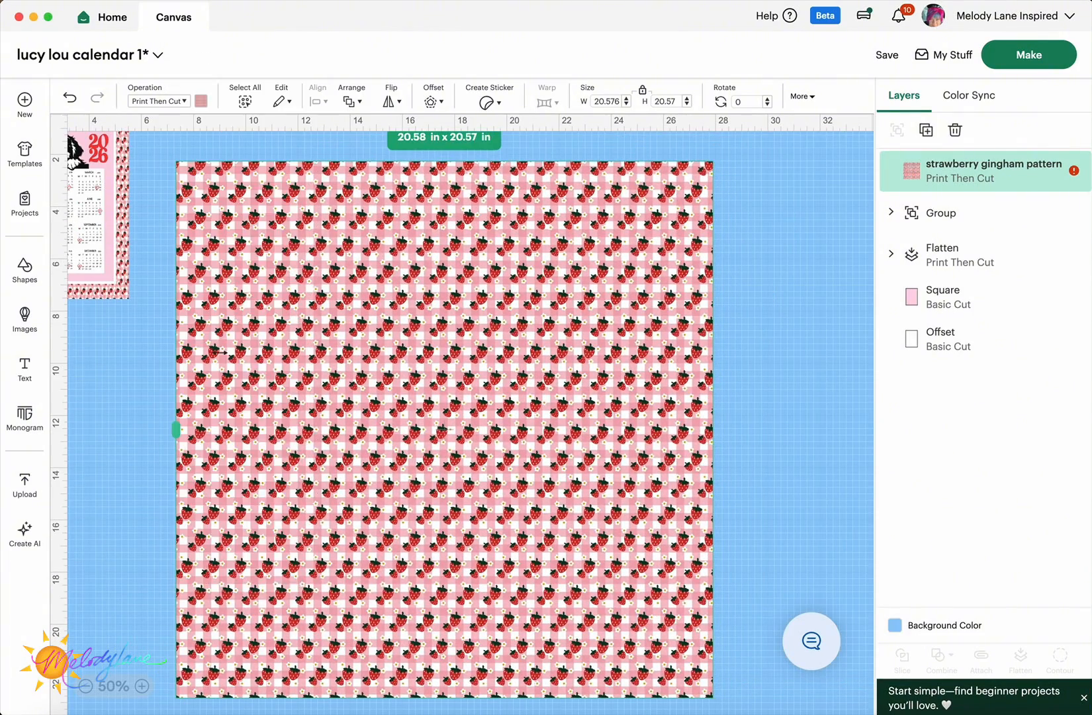
- Narrow the gingham pattern from both sides to about 17.63 x 20.57 in
{"action": "left_click_drag", "start_coordinate": [176, 429], "coordinate": [207, 306]}
{"action": "left_click", "coordinate": [159, 361]}
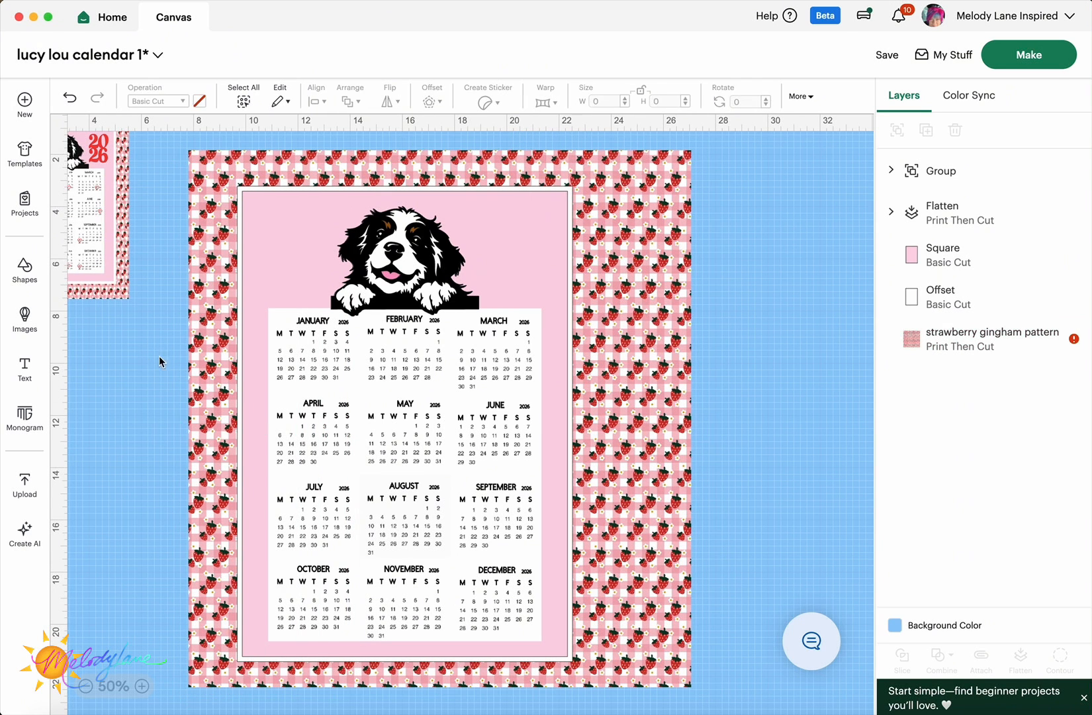
{"action": "left_click", "coordinate": [638, 355]}
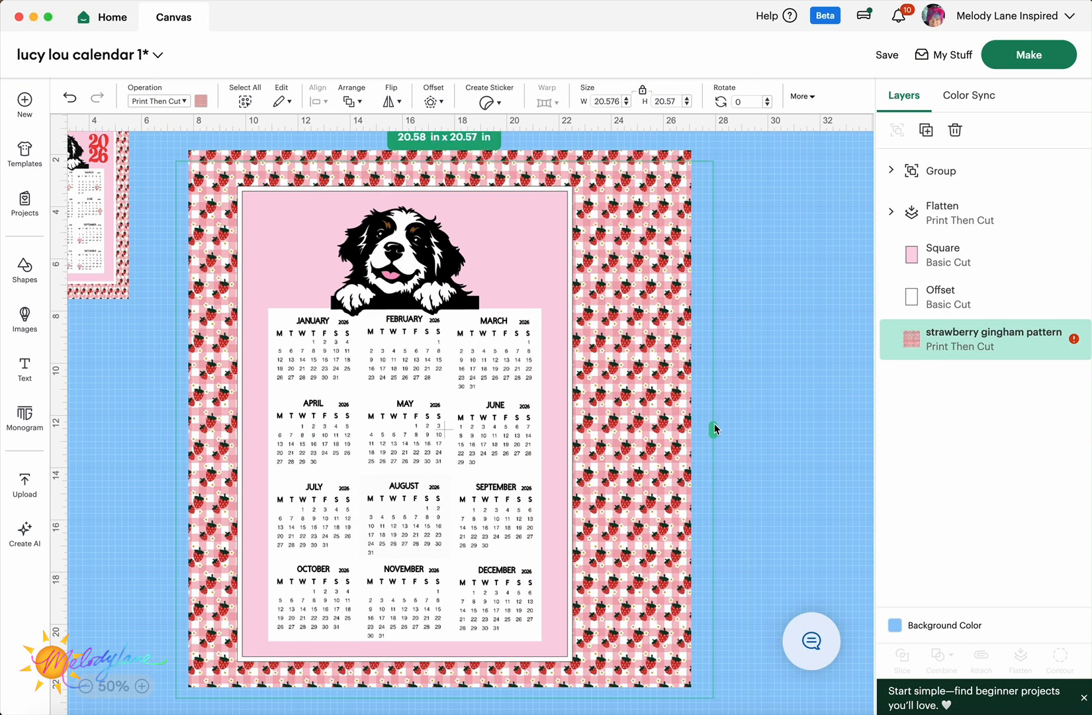
{"action": "left_click_drag", "start_coordinate": [713, 429], "coordinate": [602, 409]}
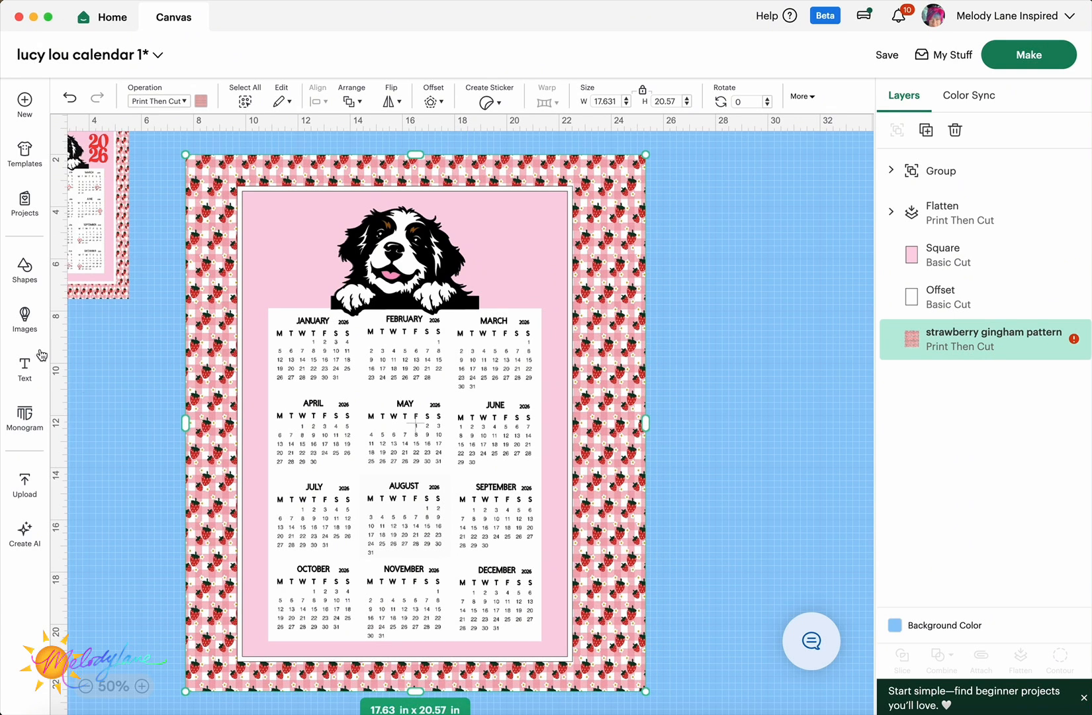
{"action": "left_click", "coordinate": [25, 276]}
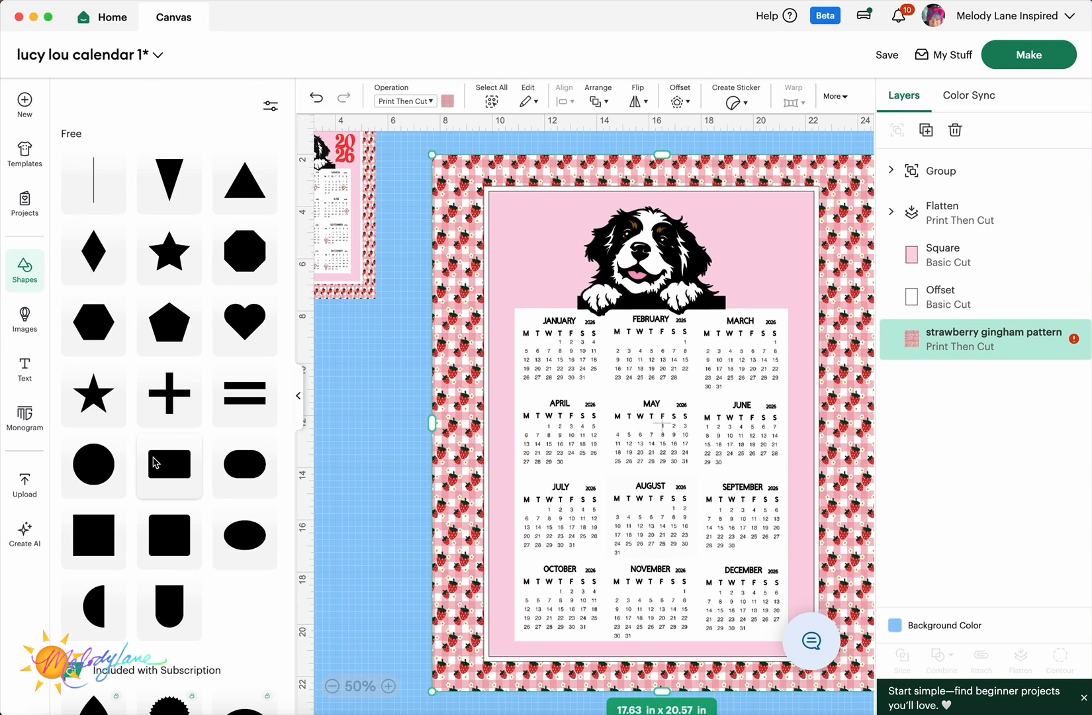
- Add a square and position it as a bar over the pattern's right overhang
{"action": "left_click", "coordinate": [98, 530]}
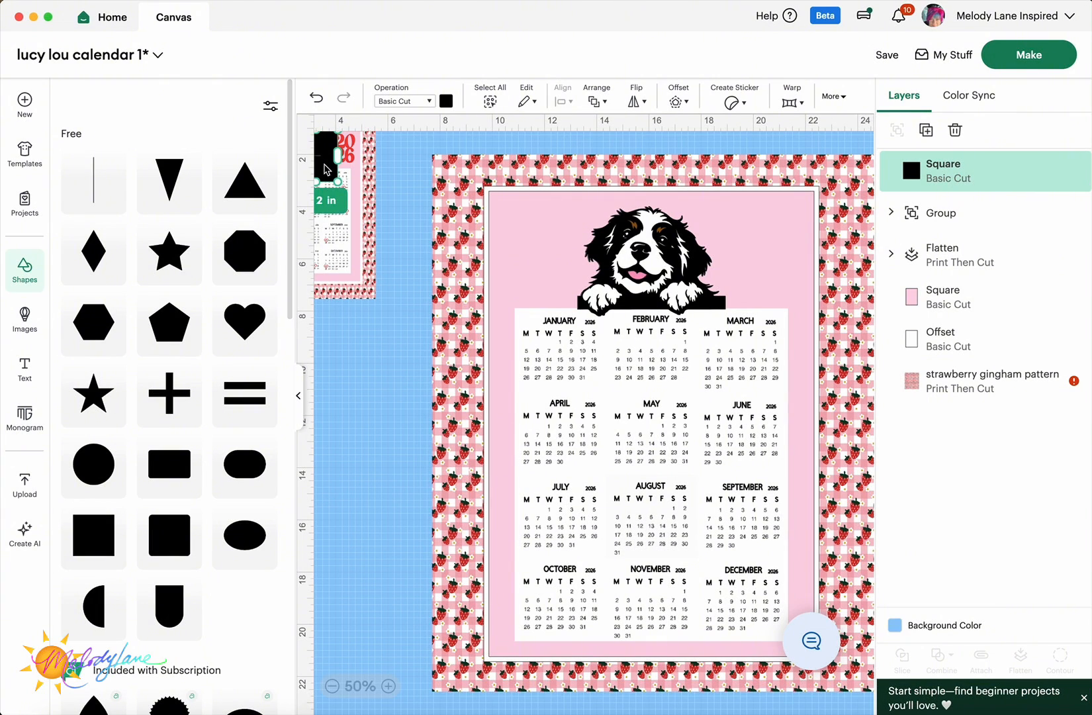
{"action": "left_click_drag", "start_coordinate": [331, 162], "coordinate": [468, 424]}
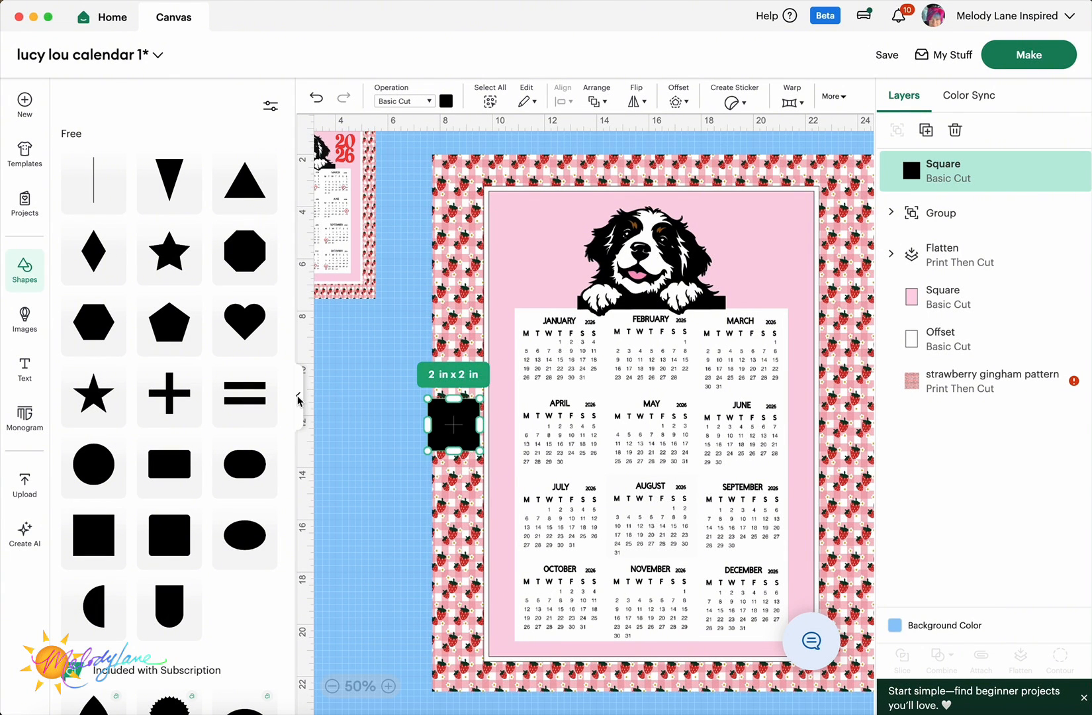
{"action": "left_click", "coordinate": [298, 398]}
{"action": "left_click_drag", "start_coordinate": [220, 424], "coordinate": [766, 305]}
{"action": "left_click", "coordinate": [601, 270]}
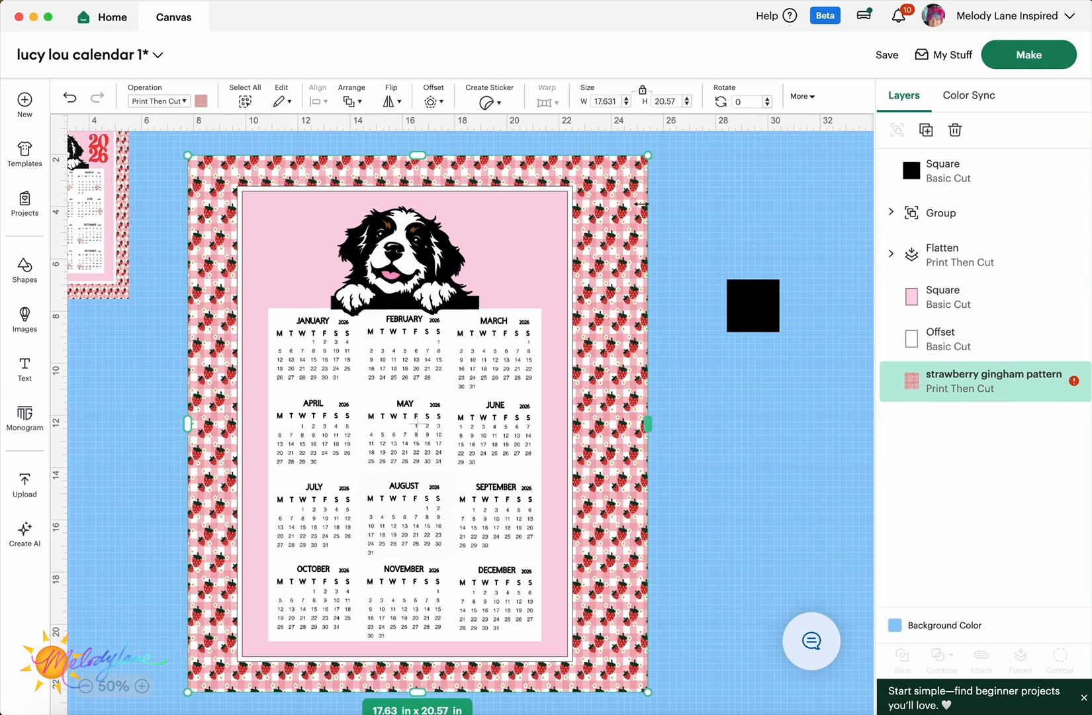
{"action": "left_click_drag", "start_coordinate": [752, 290], "coordinate": [703, 696]}
{"action": "left_click_drag", "start_coordinate": [651, 370], "coordinate": [660, 375]}
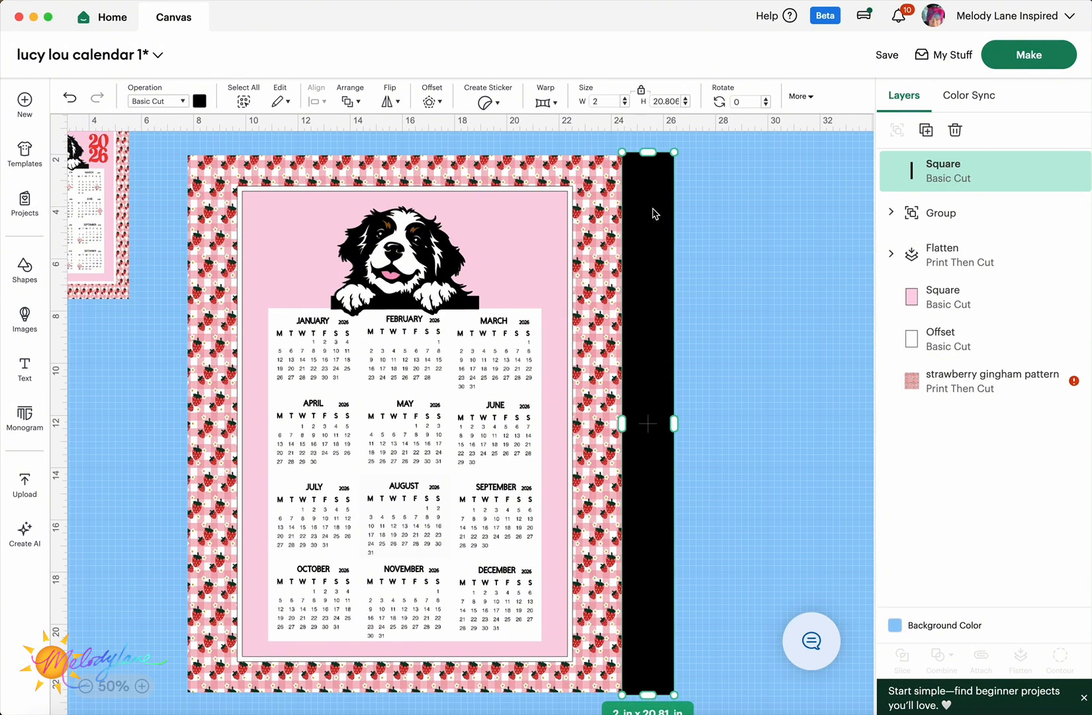
- Slice the gingham pattern with the bar, delete the leftover pieces, and send the pattern to back
{"action": "left_click", "coordinate": [601, 179], "text": "shift"}
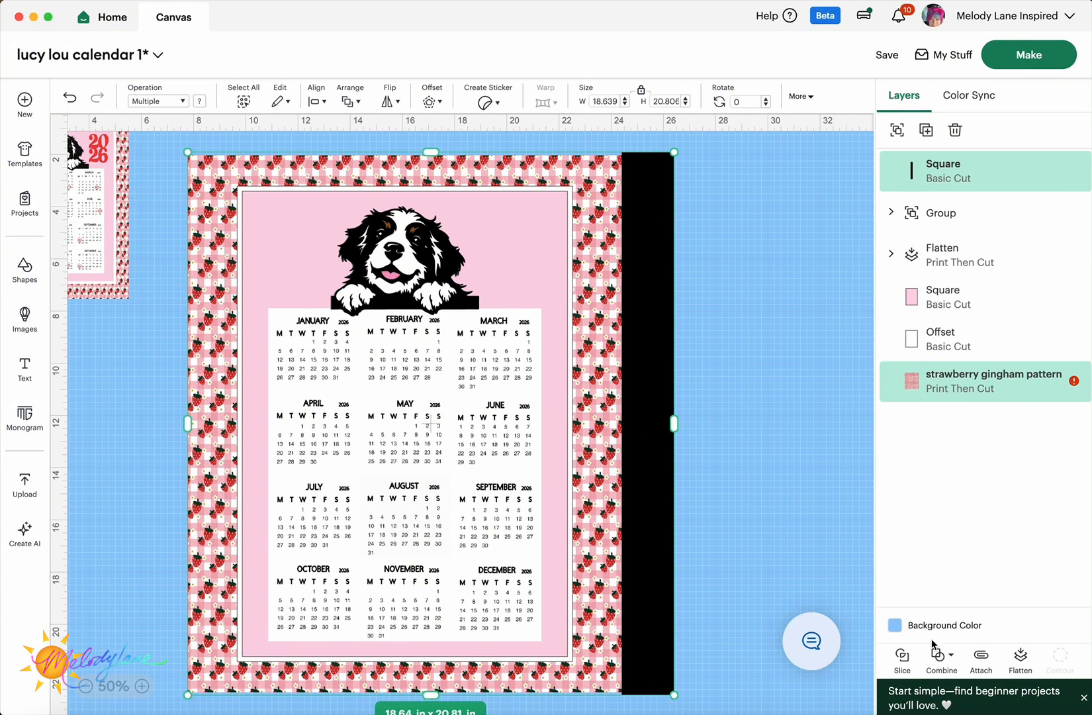
{"action": "left_click", "coordinate": [904, 657]}
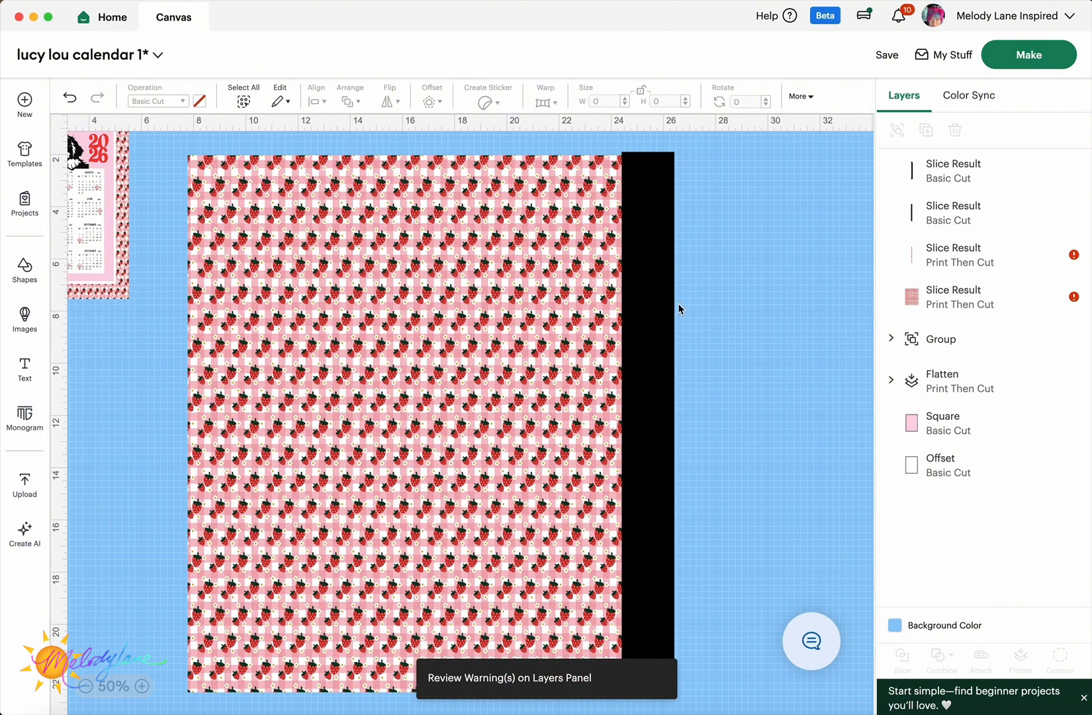
{"action": "left_click_drag", "start_coordinate": [643, 300], "coordinate": [746, 307]}
{"action": "key", "text": "Delete"}
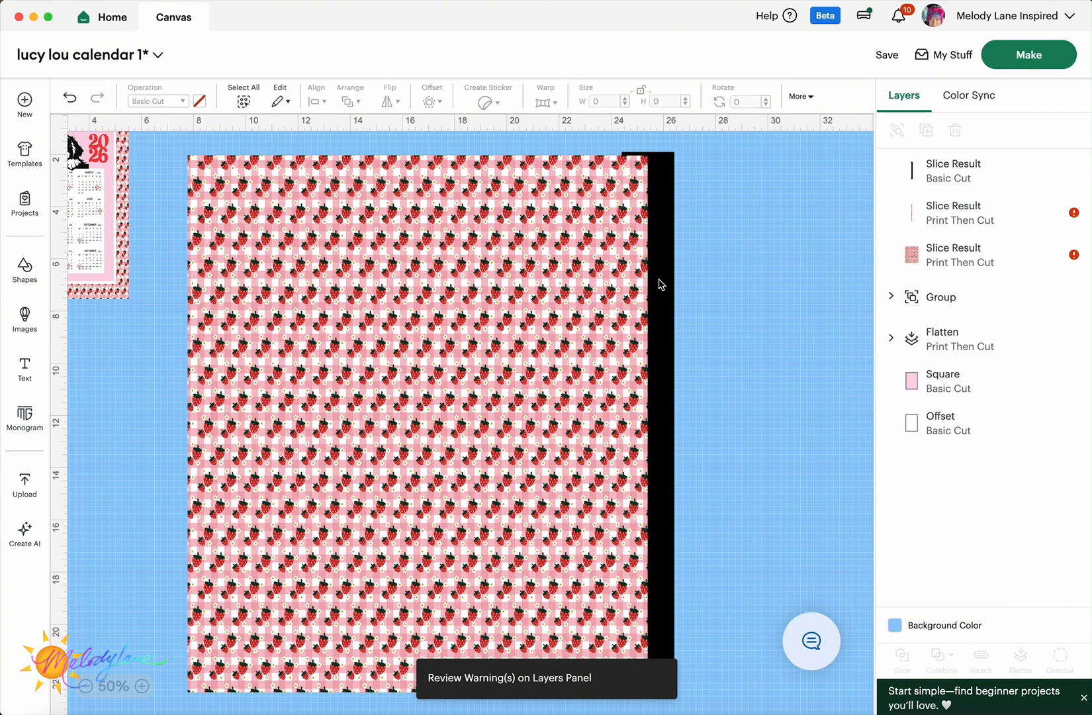
{"action": "left_click", "coordinate": [658, 283]}
{"action": "key", "text": "Delete"}
{"action": "left_click", "coordinate": [640, 282]}
{"action": "left_click_drag", "start_coordinate": [640, 281], "coordinate": [669, 285]}
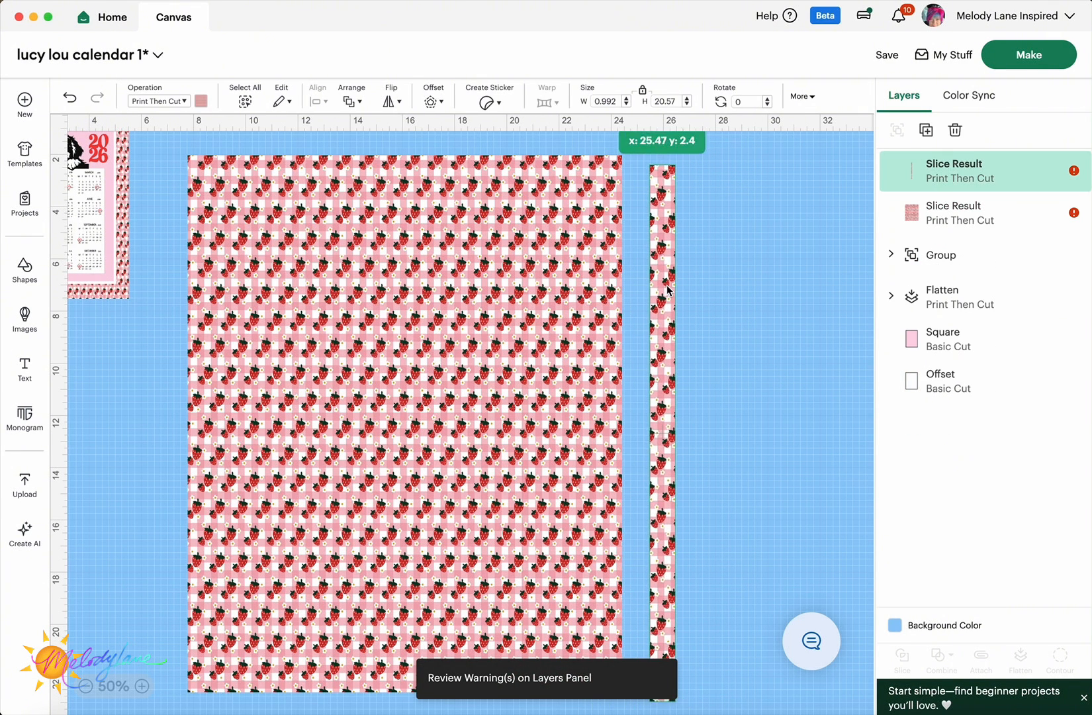
{"action": "key", "text": "Delete"}
{"action": "right_click", "coordinate": [531, 258]}
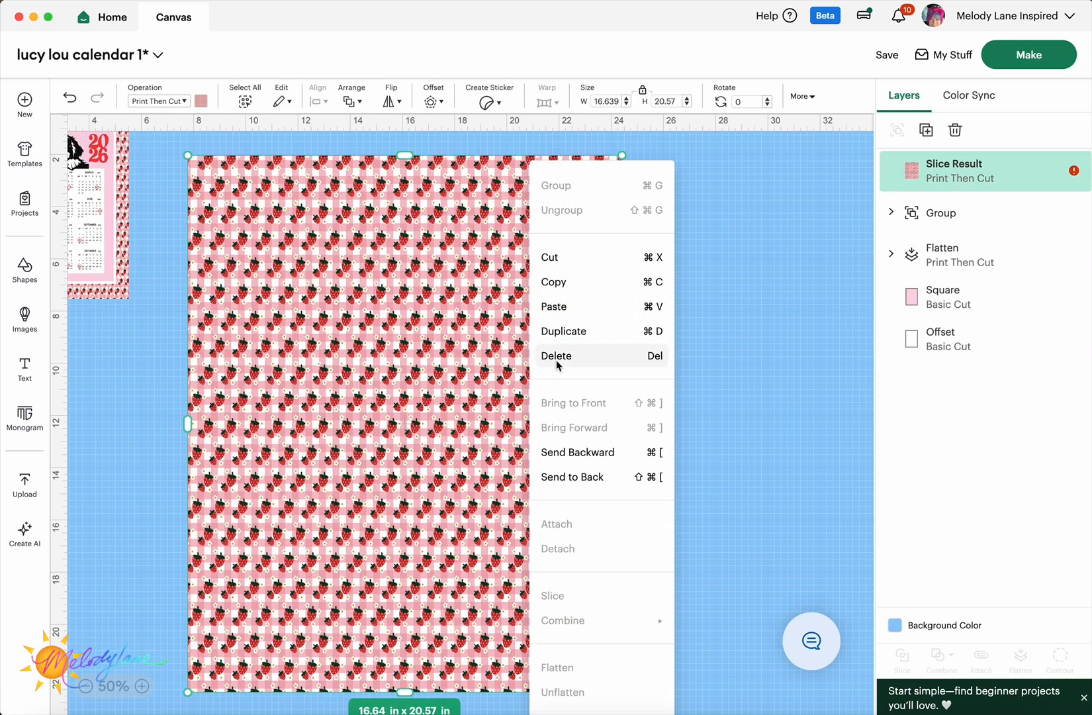
{"action": "left_click", "coordinate": [578, 478]}
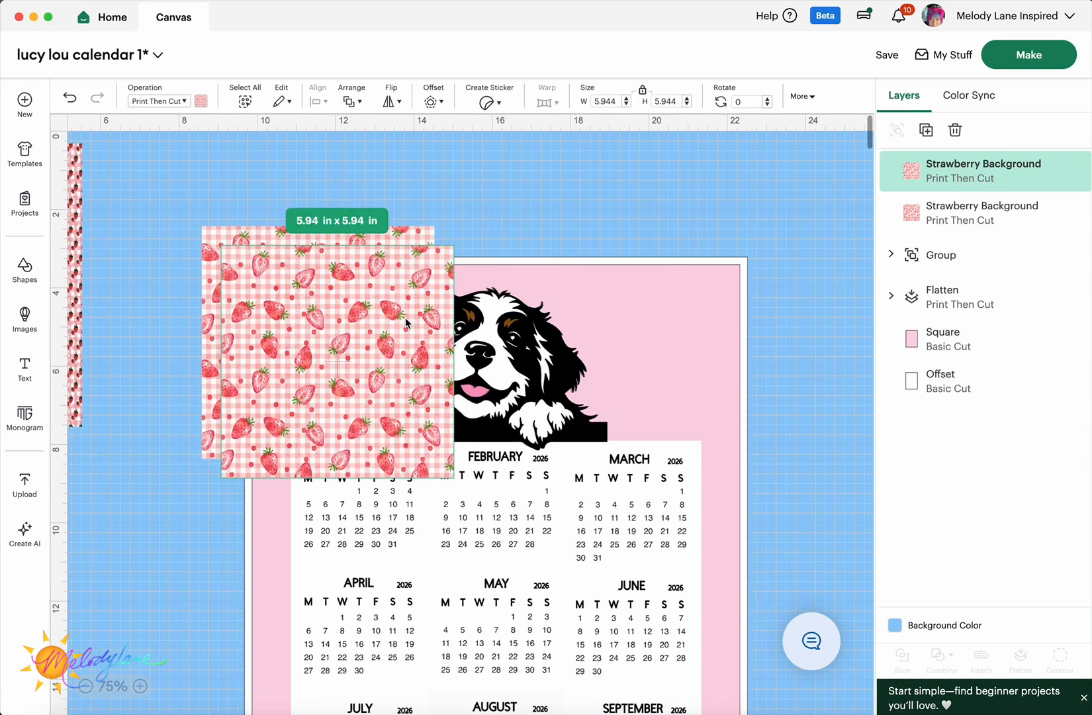
- Move the strawberry pattern, then paste a copy of it off to the right
{"action": "left_click_drag", "start_coordinate": [400, 303], "coordinate": [566, 296]}
{"action": "left_click", "coordinate": [668, 175]}
{"action": "left_click", "coordinate": [568, 292]}
{"action": "left_click", "coordinate": [498, 196]}
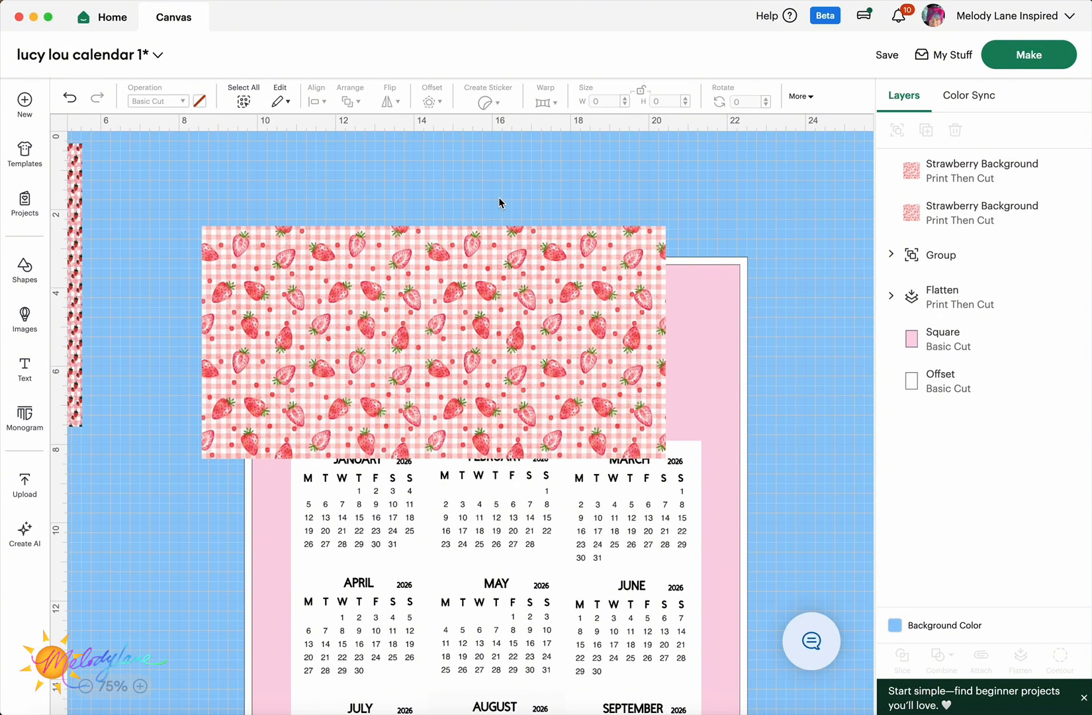
{"action": "right_click", "coordinate": [508, 286]}
{"action": "left_click", "coordinate": [547, 310]}
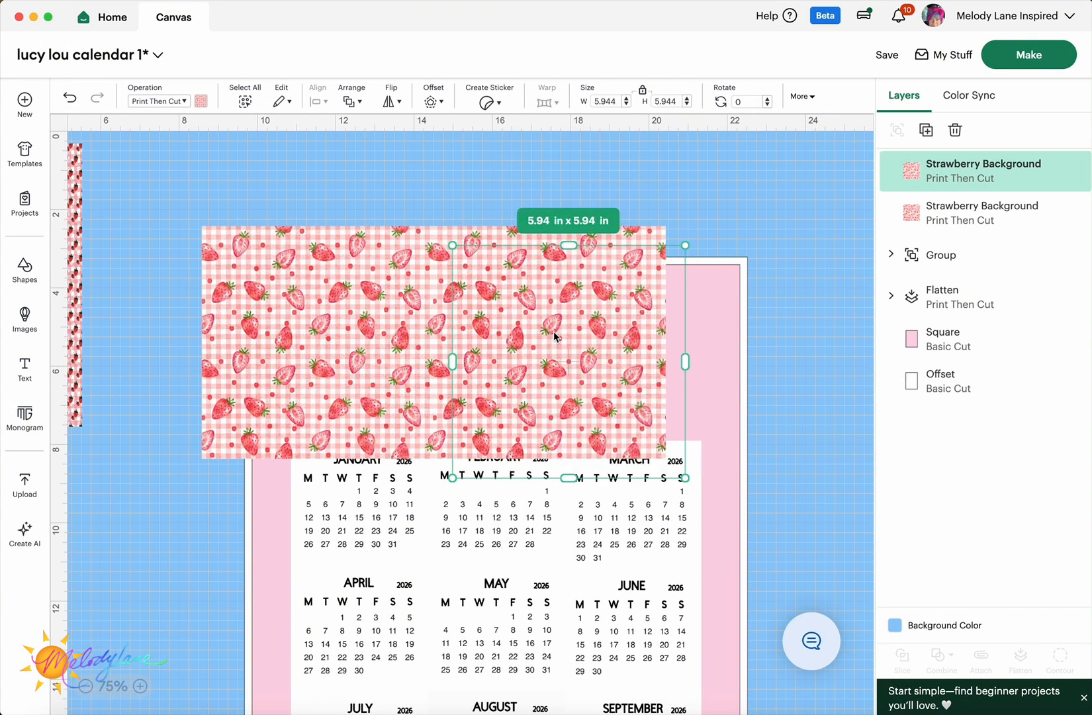
{"action": "left_click_drag", "start_coordinate": [625, 322], "coordinate": [837, 306]}
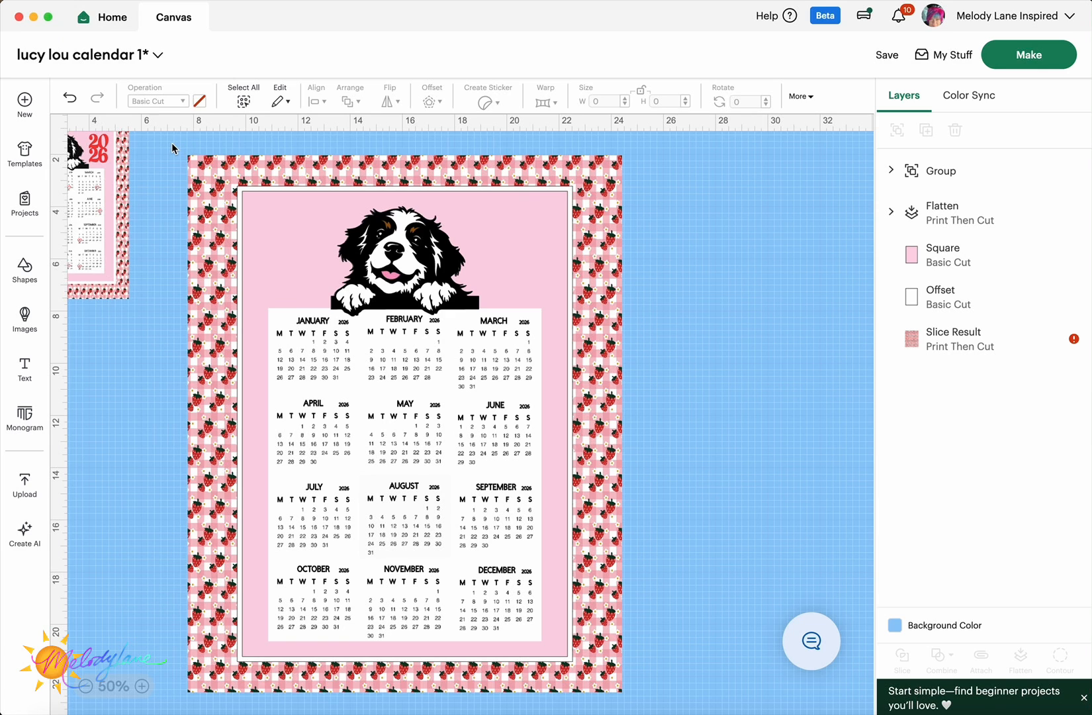
- Select every calendar layer and apply Align > Center to them all
{"action": "left_click_drag", "start_coordinate": [172, 143], "coordinate": [690, 701]}
{"action": "left_click", "coordinate": [318, 104]}
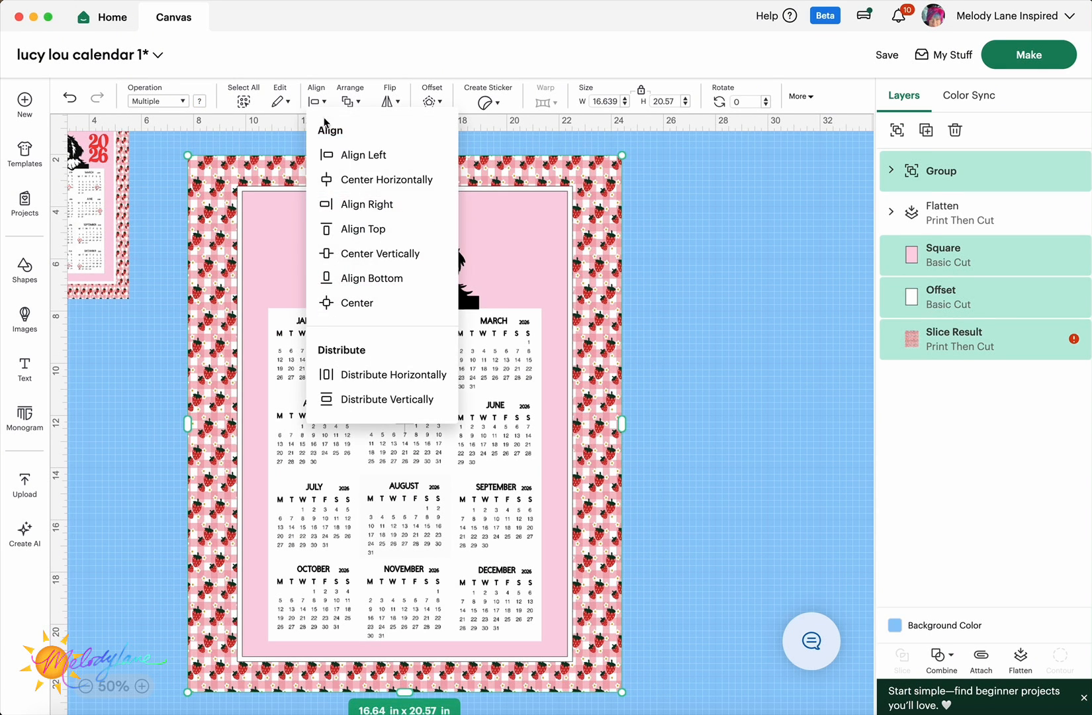
{"action": "left_click", "coordinate": [329, 302]}
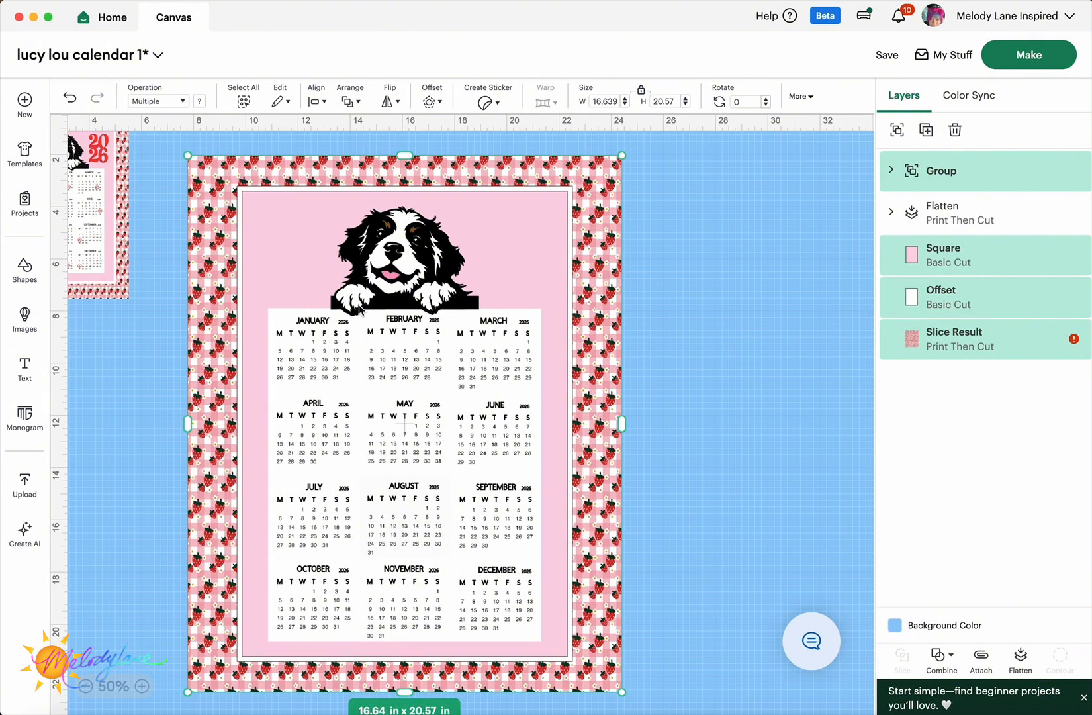
{"action": "left_click", "coordinate": [677, 334]}
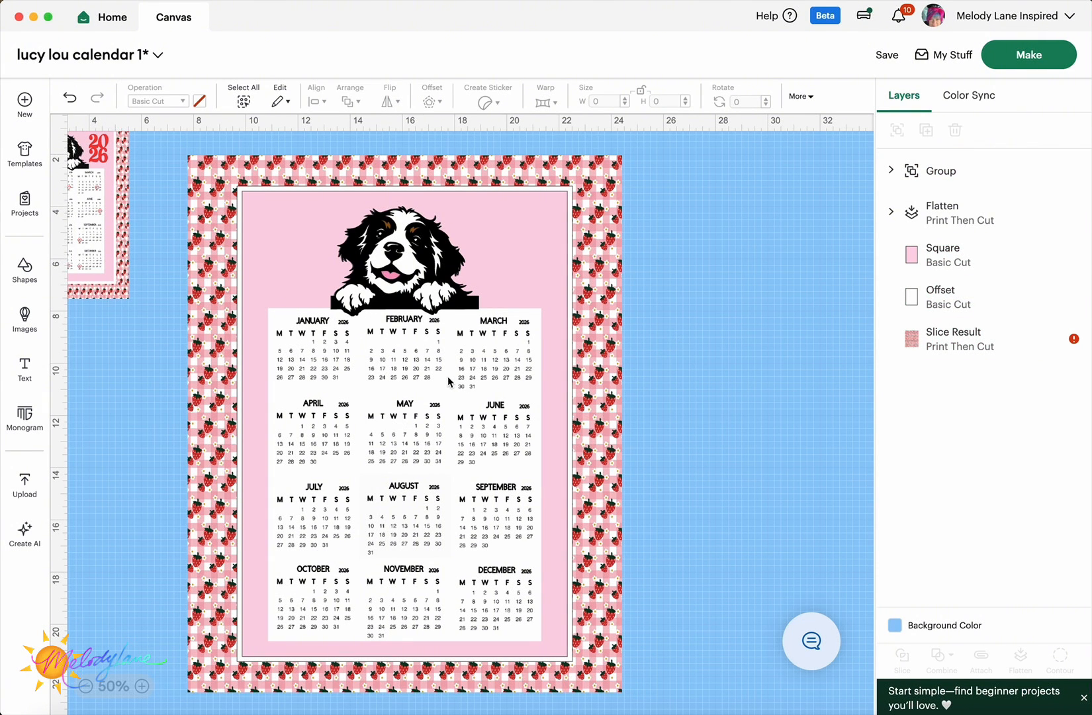
{"action": "scroll", "coordinate": [447, 376], "scroll_direction": "up", "scroll_amount": 2}
{"action": "scroll", "coordinate": [447, 376], "scroll_direction": "left", "scroll_amount": 2}
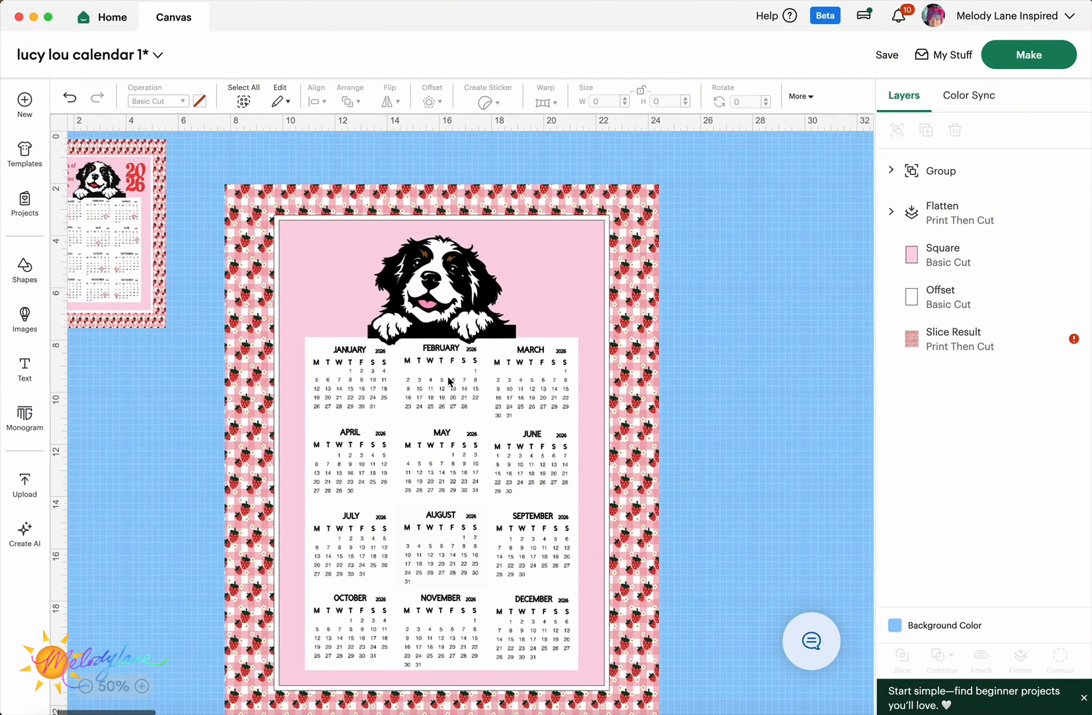
{"action": "scroll", "coordinate": [447, 376], "scroll_direction": "right", "scroll_amount": 3}
{"action": "scroll", "coordinate": [447, 376], "scroll_direction": "down", "scroll_amount": 1}
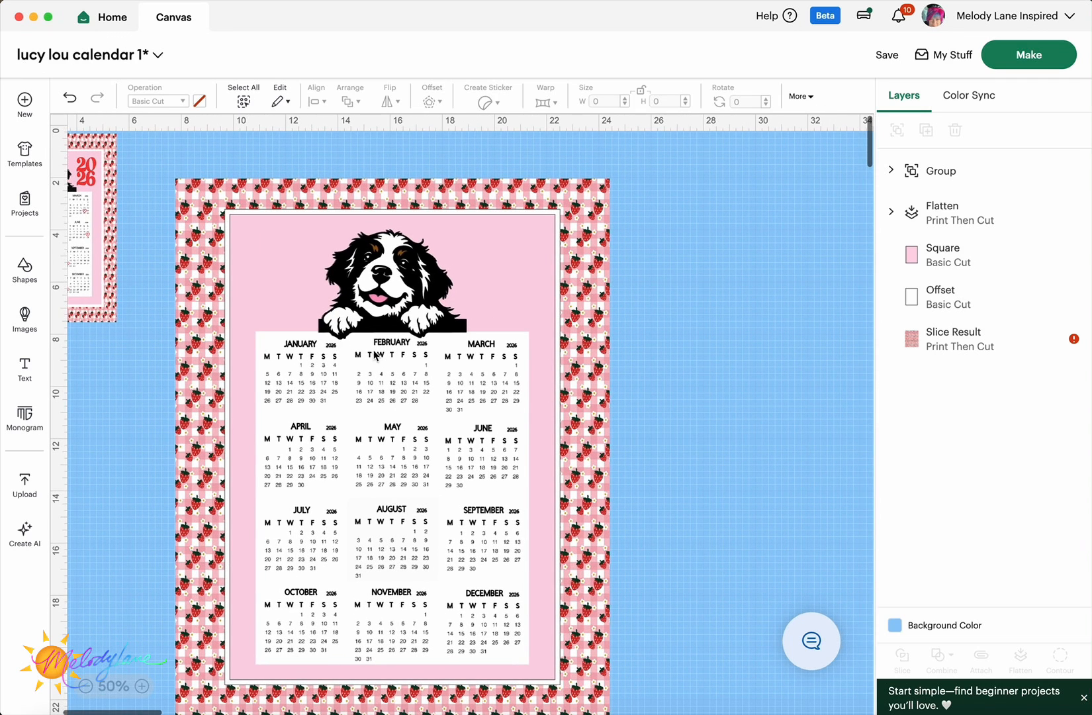
- Remove the Print Then Cut filter, search '2026', and insert the stacked 2026 image
{"action": "left_click", "coordinate": [25, 321]}
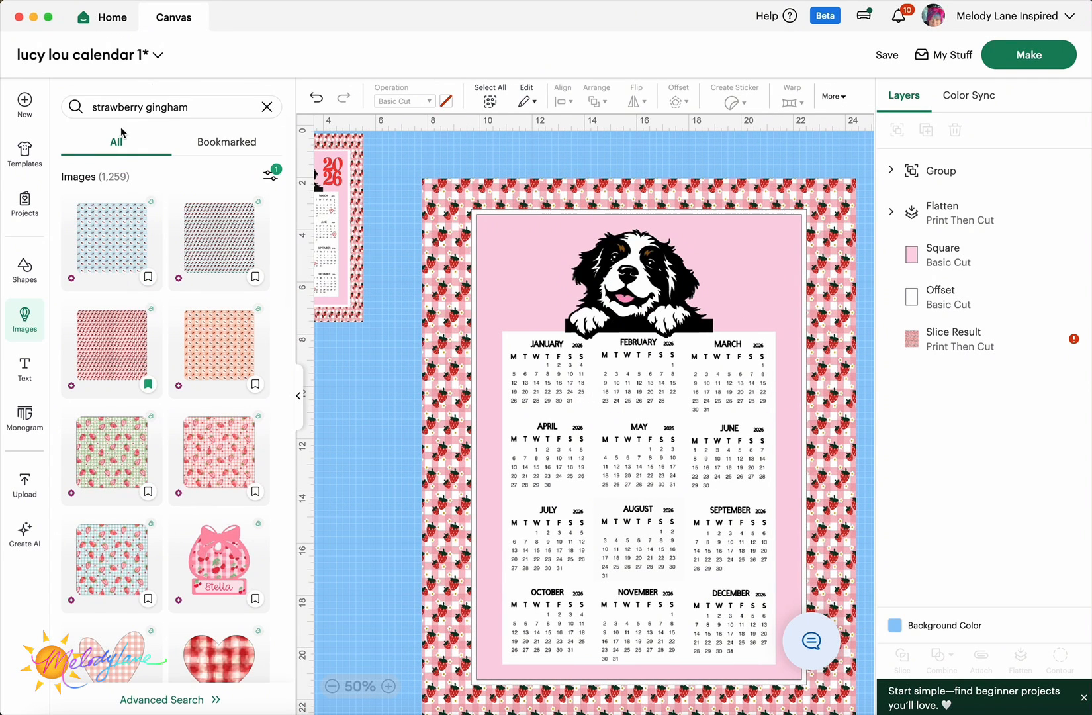
{"action": "left_click", "coordinate": [271, 174]}
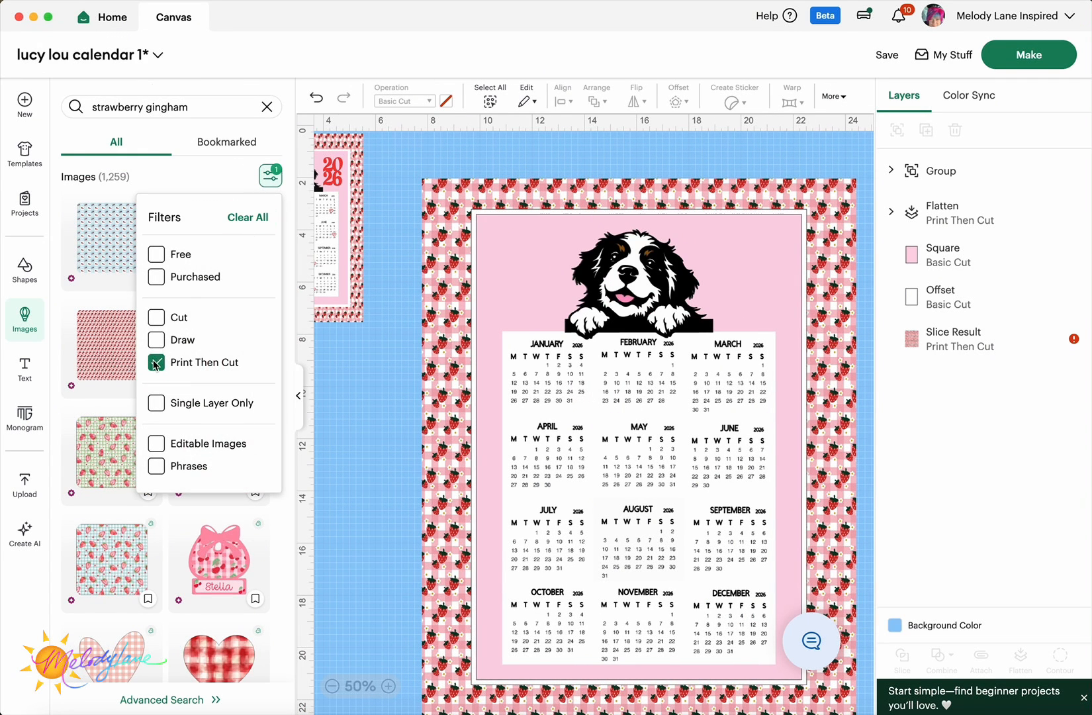
{"action": "left_click", "coordinate": [201, 109]}
{"action": "key", "text": "super+a"}
{"action": "key", "text": "BackSpace"}
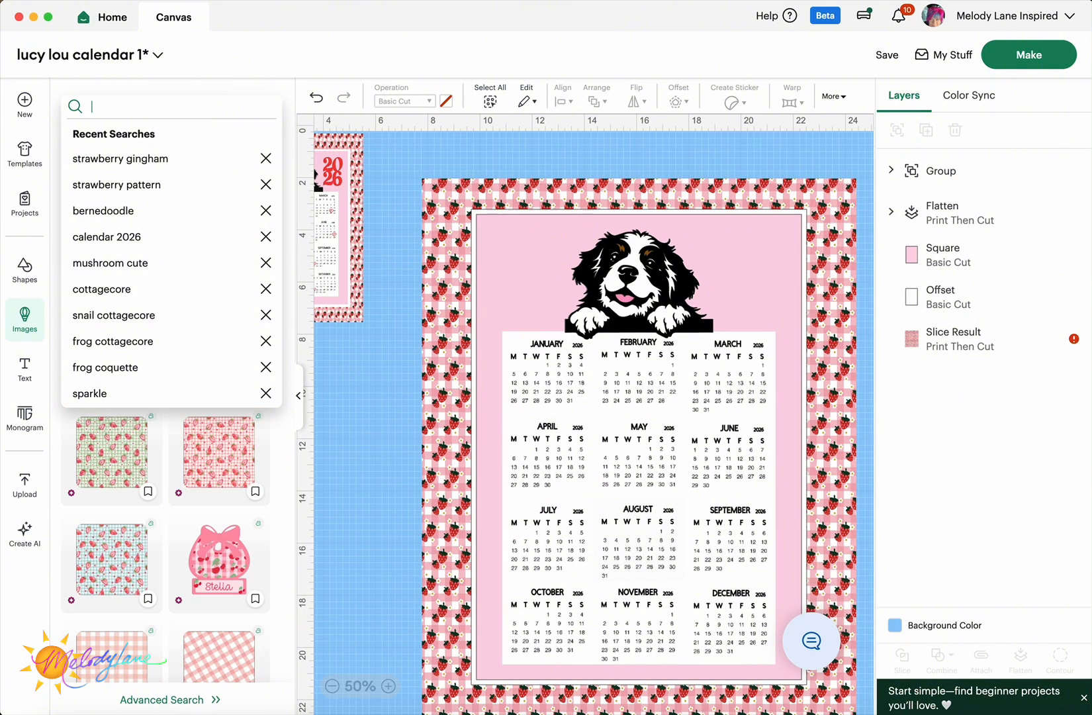
{"action": "type", "text": "2026"}
{"action": "key", "text": "Return"}
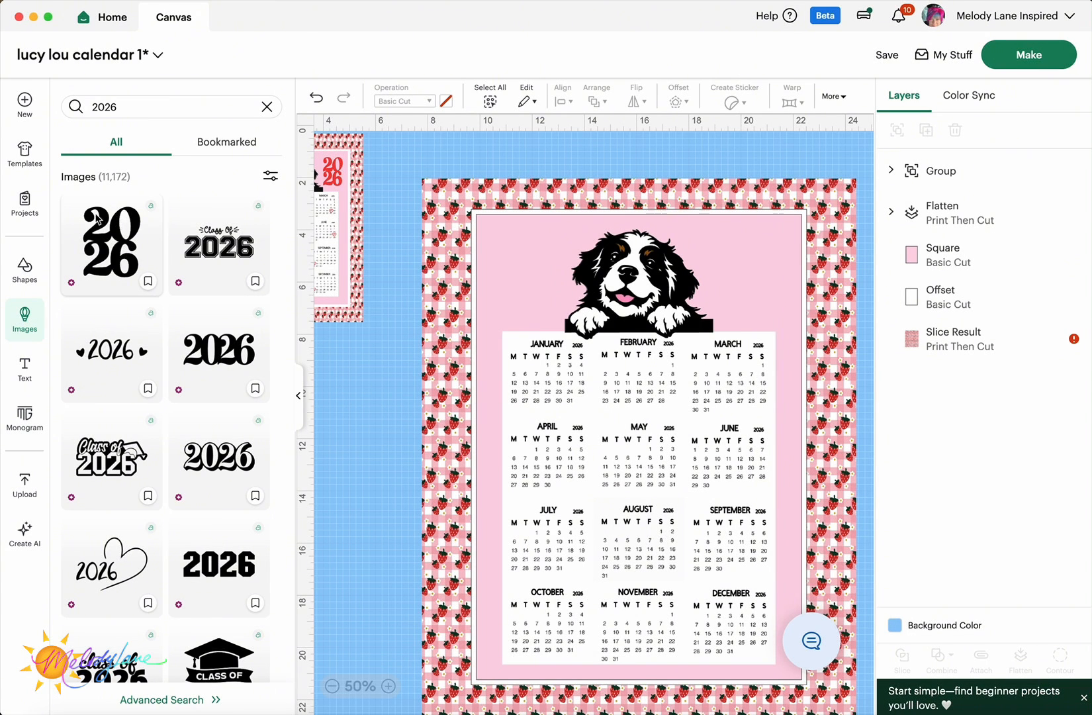
{"action": "left_click", "coordinate": [108, 252]}
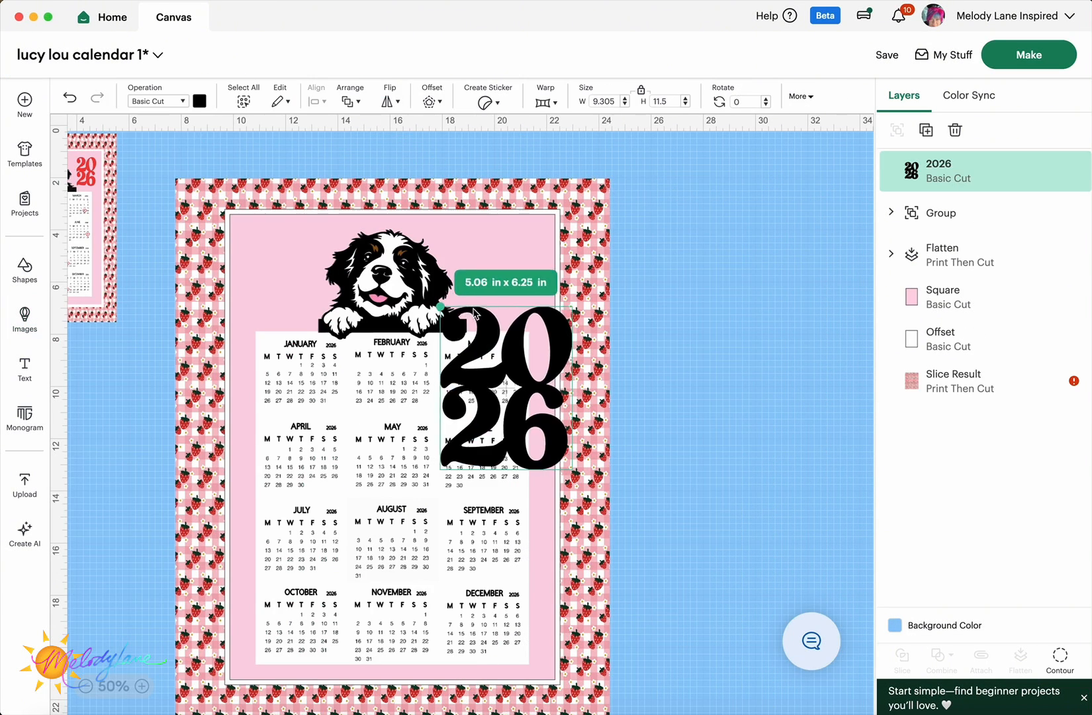
- Shrink the 2026 graphic to about 2.54 x 3.14 in, place it beside the dog, and colour it red
{"action": "left_click_drag", "start_coordinate": [445, 309], "coordinate": [523, 391]}
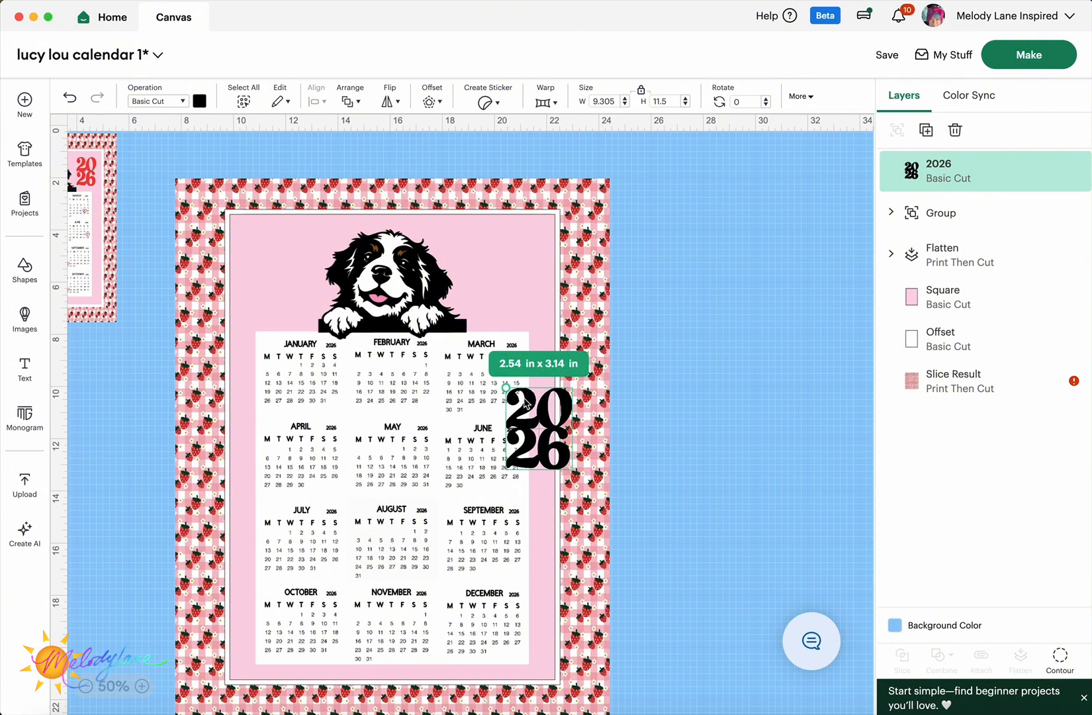
{"action": "left_click_drag", "start_coordinate": [543, 449], "coordinate": [510, 292]}
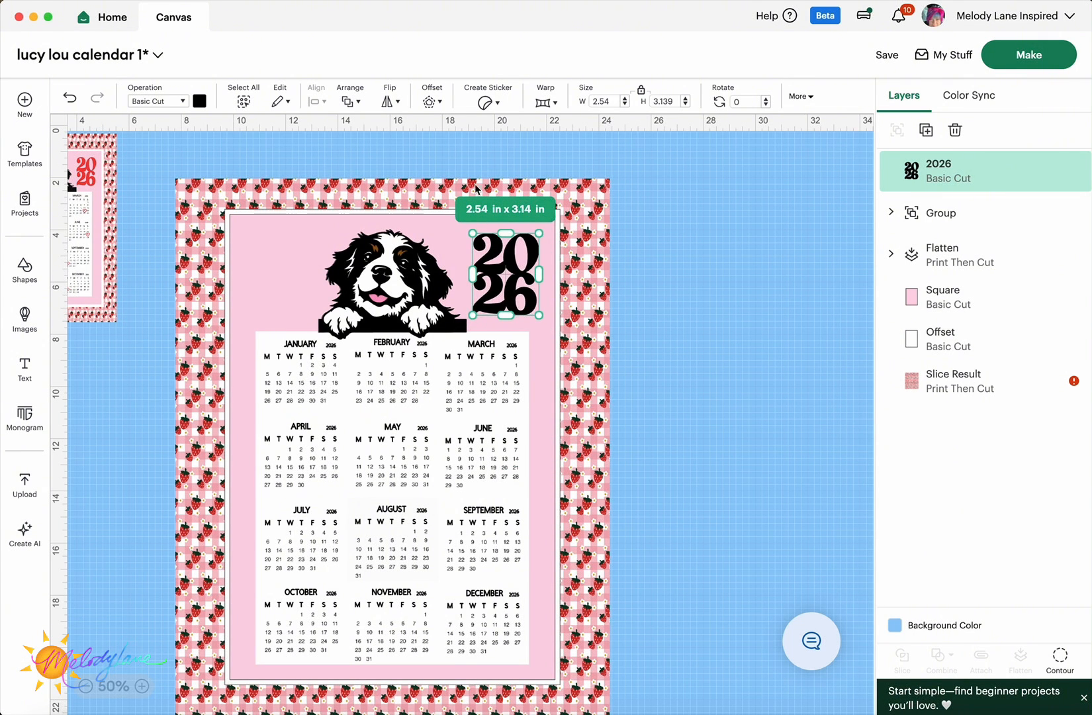
{"action": "left_click", "coordinate": [199, 101]}
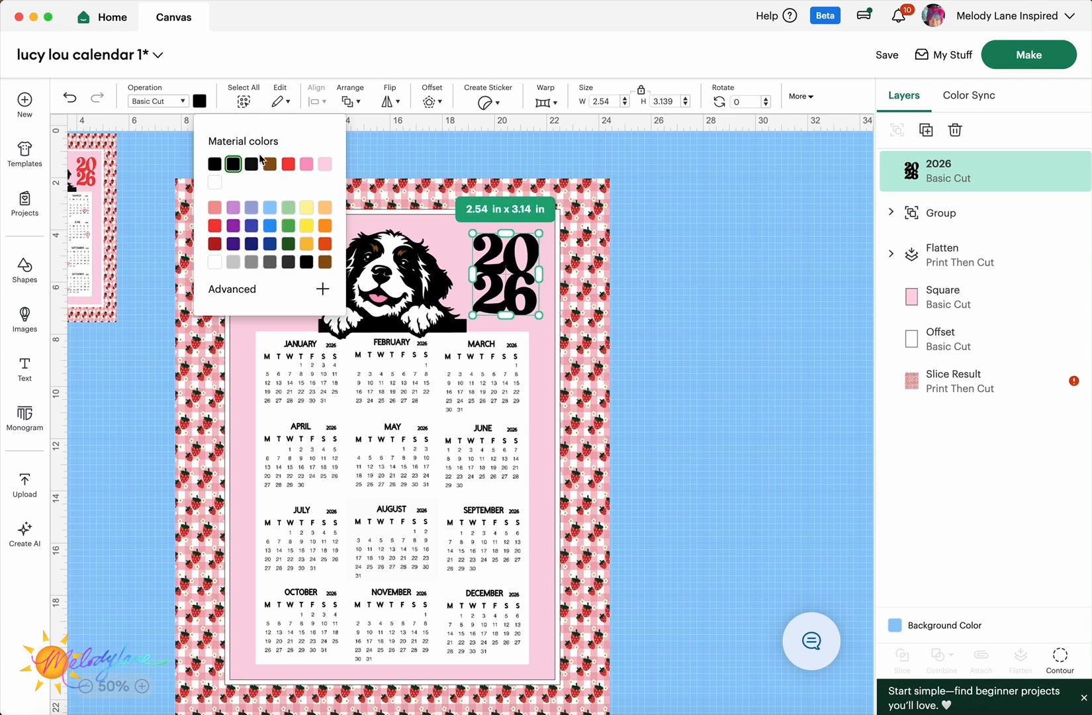
{"action": "left_click", "coordinate": [289, 164]}
{"action": "left_click", "coordinate": [703, 290]}
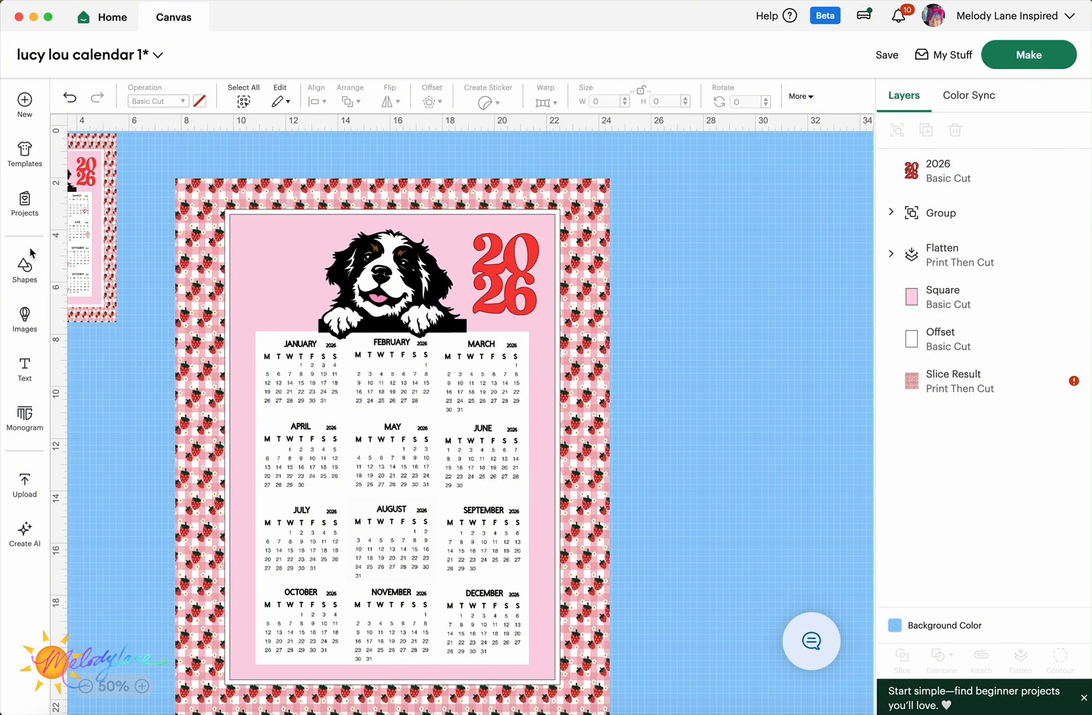
- Add a text box at the calendar's top-left reading 'Lucy Lou's year of cuteness'
{"action": "left_click", "coordinate": [24, 363]}
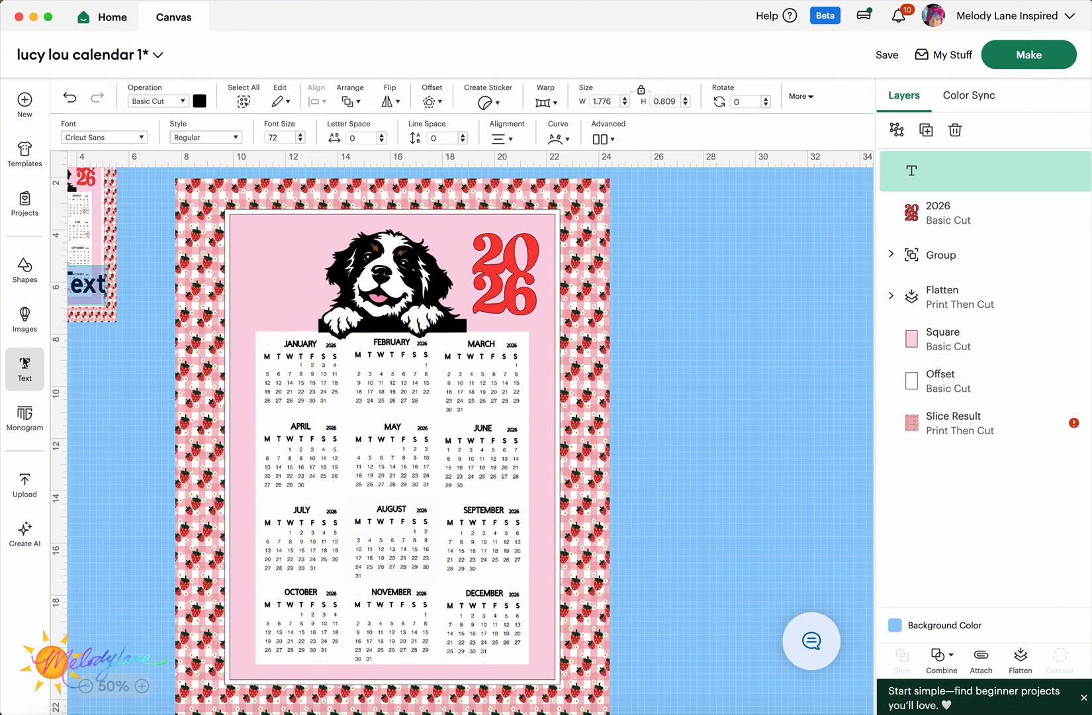
{"action": "left_click_drag", "start_coordinate": [86, 282], "coordinate": [283, 258]}
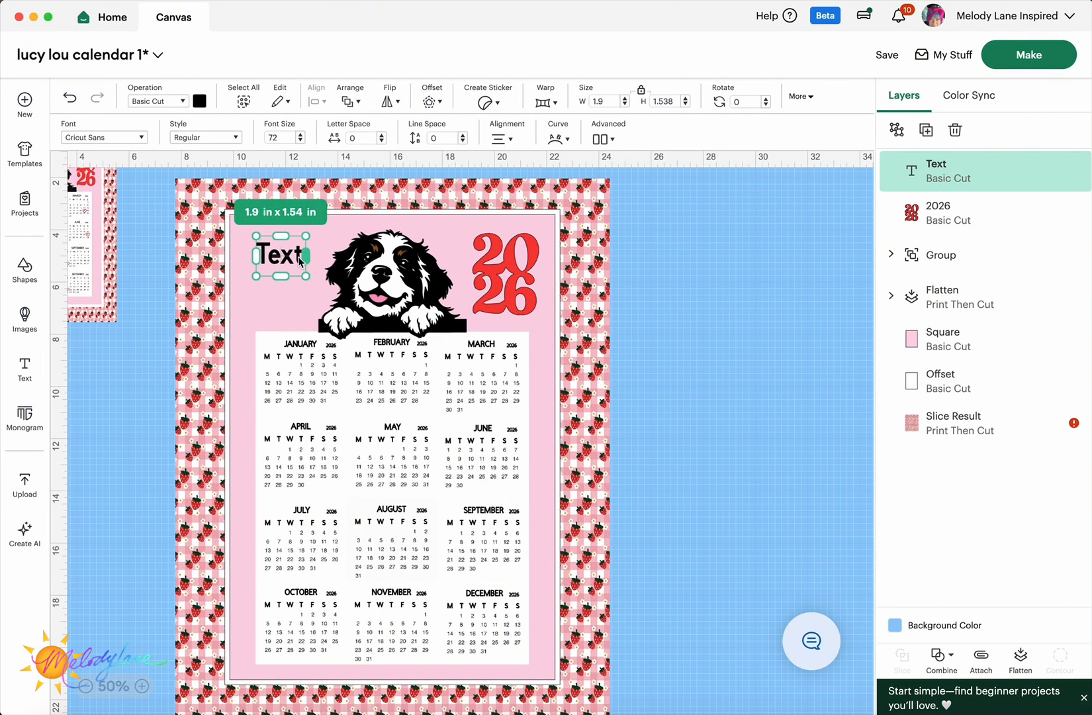
{"action": "double_click", "coordinate": [283, 258]}
{"action": "type", "text": "Lucy Lou's year of cuteness"}
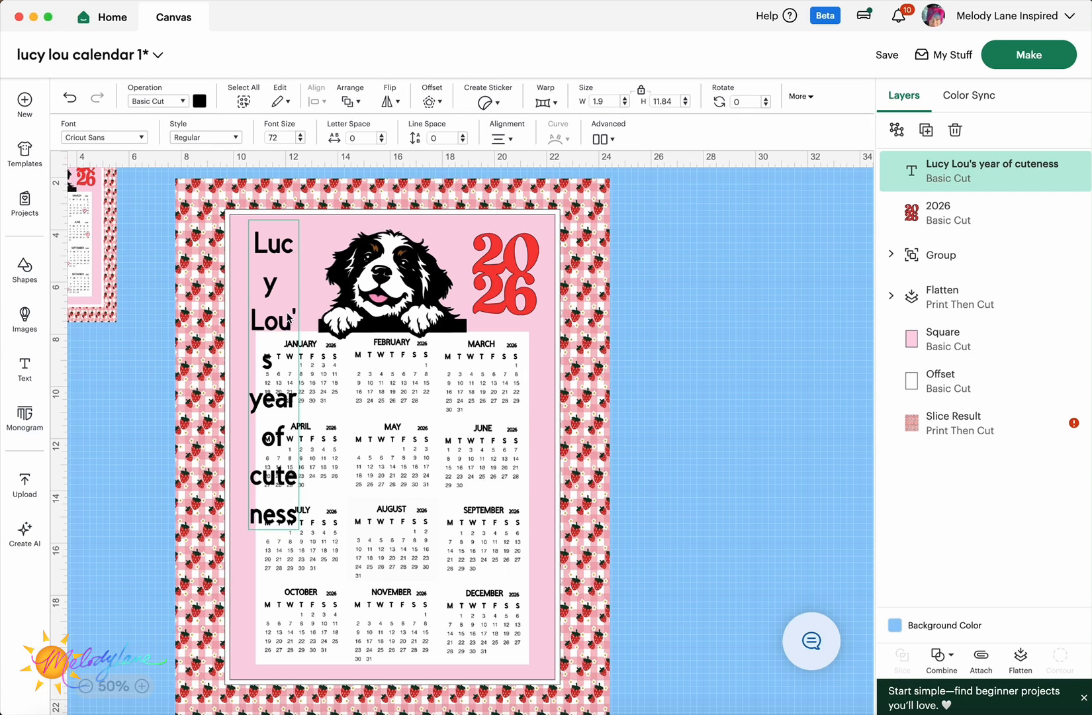
{"action": "key", "text": "Escape"}
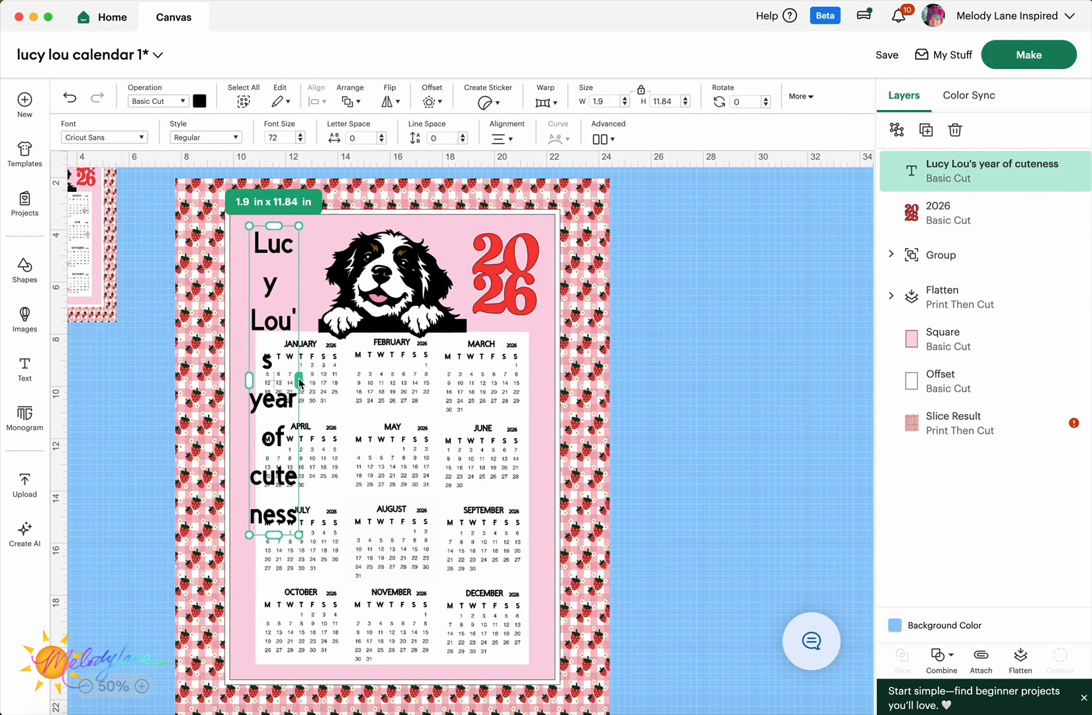
- Move the title up-left beside the dog and resize it to wrap onto three lines
{"action": "left_click_drag", "start_coordinate": [299, 382], "coordinate": [405, 378]}
{"action": "left_click_drag", "start_coordinate": [325, 281], "coordinate": [265, 272]}
{"action": "left_click_drag", "start_coordinate": [346, 275], "coordinate": [306, 278]}
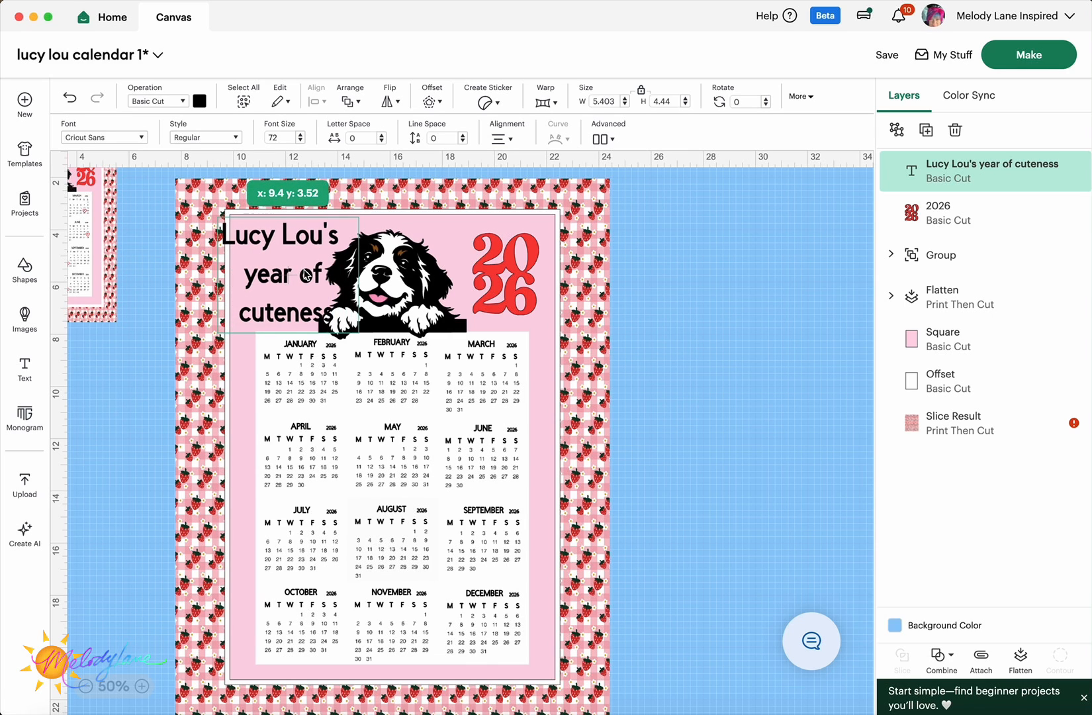
- Tighten the title's line spacing to -3.1 and scale it to about 4.44 × 2.96 in
{"action": "left_click", "coordinate": [464, 141]}
{"action": "left_click", "coordinate": [463, 141]}
{"action": "left_click", "coordinate": [464, 141]}
{"action": "left_click", "coordinate": [463, 141]}
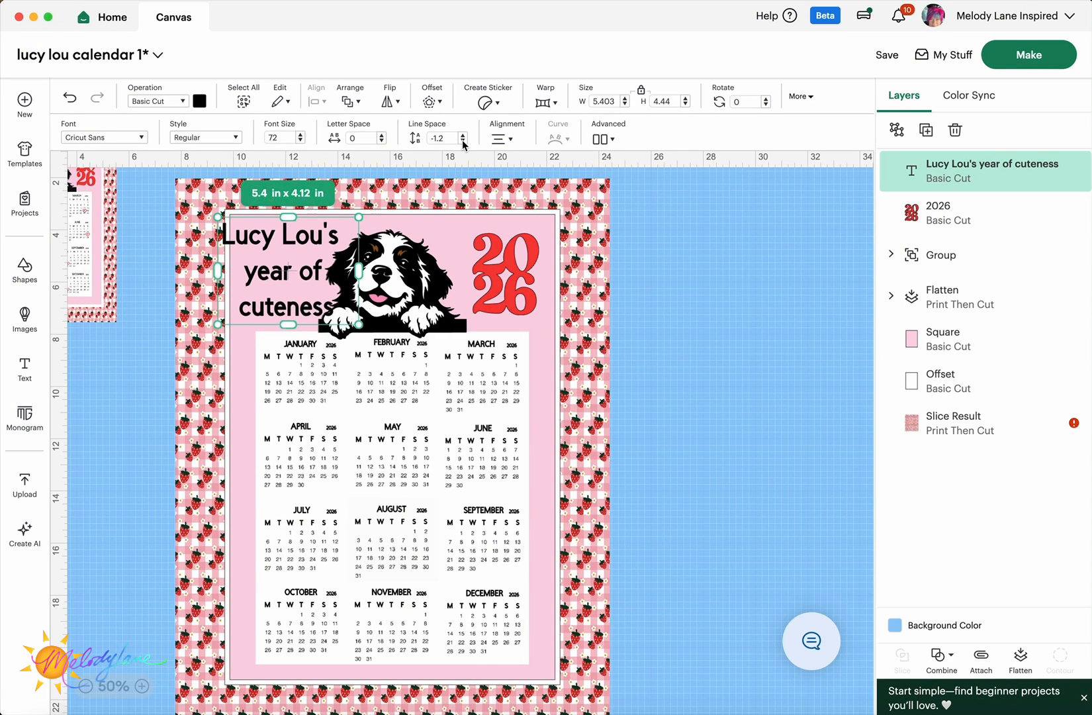
{"action": "left_click", "coordinate": [463, 141]}
{"action": "left_click", "coordinate": [463, 141]}
{"action": "left_click", "coordinate": [464, 141]}
{"action": "left_click", "coordinate": [464, 141]}
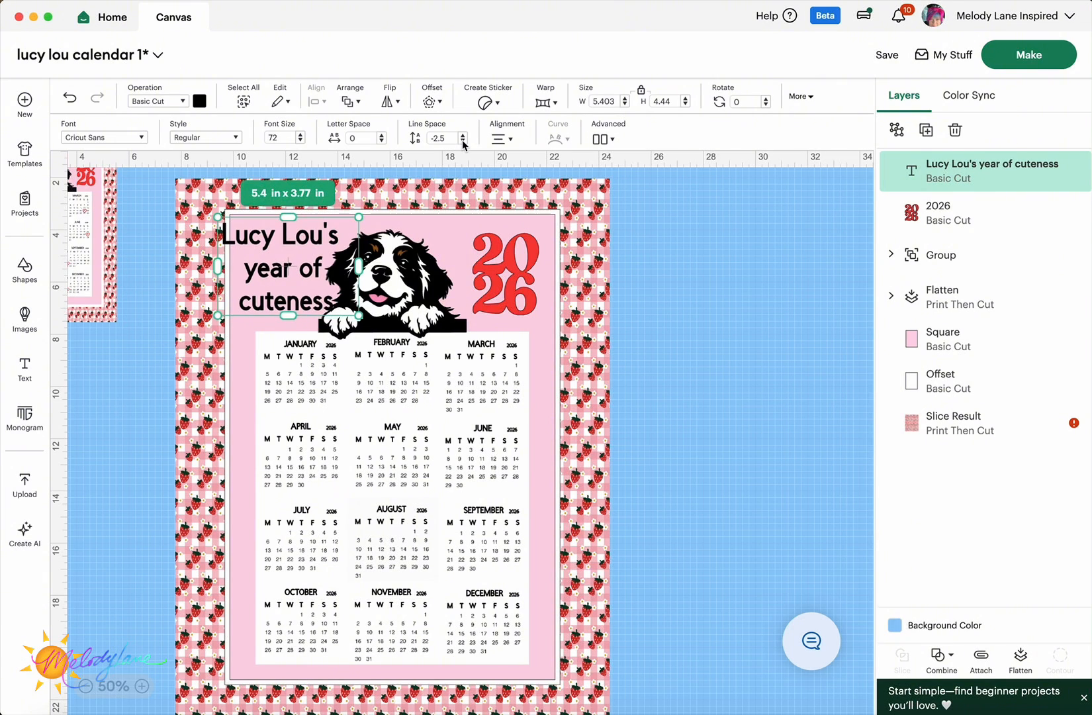
{"action": "left_click", "coordinate": [463, 141]}
{"action": "left_click", "coordinate": [464, 141]}
{"action": "left_click", "coordinate": [464, 141]}
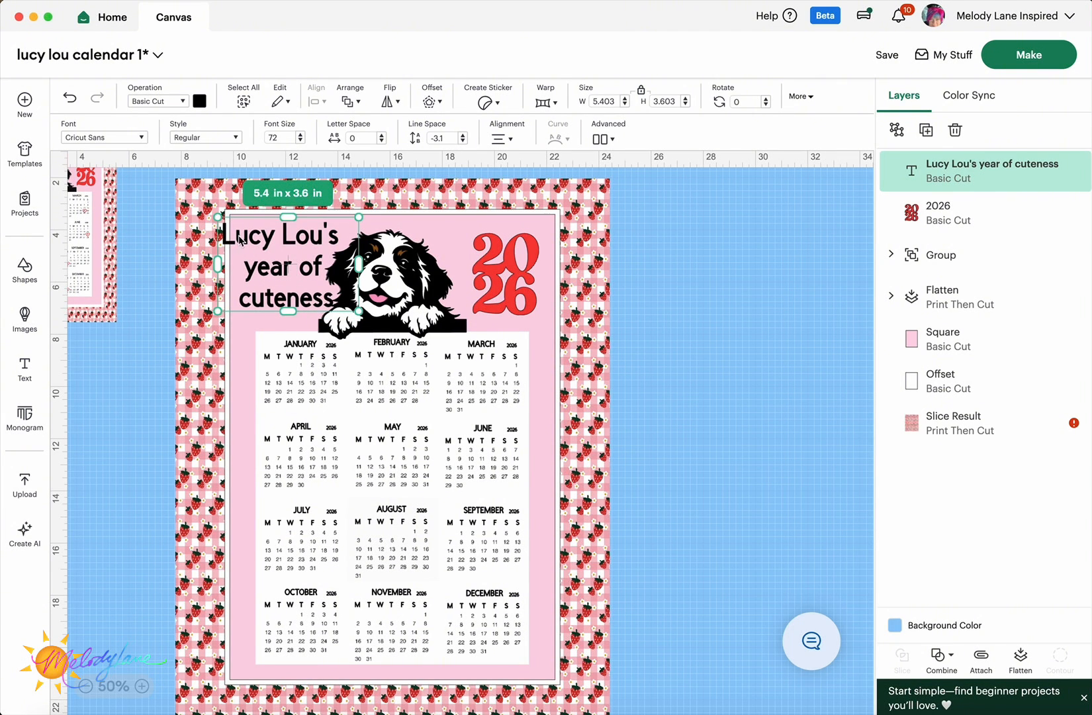
{"action": "left_click_drag", "start_coordinate": [220, 225], "coordinate": [245, 242]}
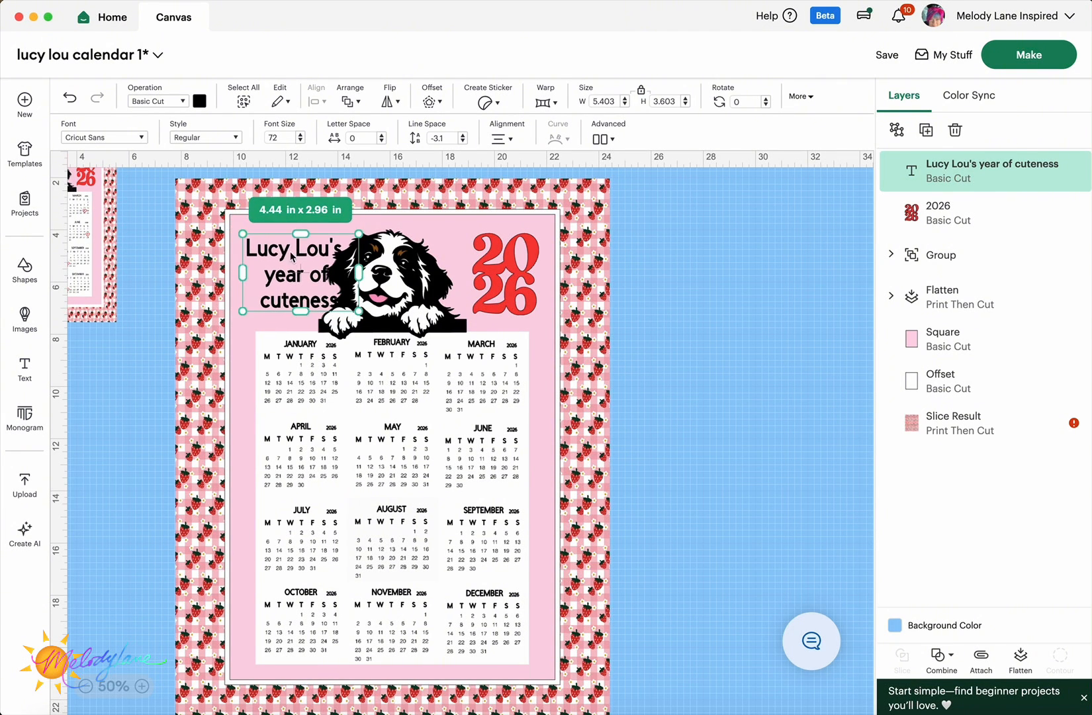
{"action": "left_click_drag", "start_coordinate": [307, 268], "coordinate": [297, 265]}
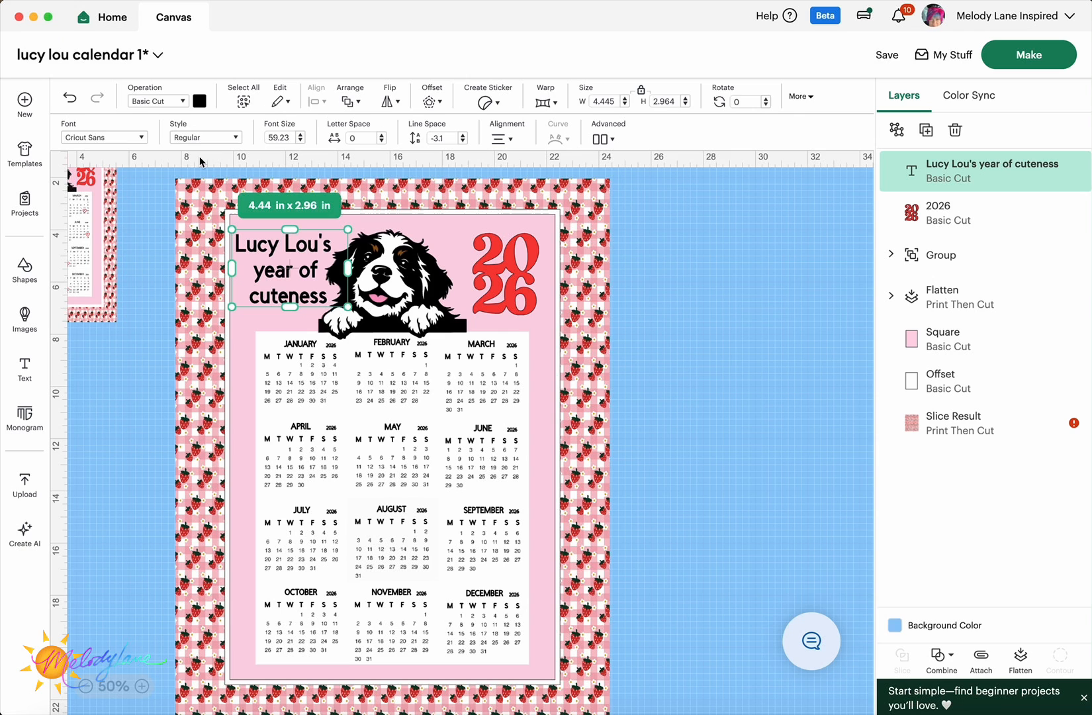
- Change the title font to BFC Love Quinn
{"action": "left_click", "coordinate": [142, 138]}
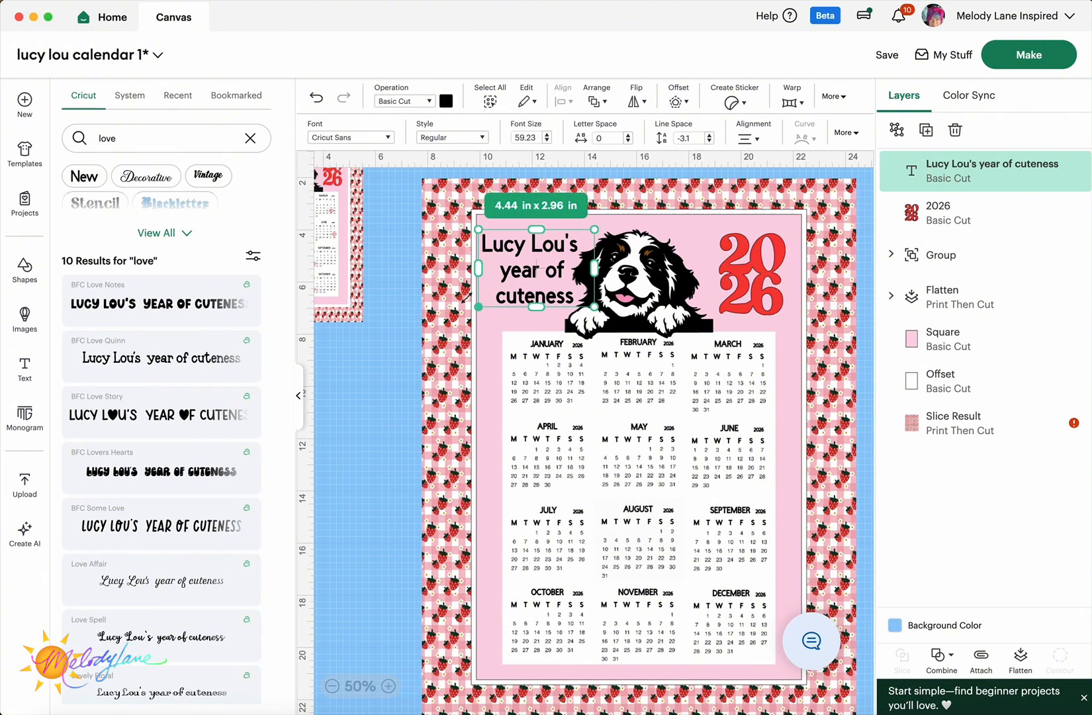
{"action": "left_click", "coordinate": [242, 371]}
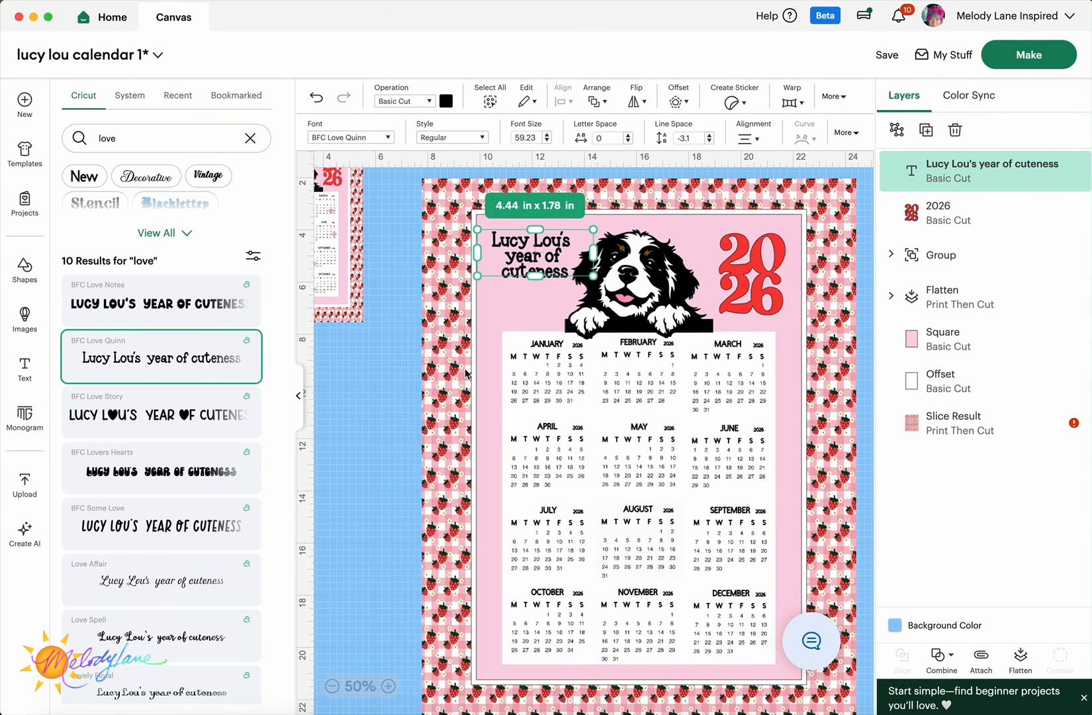
{"action": "left_click_drag", "start_coordinate": [552, 252], "coordinate": [551, 258]}
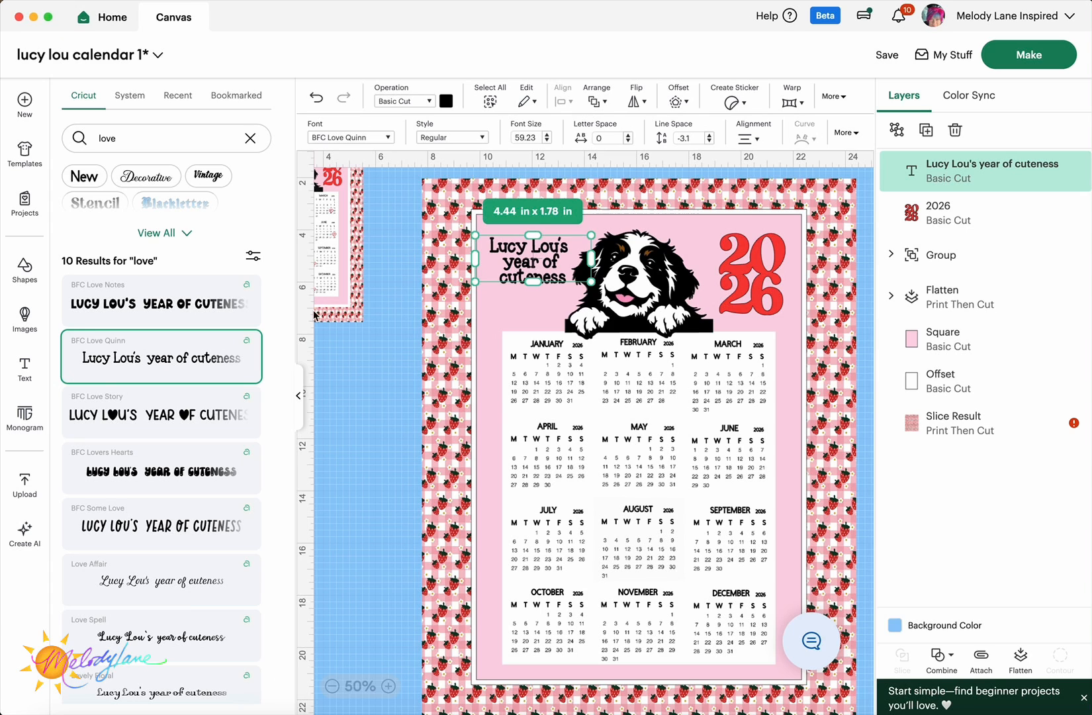
{"action": "left_click", "coordinate": [299, 401]}
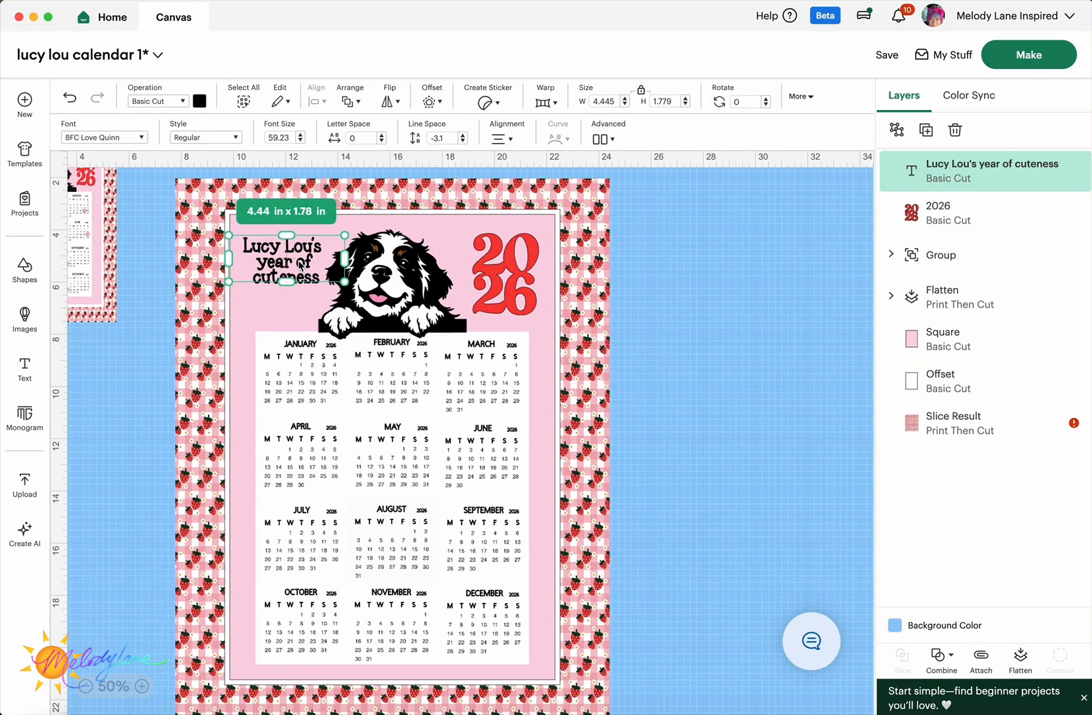
- Raise the title's line spacing to 1.5
{"action": "left_click", "coordinate": [465, 136]}
{"action": "left_click", "coordinate": [465, 136]}
{"action": "left_click", "coordinate": [465, 136]}
{"action": "left_click", "coordinate": [465, 136]}
{"action": "left_click", "coordinate": [465, 136]}
{"action": "left_click", "coordinate": [465, 136]}
{"action": "left_click", "coordinate": [464, 135]}
{"action": "left_click", "coordinate": [464, 135]}
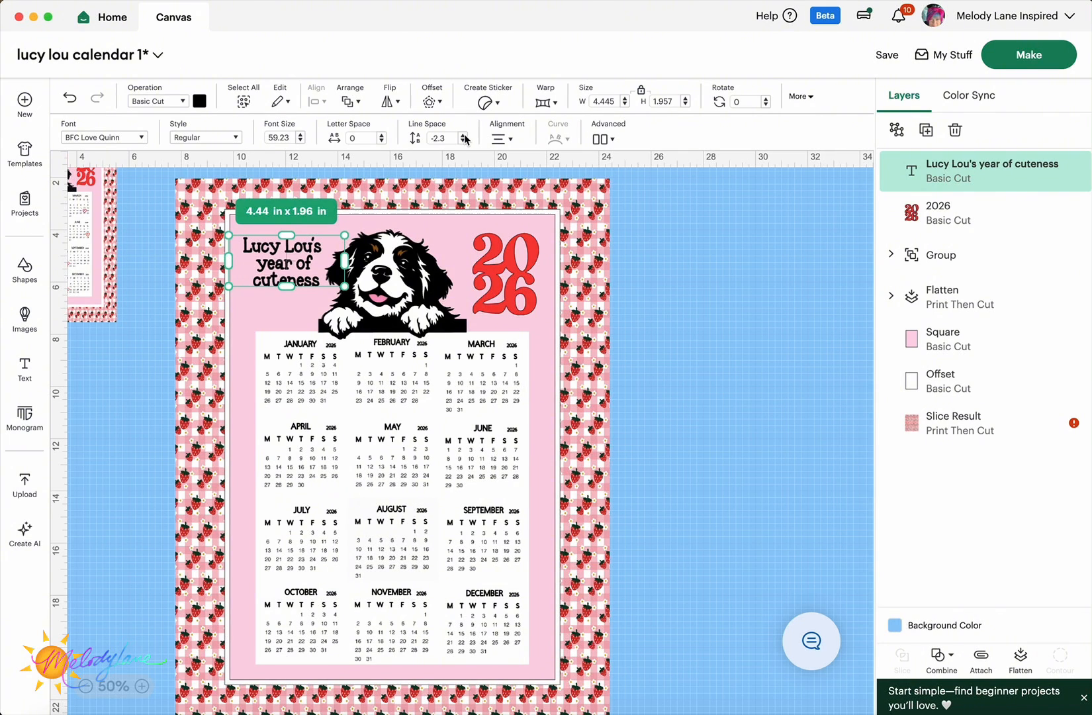
{"action": "left_click", "coordinate": [465, 137]}
{"action": "left_click", "coordinate": [465, 136]}
{"action": "left_click", "coordinate": [464, 137]}
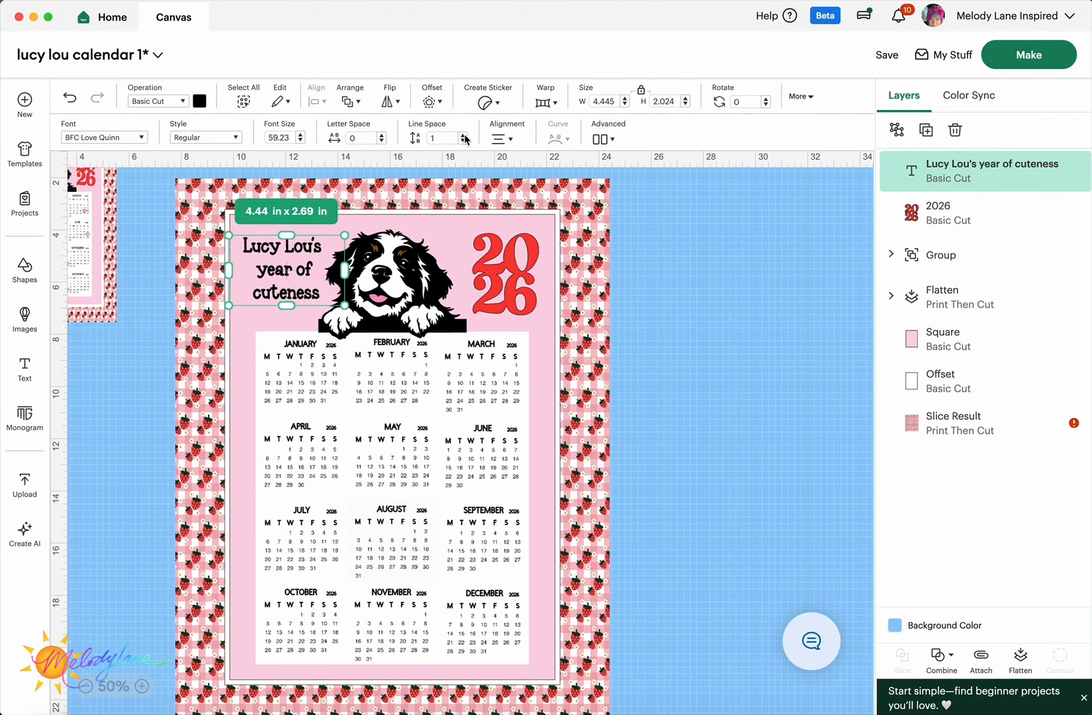
{"action": "left_click", "coordinate": [464, 136]}
{"action": "left_click", "coordinate": [465, 136]}
- Color the title red and scale it up slightly
{"action": "left_click", "coordinate": [200, 101]}
{"action": "left_click", "coordinate": [270, 164]}
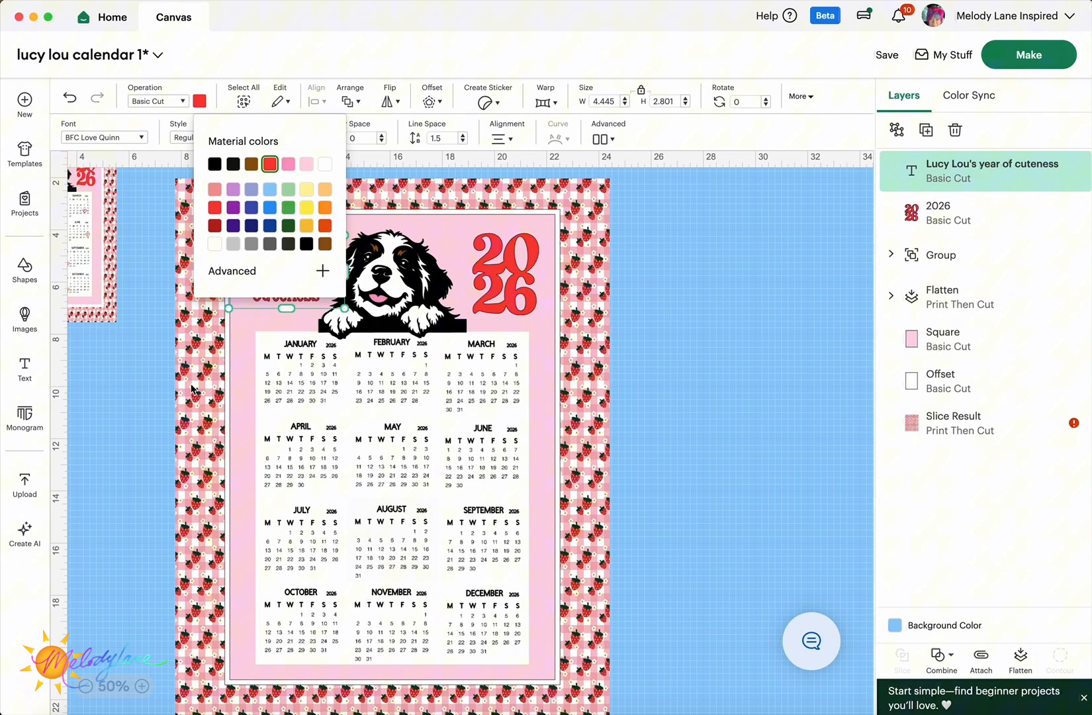
{"action": "left_click", "coordinate": [139, 472]}
{"action": "left_click", "coordinate": [280, 273]}
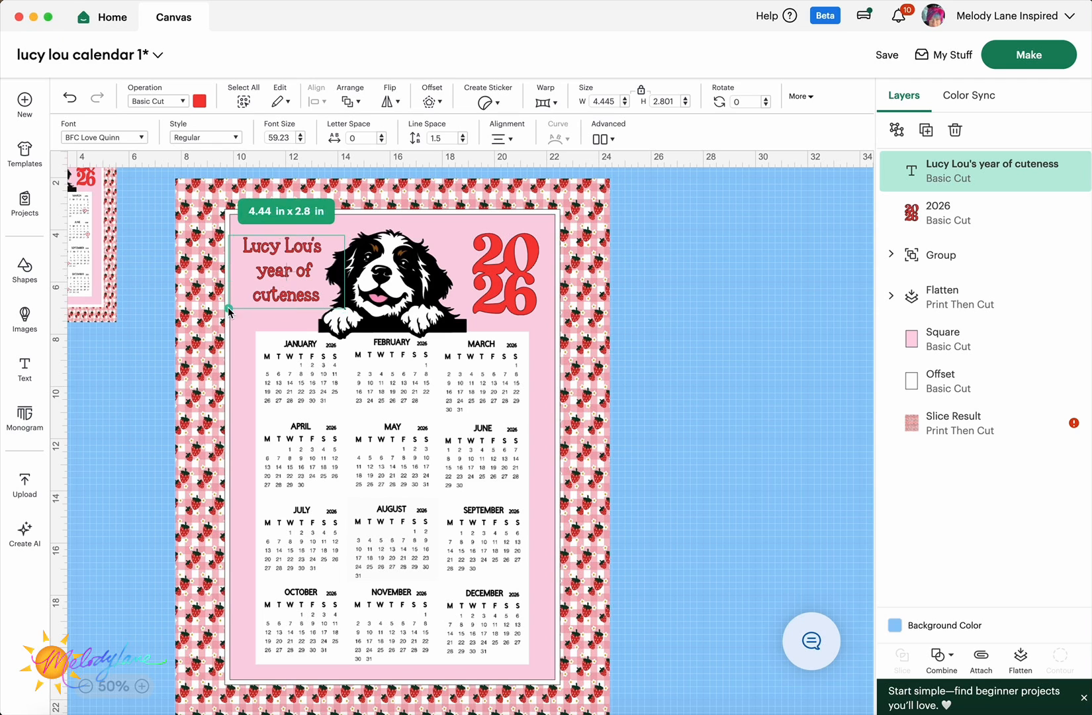
{"action": "left_click_drag", "start_coordinate": [229, 308], "coordinate": [210, 321]}
{"action": "scroll", "coordinate": [122, 392], "scroll_direction": "left", "scroll_amount": 1}
{"action": "scroll", "coordinate": [122, 393], "scroll_direction": "down", "scroll_amount": 1}
- Reselect the title, then select the pink background square
{"action": "left_click", "coordinate": [130, 440]}
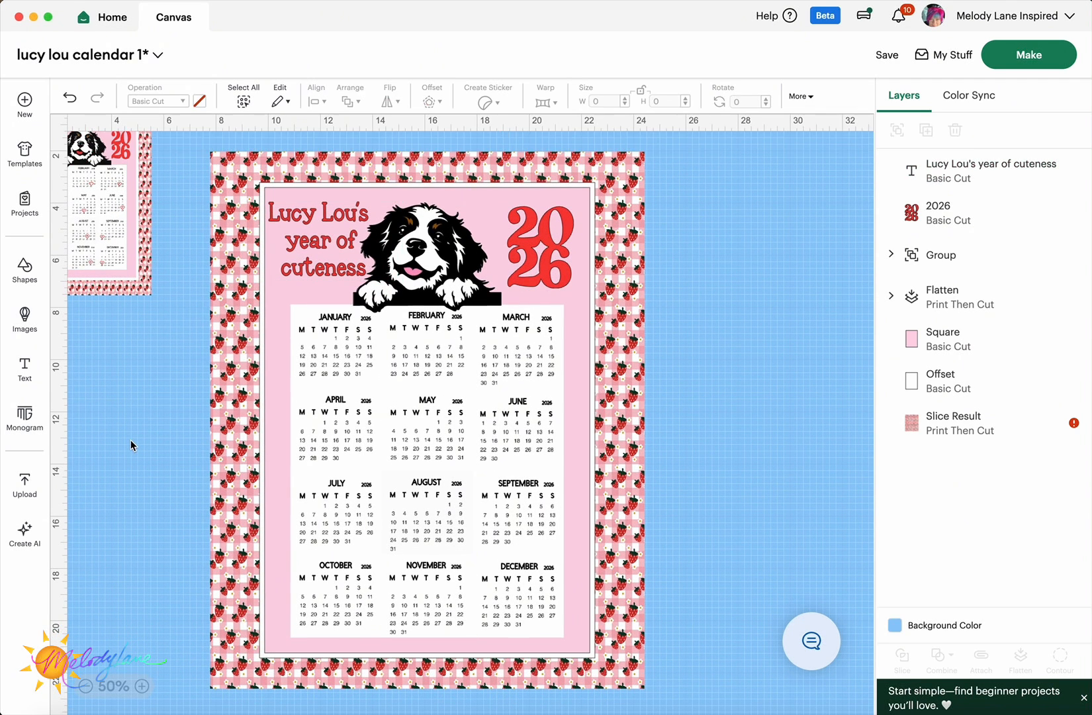
{"action": "left_click", "coordinate": [329, 244]}
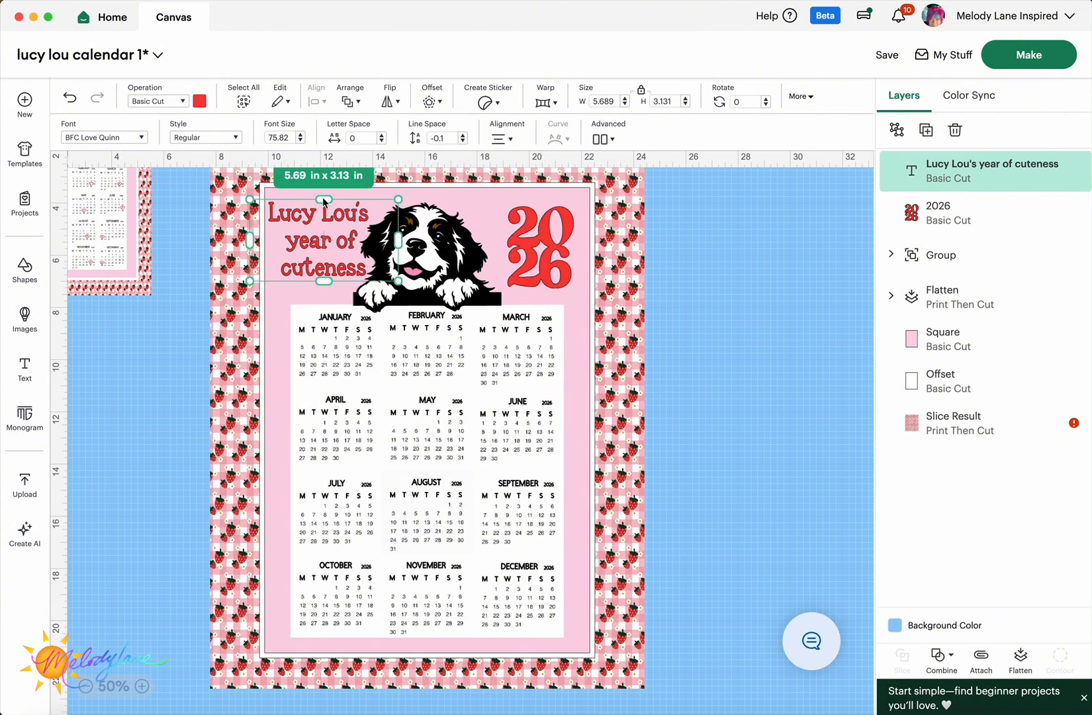
{"action": "left_click", "coordinate": [405, 199]}
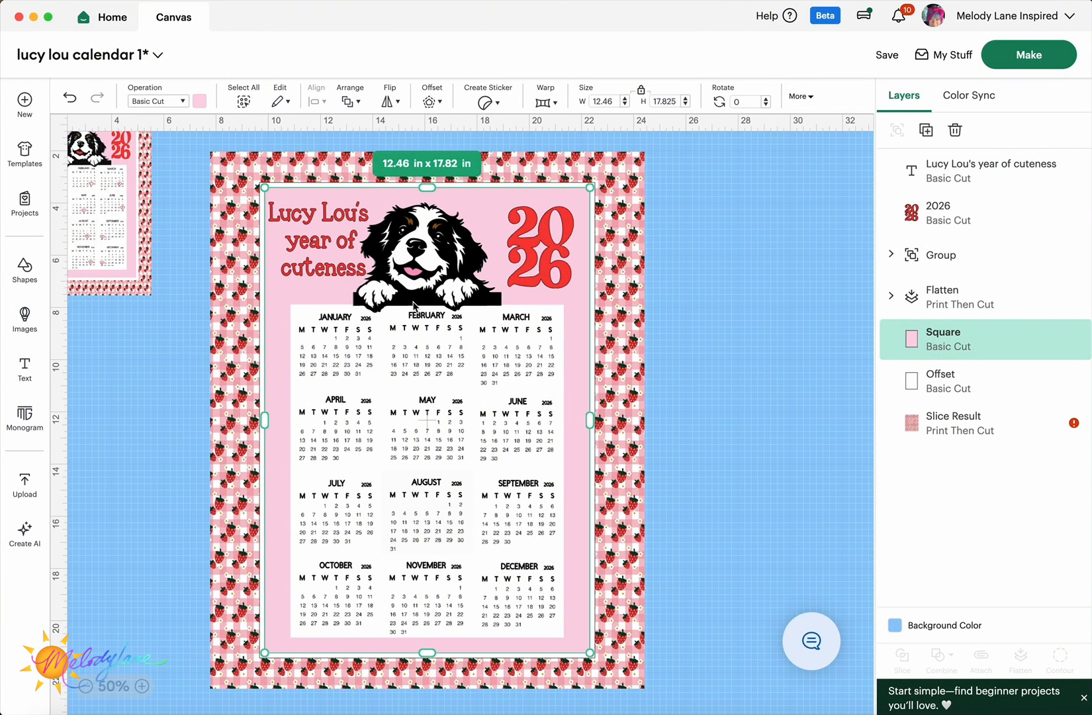
{"action": "scroll", "coordinate": [415, 307], "scroll_direction": "down", "scroll_amount": 1}
{"action": "scroll", "coordinate": [415, 306], "scroll_direction": "up", "scroll_amount": 1}
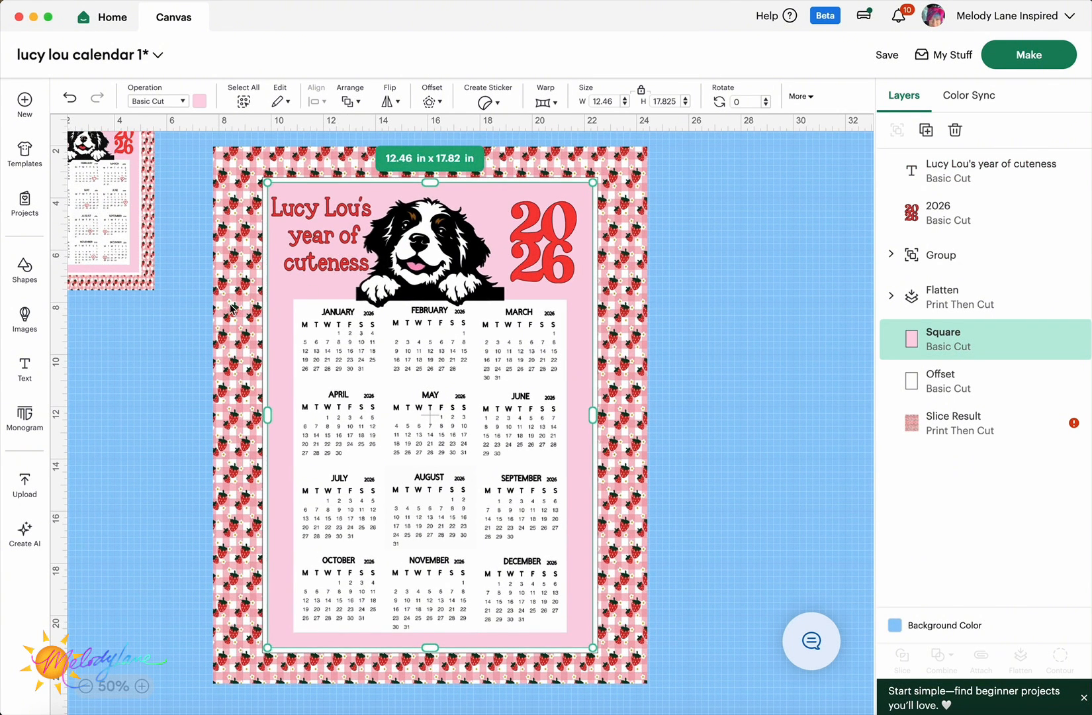
{"action": "scroll", "coordinate": [178, 323], "scroll_direction": "left", "scroll_amount": 2}
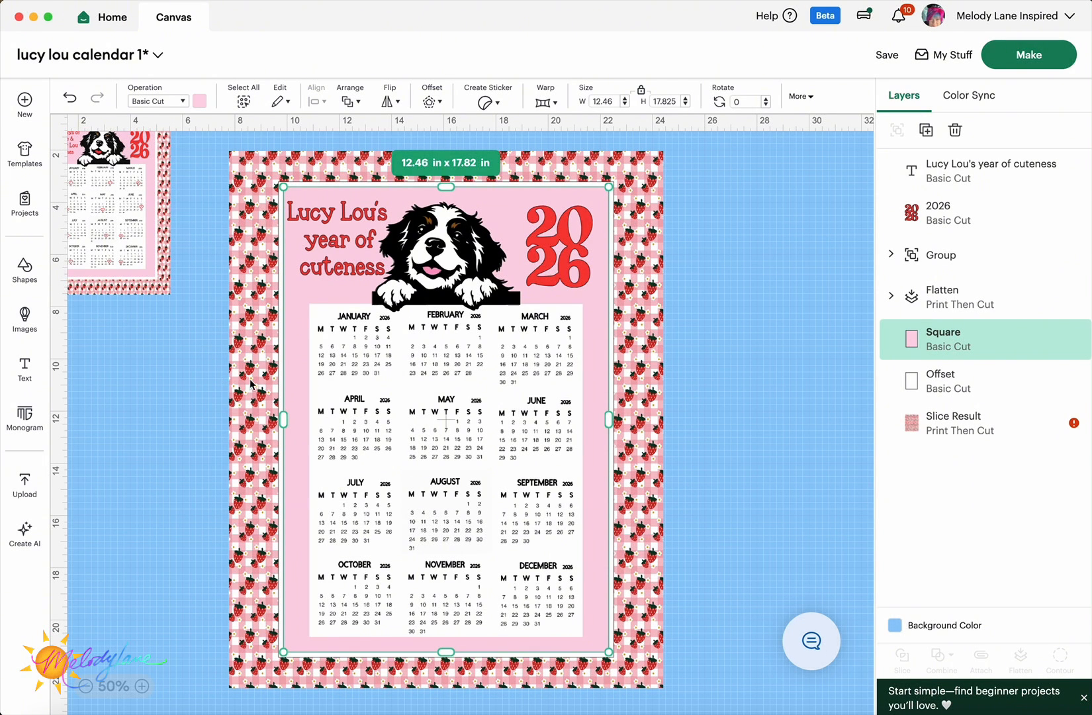
- Search the image library for 'heart'
{"action": "left_click", "coordinate": [25, 321]}
{"action": "left_click", "coordinate": [152, 107]}
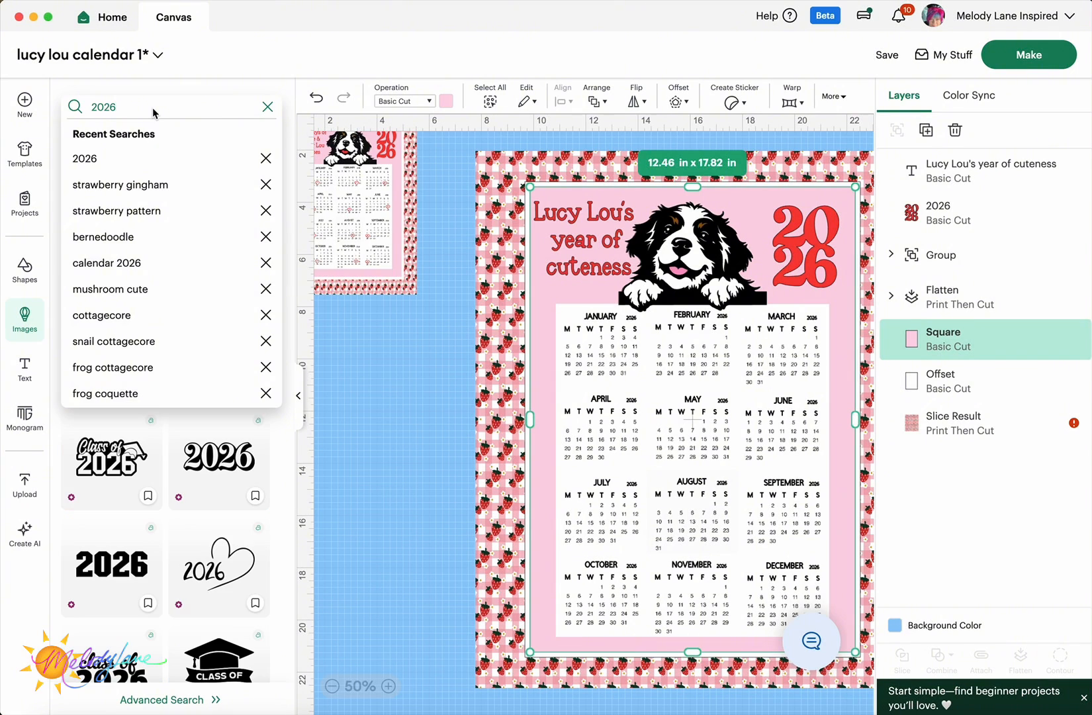
{"action": "key", "text": "BackSpace"}
{"action": "key", "text": "BackSpace"}
{"action": "key", "text": "BackSpace"}
{"action": "key", "text": "BackSpace"}
{"action": "type", "text": "heart"}
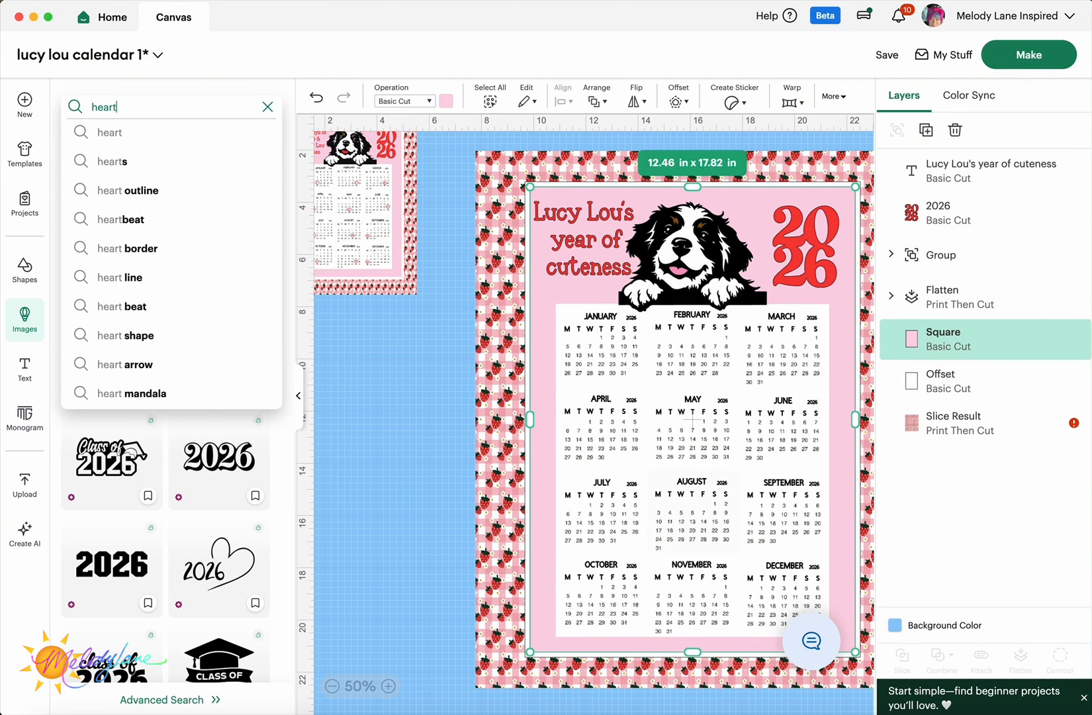
{"action": "key", "text": "Return"}
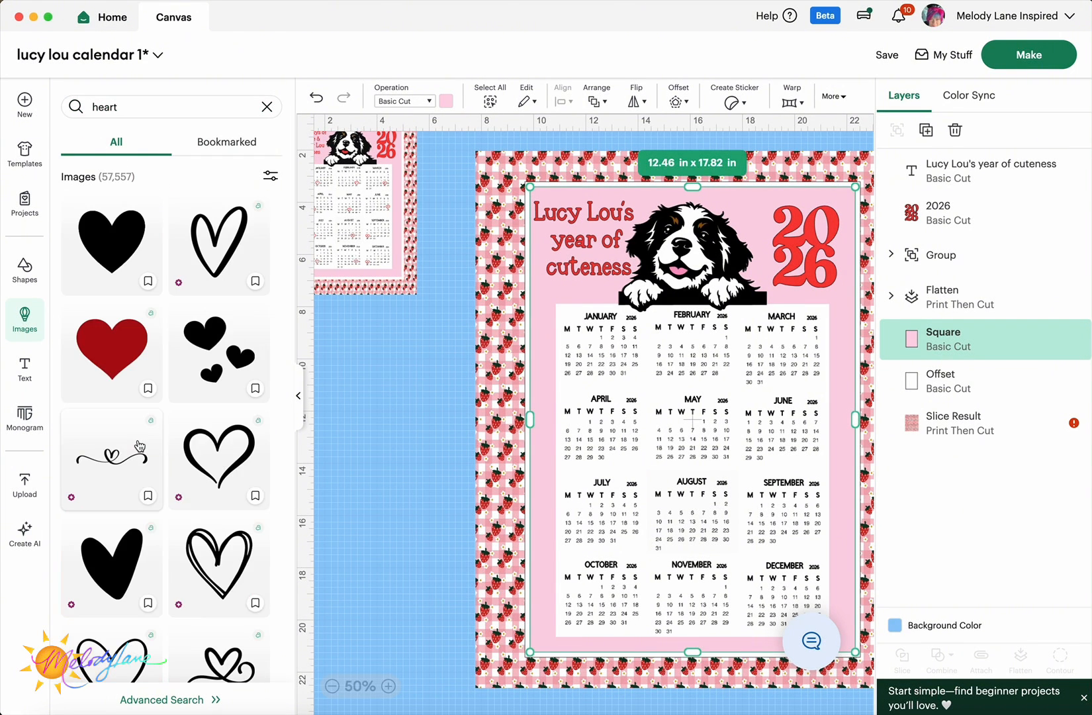
- Insert the outline heart twice and shrink one to 0.55 in beside the calendar
{"action": "scroll", "coordinate": [165, 445], "scroll_direction": "down", "scroll_amount": 3}
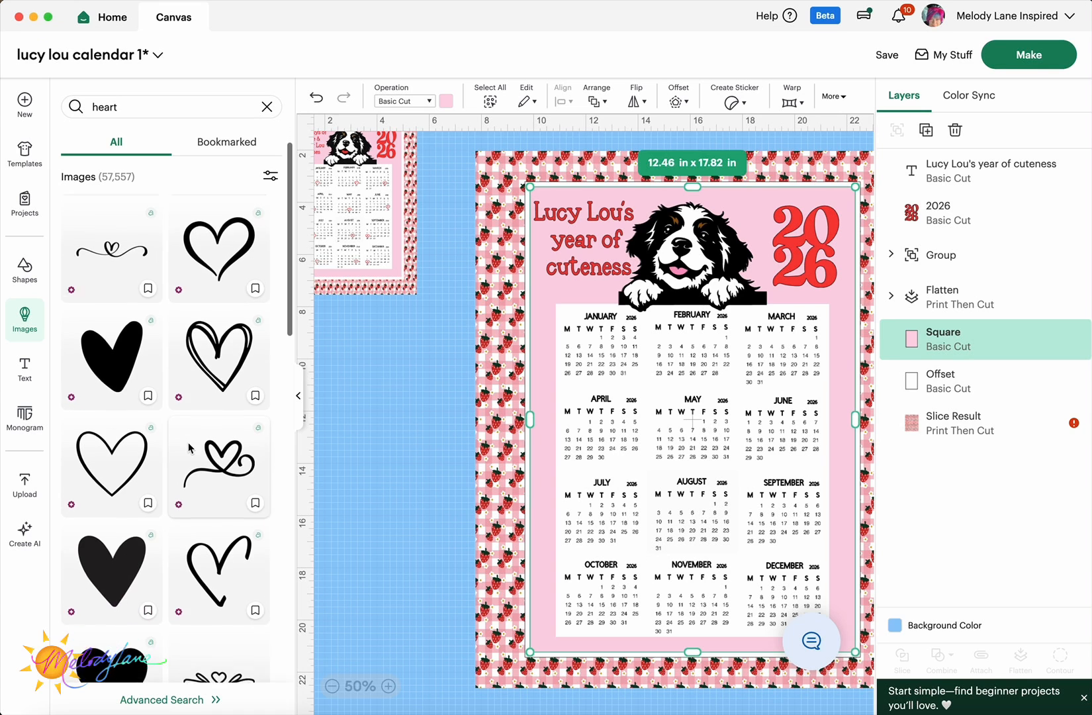
{"action": "scroll", "coordinate": [188, 445], "scroll_direction": "down", "scroll_amount": 6}
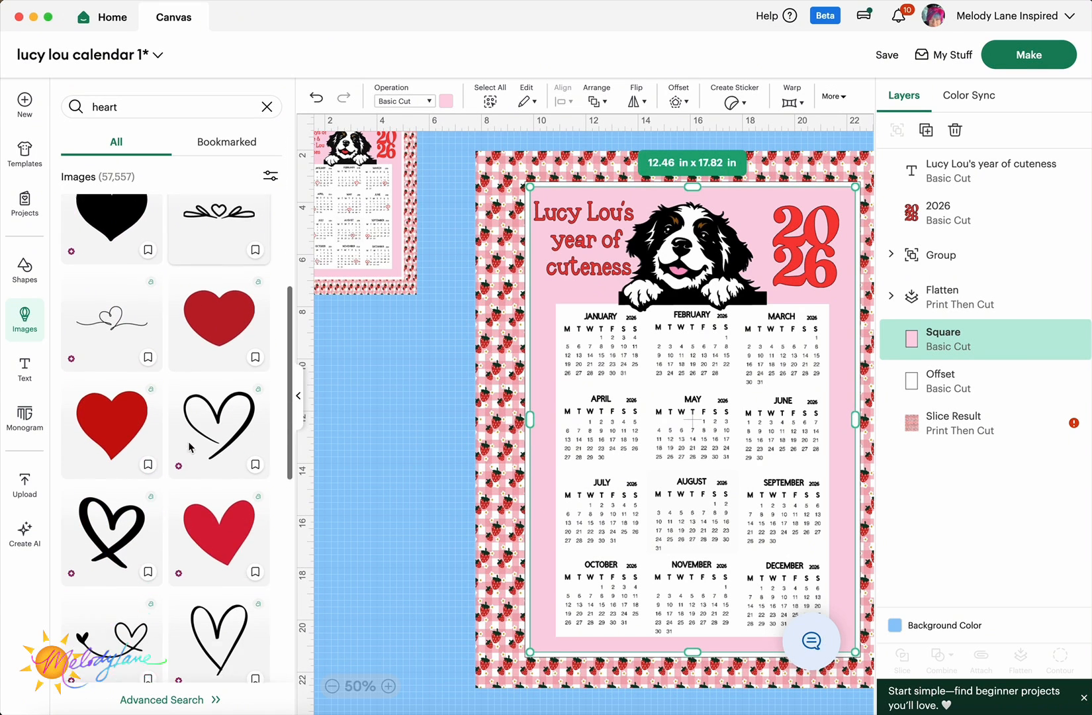
{"action": "scroll", "coordinate": [189, 448], "scroll_direction": "down", "scroll_amount": 5}
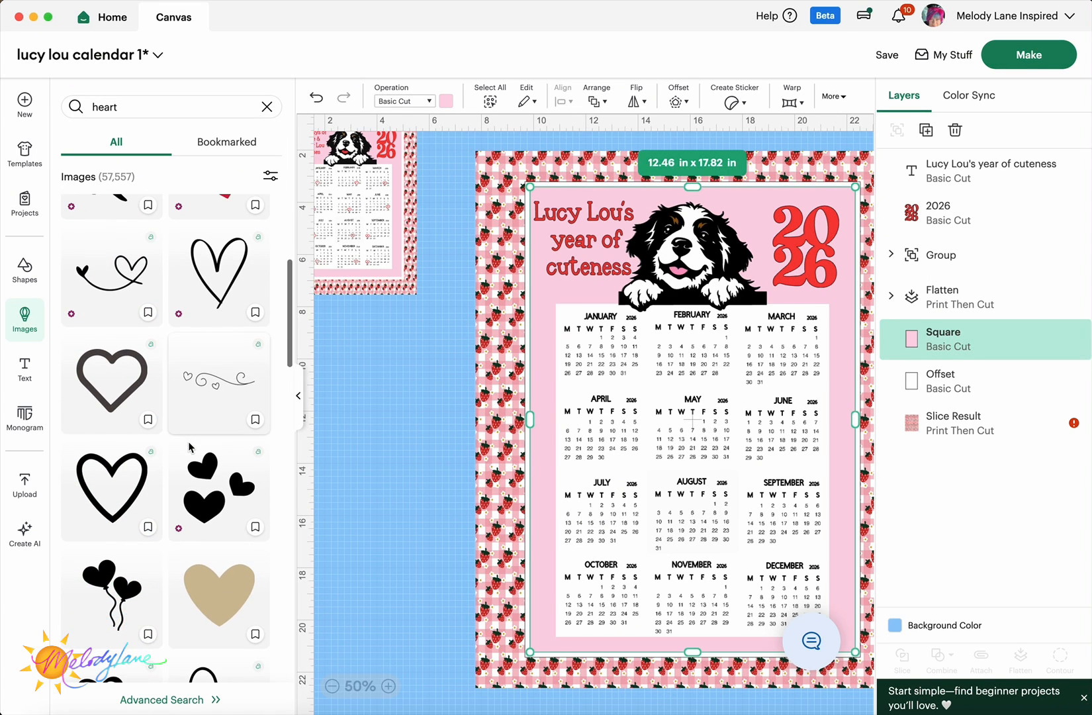
{"action": "left_click", "coordinate": [124, 481]}
{"action": "scroll", "coordinate": [139, 344], "scroll_direction": "down", "scroll_amount": 2}
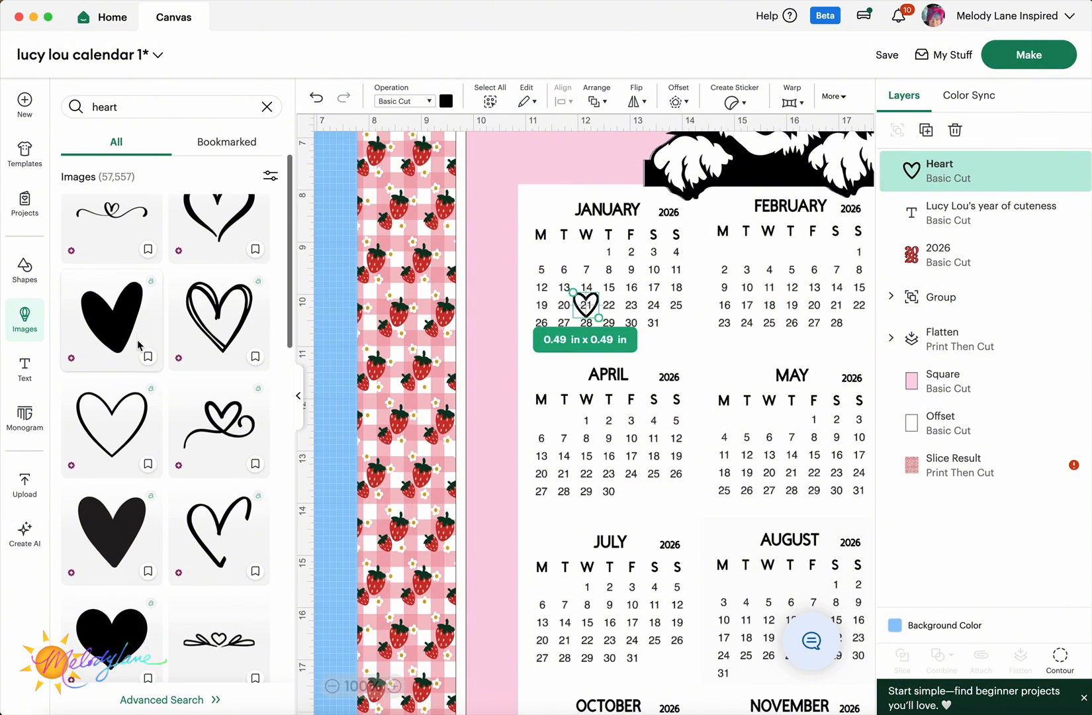
{"action": "scroll", "coordinate": [139, 344], "scroll_direction": "down", "scroll_amount": 5}
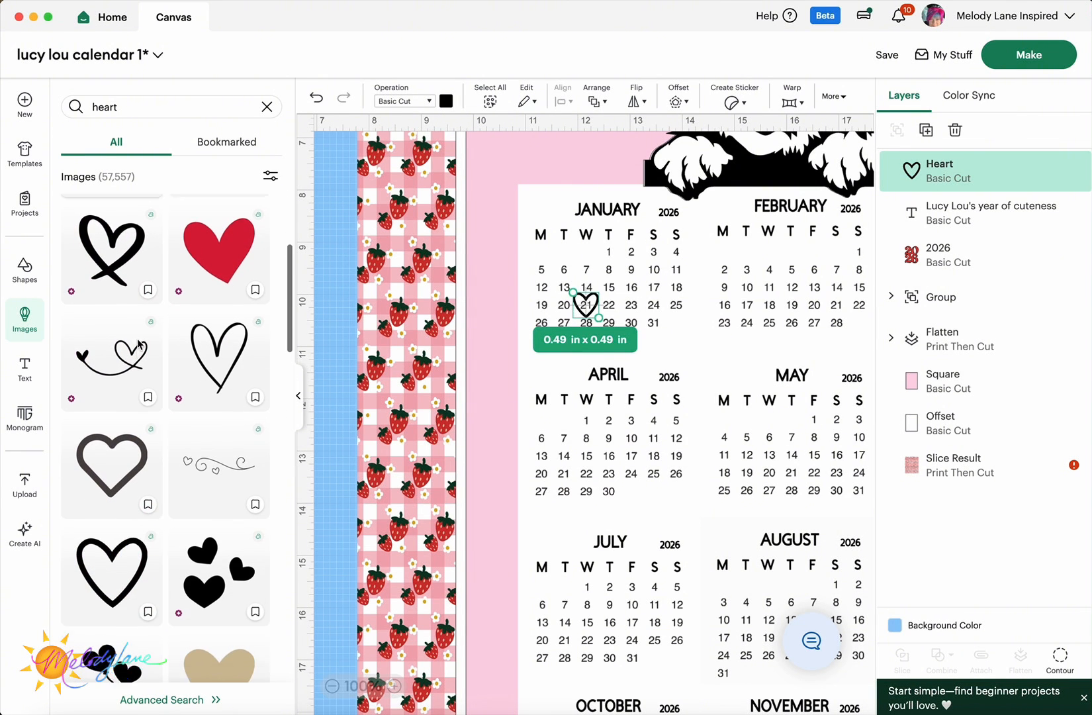
{"action": "scroll", "coordinate": [139, 344], "scroll_direction": "down", "scroll_amount": 1}
{"action": "left_click", "coordinate": [110, 541]}
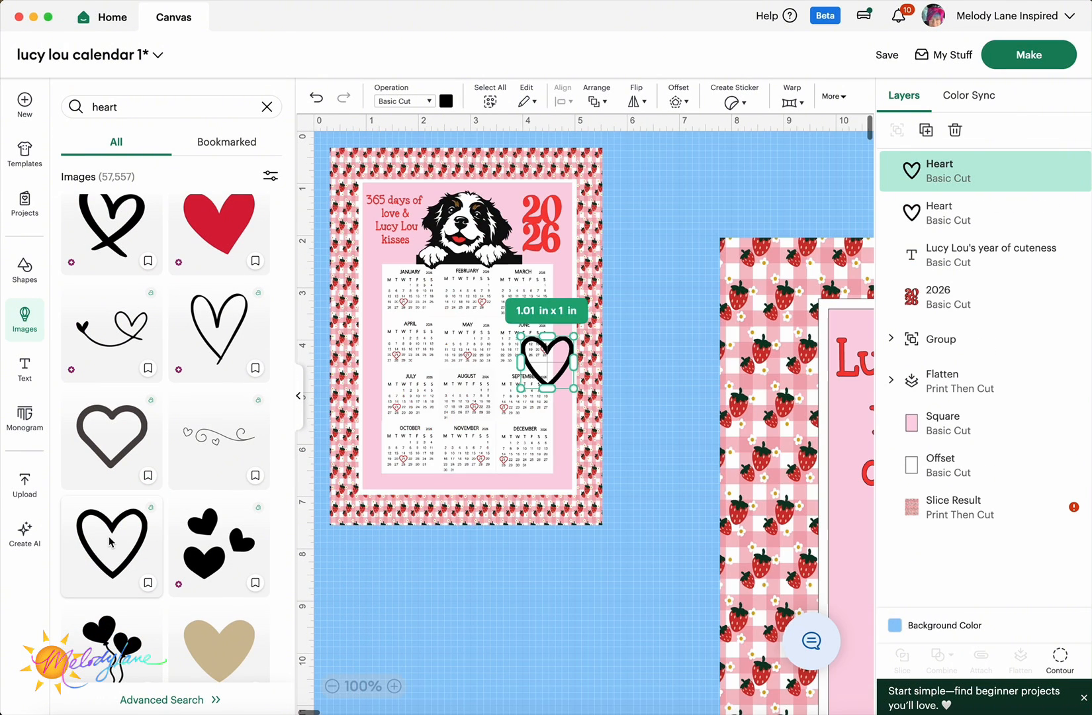
{"action": "left_click_drag", "start_coordinate": [546, 361], "coordinate": [655, 385]}
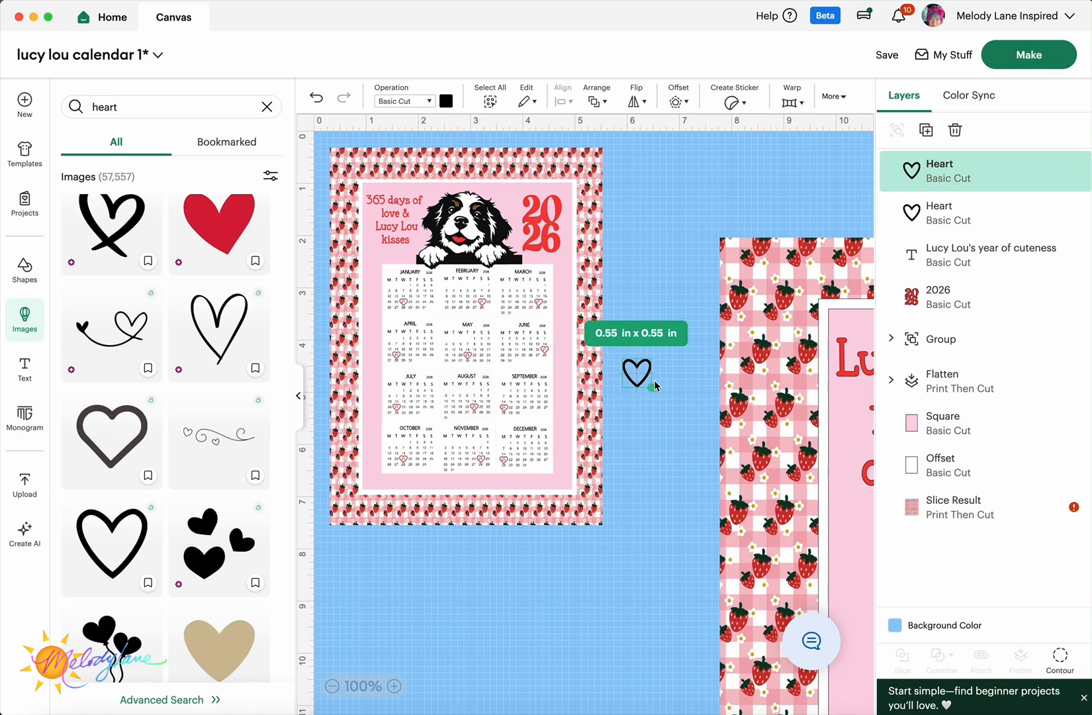
- Color the heart red and place a duplicate on February 21
{"action": "left_click", "coordinate": [300, 397]}
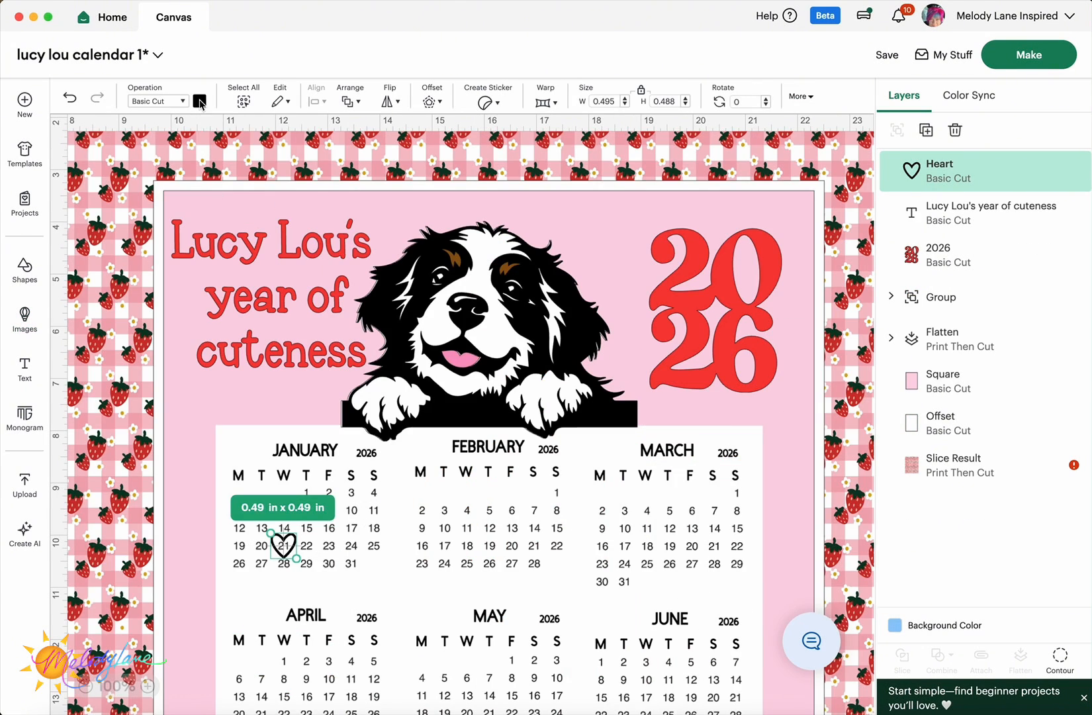
{"action": "left_click", "coordinate": [200, 101]}
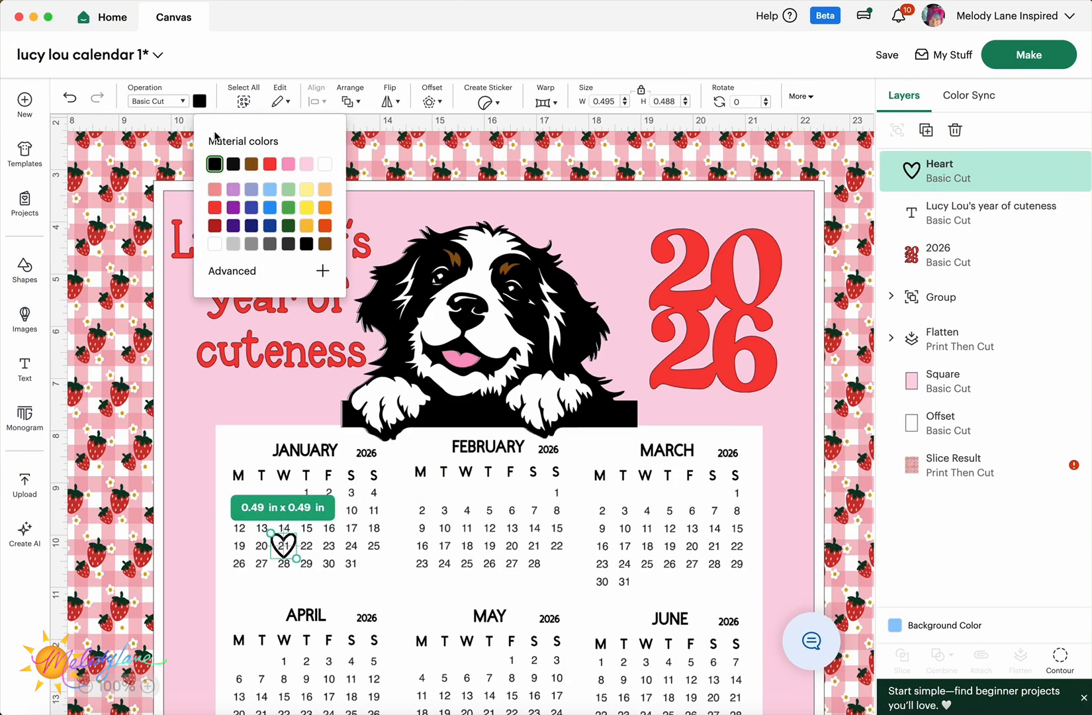
{"action": "left_click", "coordinate": [270, 164]}
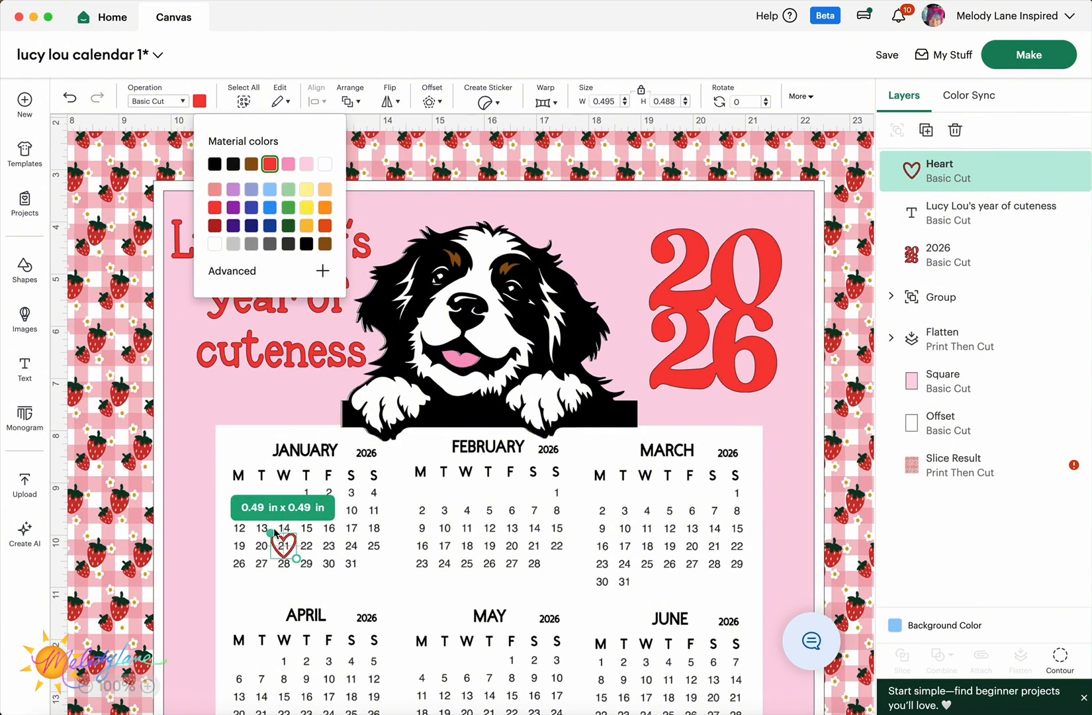
{"action": "right_click", "coordinate": [282, 548]}
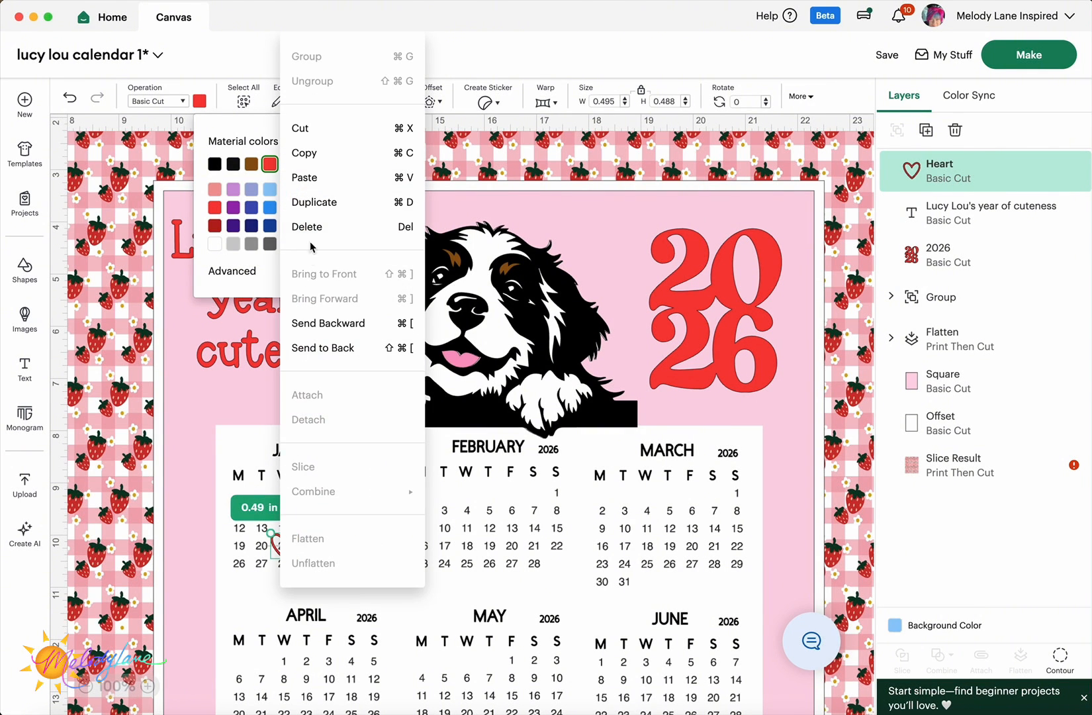
{"action": "left_click", "coordinate": [314, 202]}
{"action": "left_click_drag", "start_coordinate": [314, 572], "coordinate": [716, 549]}
- Duplicate the heart onto the 21st of March, April, May and later months
{"action": "right_click", "coordinate": [538, 549]}
{"action": "left_click", "coordinate": [589, 203]}
{"action": "right_click", "coordinate": [716, 548]}
{"action": "left_click", "coordinate": [741, 210]}
{"action": "scroll", "coordinate": [741, 397], "scroll_direction": "down", "scroll_amount": 3}
{"action": "left_click_drag", "start_coordinate": [743, 394], "coordinate": [489, 535]}
{"action": "right_click", "coordinate": [263, 535]}
{"action": "left_click", "coordinate": [299, 203]}
{"action": "right_click", "coordinate": [489, 535]}
{"action": "left_click", "coordinate": [523, 202]}
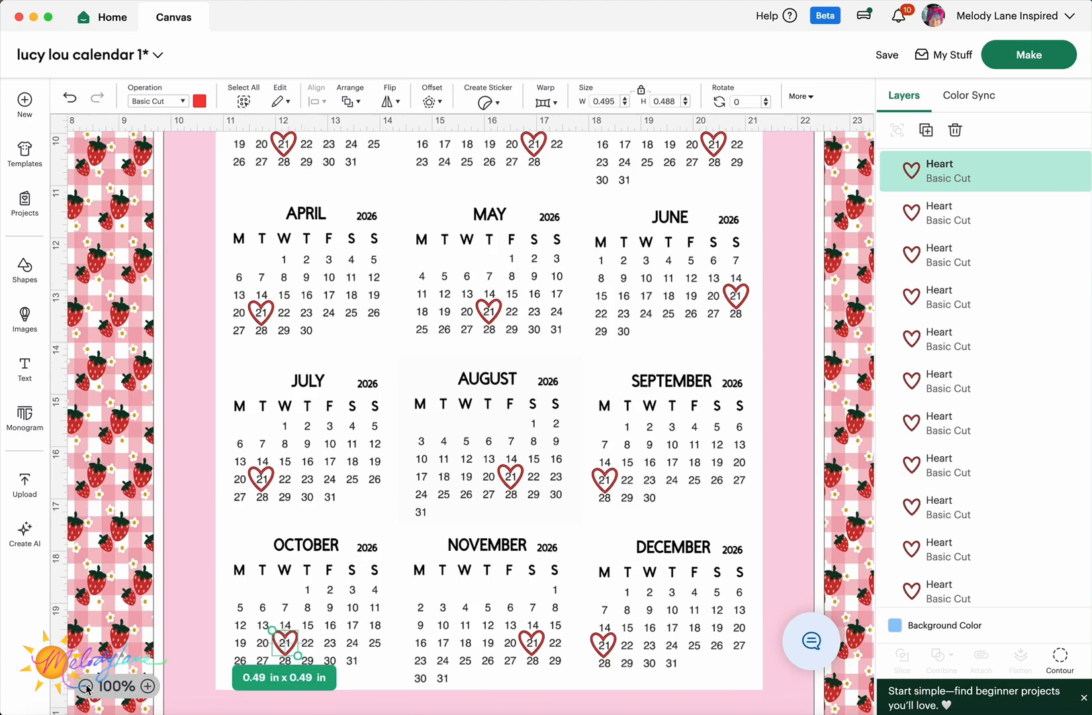
{"action": "left_click", "coordinate": [86, 686]}
{"action": "scroll", "coordinate": [345, 190], "scroll_direction": "up", "scroll_amount": 5}
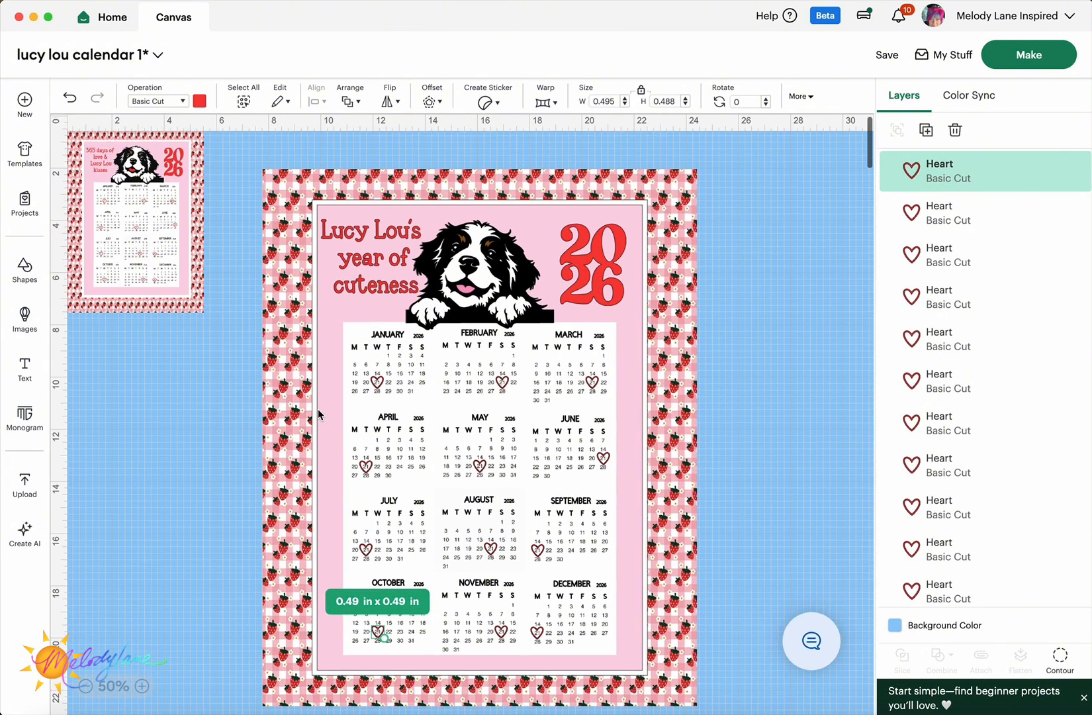
- Select the whole second calendar with its hearts, Flatten it, and place it beside the first calendar
{"action": "left_click", "coordinate": [229, 379]}
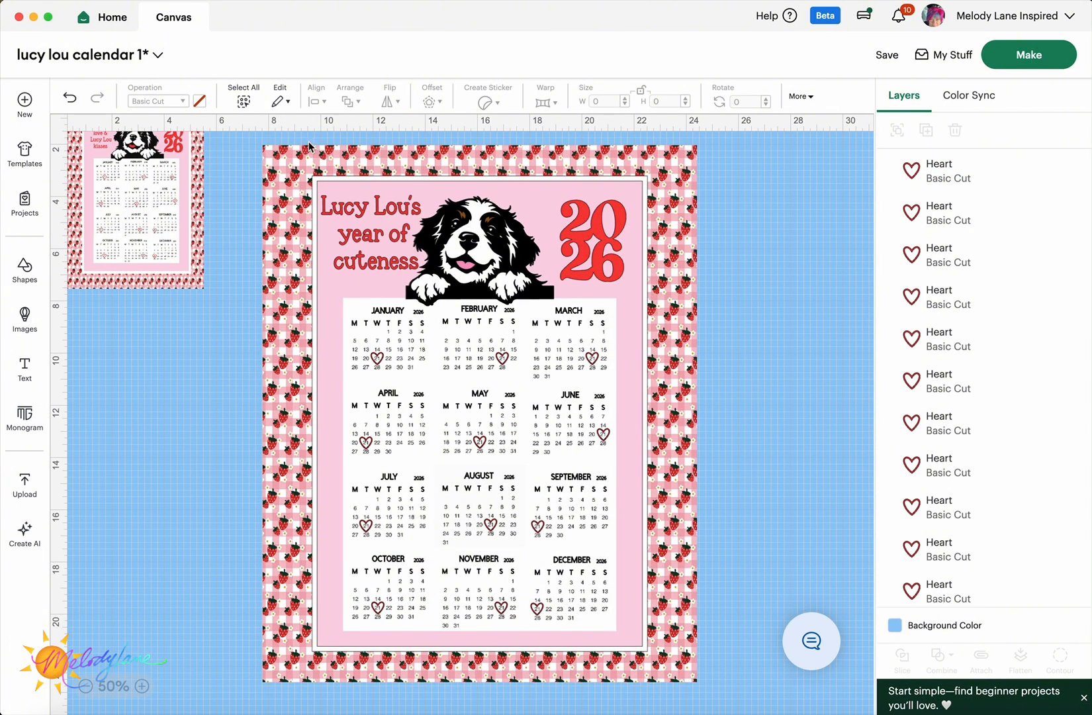
{"action": "left_click_drag", "start_coordinate": [236, 133], "coordinate": [748, 714]}
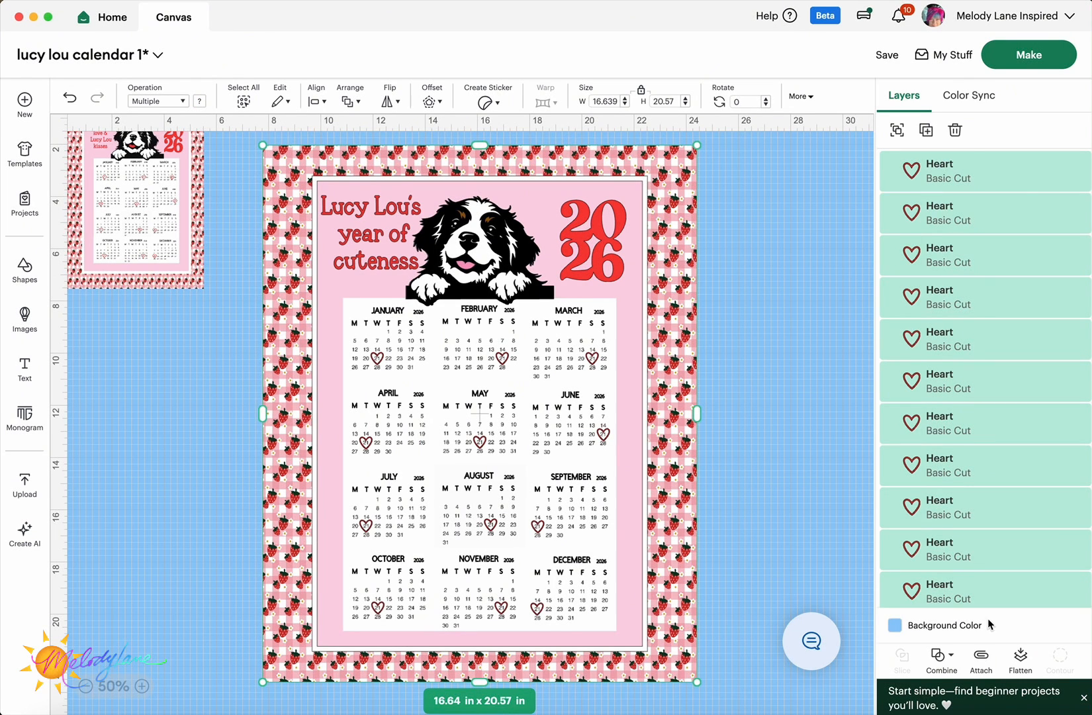
{"action": "left_click", "coordinate": [1022, 662]}
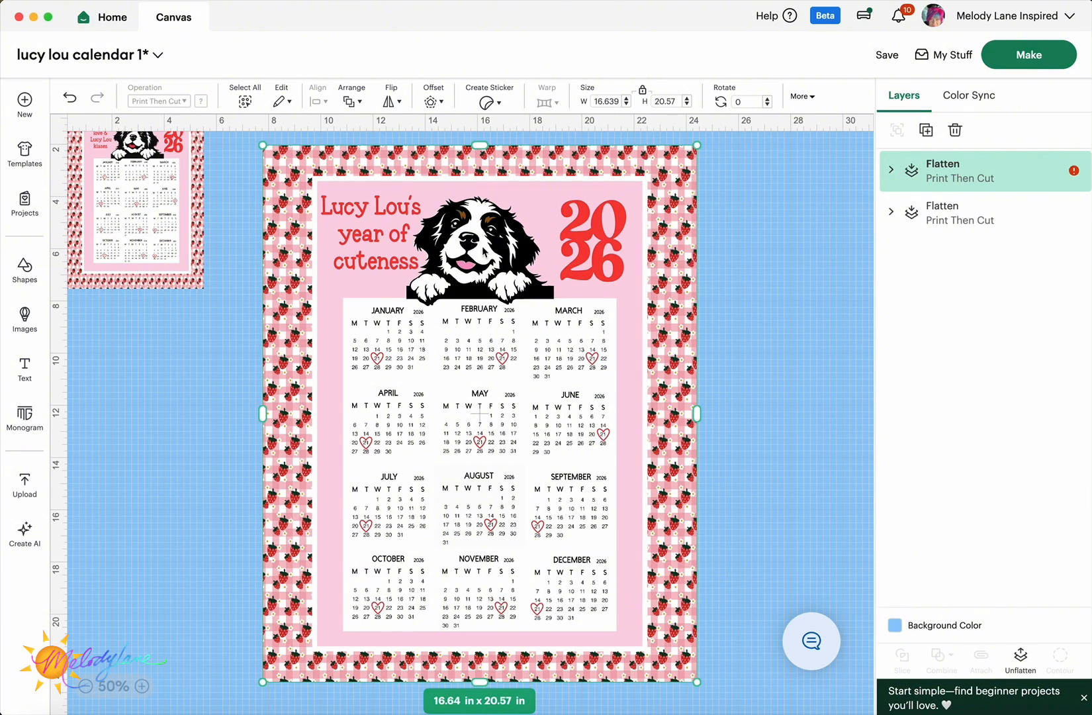
{"action": "mouse_move", "coordinate": [322, 207]}
{"action": "left_mouse_down"}
{"action": "mouse_move", "coordinate": [325, 233]}
{"action": "mouse_move", "coordinate": [386, 264]}
{"action": "mouse_move", "coordinate": [336, 224]}
{"action": "left_mouse_up"}
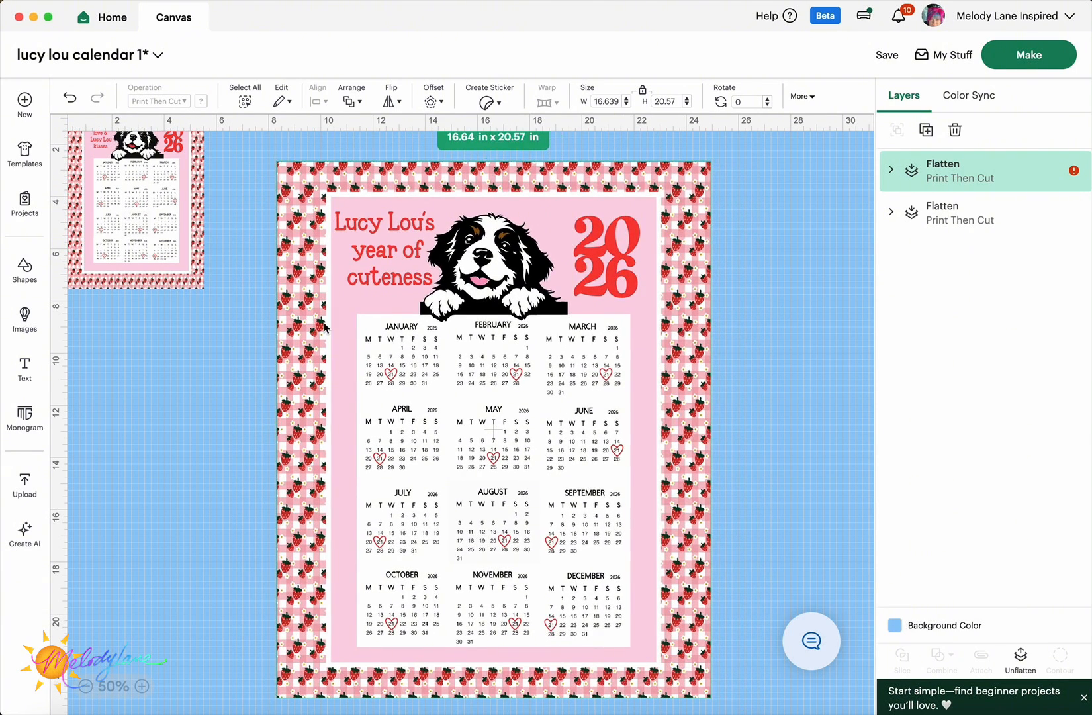
{"action": "left_click_drag", "start_coordinate": [324, 327], "coordinate": [313, 319]}
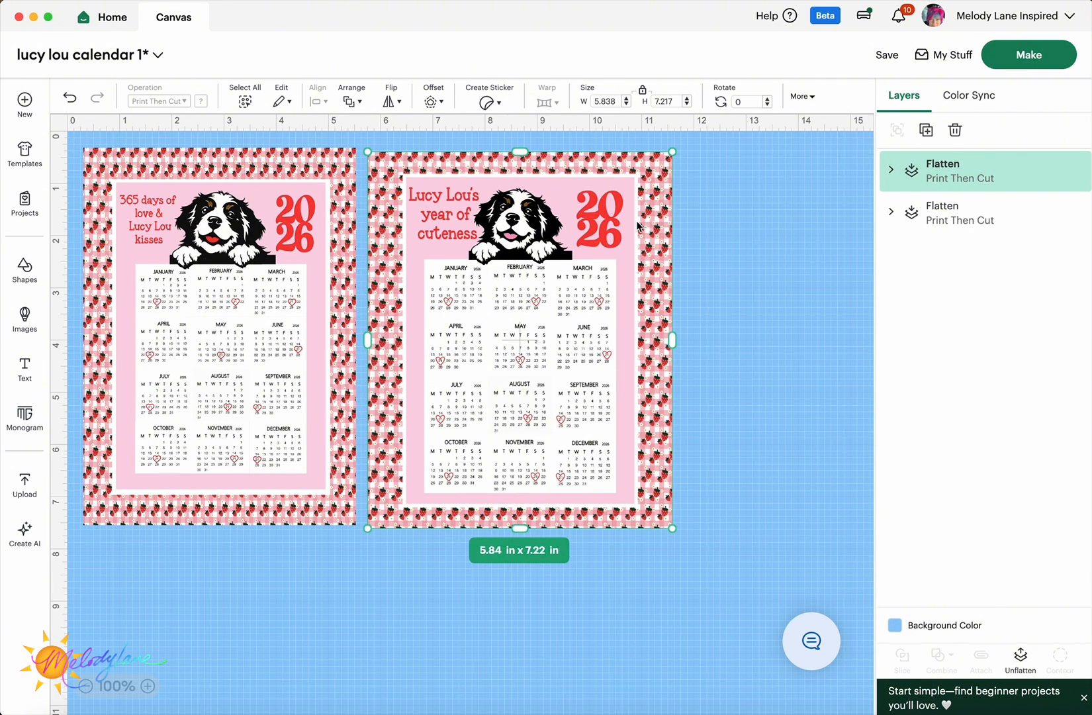
- Nudge the calendar up, check the connected machine, and open the Prepare screen with Make
{"action": "key", "text": "Up"}
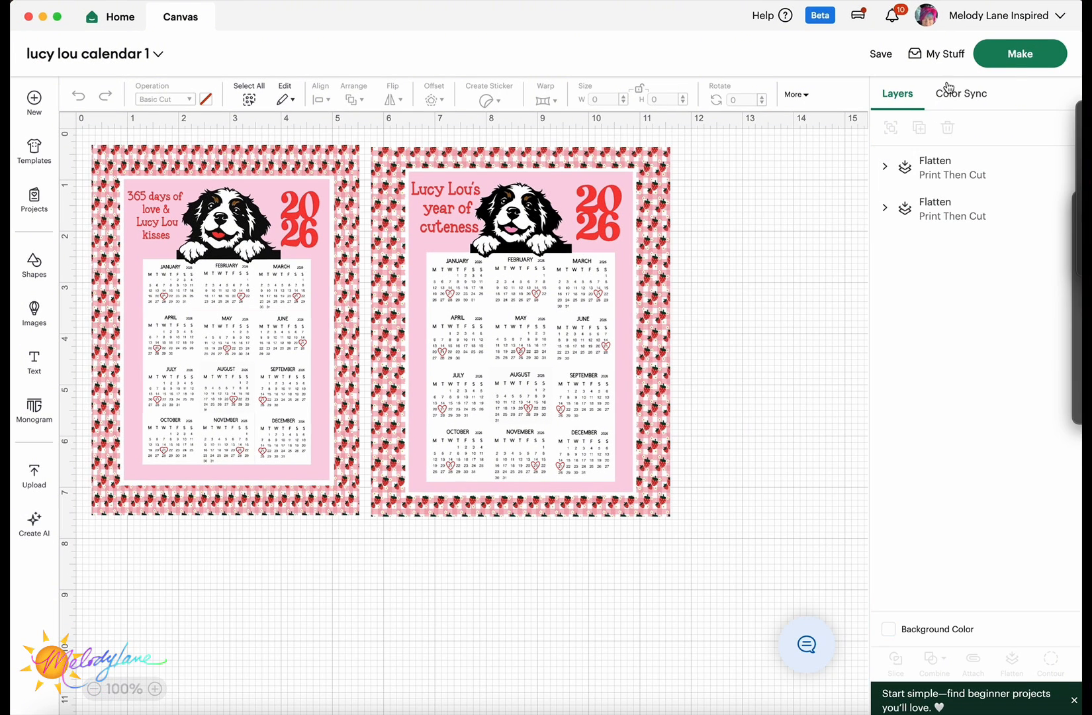
{"action": "left_click", "coordinate": [858, 16]}
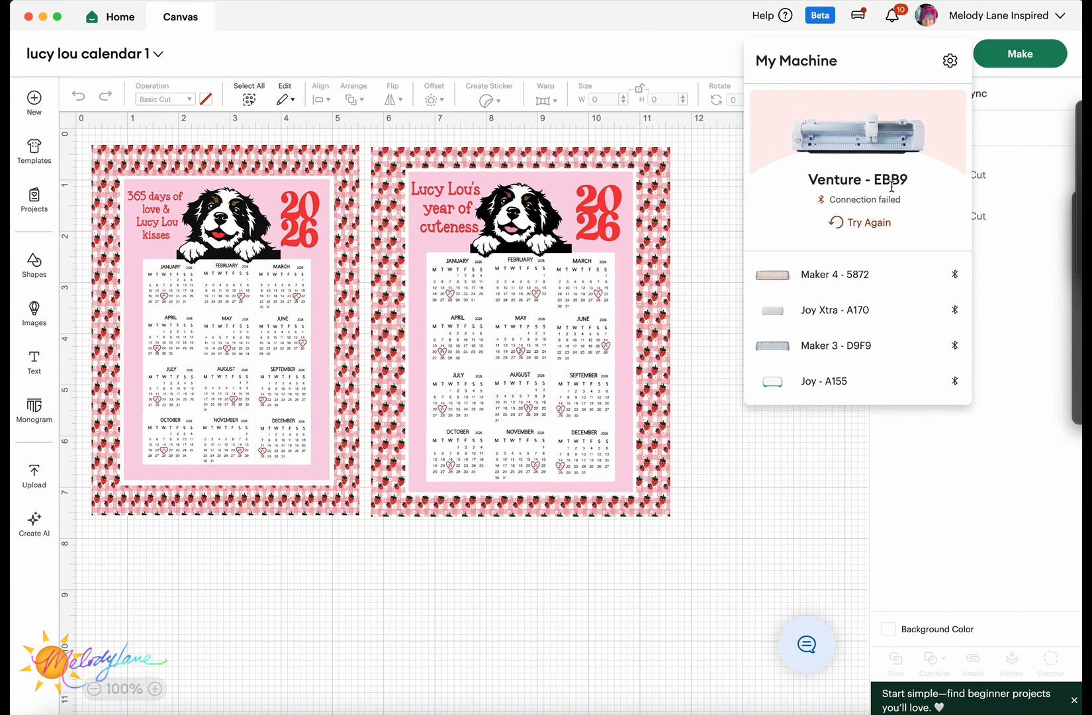
{"action": "left_click", "coordinate": [1014, 54]}
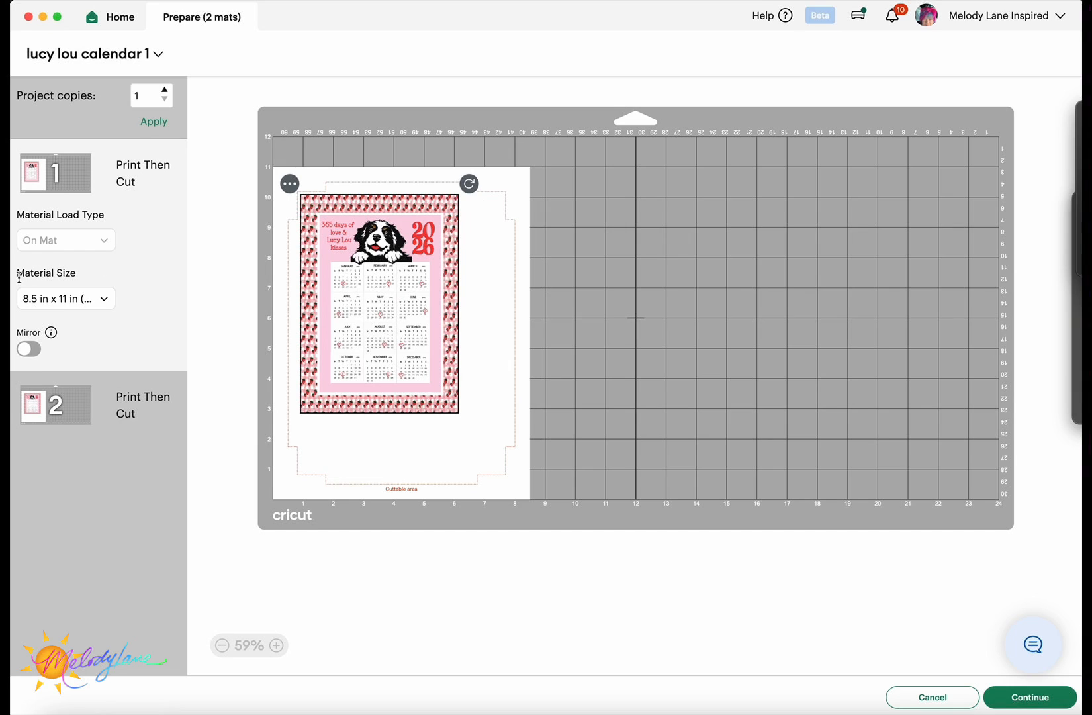
- Keep Letter material, send the first mat to the printer using the system print dialog
{"action": "left_click", "coordinate": [108, 301]}
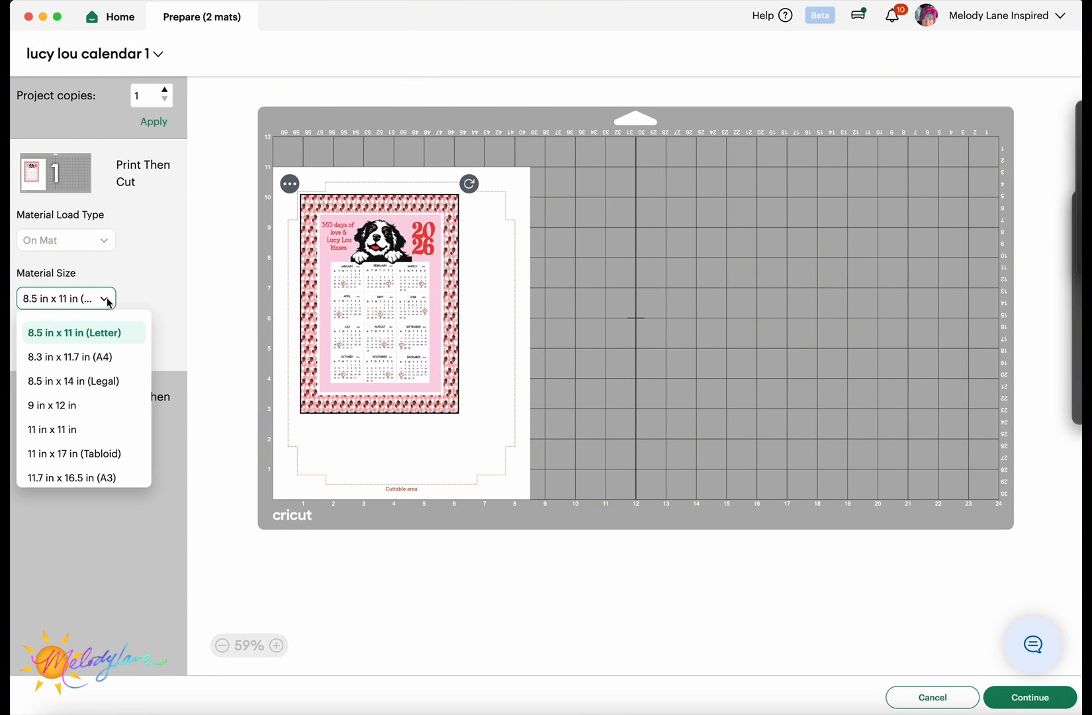
{"action": "left_click", "coordinate": [104, 332]}
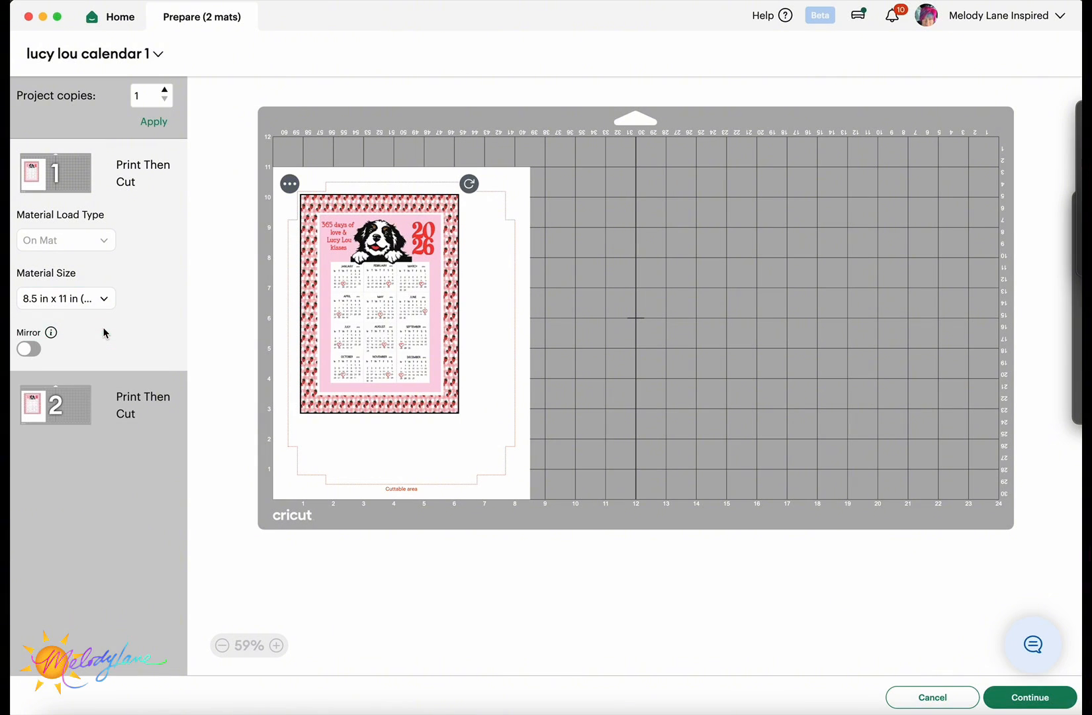
{"action": "left_click", "coordinate": [1013, 695]}
{"action": "left_click", "coordinate": [302, 192]}
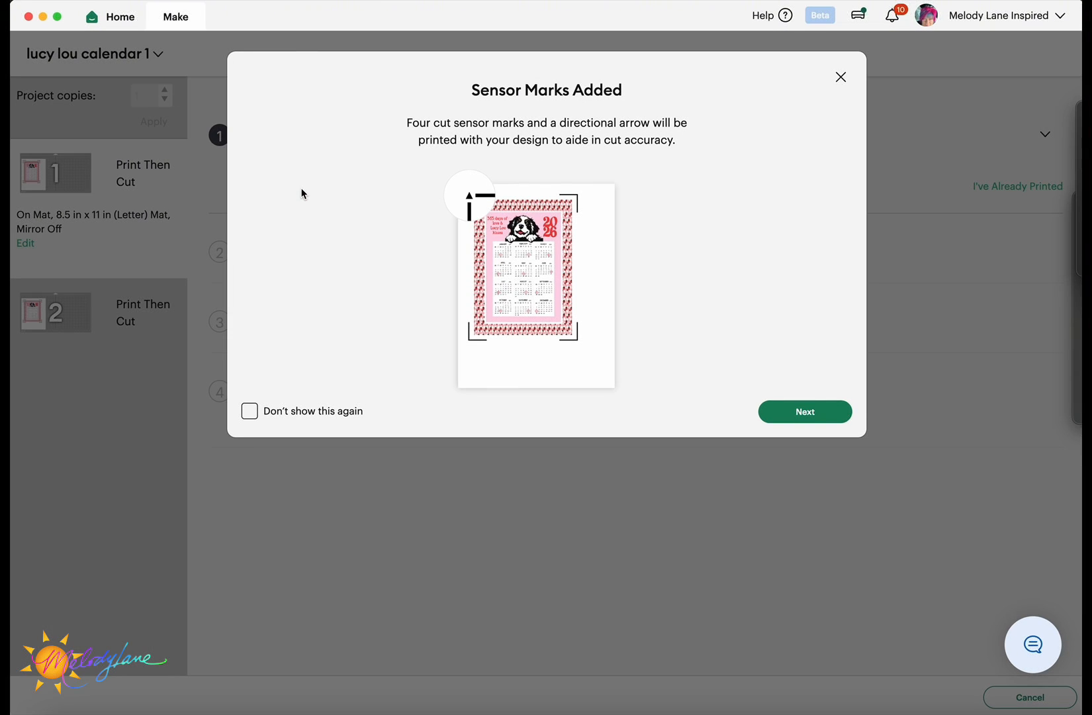
{"action": "left_click", "coordinate": [806, 414]}
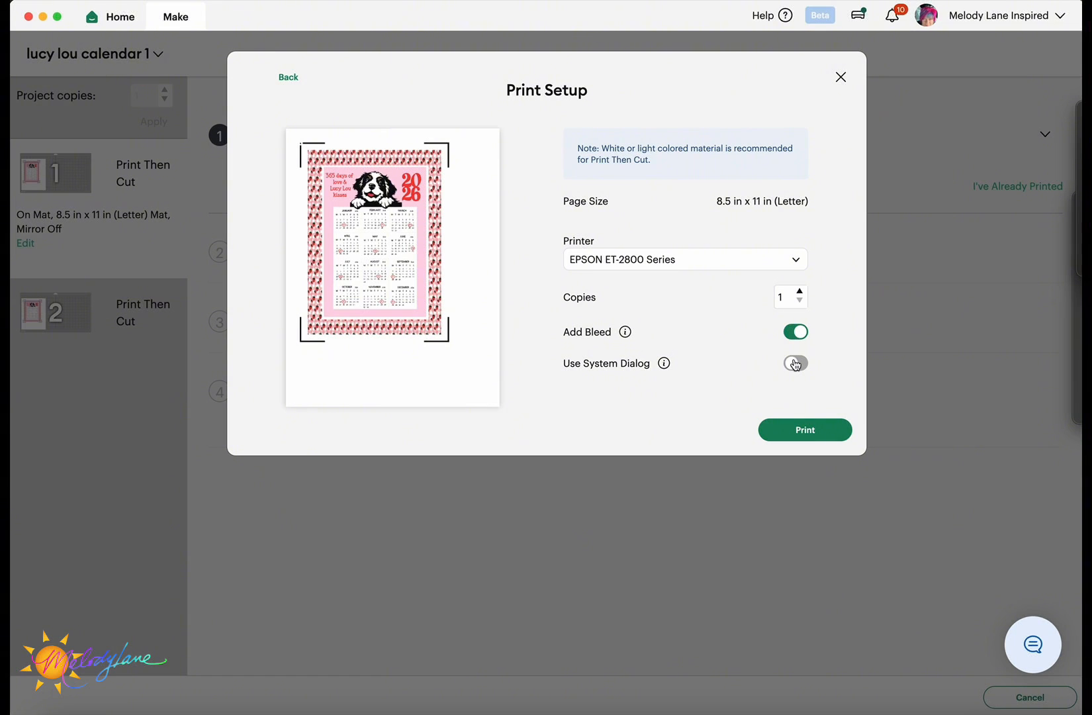
{"action": "left_click", "coordinate": [796, 363]}
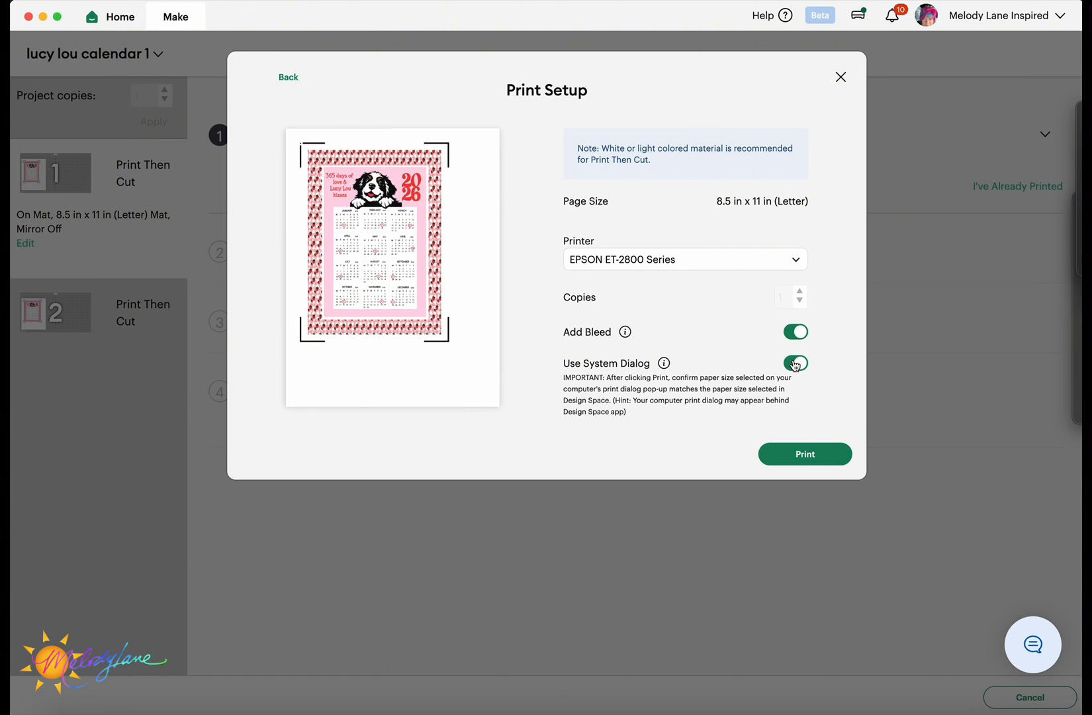
{"action": "left_click", "coordinate": [806, 455]}
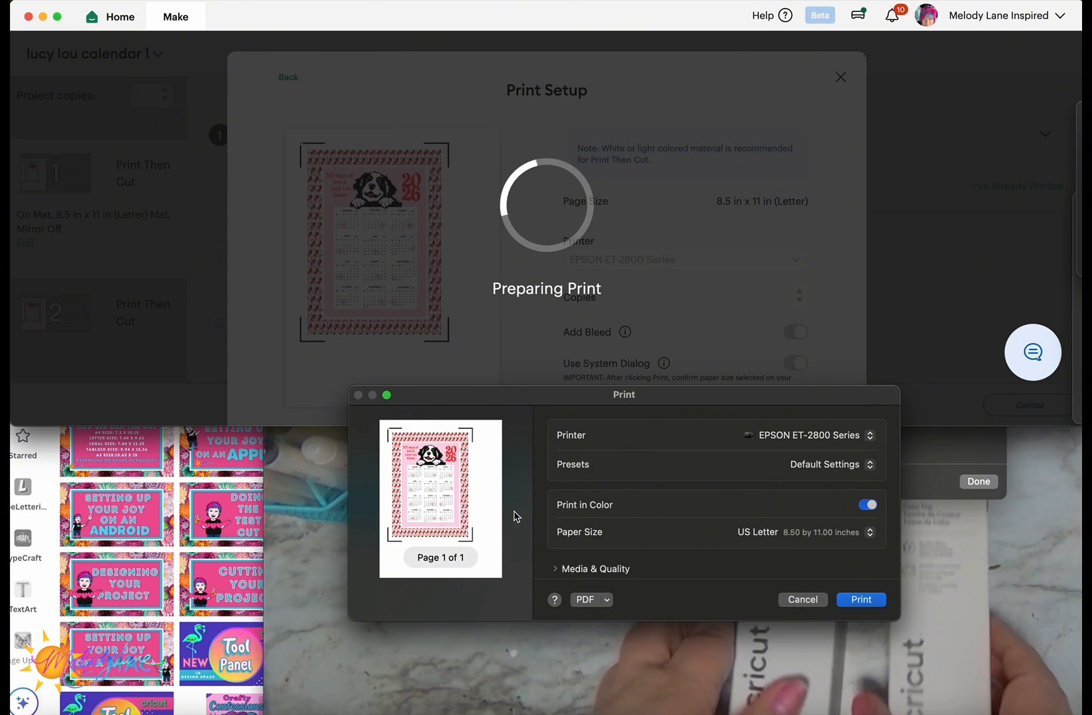
- Print the calendar with Media & Quality set to Best quality
{"action": "left_click", "coordinate": [592, 569]}
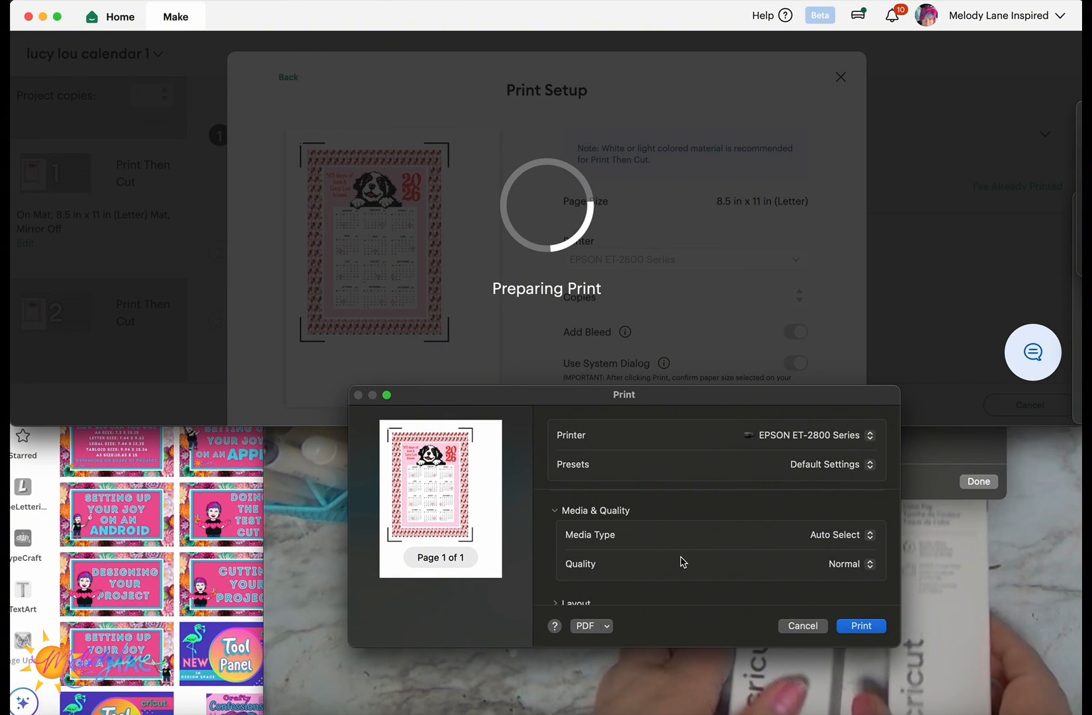
{"action": "left_click", "coordinate": [869, 564]}
{"action": "left_click", "coordinate": [852, 580]}
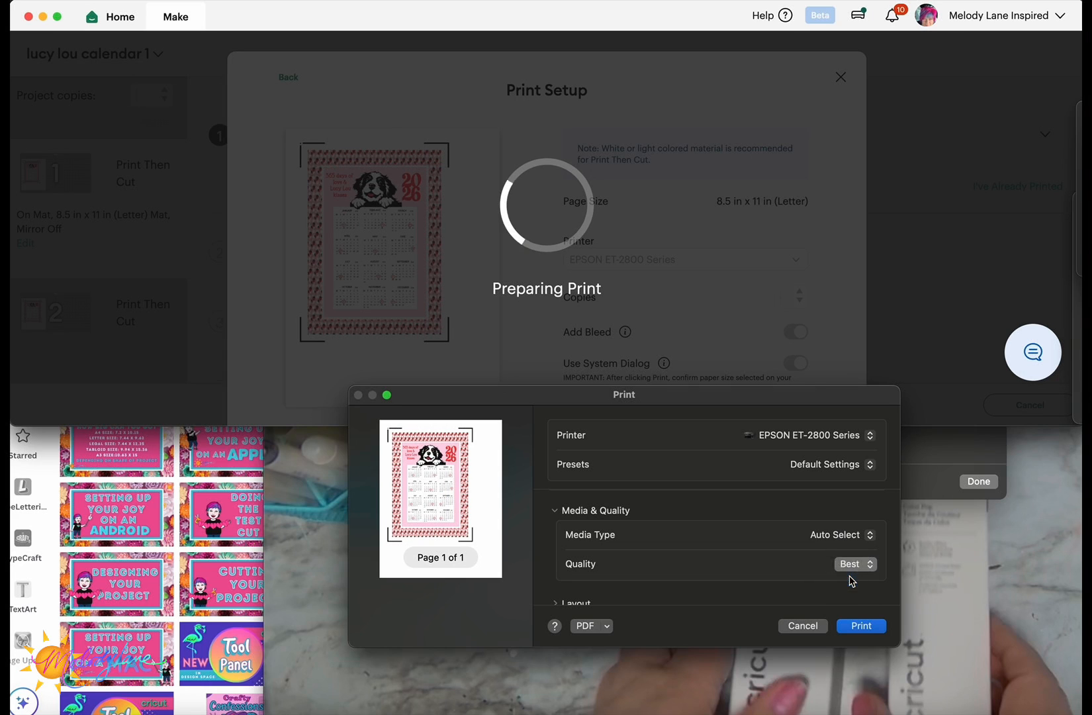
{"action": "left_click", "coordinate": [860, 625]}
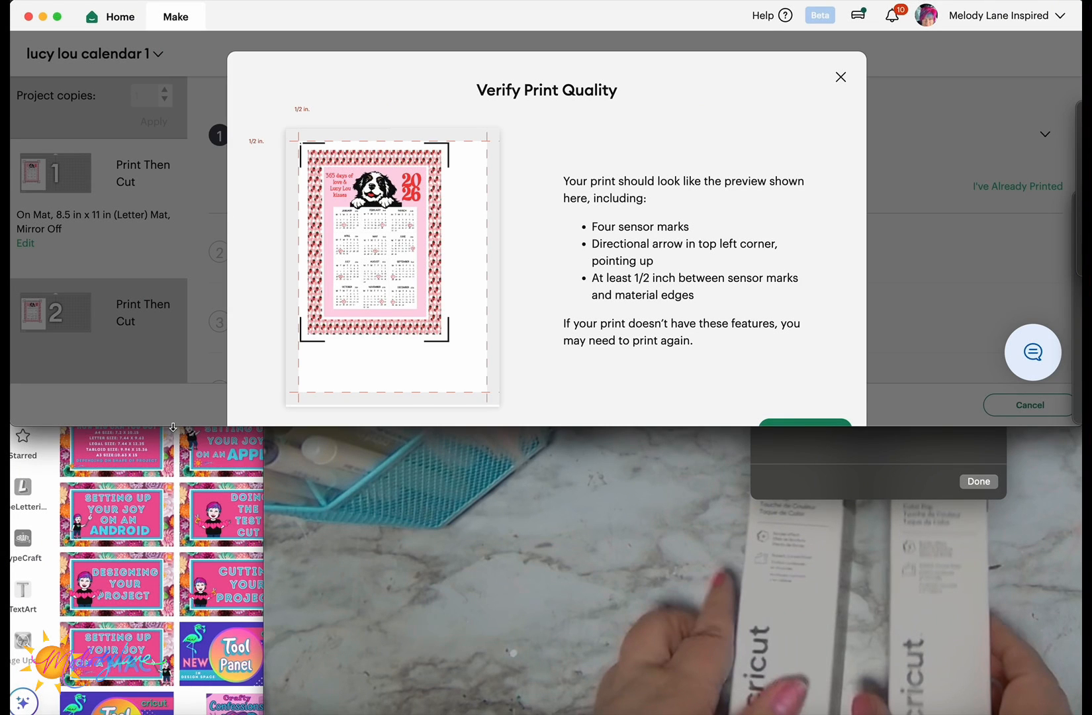
{"action": "left_click_drag", "start_coordinate": [173, 427], "coordinate": [160, 714]}
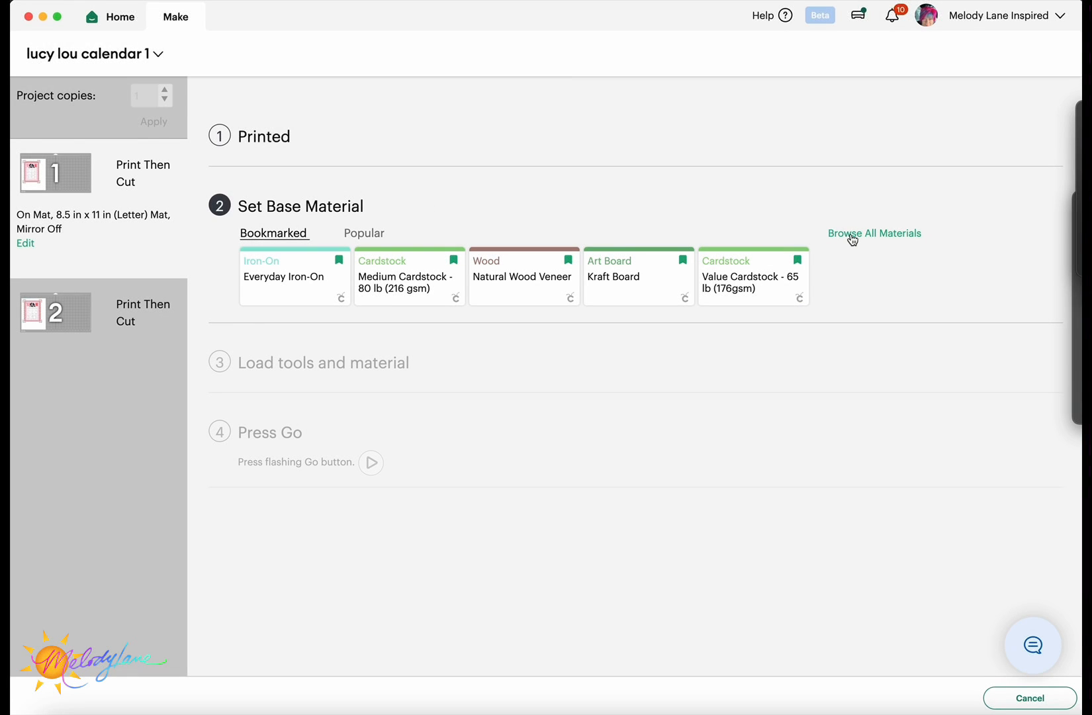
- Search materials for 'magne' and choose Printable Magnetic Sheet as the base material
{"action": "left_click", "coordinate": [850, 235]}
{"action": "type", "text": "magneti"}
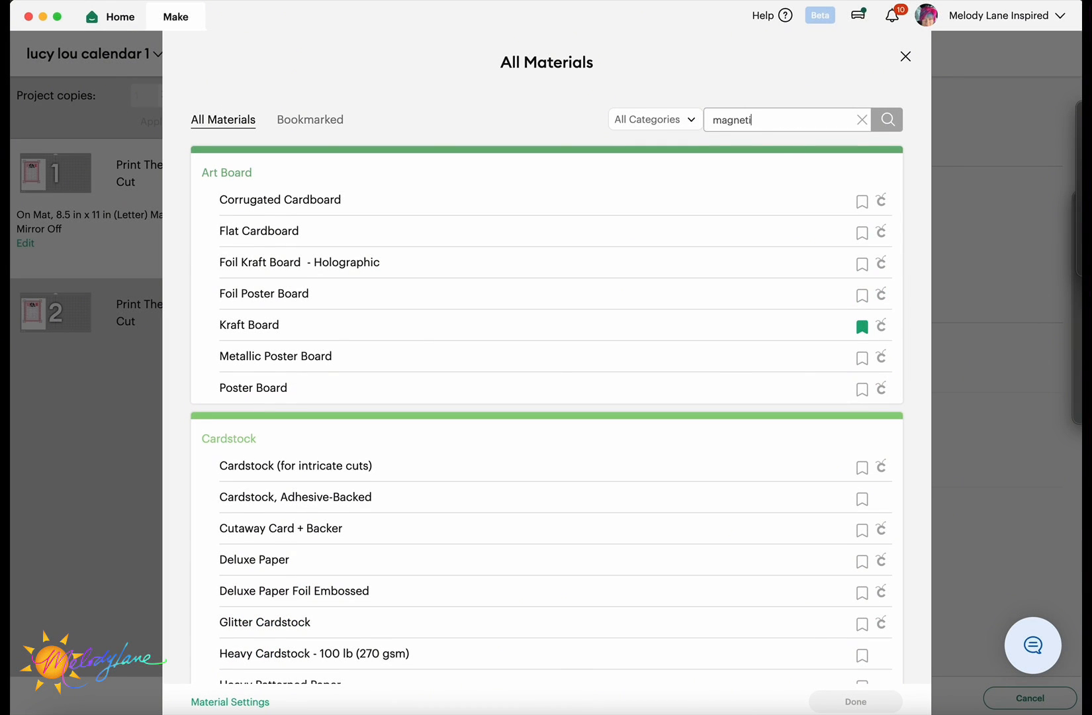
{"action": "left_click", "coordinate": [894, 122]}
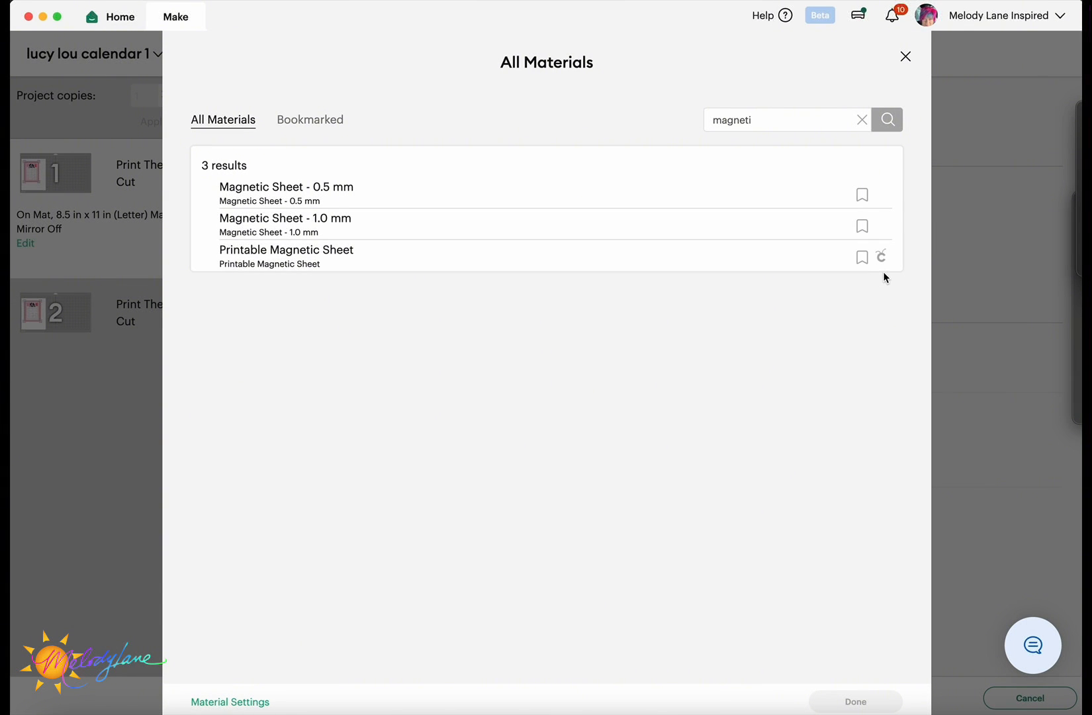
{"action": "left_click", "coordinate": [686, 259]}
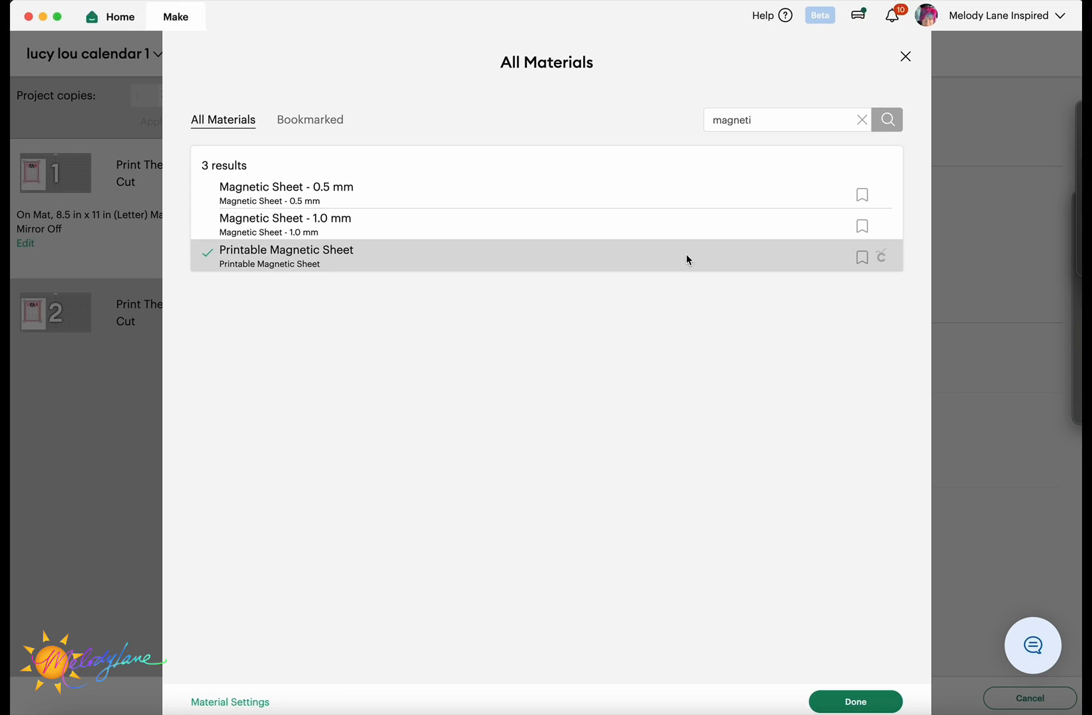
{"action": "left_click", "coordinate": [850, 701]}
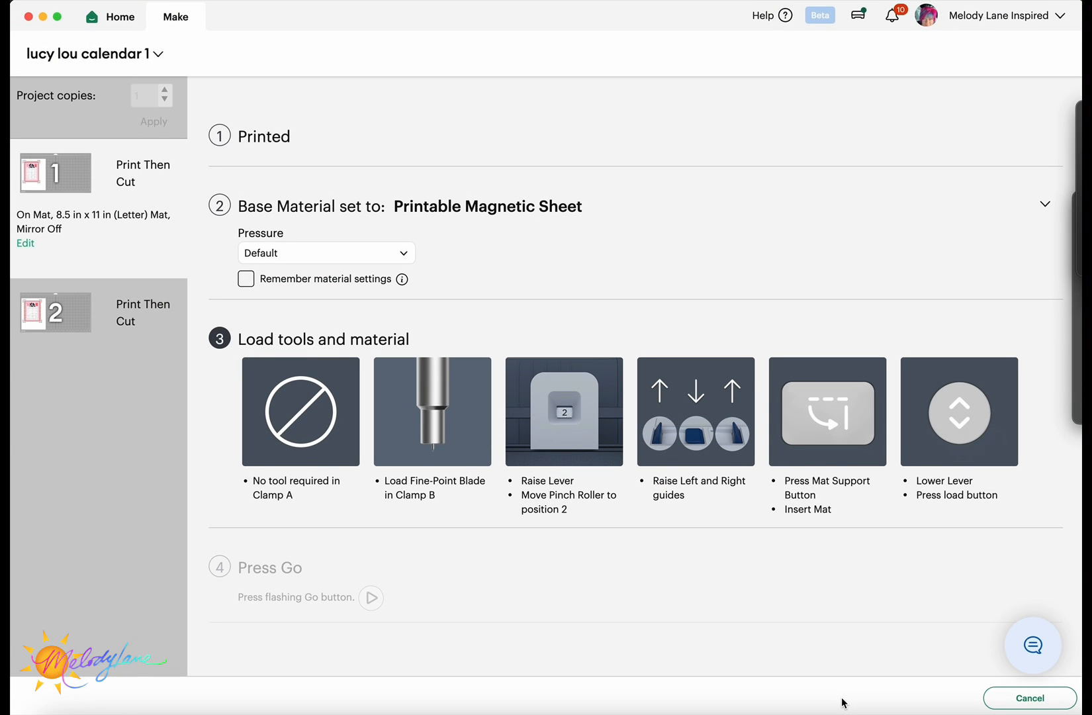